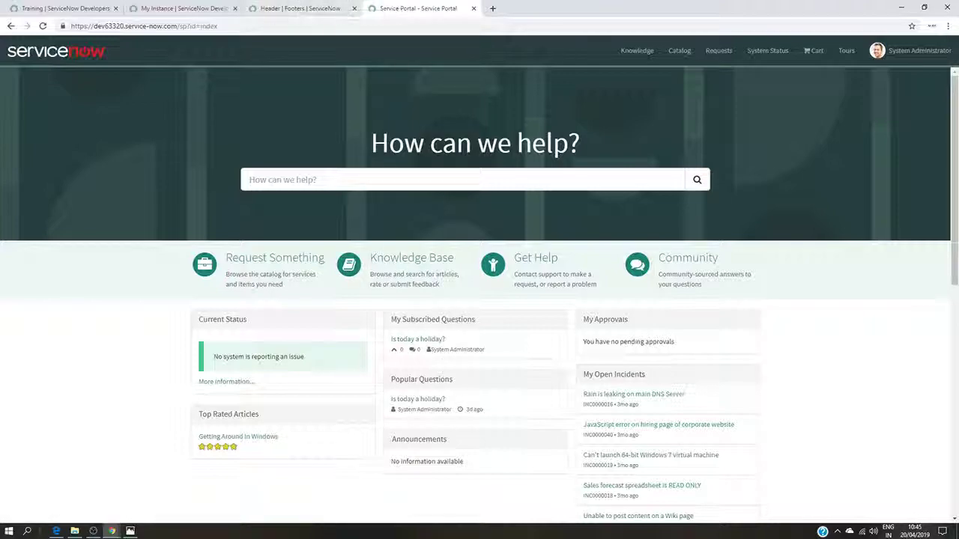
- Open the Service Portal Configuration page from the ServiceNow instance's navigator
left_click(180, 9)
left_click(277, 6)
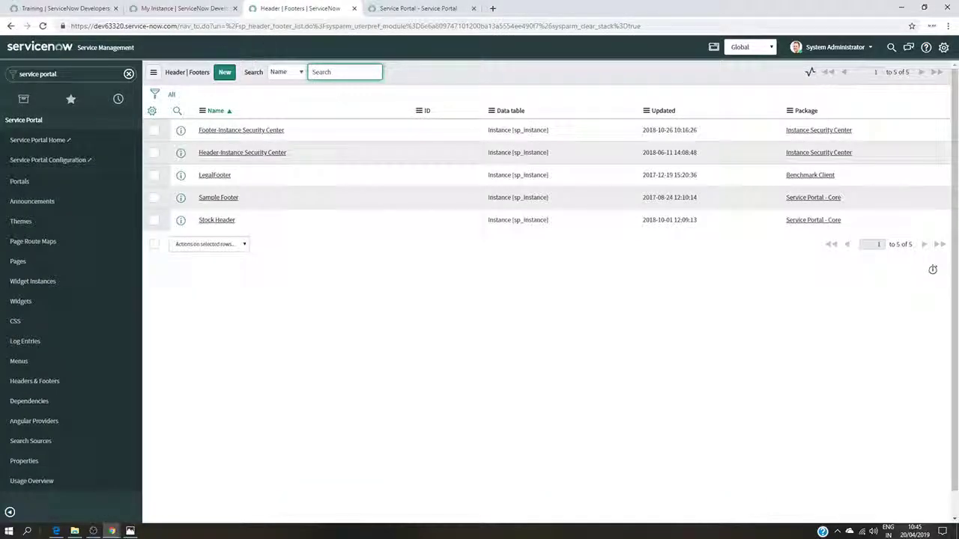
left_click(52, 163)
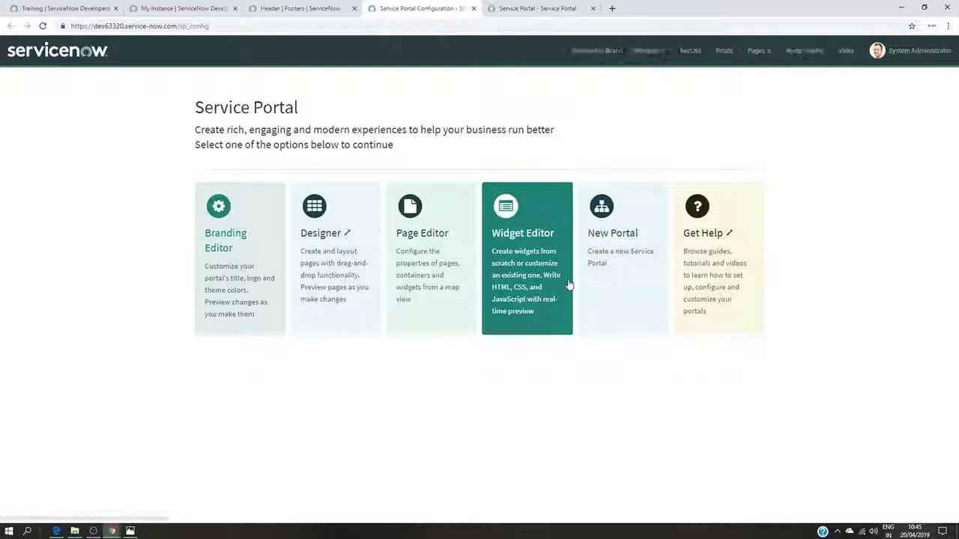
left_click(242, 286)
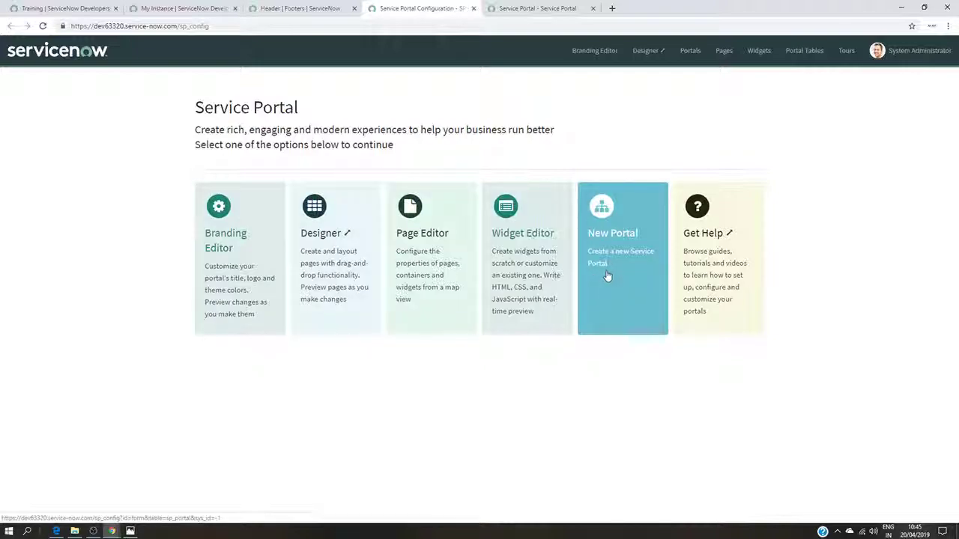
- Compare the Service Portal home page with the Service Portal Configuration page
left_click(525, 8)
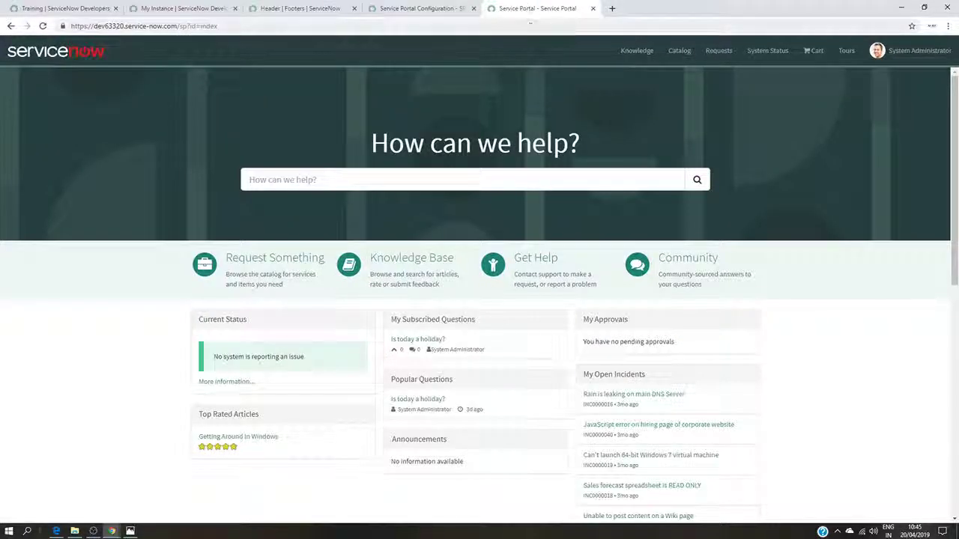
left_click(393, 10)
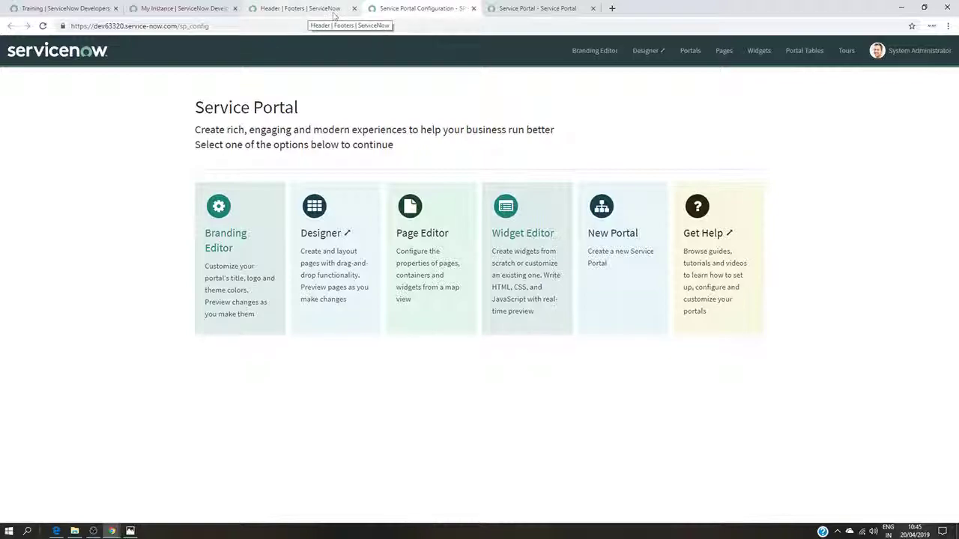
left_click(525, 8)
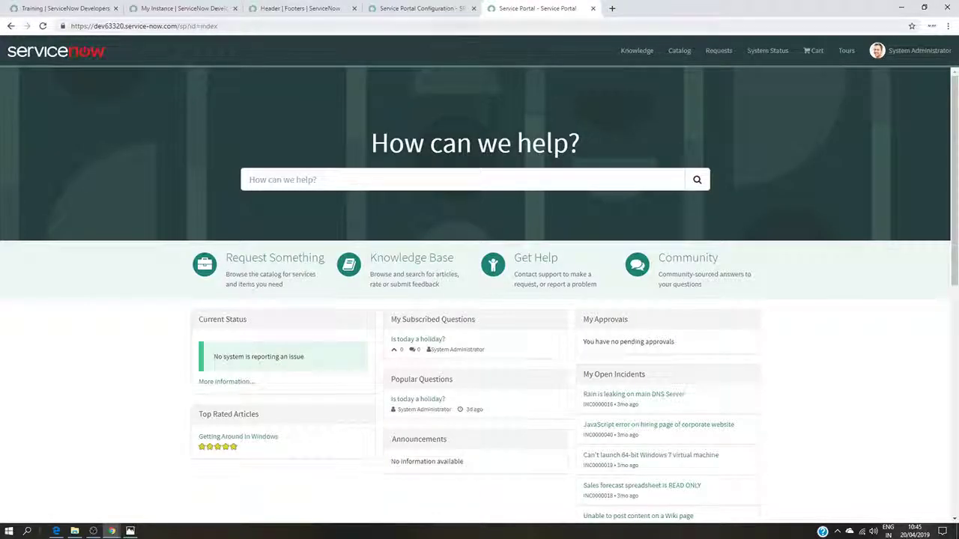
left_click(405, 8)
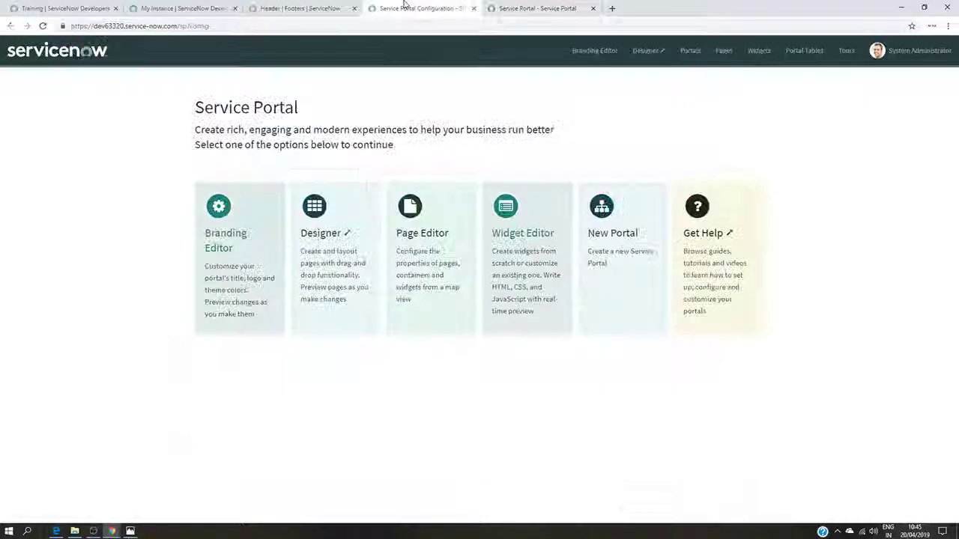
- Open the developer instance in a new browser tab, filter its navigator for "service portal" and open the Portals list
left_click(179, 9)
left_click(475, 266)
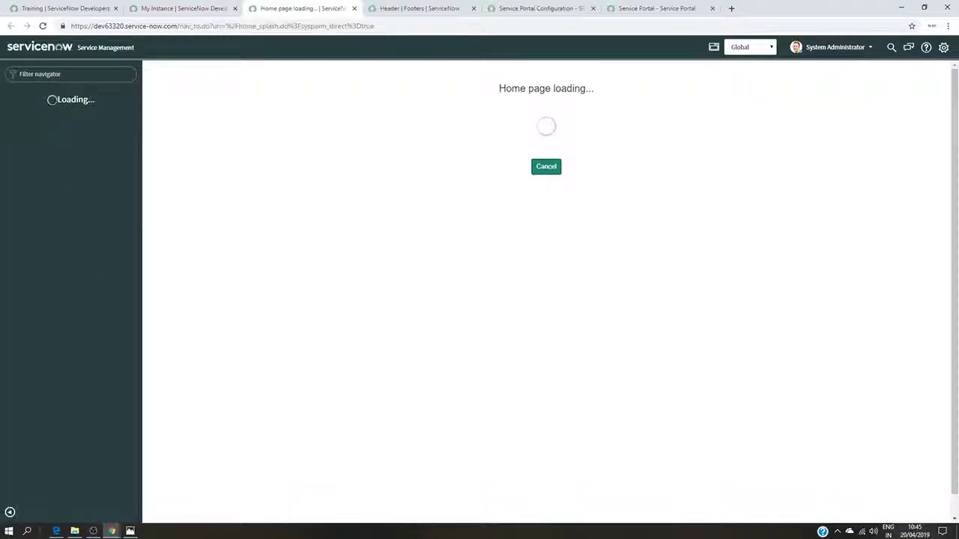
type("sderv")
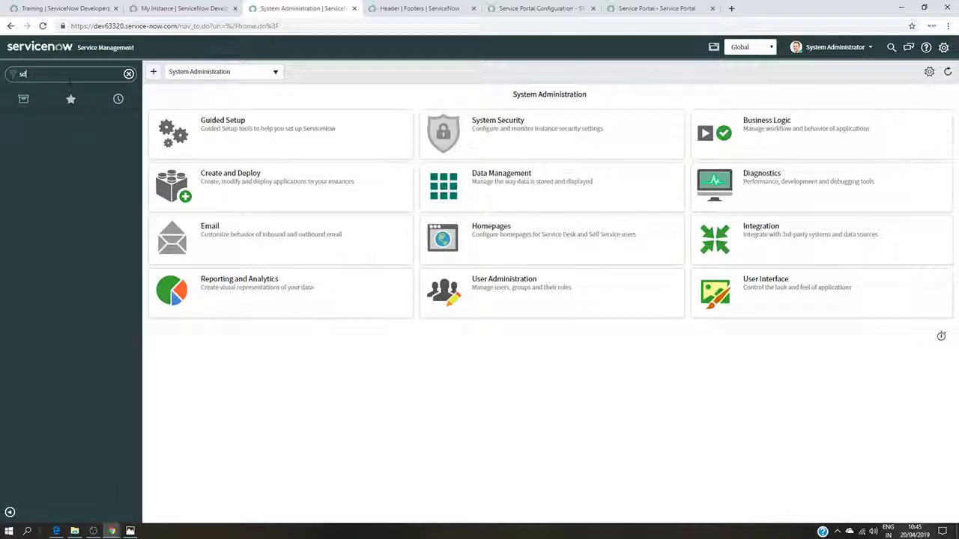
key("BackSpace")
type("ervice")
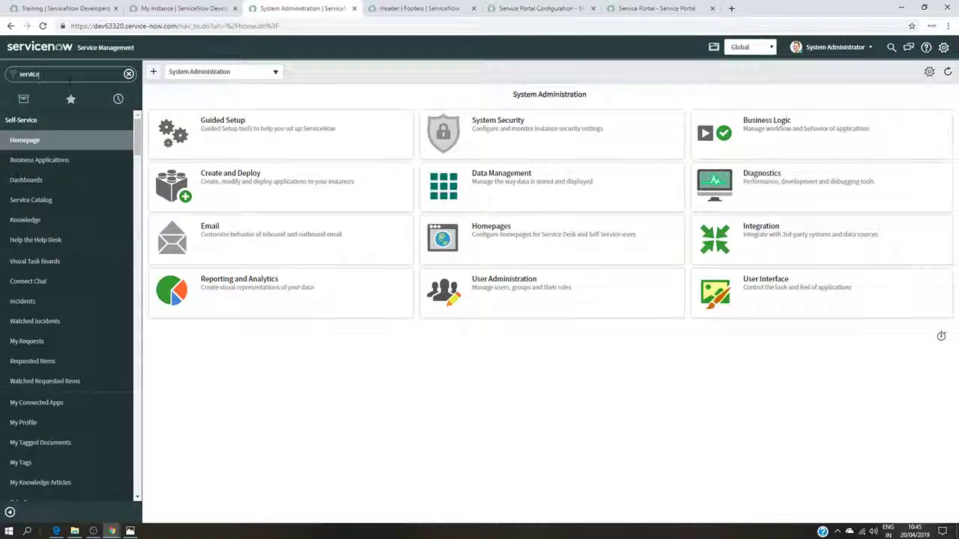
type(" portal")
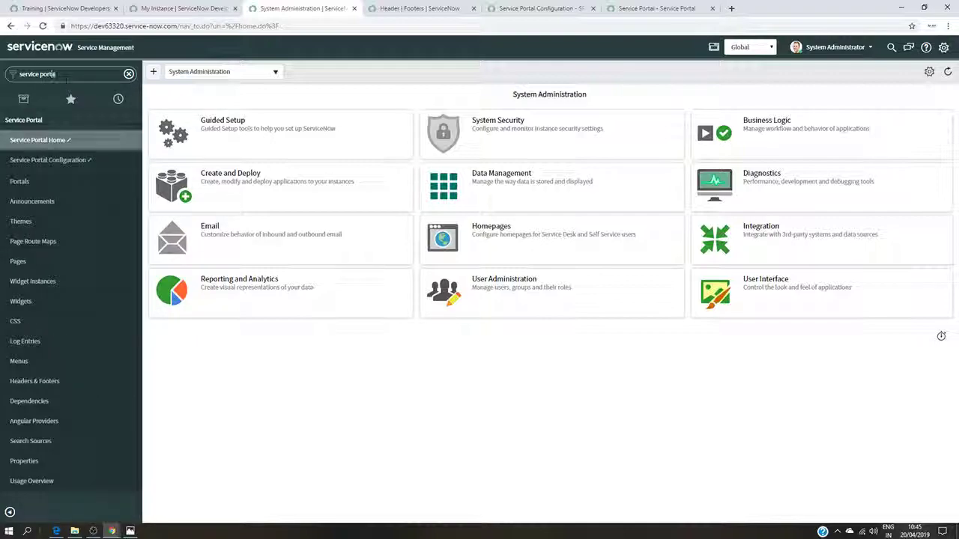
left_click(42, 191)
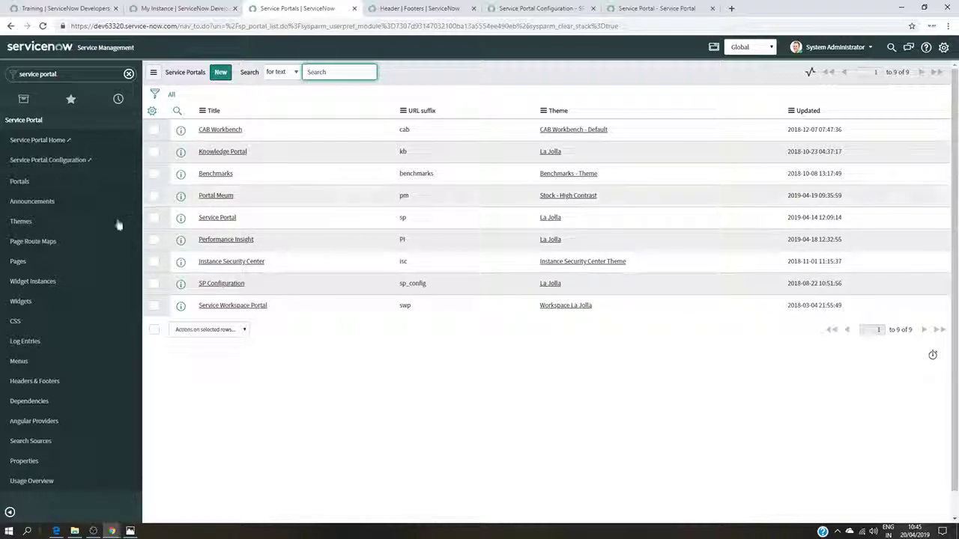
- Delete the Portal Meum record from the Service Portals list and confirm the deletion
left_click(154, 196)
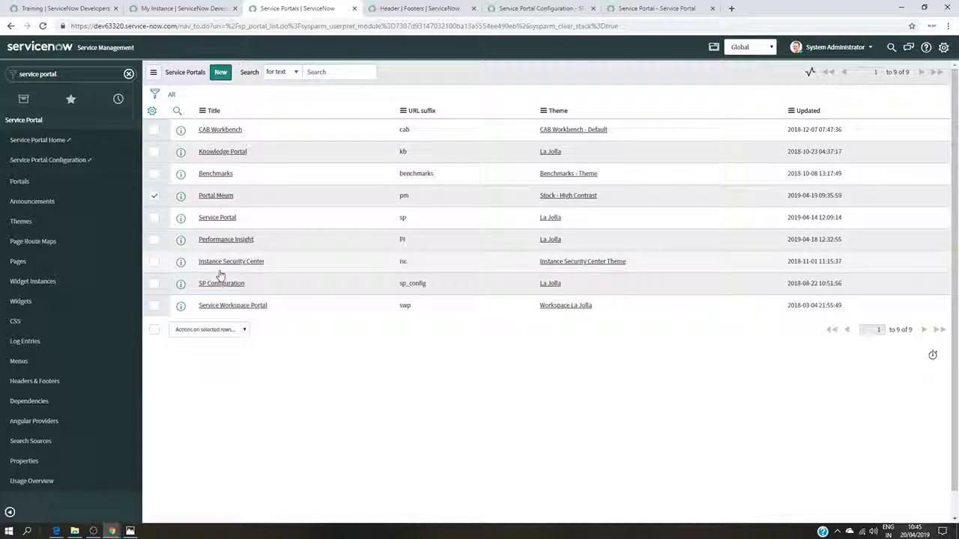
left_click(225, 331)
left_click(191, 349)
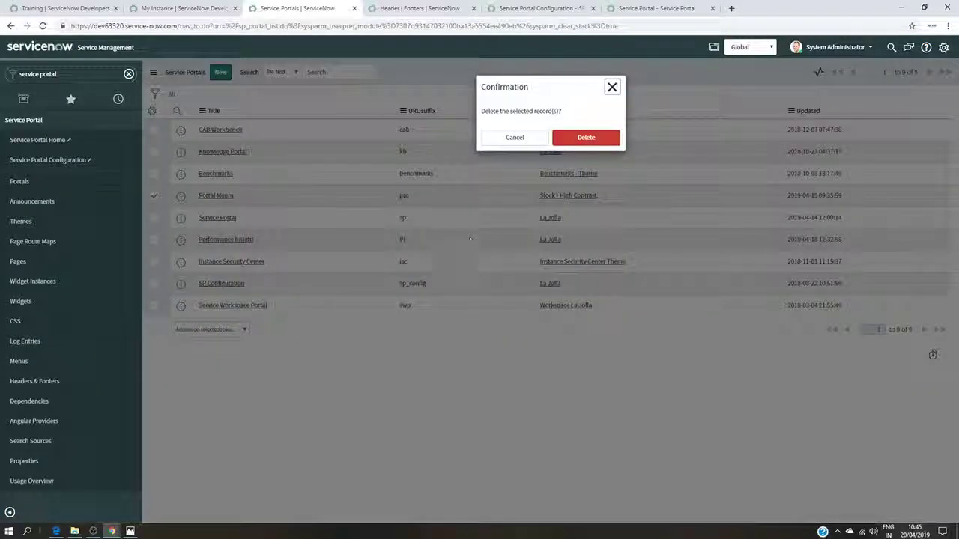
left_click(578, 138)
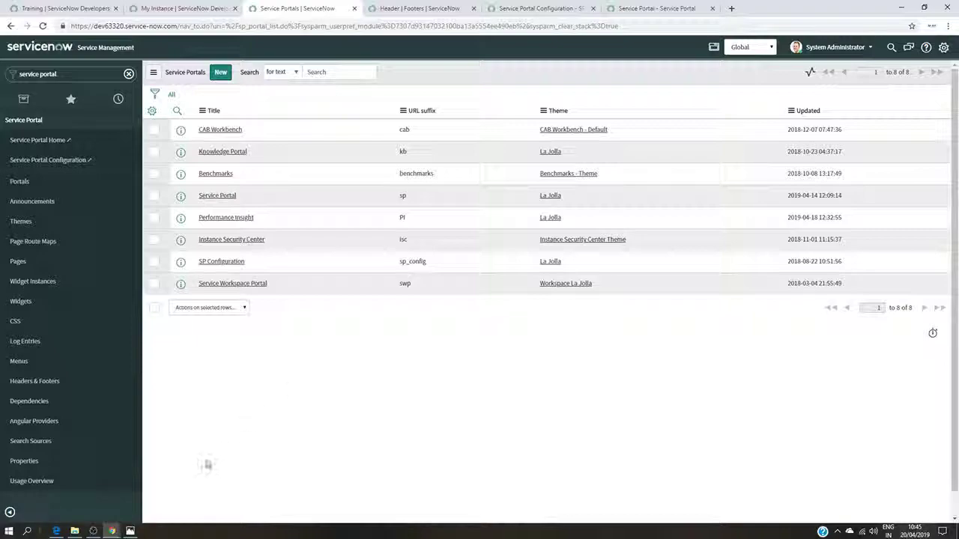
- Examine the target portal design in Result.PNG in Photos and the default Service Portal home page in the browser
left_click(130, 531)
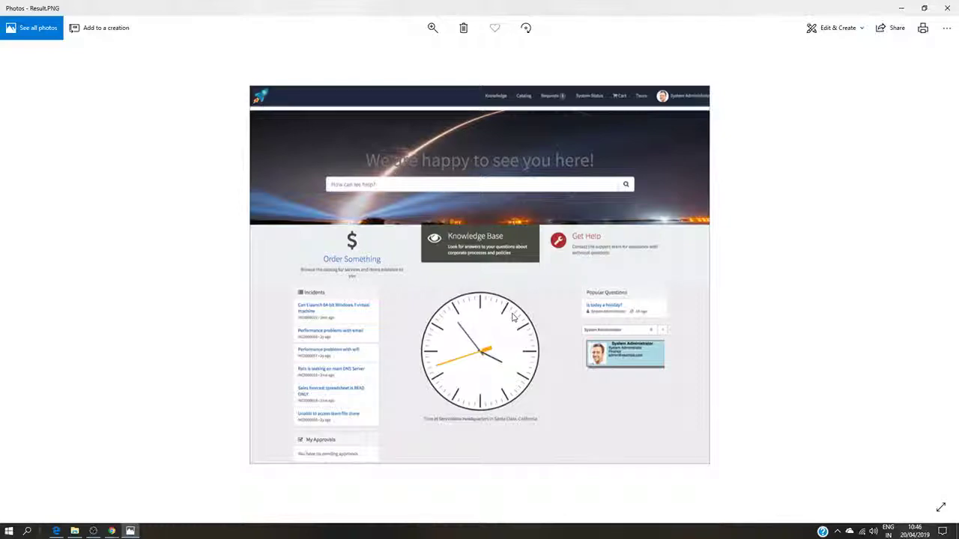
left_click(903, 8)
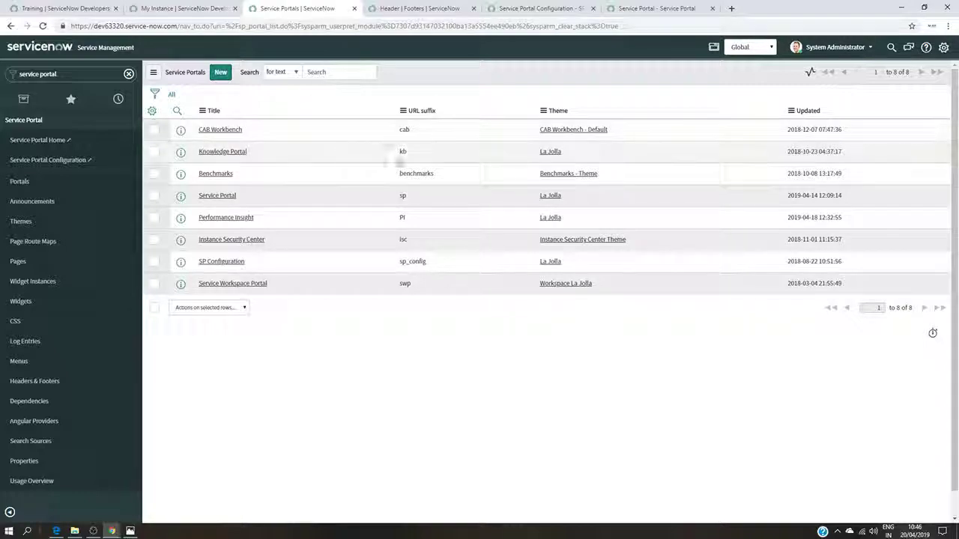
left_click(434, 8)
left_click(547, 8)
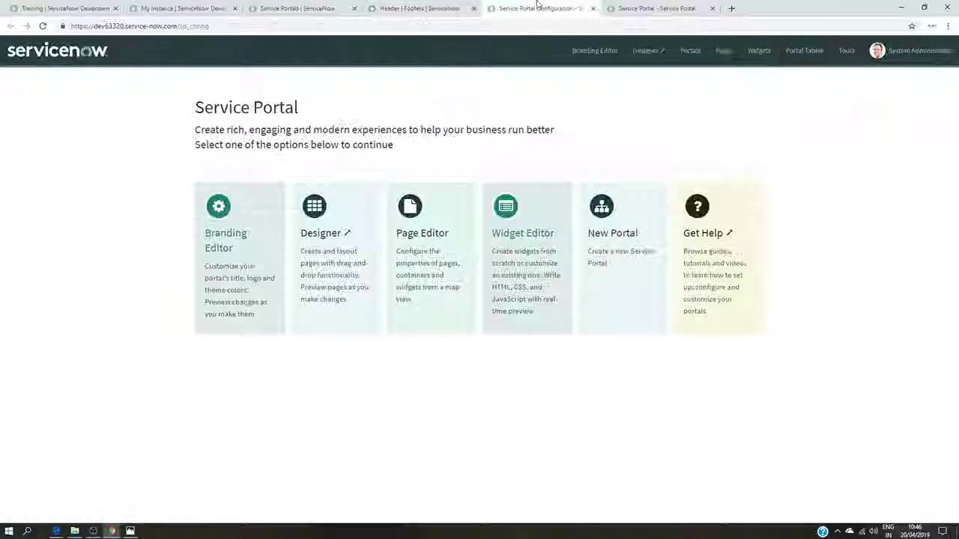
left_click(628, 7)
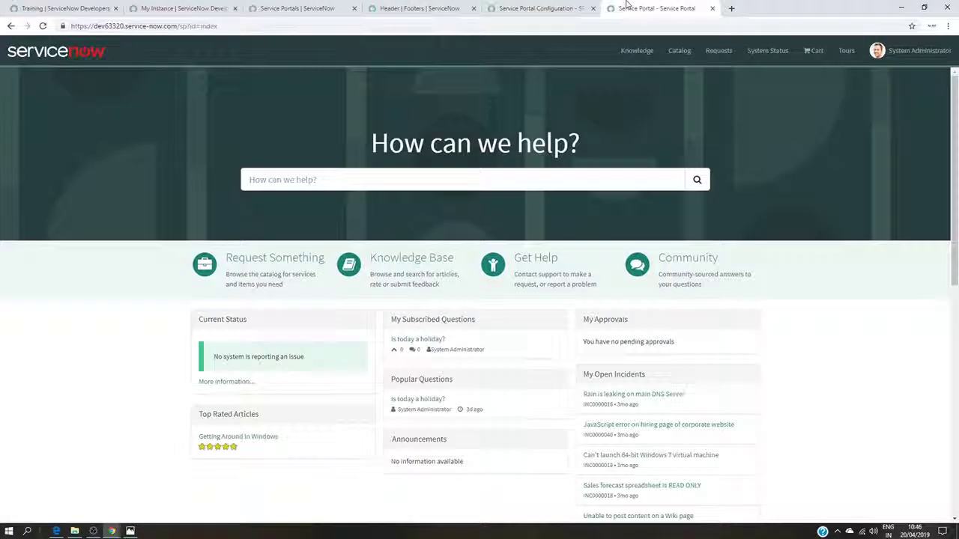
- Start a new Service Portal record from the configuration page, with the title Portal Meum and the URL suffix pm
left_click(712, 8)
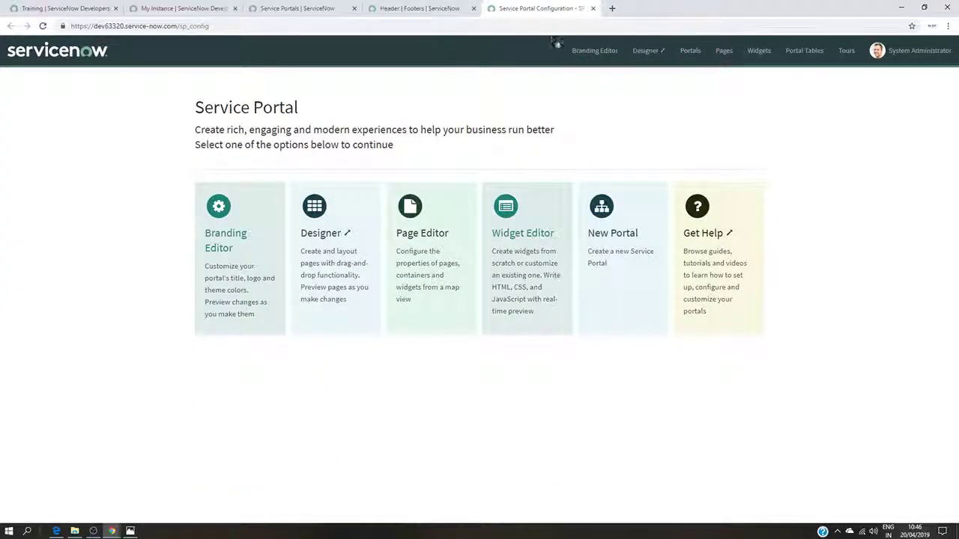
left_click(593, 8)
left_click(536, 8)
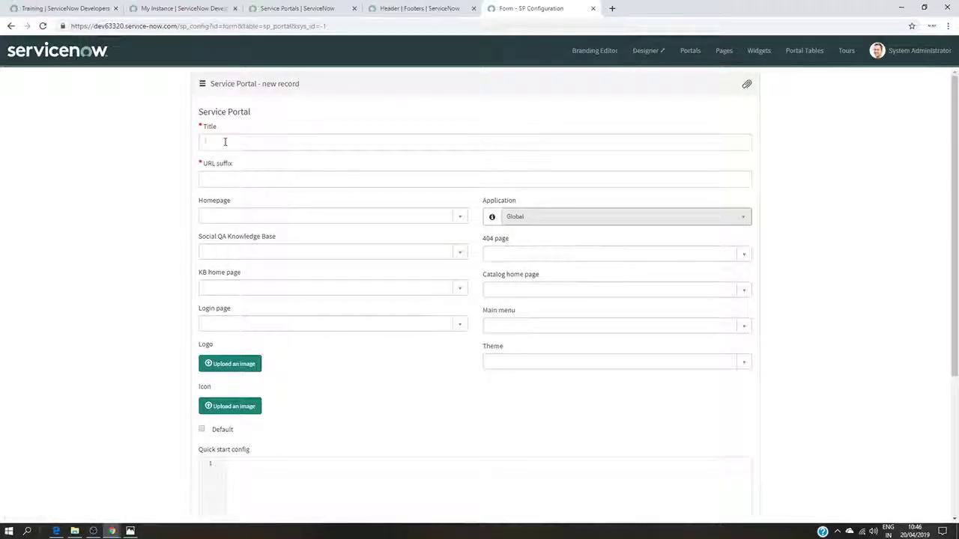
left_click(225, 141)
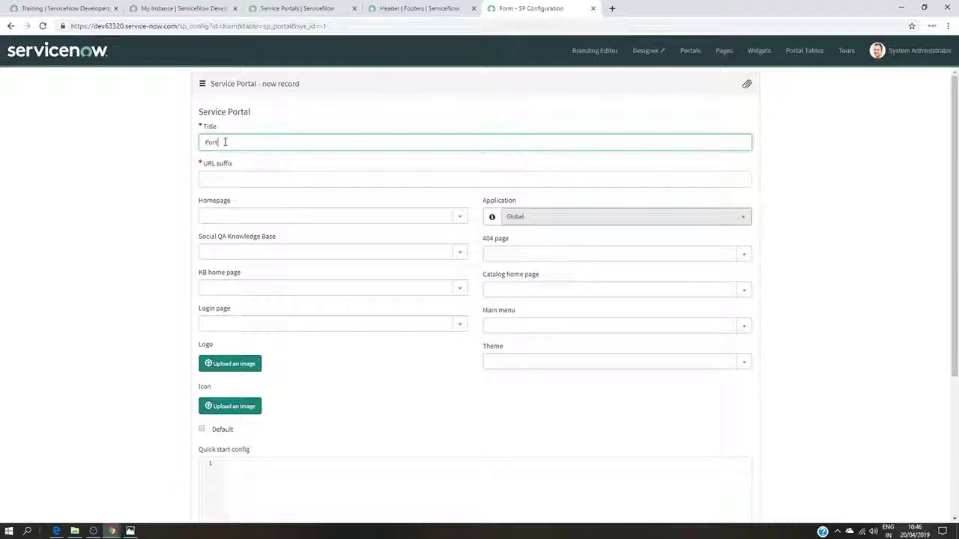
type("Portal Meum")
left_click(225, 183)
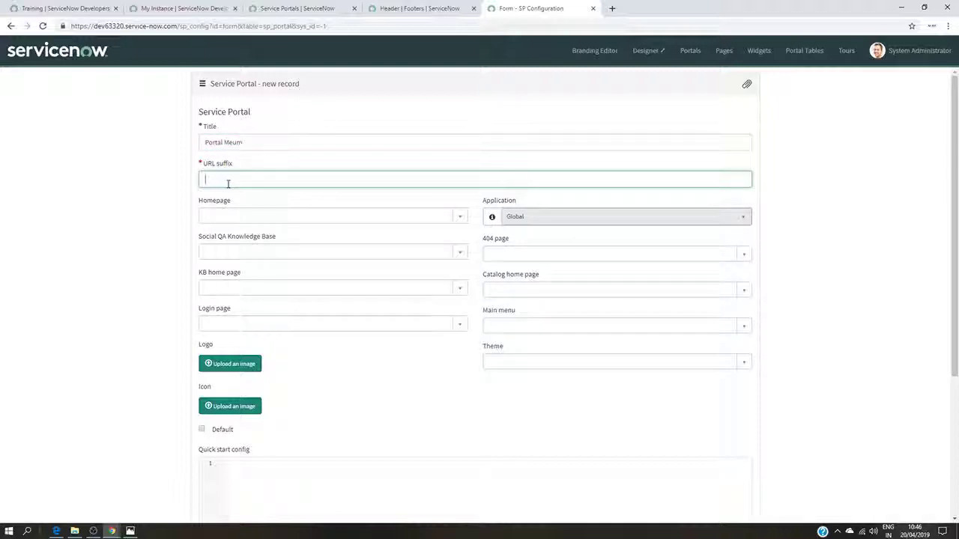
type("pm")
- Set the new portal's homepage to index and its Social QA Knowledge Base to Social QA
left_click(241, 218)
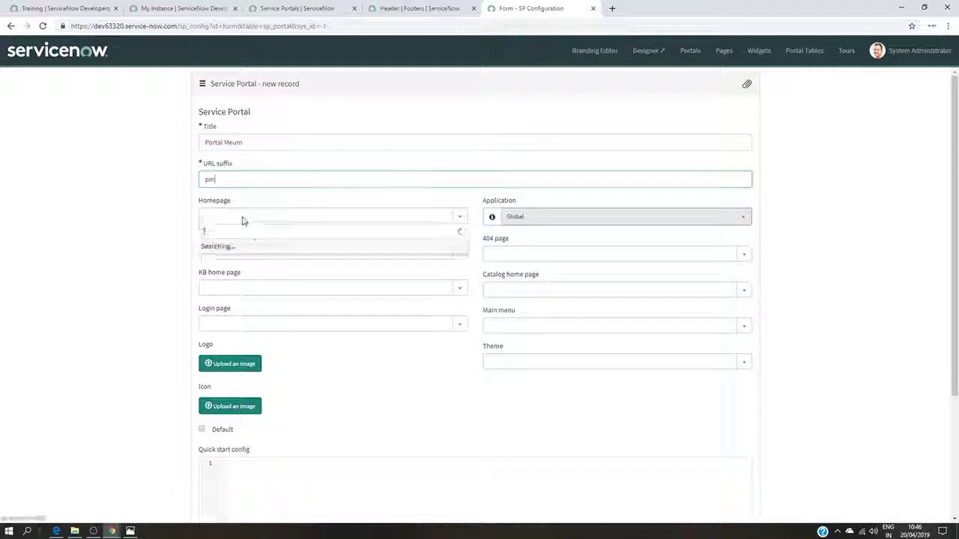
type("in")
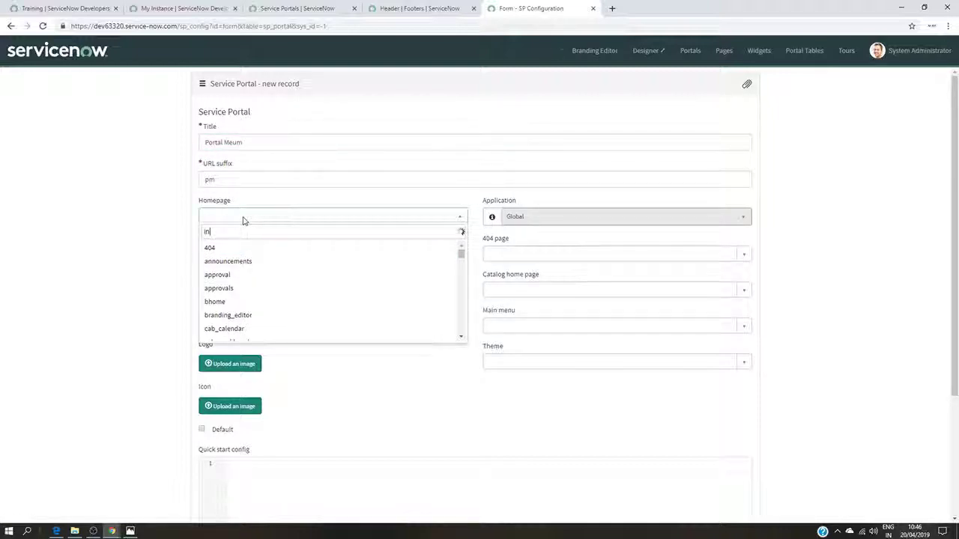
type("ds")
key("BackSpace")
type("ex")
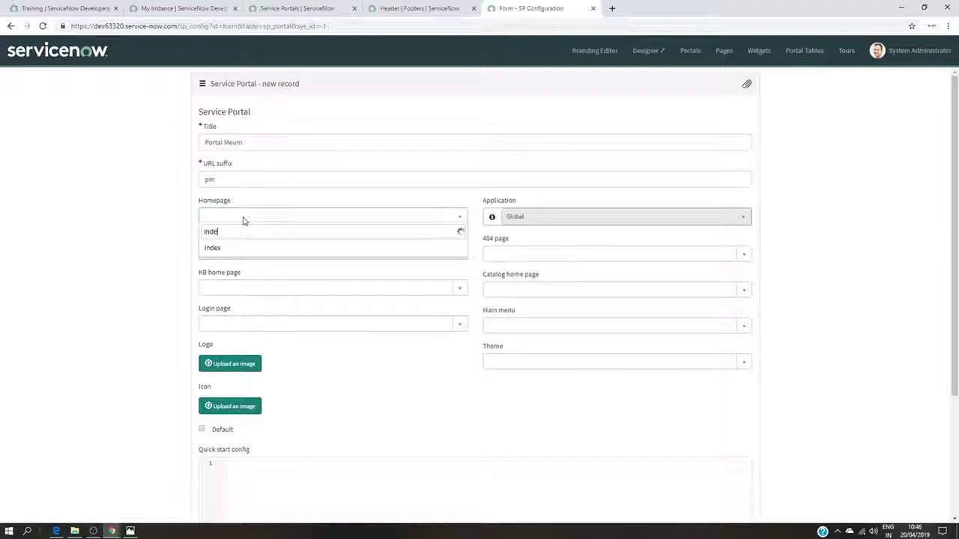
left_click(228, 249)
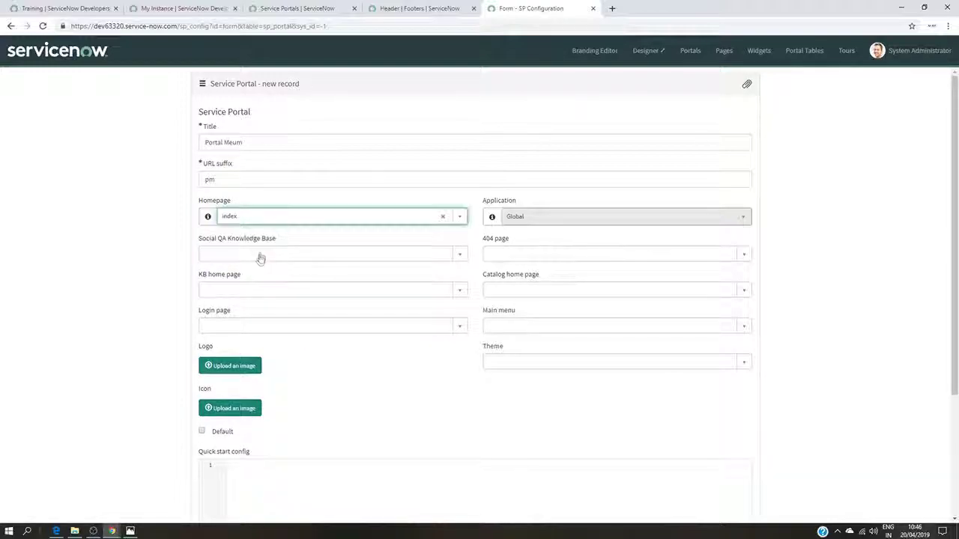
left_click(259, 255)
type("s")
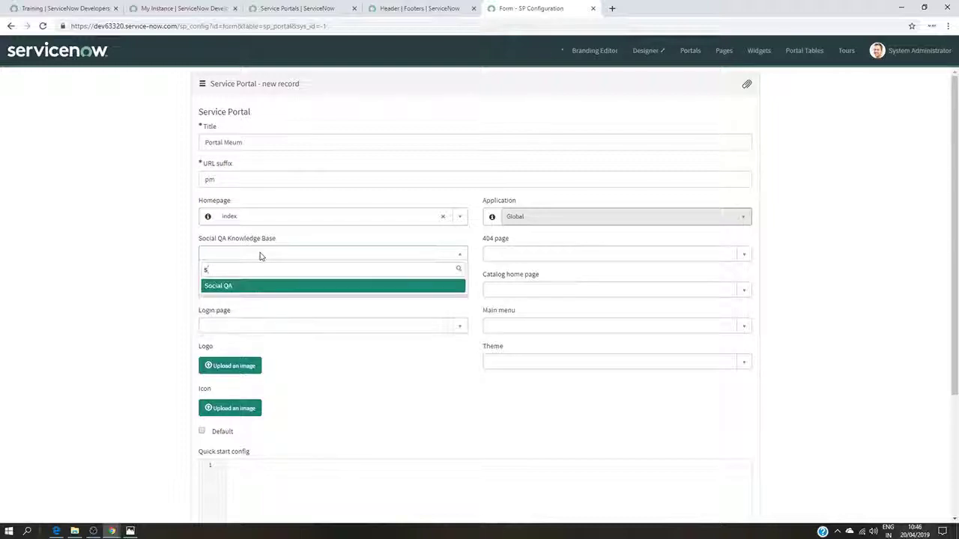
left_click(238, 286)
- Set the new portal's KB home page to kb_view2
left_click(242, 293)
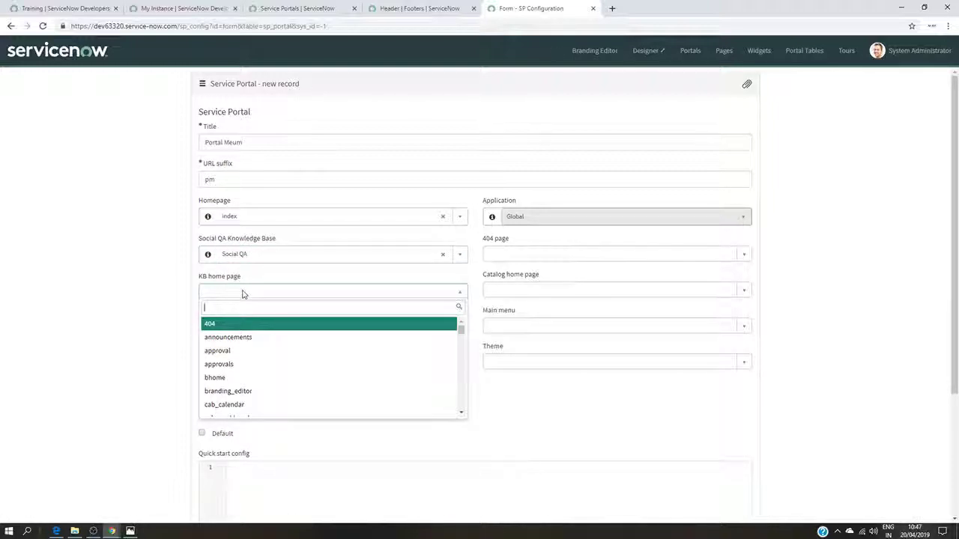
type("kb")
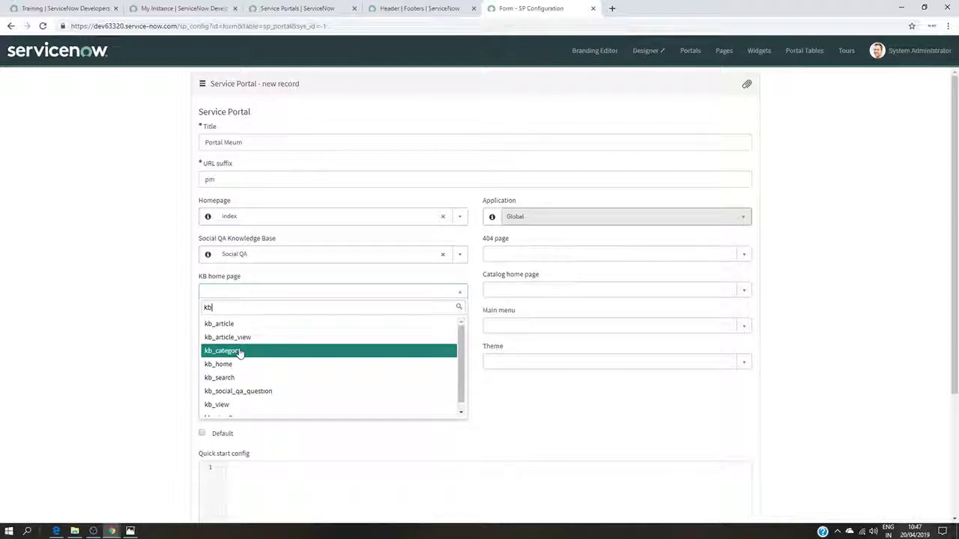
scroll(240, 353, "down", 1)
left_click(240, 408)
left_click(268, 332)
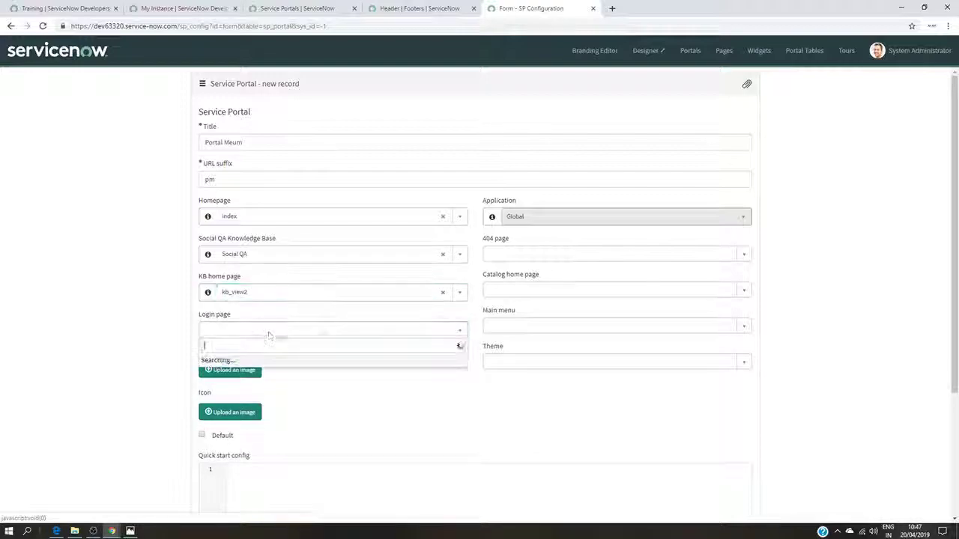
type("4")
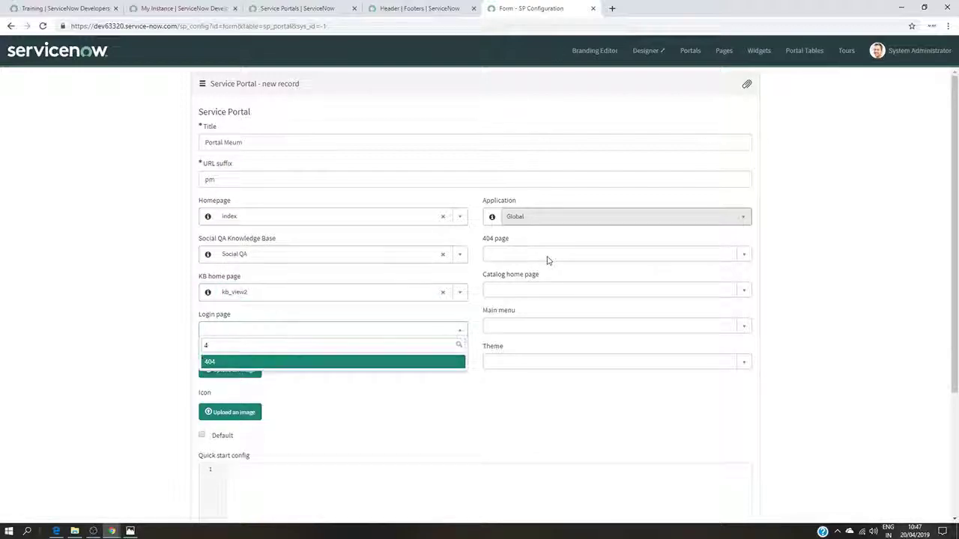
left_click(546, 259)
- Set the new portal's 404 page to 404
left_click(532, 257)
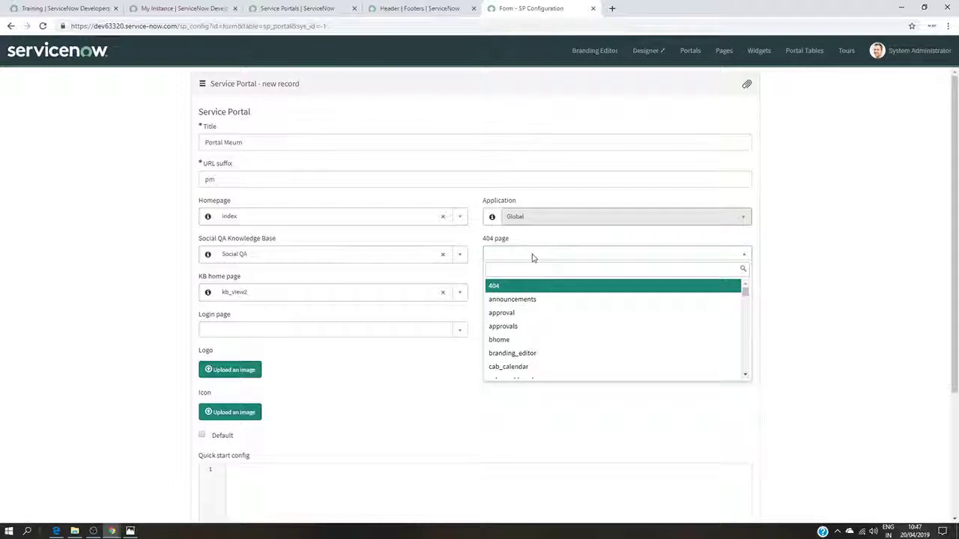
type("404")
left_click(513, 291)
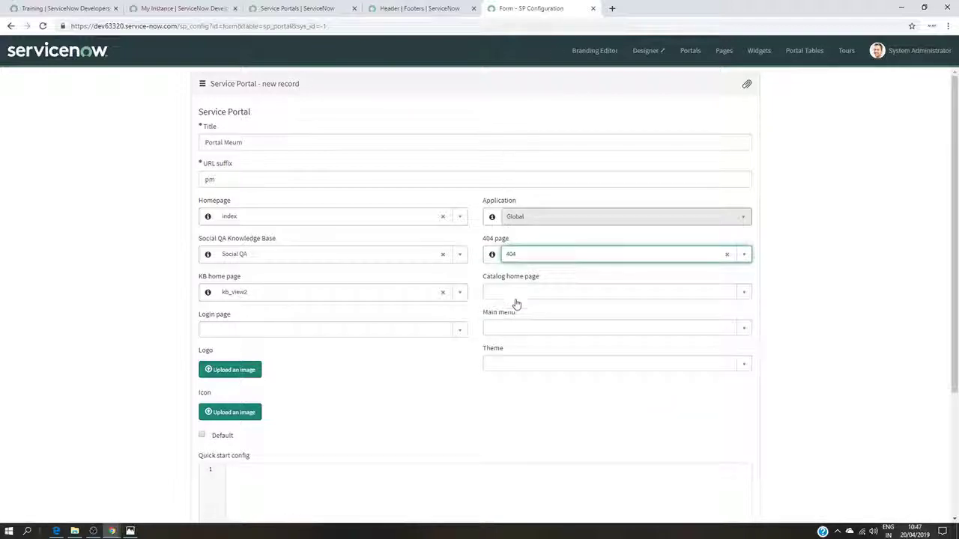
- Set the new portal's catalog home page to sc_home
left_click(523, 296)
type("sc")
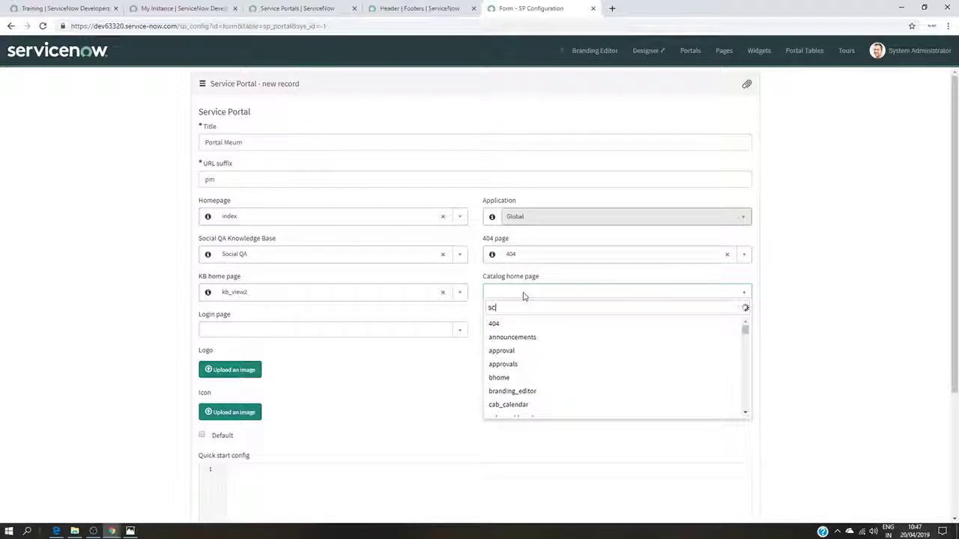
left_click(525, 392)
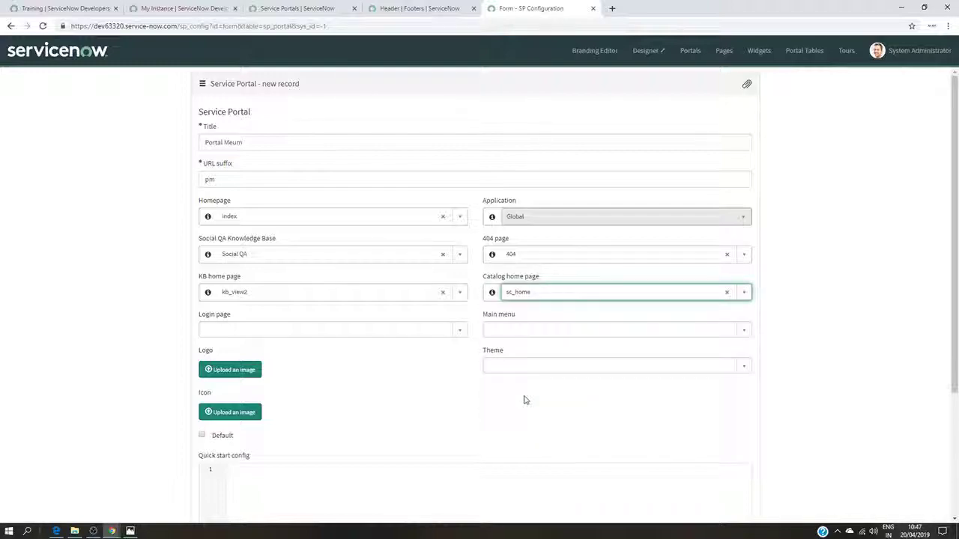
- Set the new portal's main menu to SP Header Menu and its theme to Stock - High Contrast
left_click(532, 334)
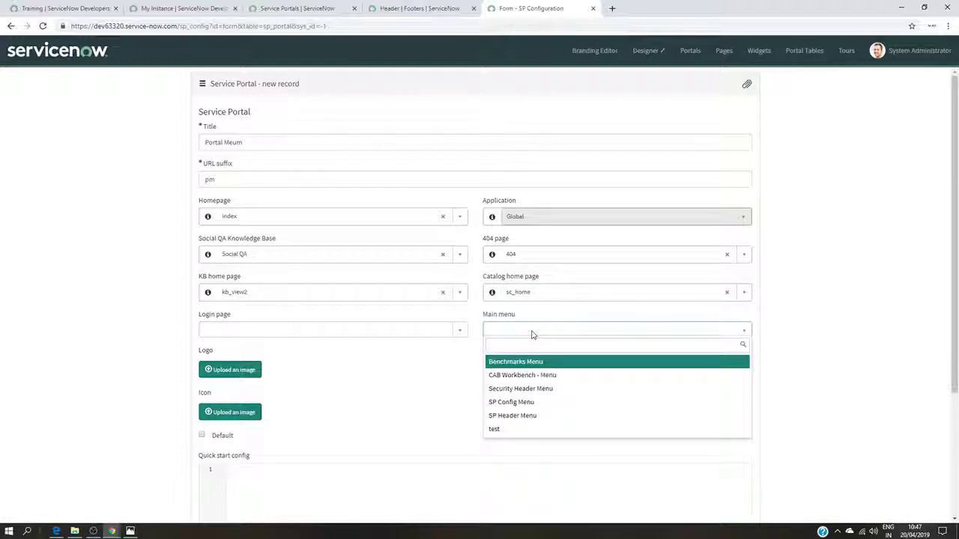
left_click(538, 416)
left_click(515, 368)
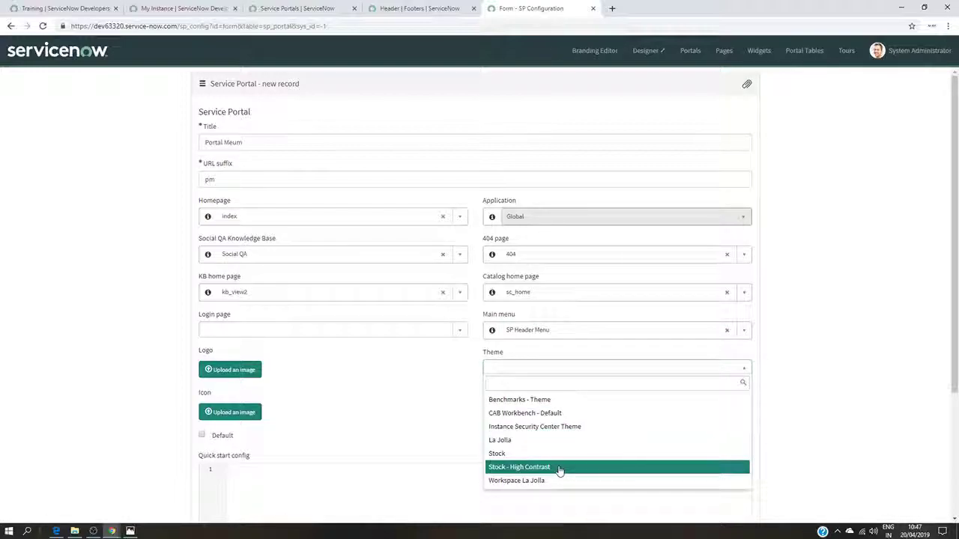
left_click(559, 467)
- Upload the rocket image named logo from the Downloads folder as both the portal's logo and its icon
left_click(231, 372)
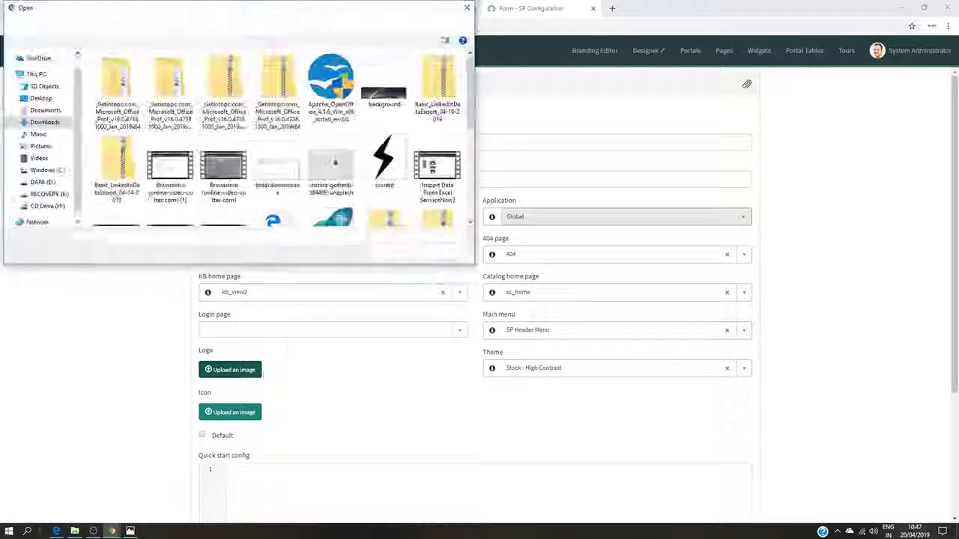
scroll(356, 189, "down", 1)
double_click(330, 161)
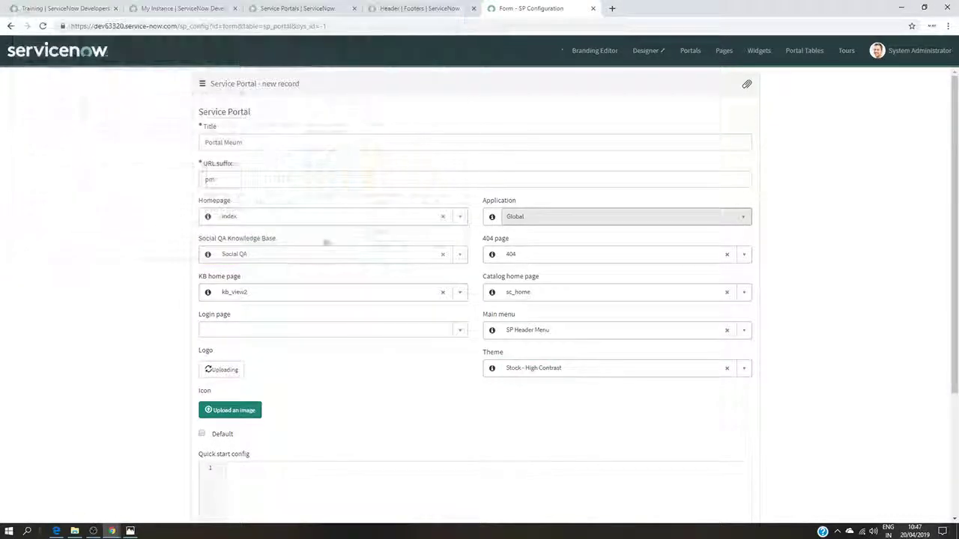
scroll(236, 466, "down", 2)
left_click(232, 325)
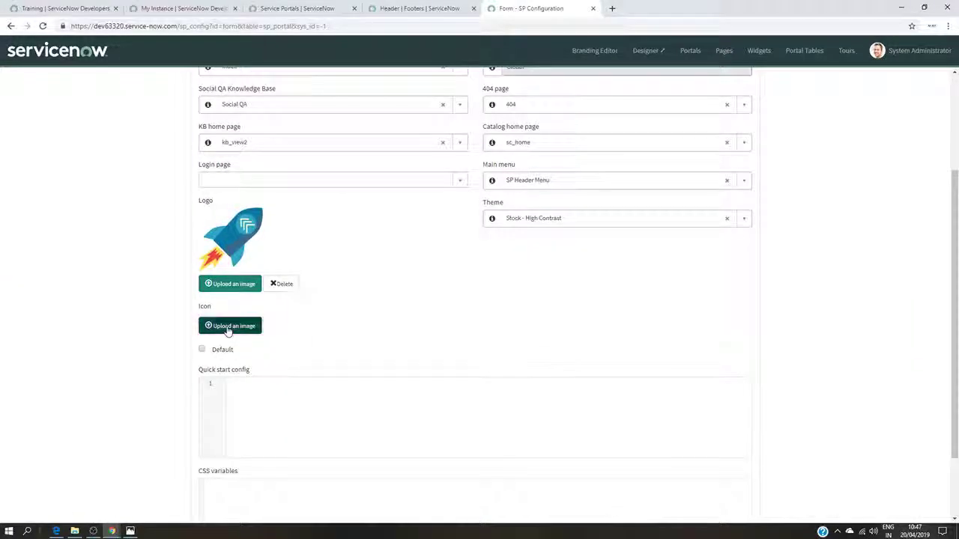
scroll(352, 215, "down", 1)
double_click(330, 166)
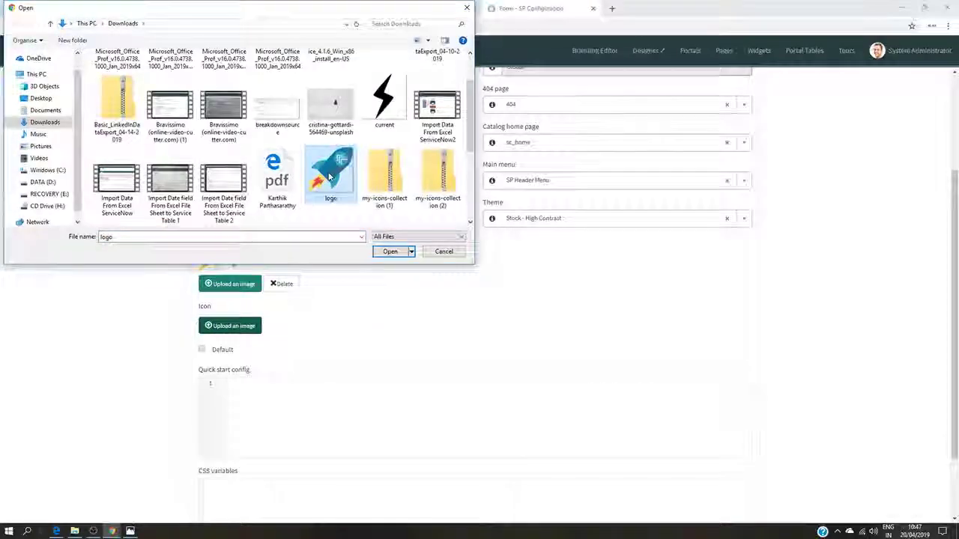
scroll(412, 340, "up", 2)
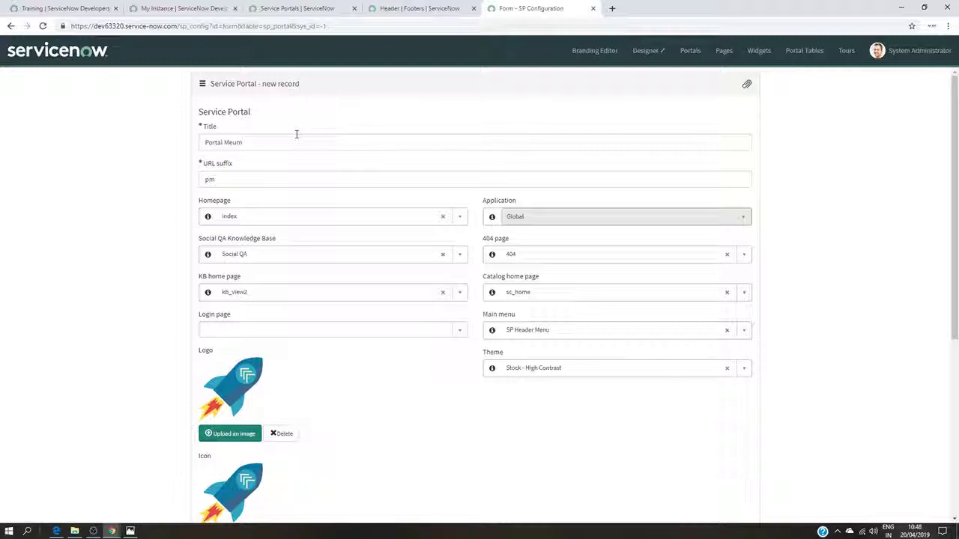
- Examine the target portal's picture in the Service Portal training introduction and review the values filled in on the new portal form
left_click(234, 180)
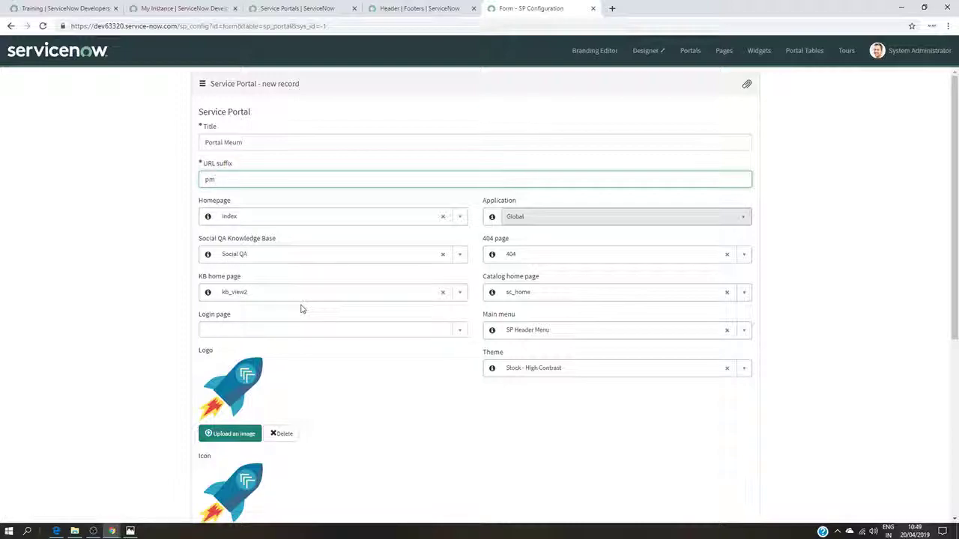
left_click(64, 8)
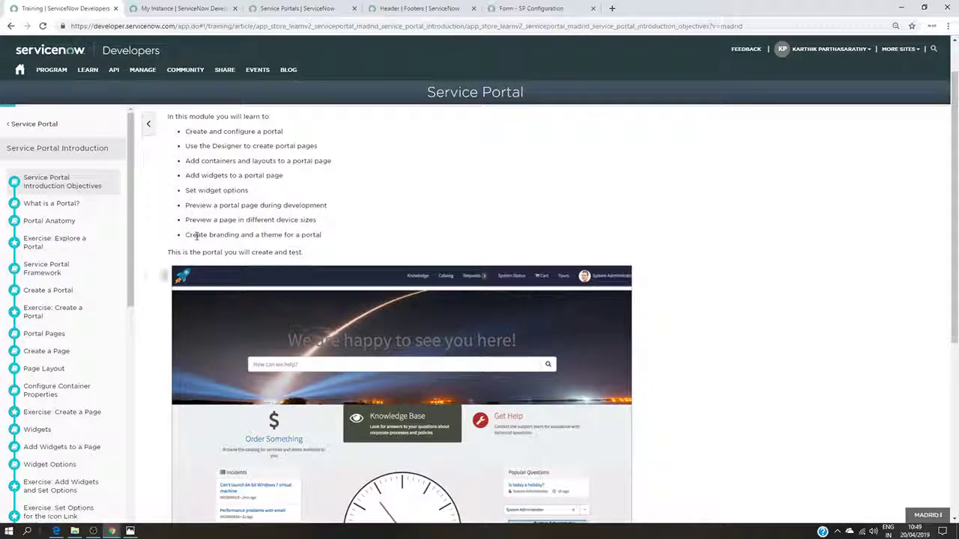
scroll(66, 318, "down", 1)
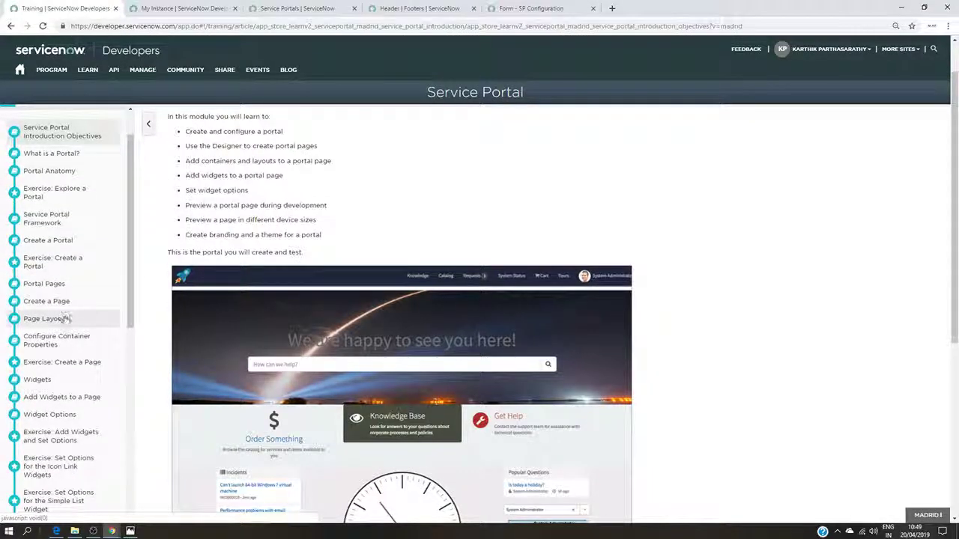
scroll(445, 358, "down", 2)
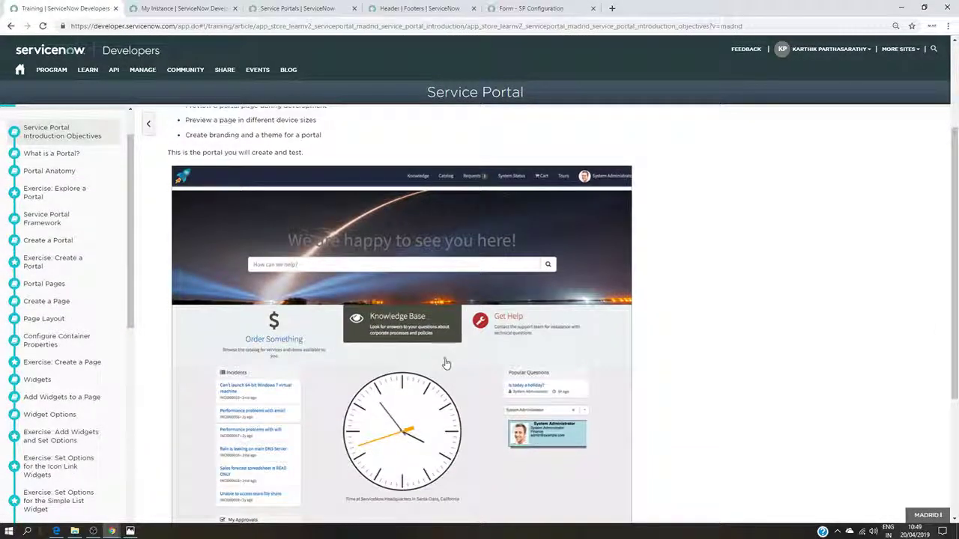
left_click(289, 8)
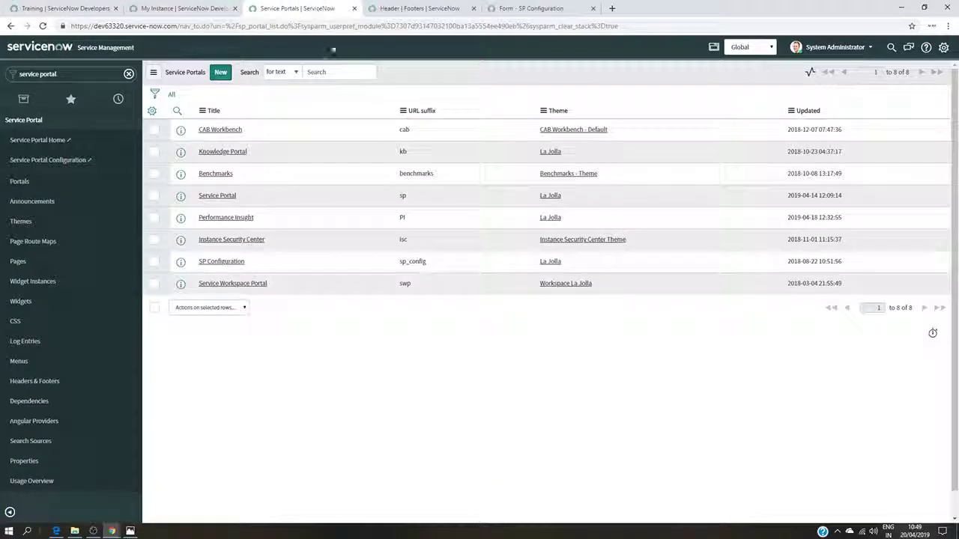
left_click(528, 8)
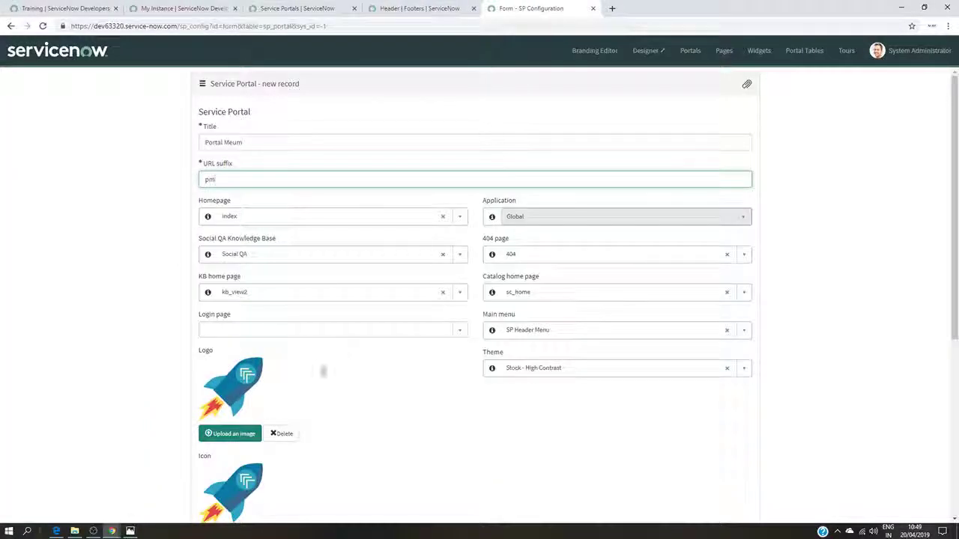
scroll(324, 371, "down", 2)
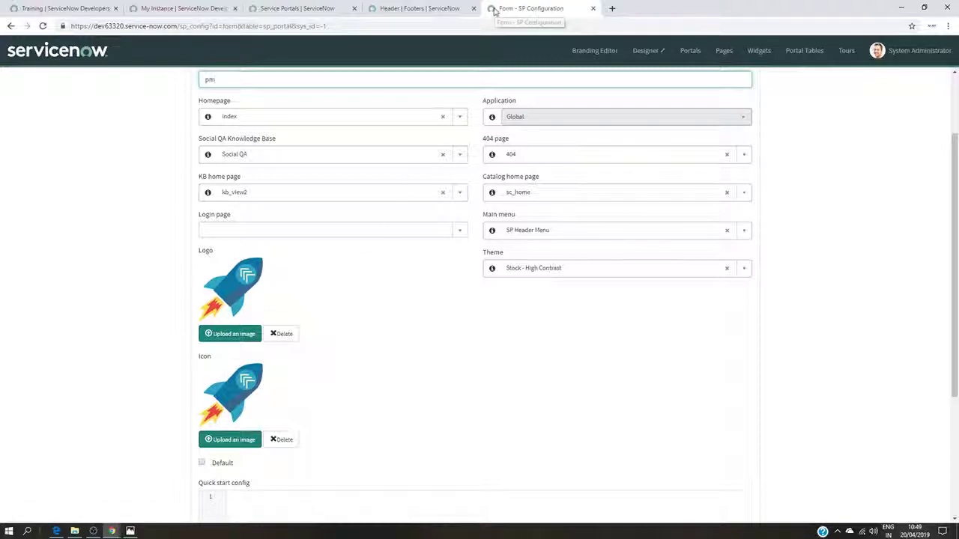
scroll(454, 280, "up", 2)
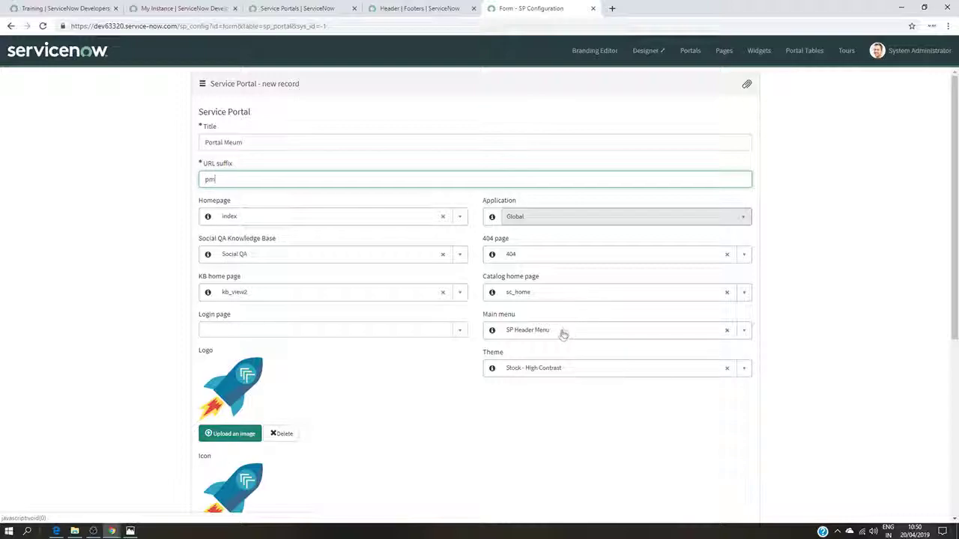
- Open the training's Exercise: Create a Portal page and read its instructions for configuring the new portal
left_click(71, 9)
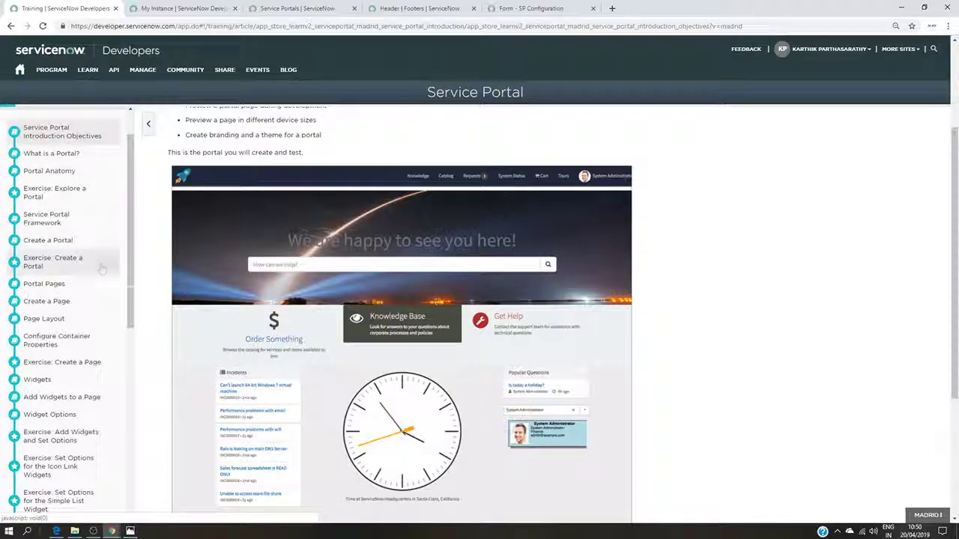
scroll(75, 150, "up", 2)
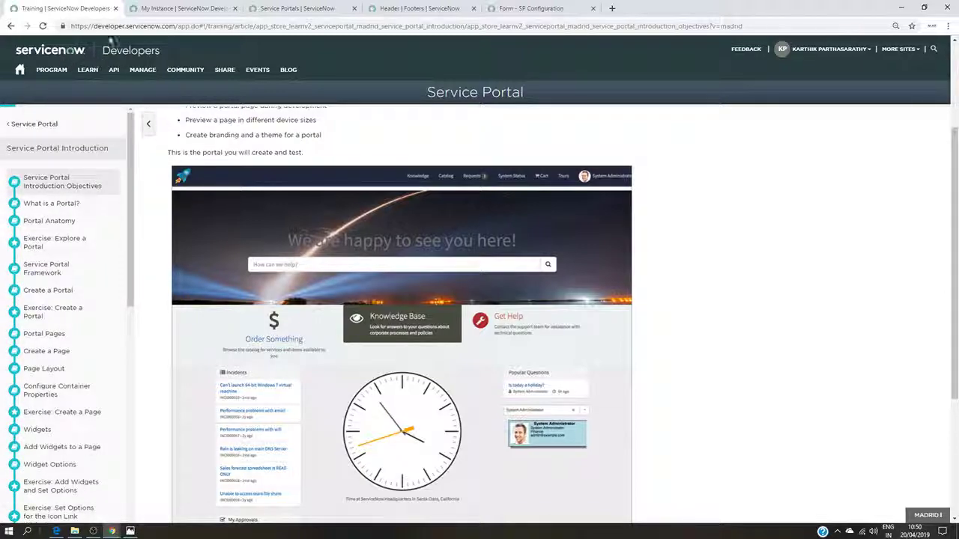
left_click(63, 322)
scroll(388, 298, "down", 5)
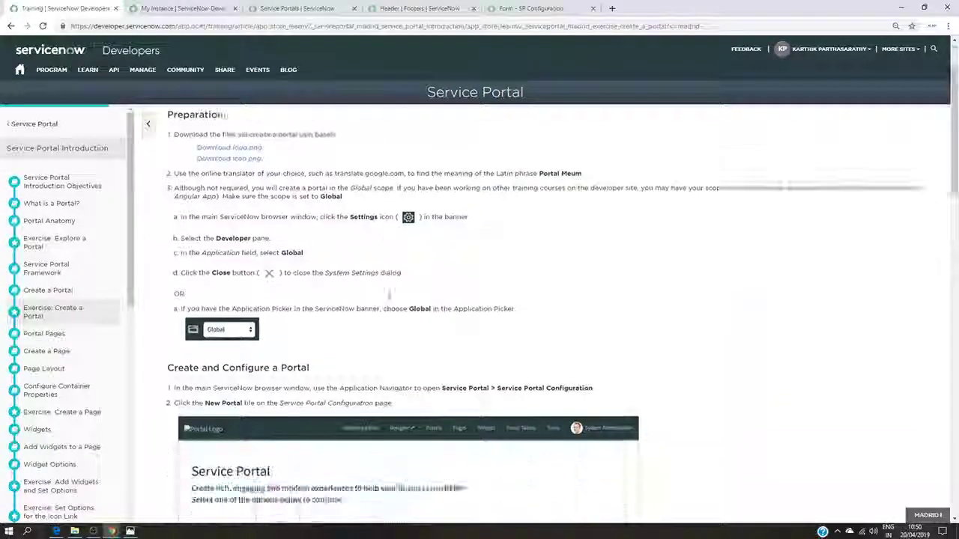
scroll(388, 298, "down", 4)
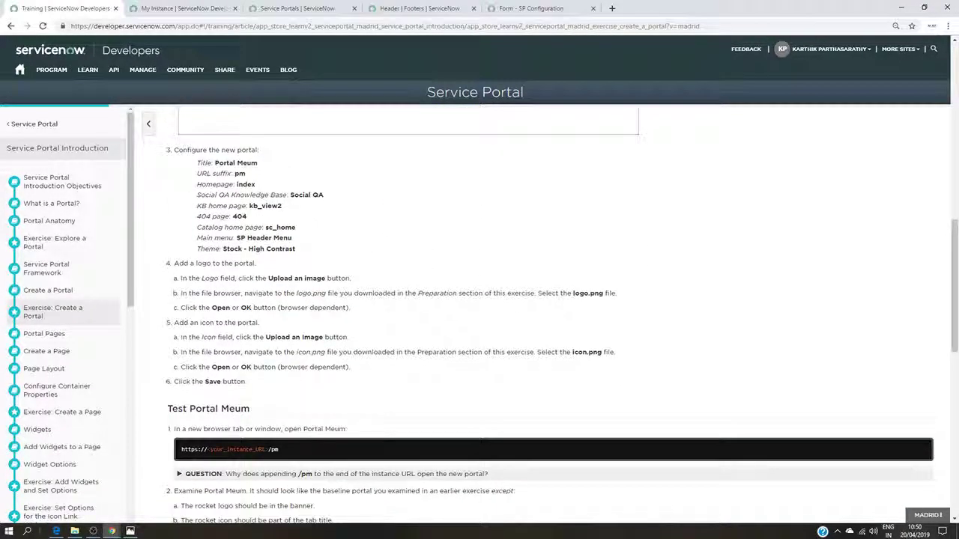
- Save the new Portal Meum record on the SP Configuration form
left_click(529, 8)
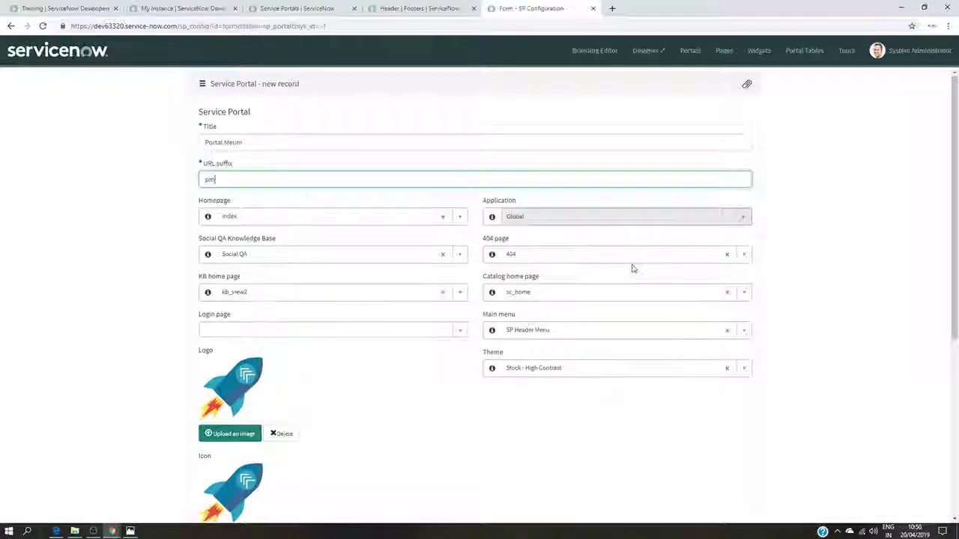
scroll(628, 268, "down", 4)
left_click(728, 502)
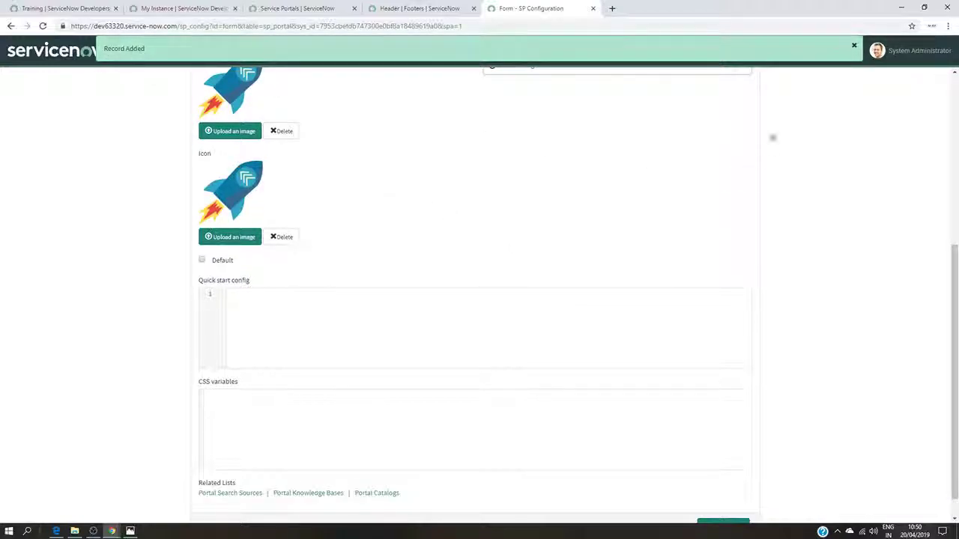
- Open the new portal in the browser by replacing the configuration page's path in the instance URL with pm
scroll(551, 266, "up", 3)
scroll(551, 266, "up", 2)
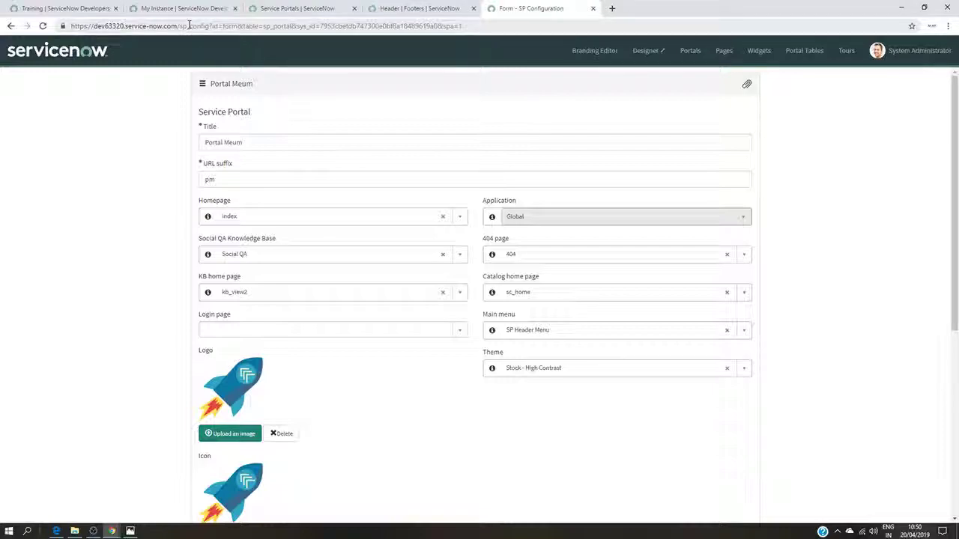
left_click_drag(190, 26, 462, 27)
key("BackSpace")
key("BackSpace")
key("BackSpace")
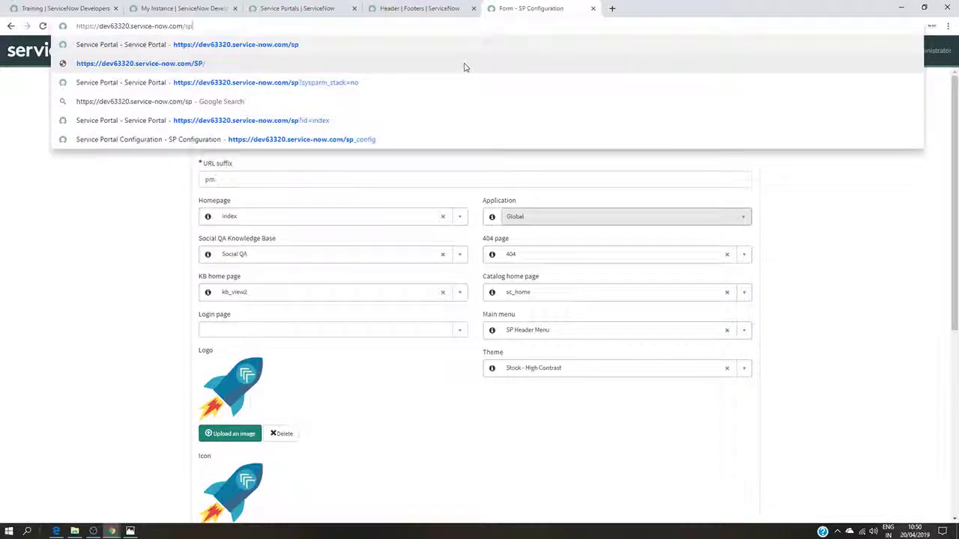
type("pm")
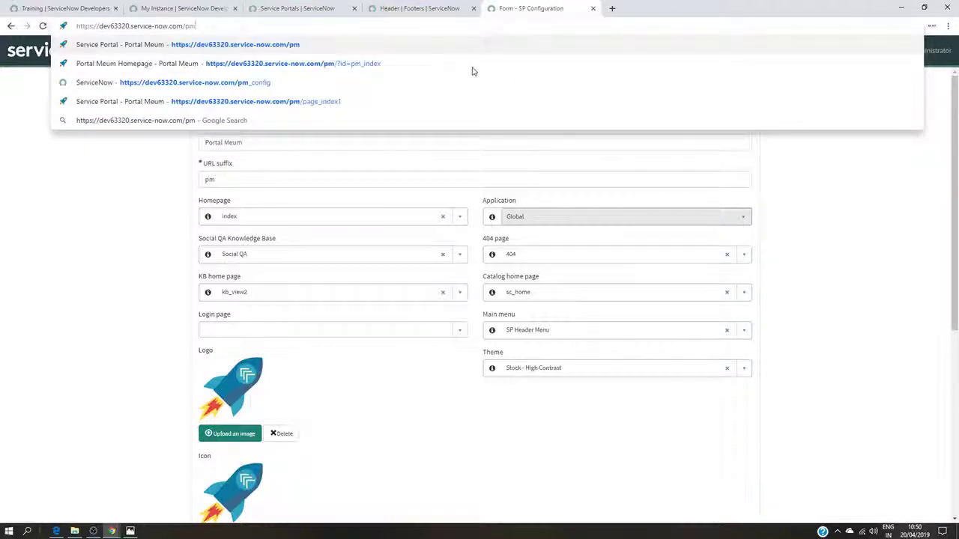
key("Return")
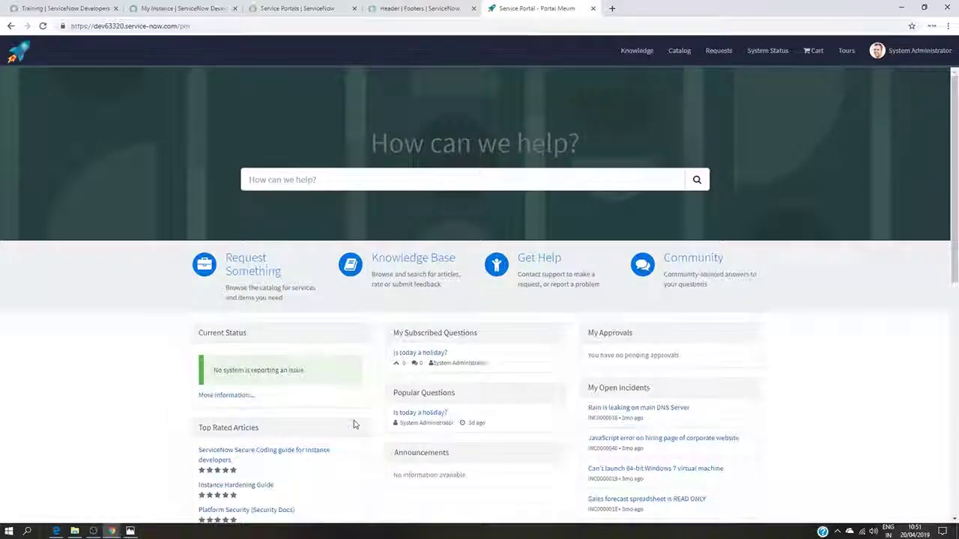
- Examine the Portal Meum homepage from header to incident list and compare it with the target design in Result.PNG
scroll(422, 411, "down", 4)
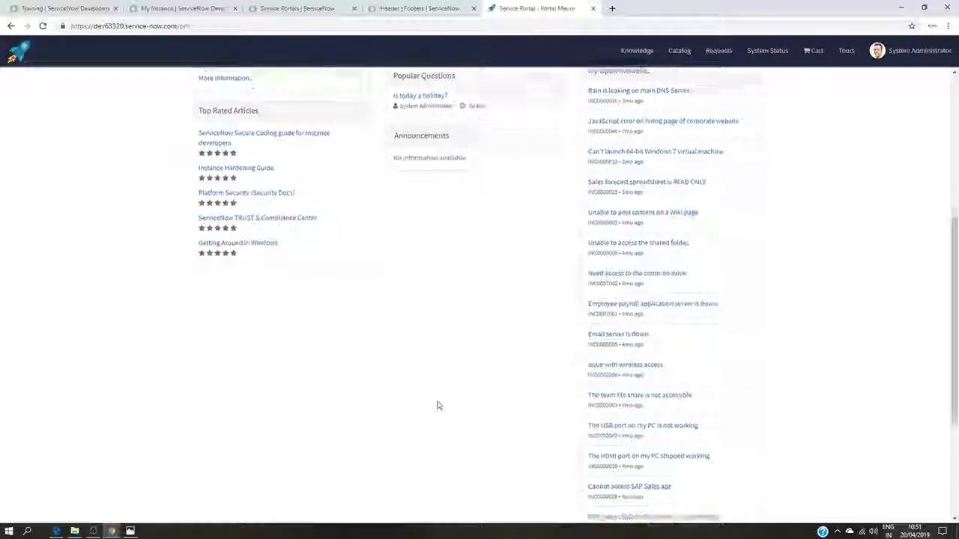
scroll(438, 405, "down", 3)
scroll(441, 399, "up", 6)
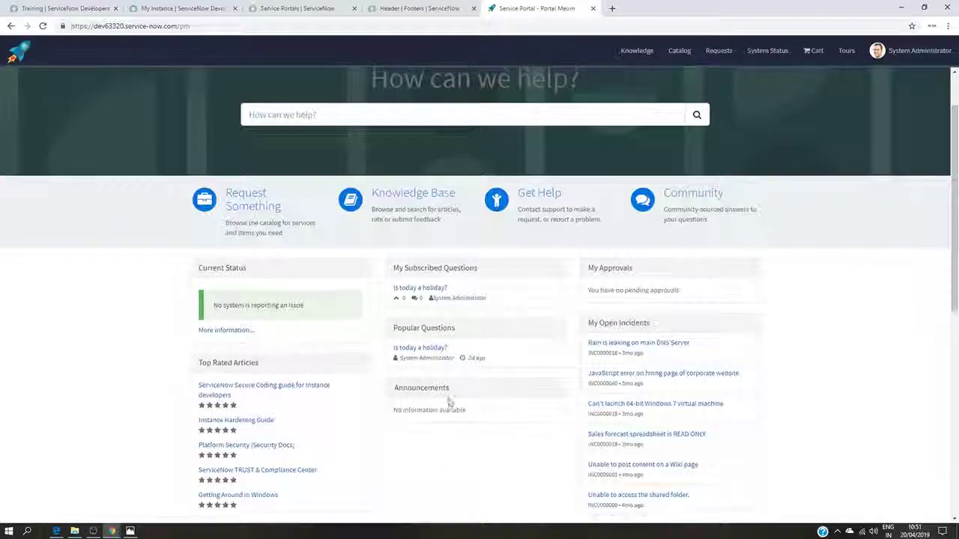
scroll(450, 402, "up", 1)
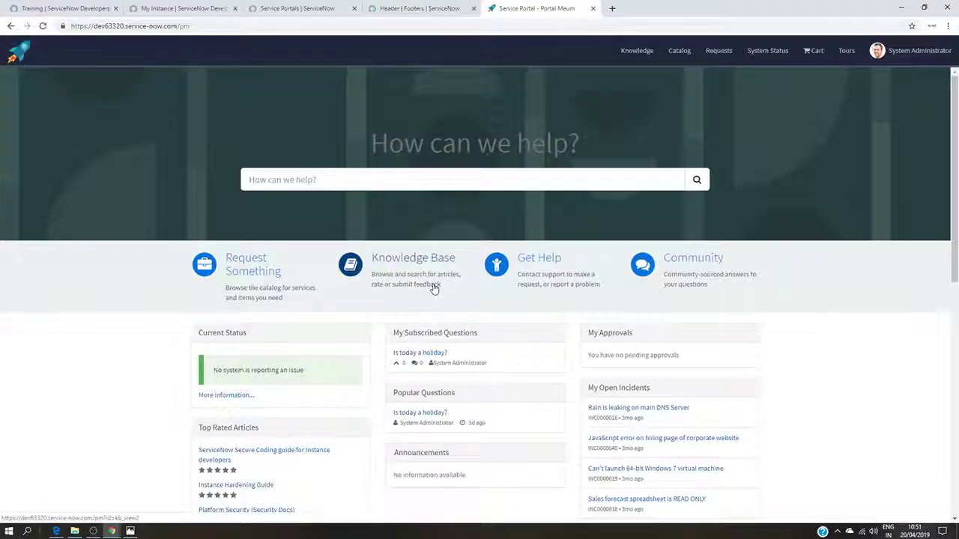
left_click(131, 532)
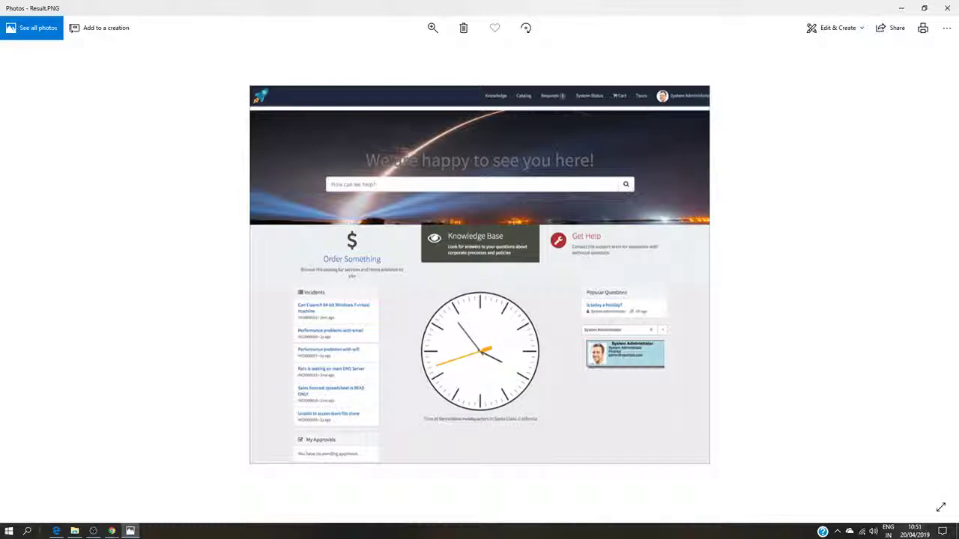
left_click(901, 8)
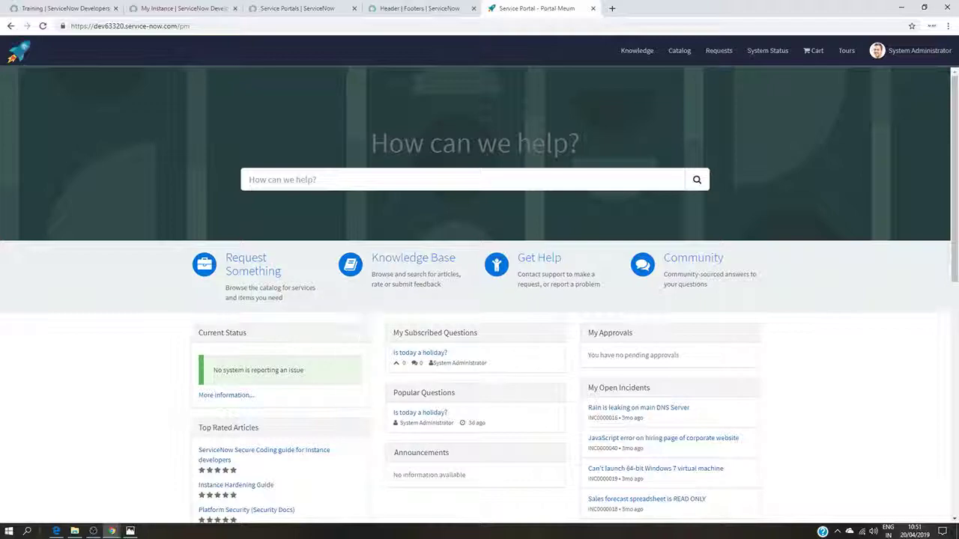
left_click(135, 532)
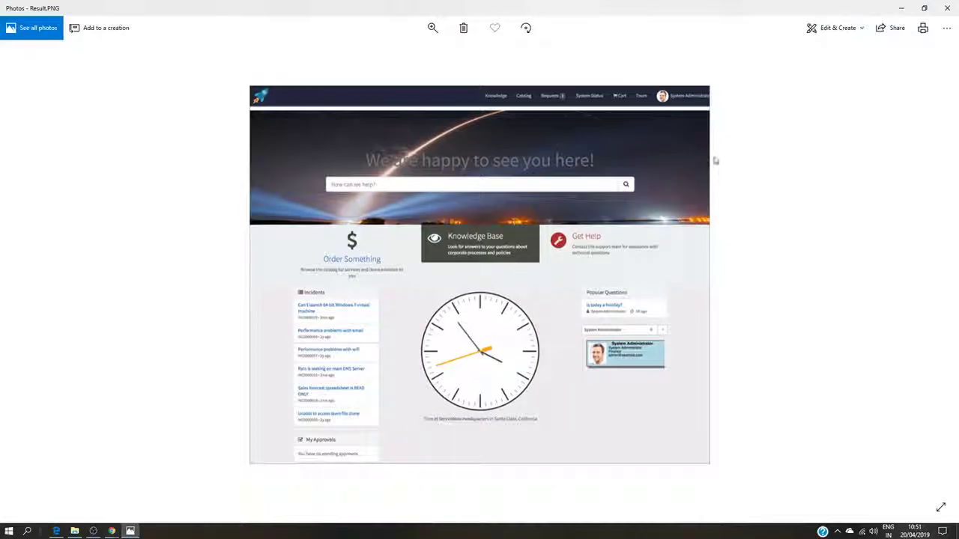
left_click(901, 7)
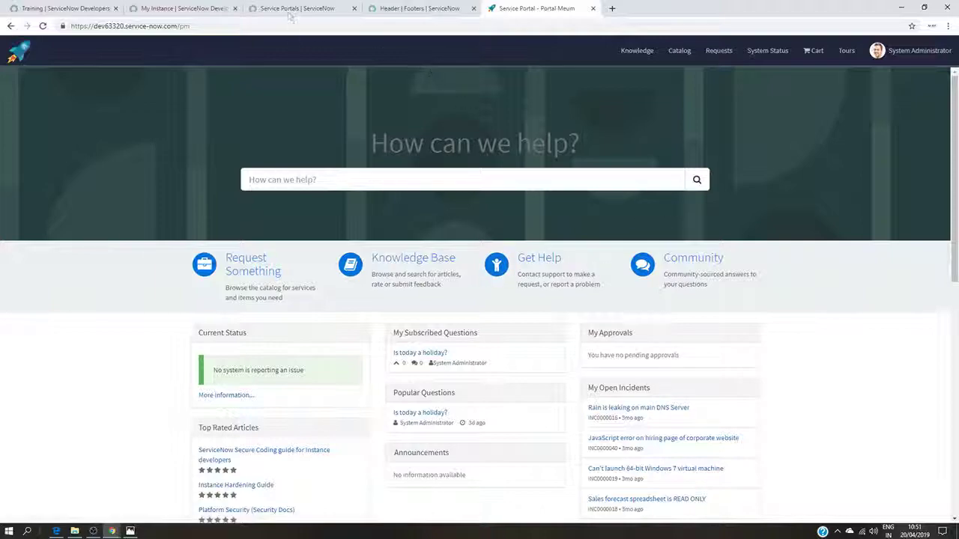
- Open Service Portal Configuration from the instance and launch its Designer
left_click(180, 8)
left_click(318, 9)
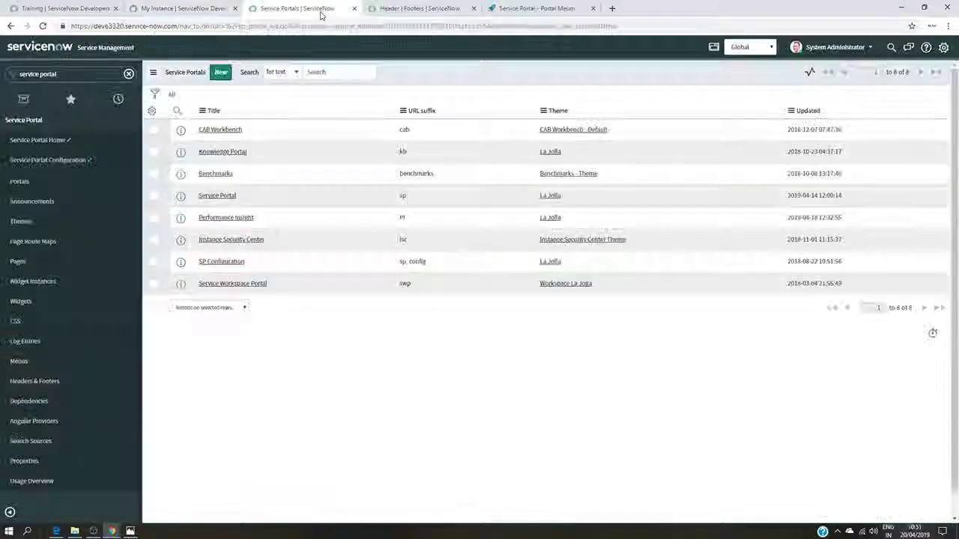
left_click(47, 168)
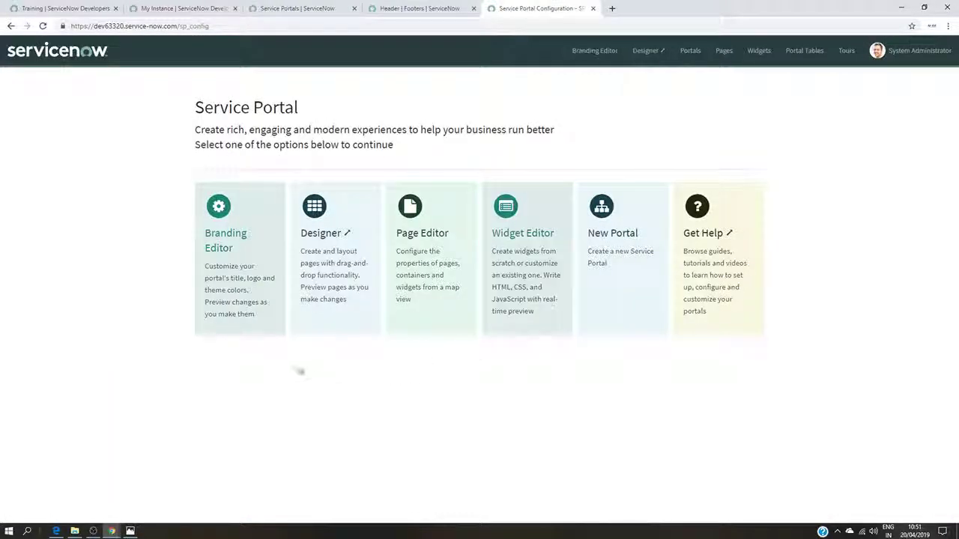
left_click(345, 271)
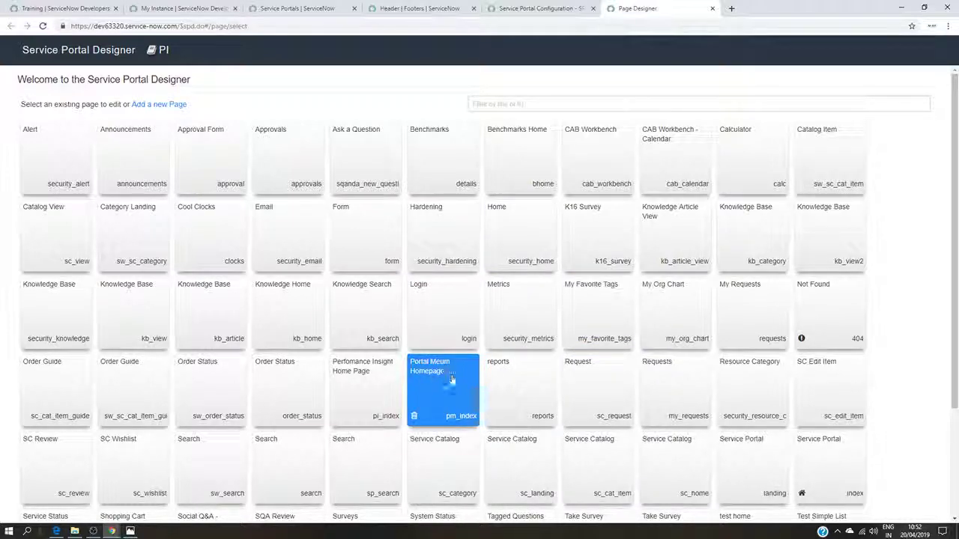
- Permanently delete the existing Portal Meum Homepage page with ID pm_index
left_click(415, 420)
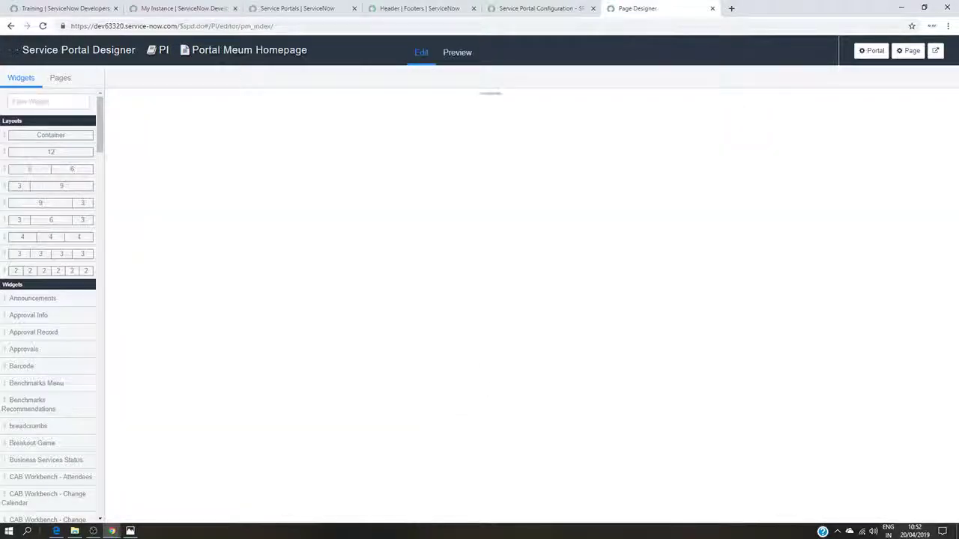
left_click(224, 51)
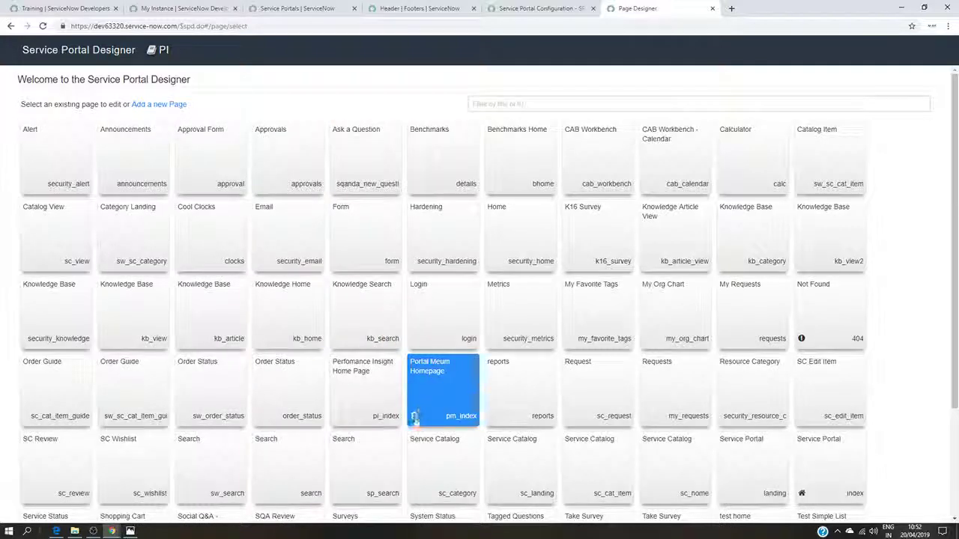
left_click(414, 417)
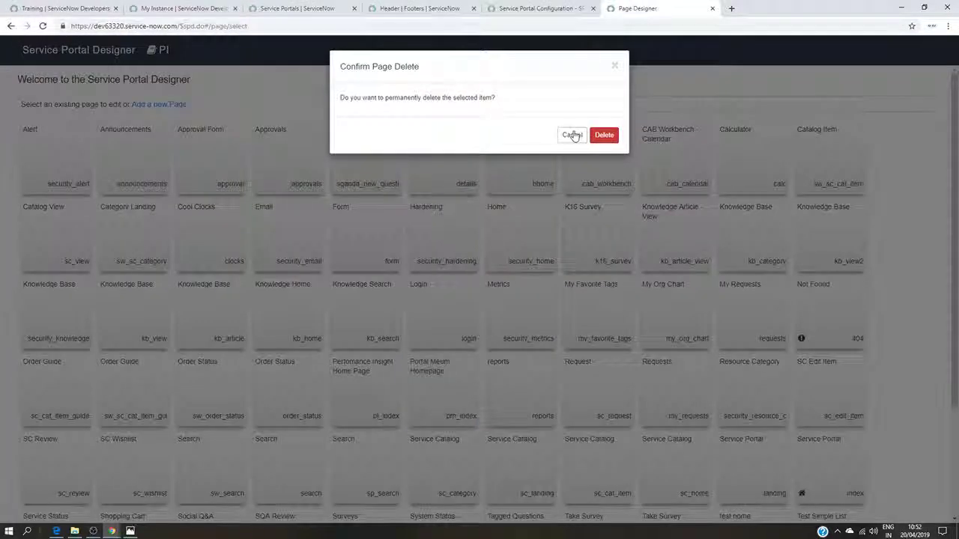
left_click(604, 135)
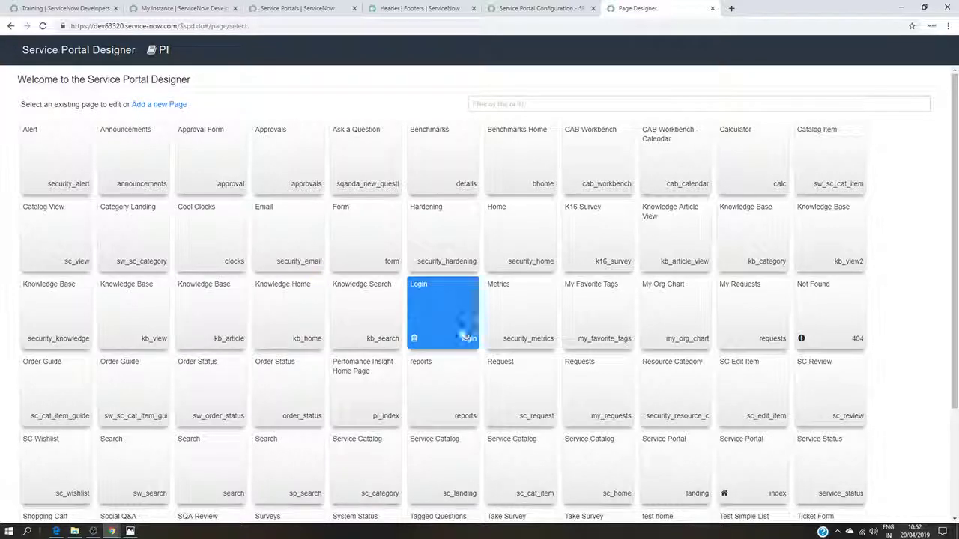
- Switch the Designer to the Portal Meum portal and bring up its page selection
left_click(159, 50)
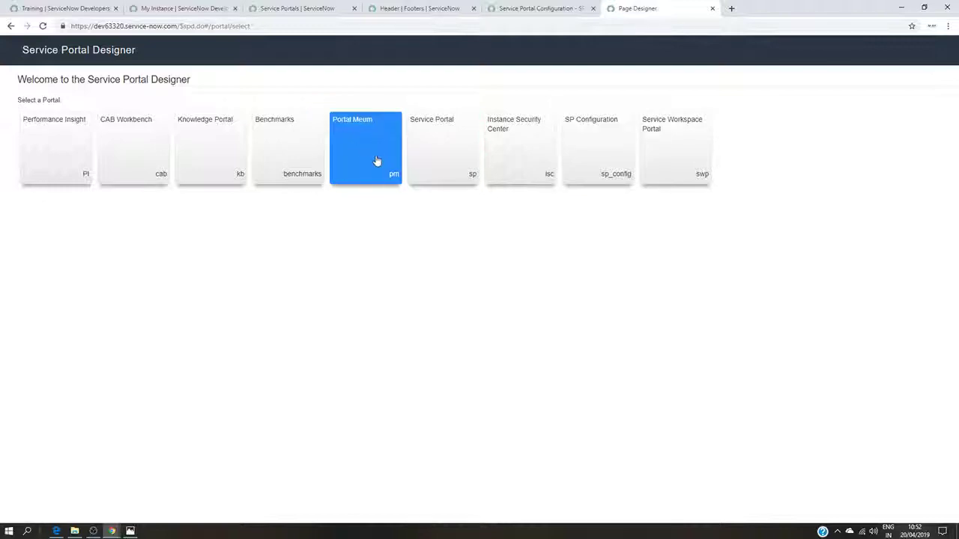
left_click(377, 161)
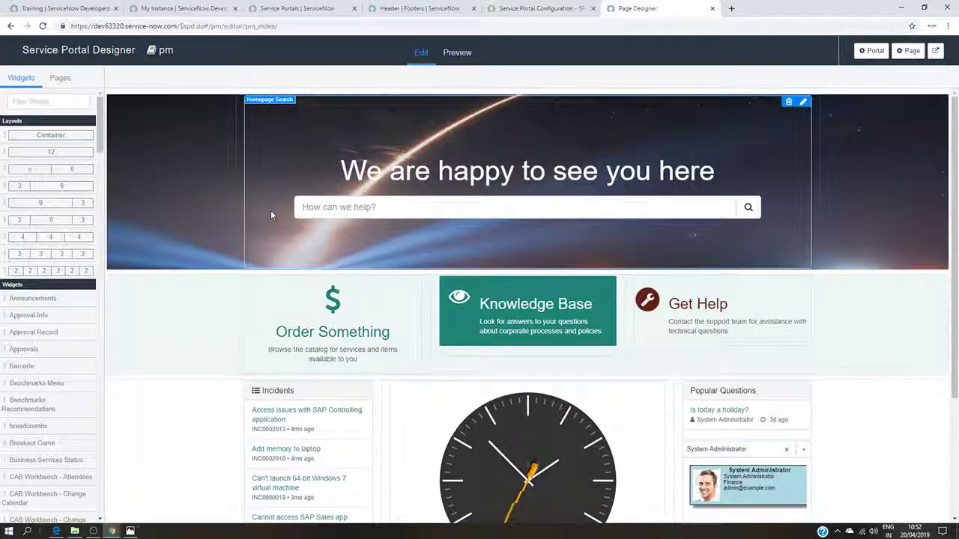
left_click(462, 66)
left_click(408, 63)
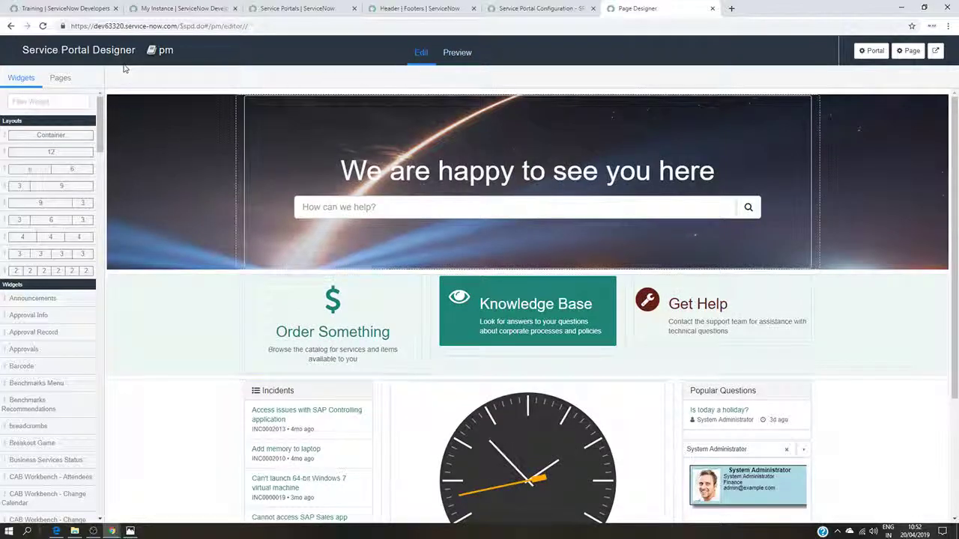
left_click(158, 54)
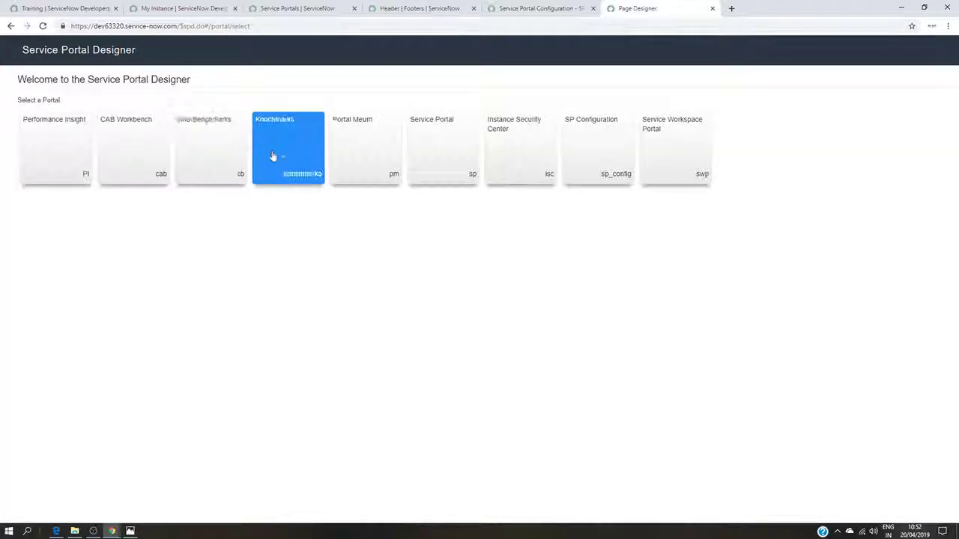
left_click(376, 148)
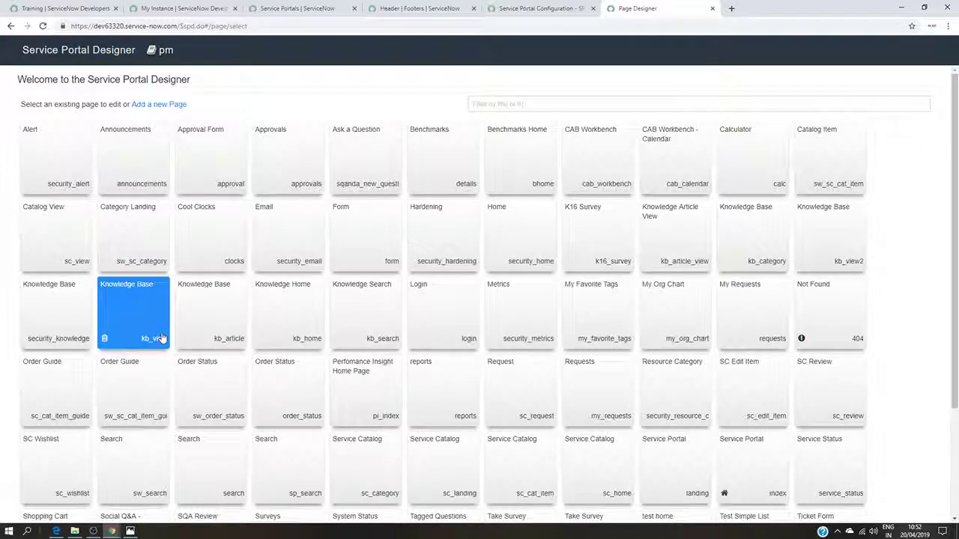
- Create a new page titled Portal Meum Homepage with the page ID pm_index
left_click(151, 106)
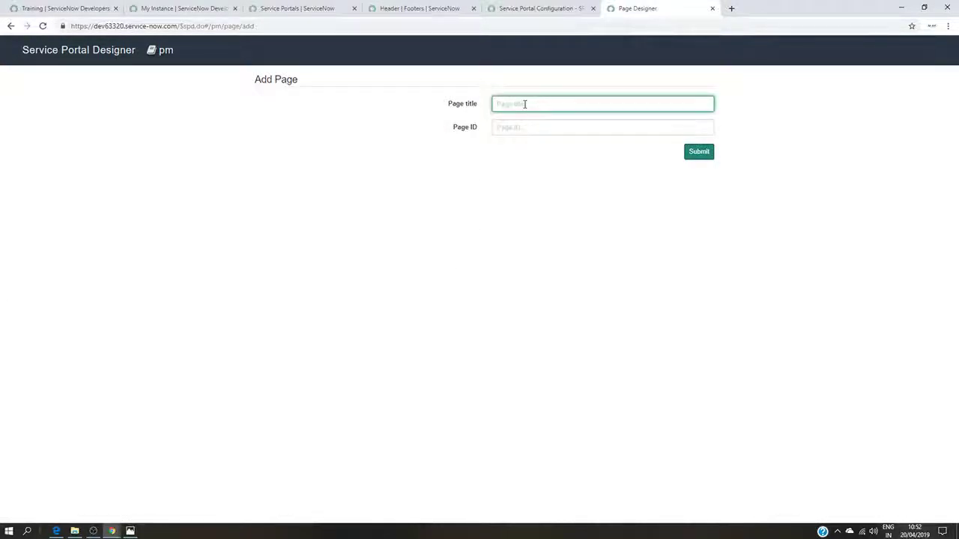
type("p")
type("ortal MEU")
type("m=")
key("BackSpace")
key("BackSpace")
key("BackSpace")
key("BackSpace")
key("BackSpace")
key("BackSpace")
key("BackSpace")
key("BackSpace")
key("BackSpace")
key("BackSpace")
key("BackSpace")
type("P")
type("ort")
type("me PA")
type("age")
left_click_drag(572, 129, 494, 128)
type("pm")
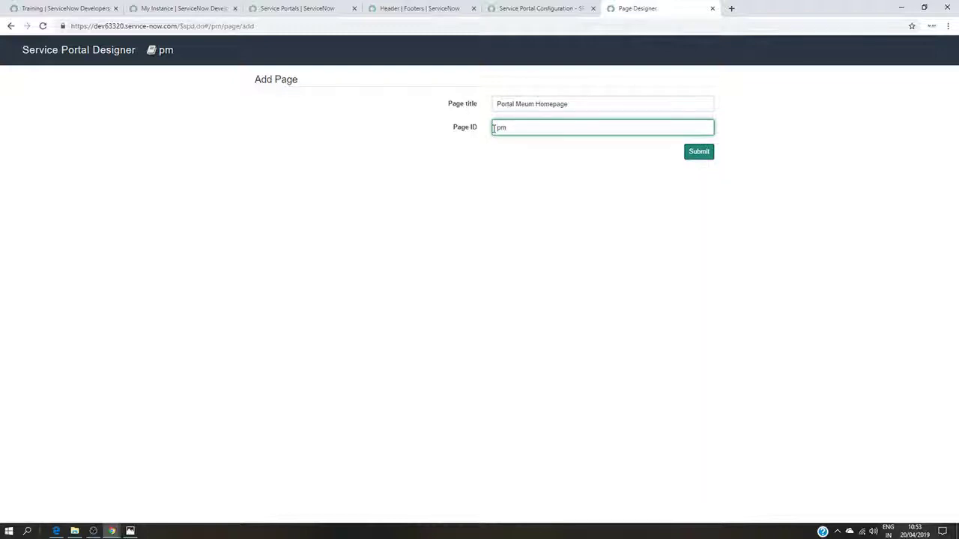
type("_index")
left_click(704, 154)
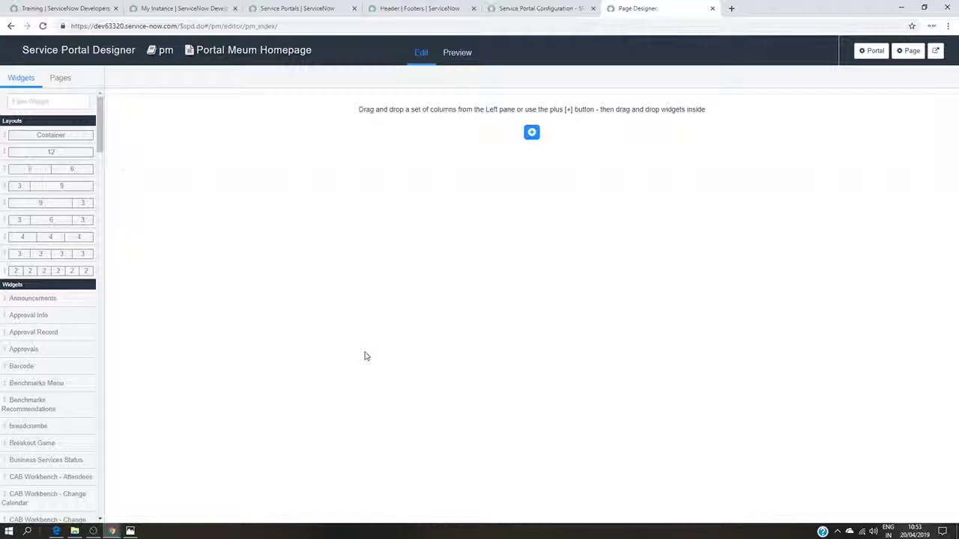
- Check the target design in Result.PNG against the column layouts offered in the Designer
left_click(130, 531)
left_click(131, 531)
left_click_drag(38, 171, 20, 176)
- Open the personal portfolio website in a new tab and shrink the browser to a movable, smaller window
left_click(731, 8)
type("par")
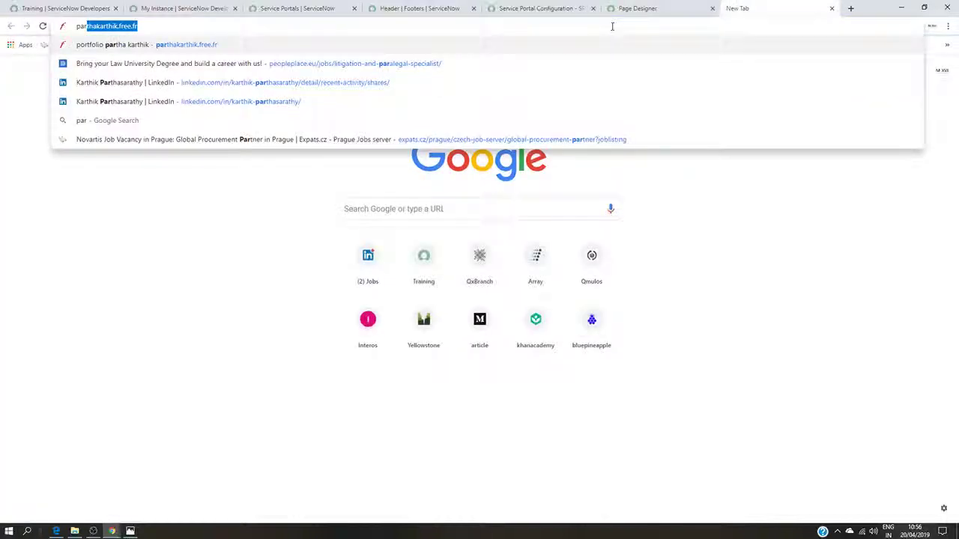
key("Return")
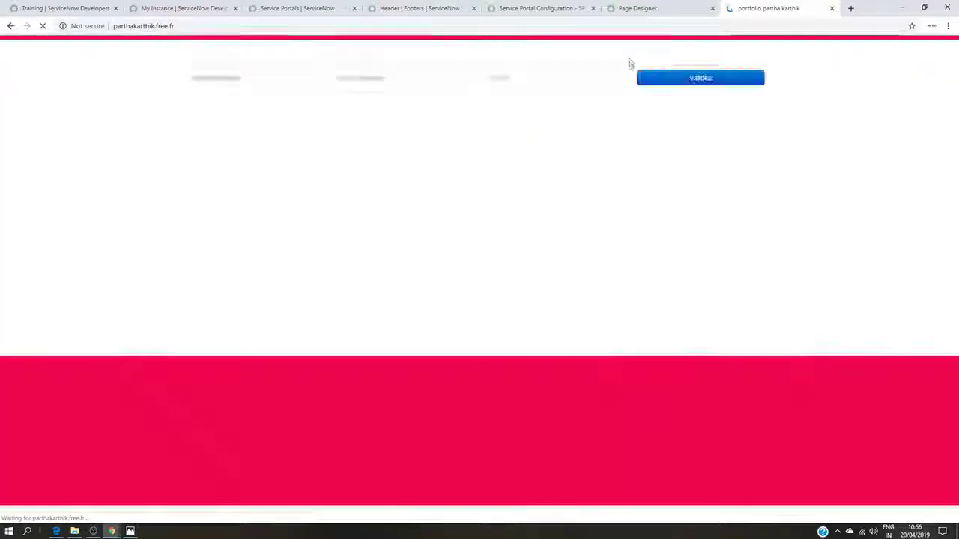
left_click(923, 7)
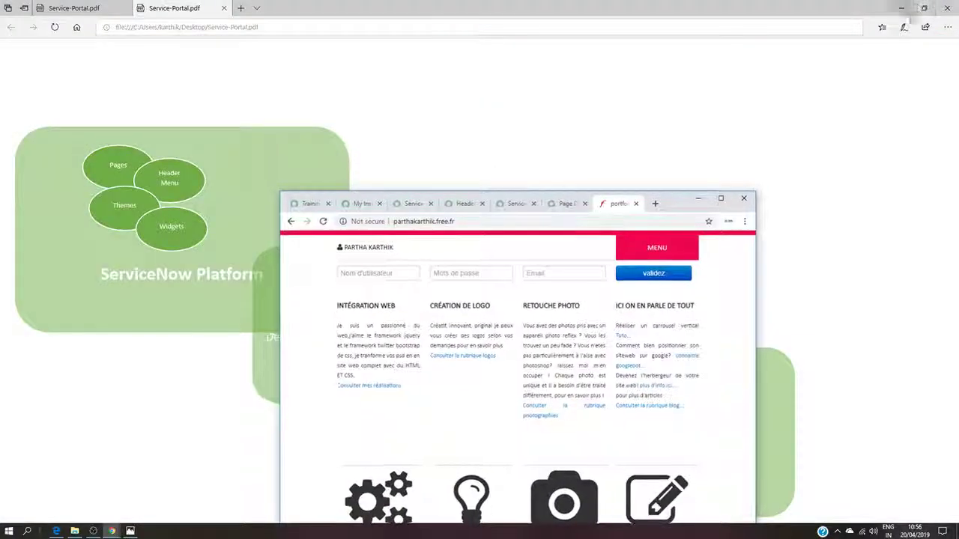
left_click_drag(677, 199, 630, 31)
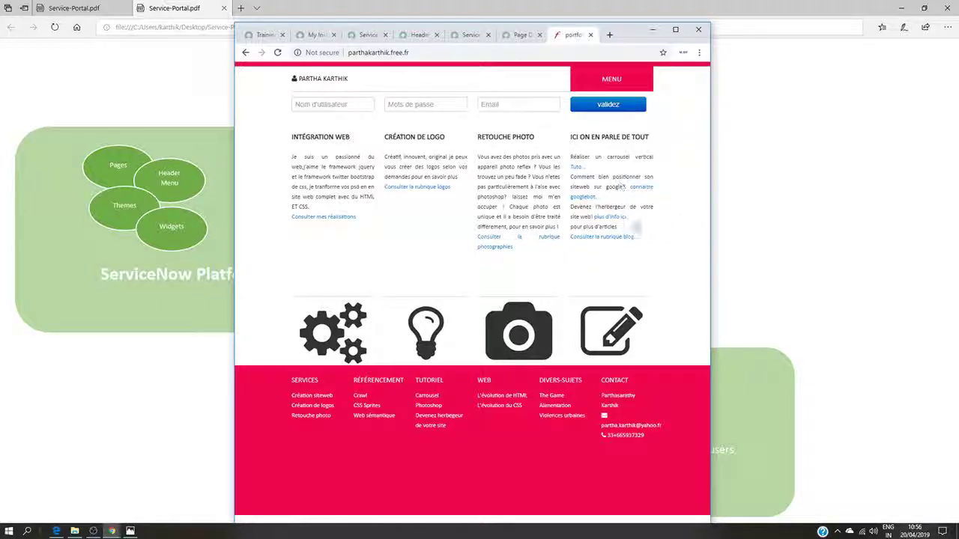
- Narrow and widen the browser window to examine the portfolio site's responsive column layout, and close the site
left_click_drag(712, 218, 460, 208)
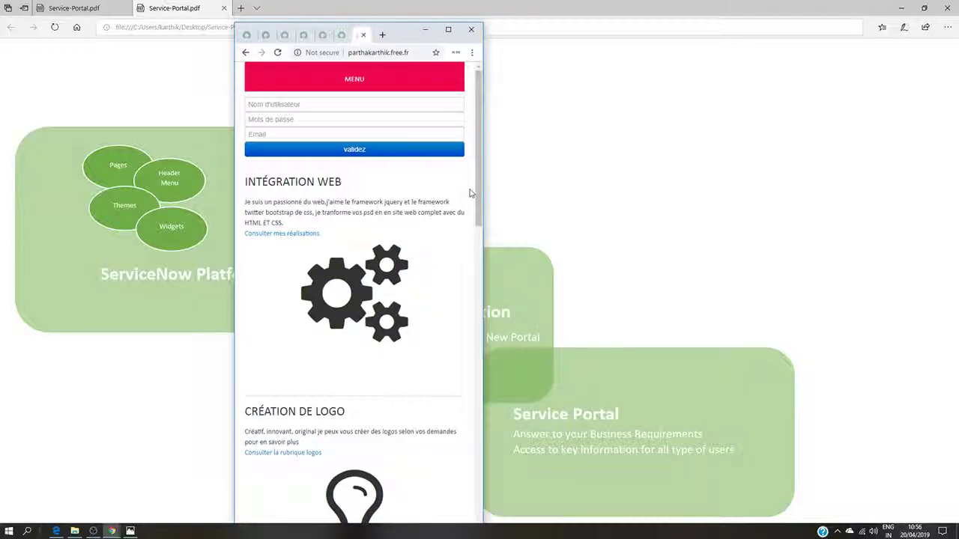
left_click_drag(479, 197, 955, 199)
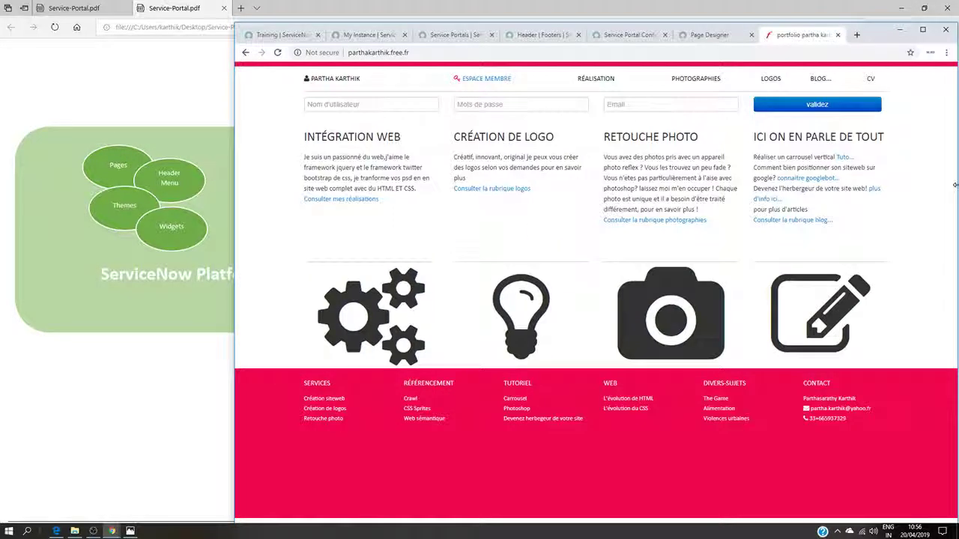
left_click_drag(869, 31, 759, 38)
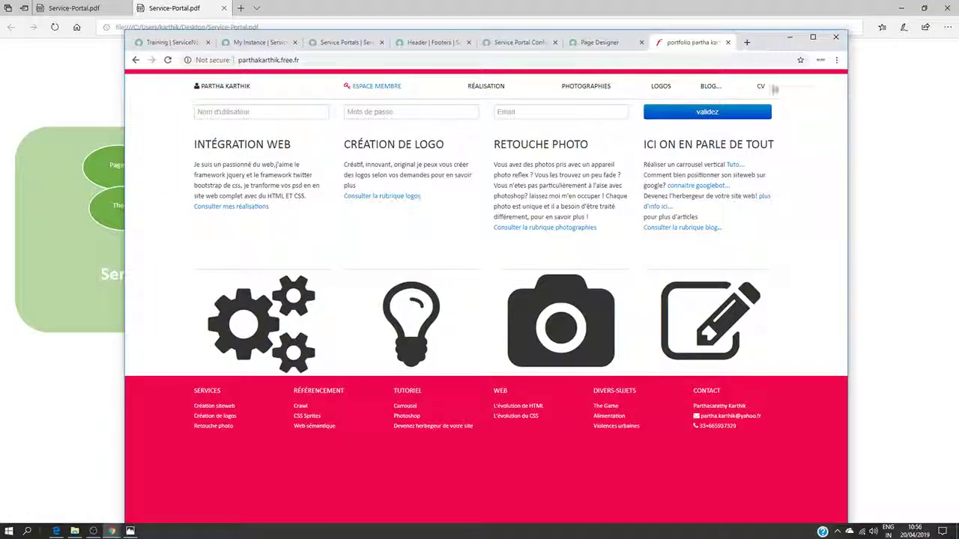
left_click_drag(851, 152, 370, 126)
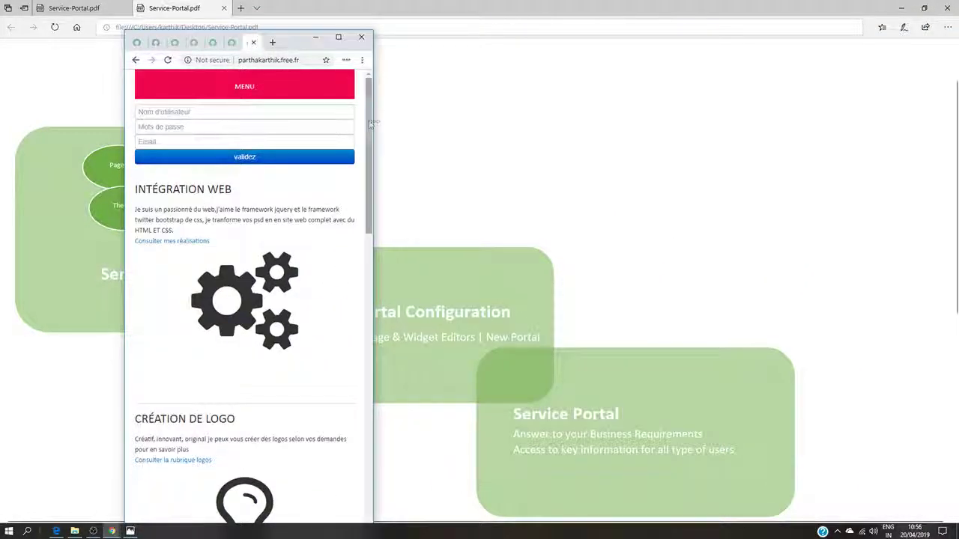
left_click_drag(369, 124, 956, 126)
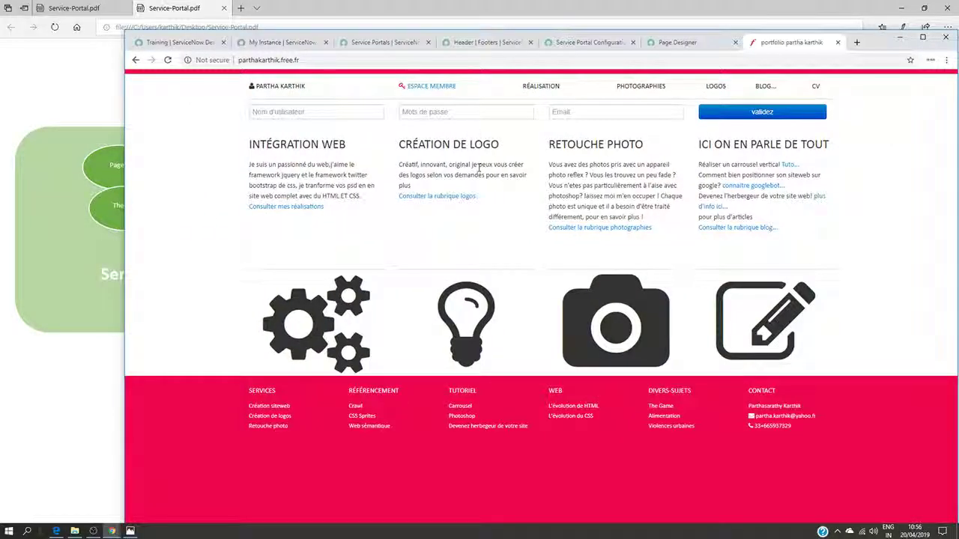
left_click(838, 42)
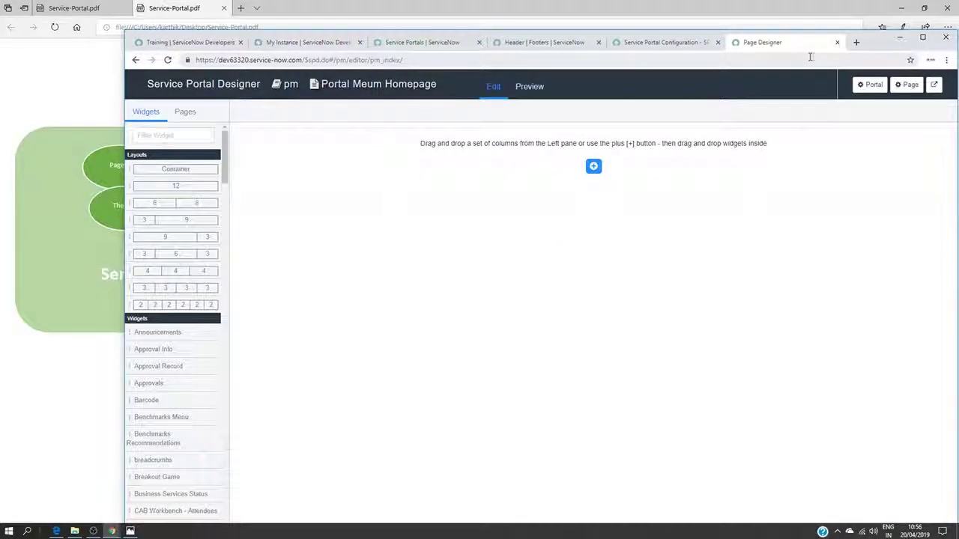
- Review the header, search banner and widget rows of the target homepage in Result.PNG and return to the Designer
left_click_drag(869, 47, 822, 31)
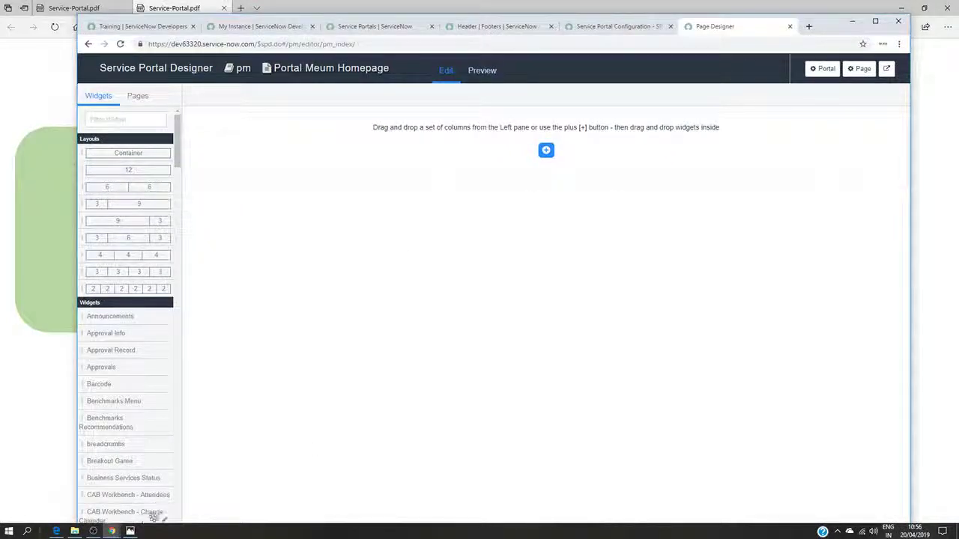
left_click(130, 531)
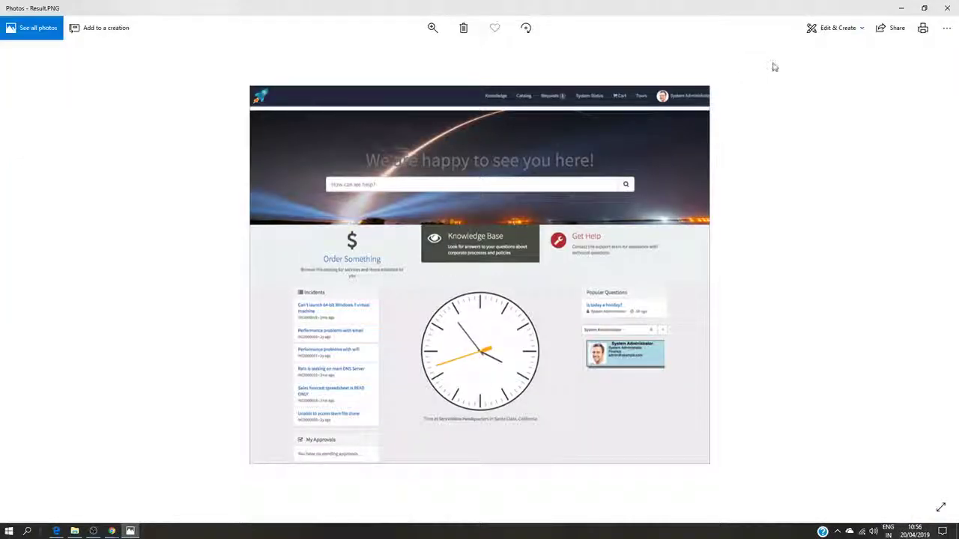
left_click(900, 8)
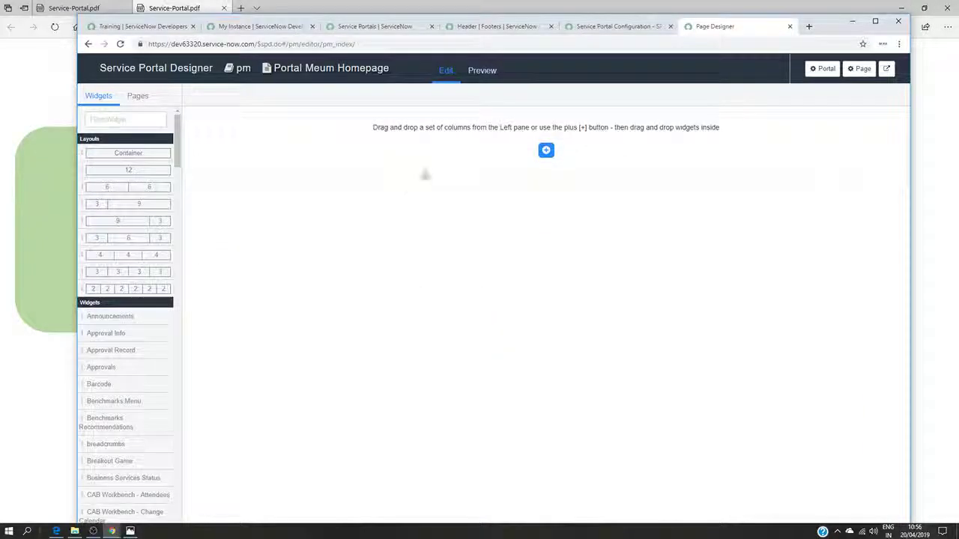
- Add a single 12-column row to the Portal Meum Homepage and place the Homepage Search widget in it
left_click(547, 149)
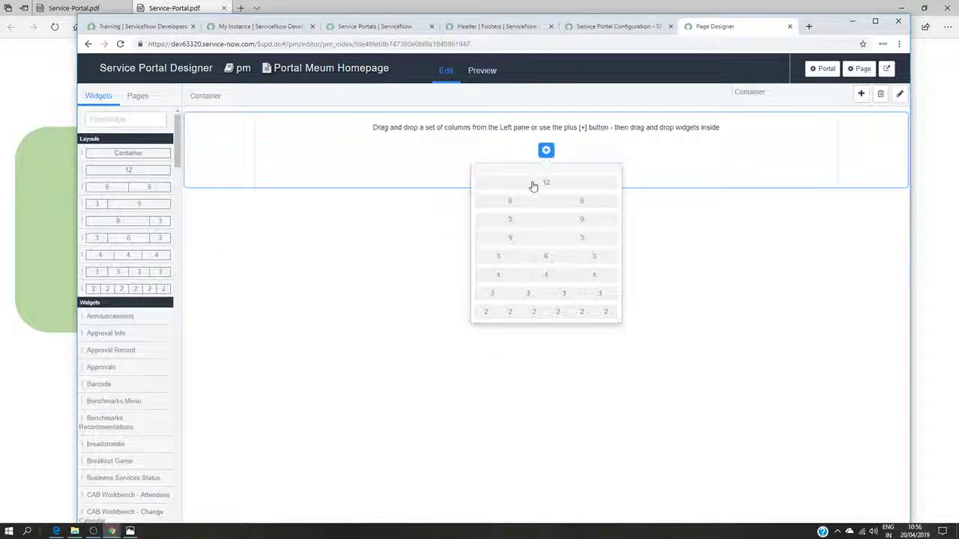
left_click(533, 186)
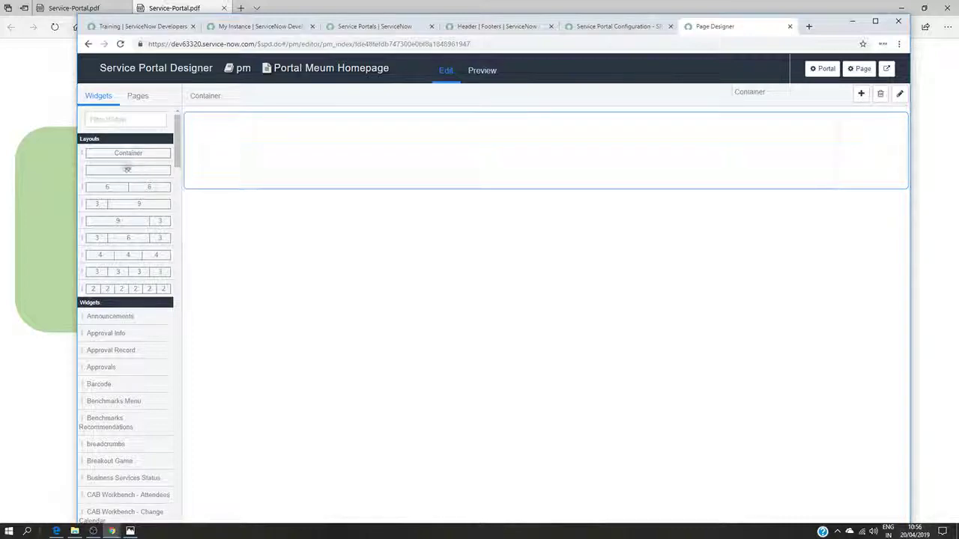
left_click(128, 120)
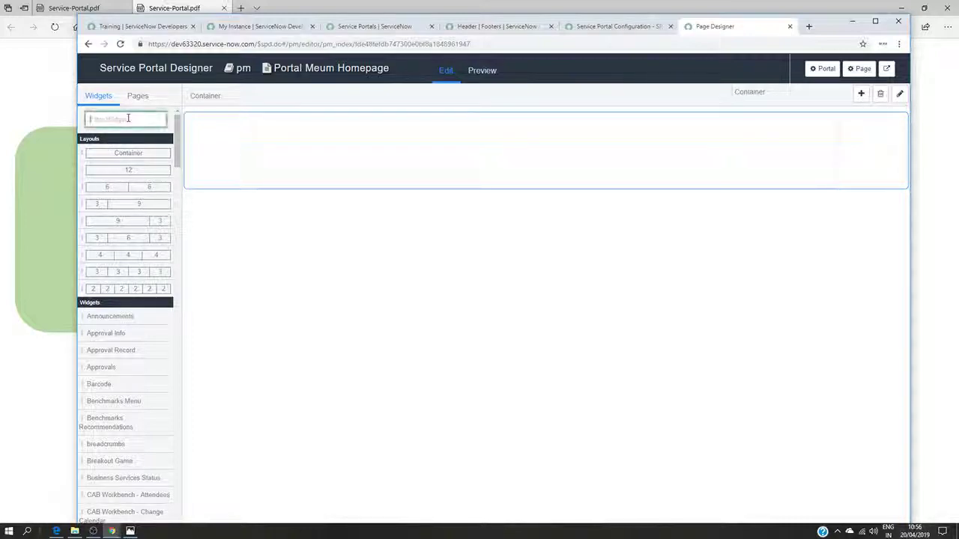
type("hom")
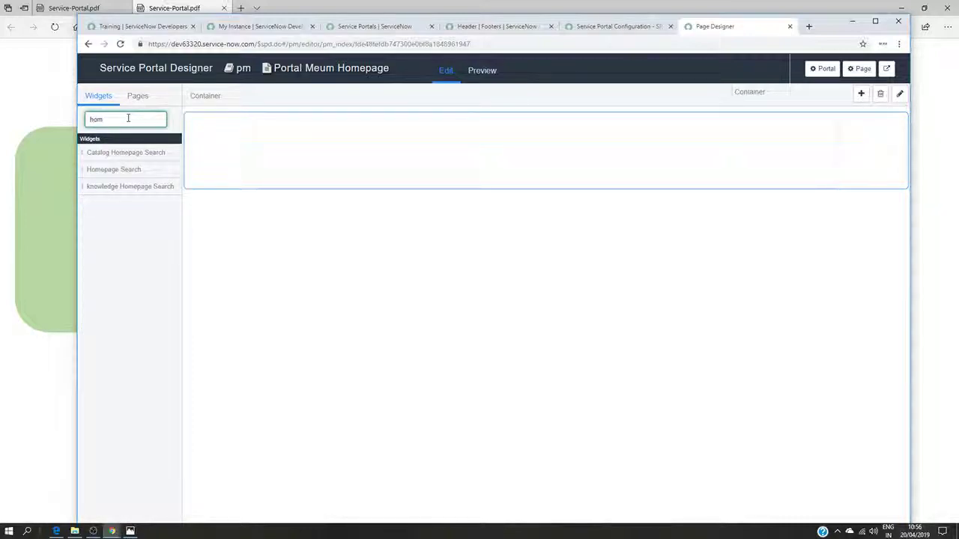
left_click_drag(100, 170, 537, 172)
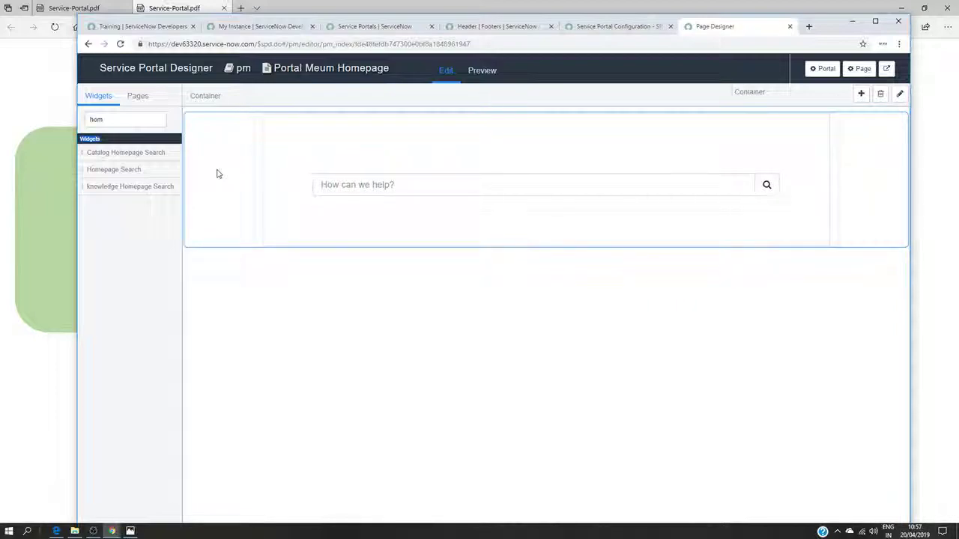
- Upload the night-sky light-streak image as the container's background, set the background style to Cover, and save
left_click(901, 96)
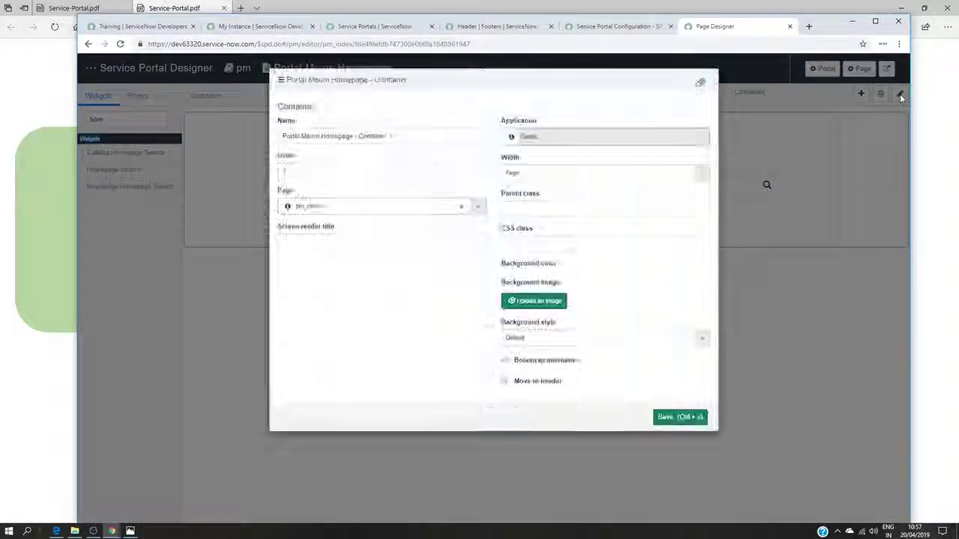
left_click(551, 315)
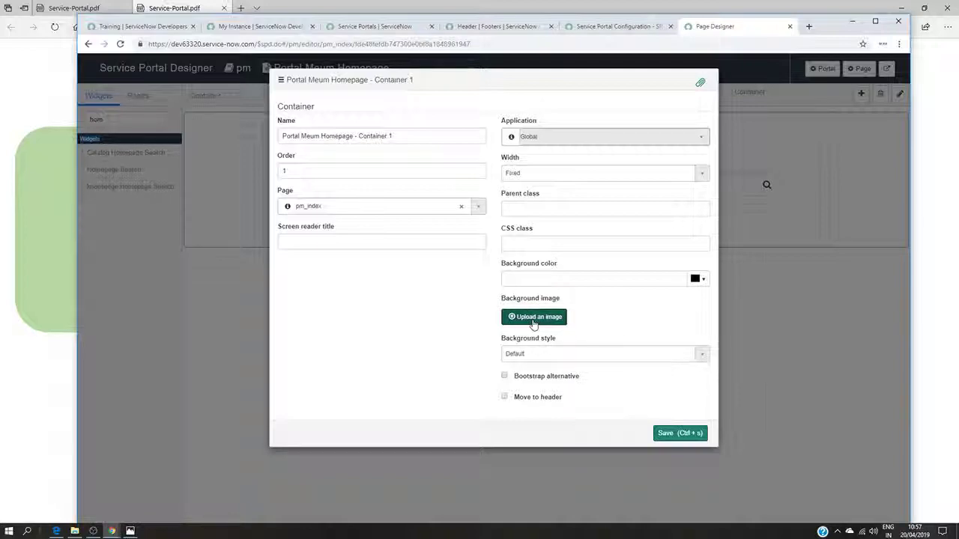
left_click(471, 112)
double_click(473, 112)
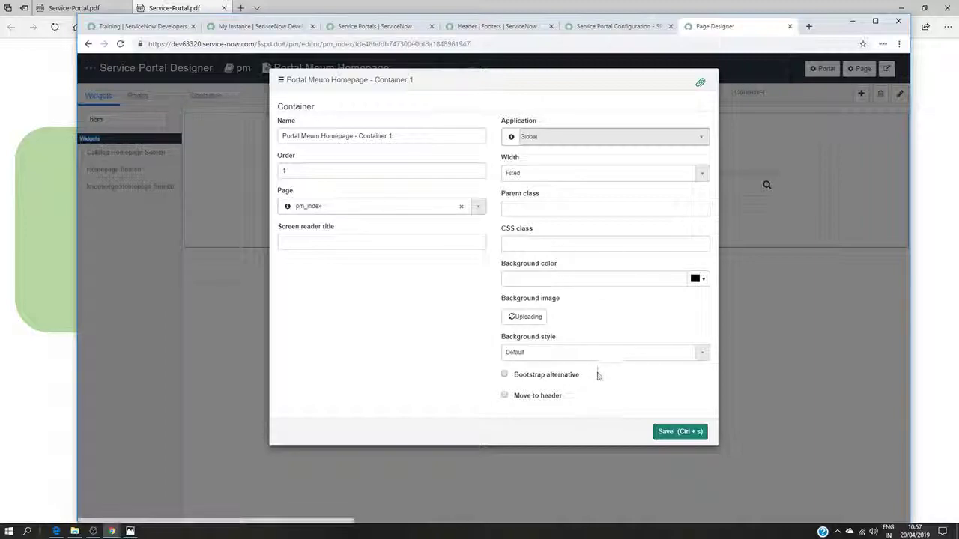
left_click(613, 353)
left_click(570, 400)
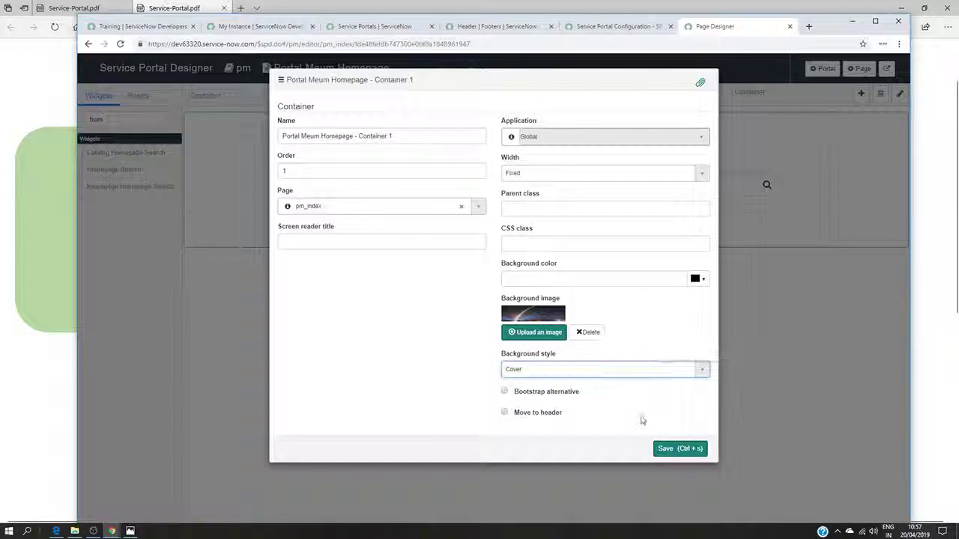
left_click(672, 448)
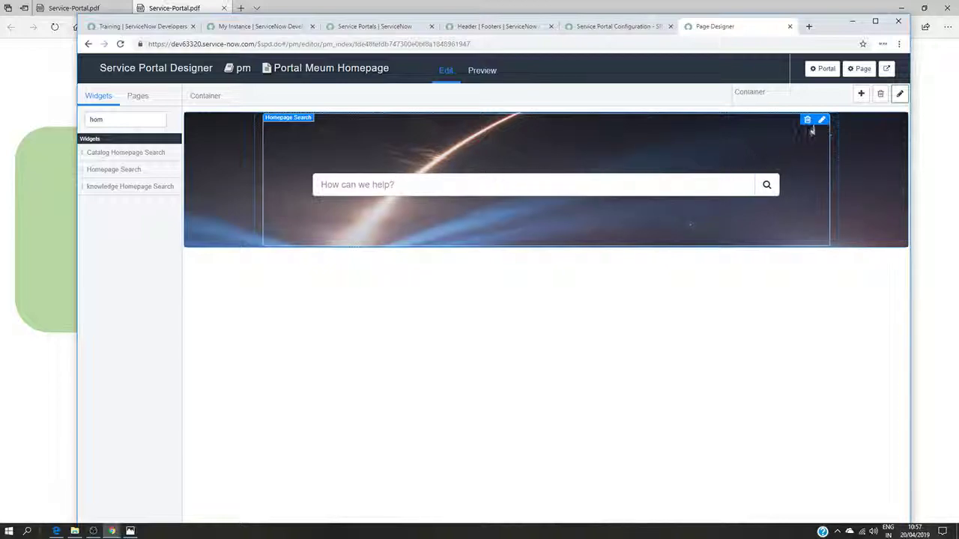
- Set the Homepage Search widget's title to "We are happy to see you here" and save it
left_click(815, 154)
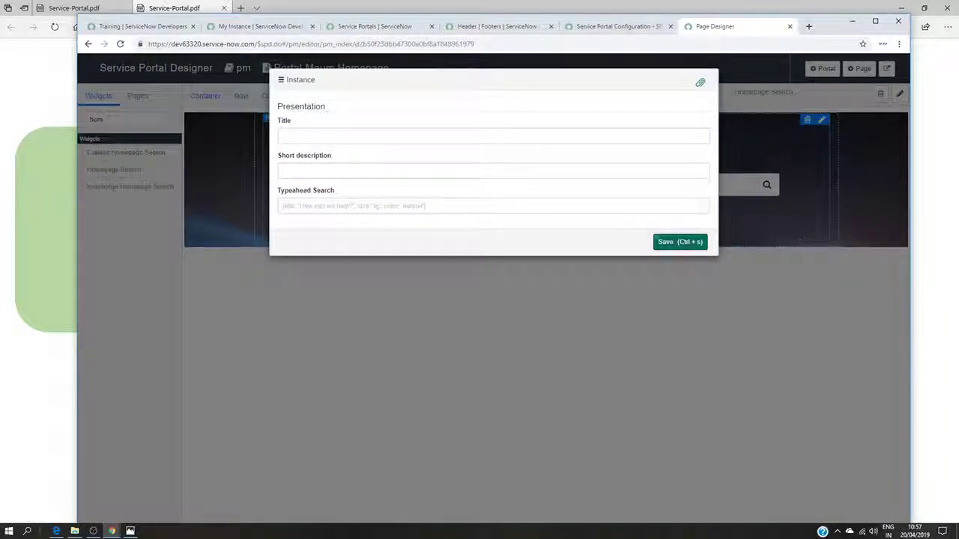
left_click(796, 212)
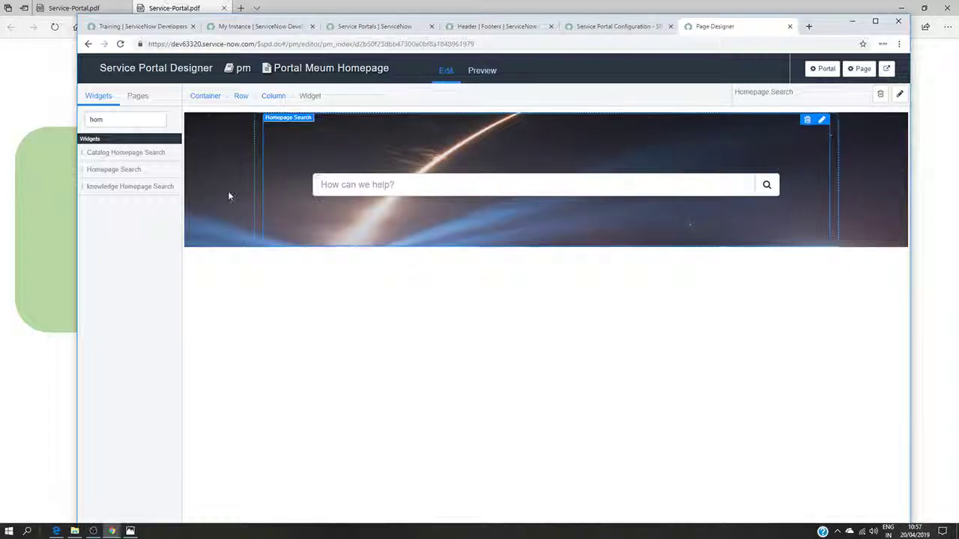
left_click(869, 151)
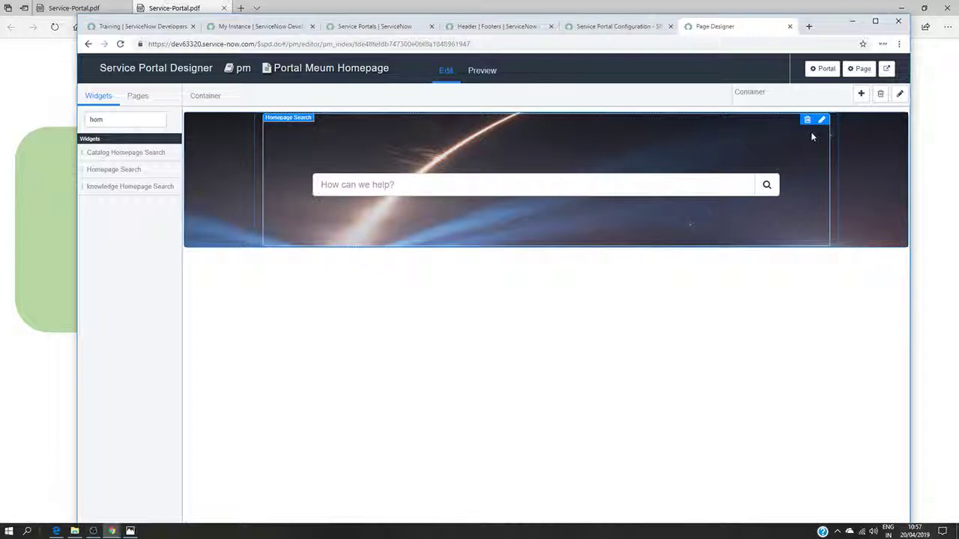
left_click(799, 160)
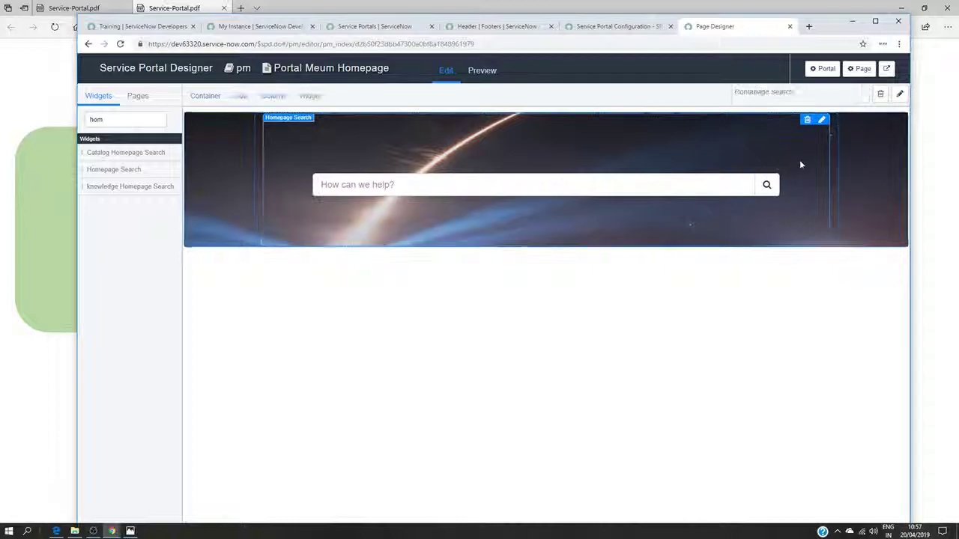
left_click(822, 120)
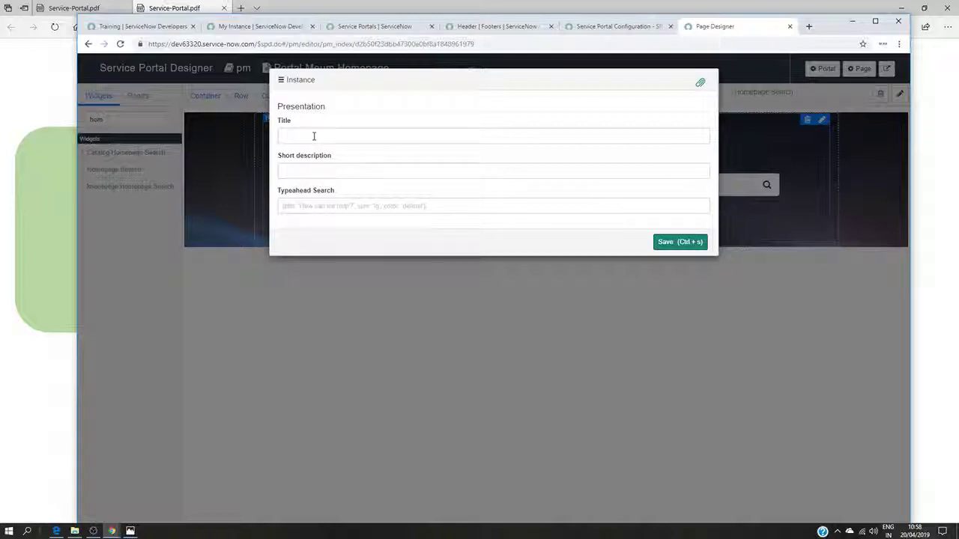
left_click(314, 137)
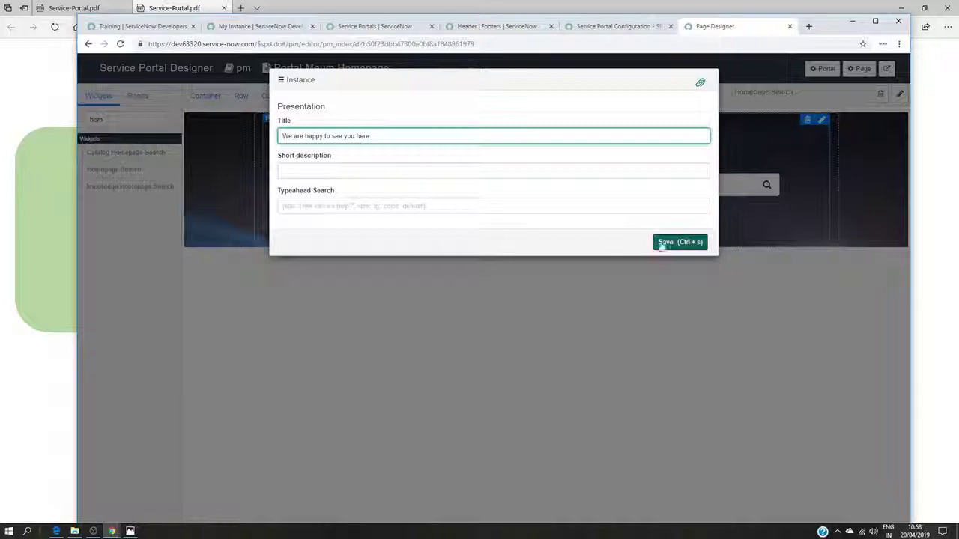
left_click(680, 241)
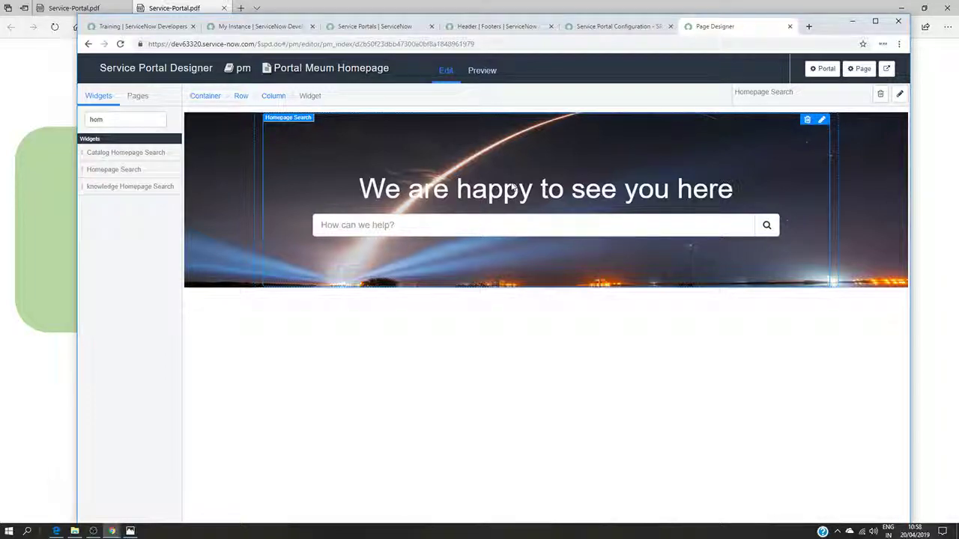
- Preview the Portal Meum Homepage, compare its banner with the target design in Result.PNG, and return to the Designer's editing view
left_click(482, 70)
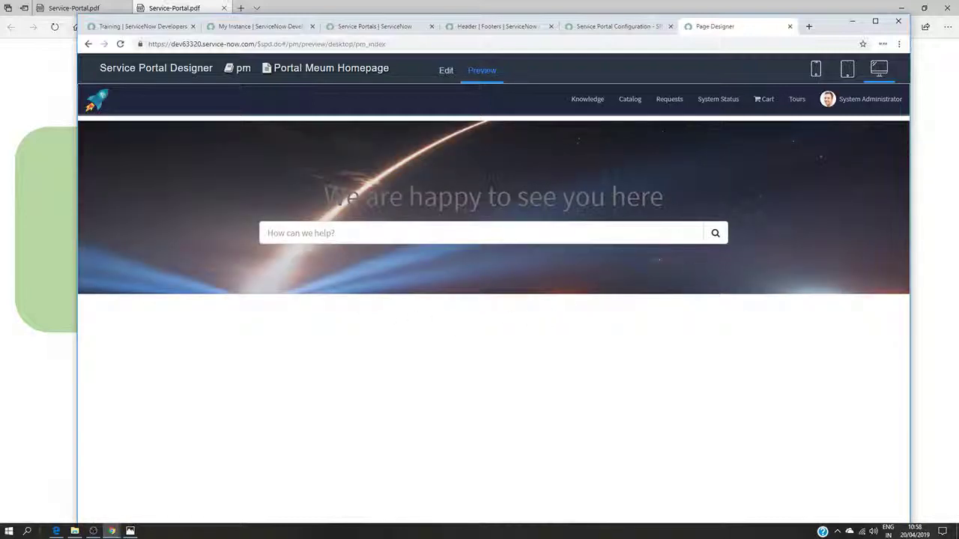
left_click(447, 71)
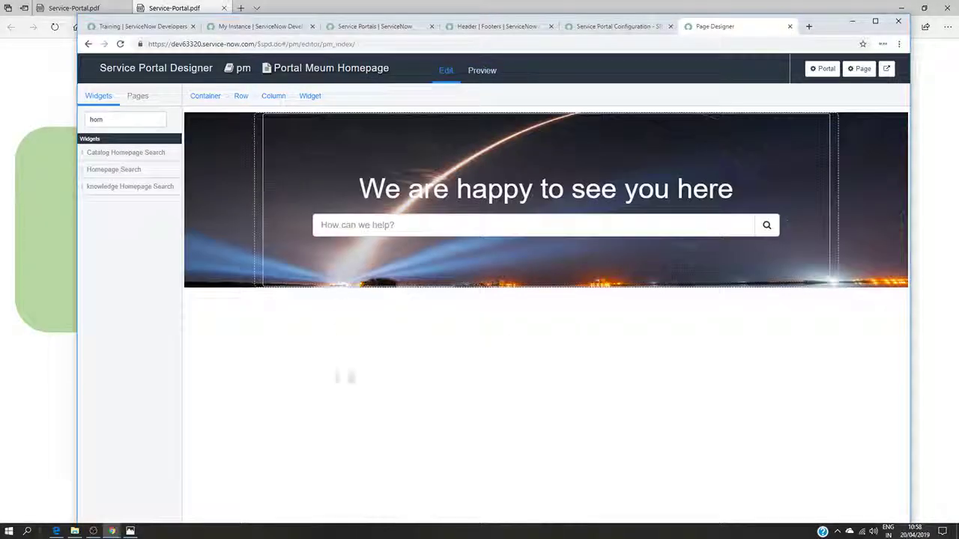
left_click(130, 531)
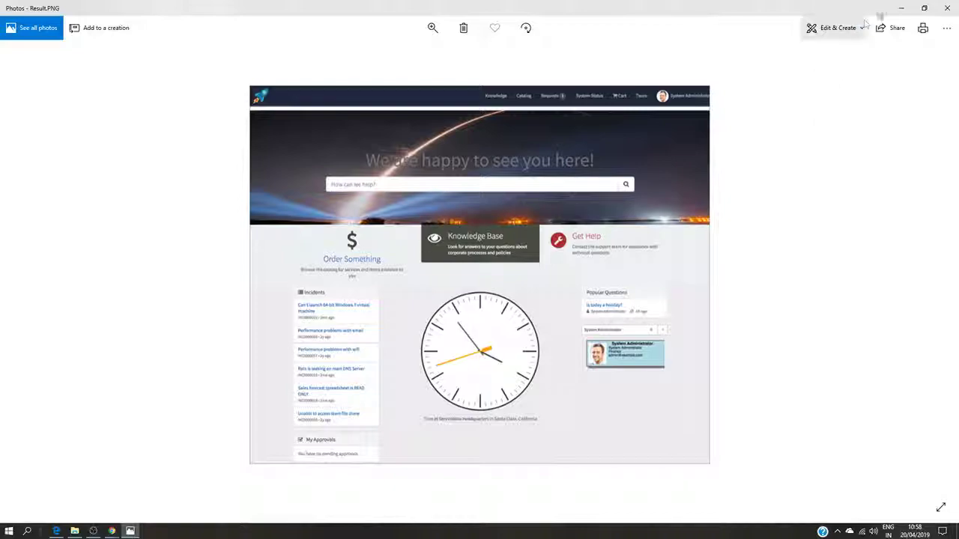
left_click(902, 8)
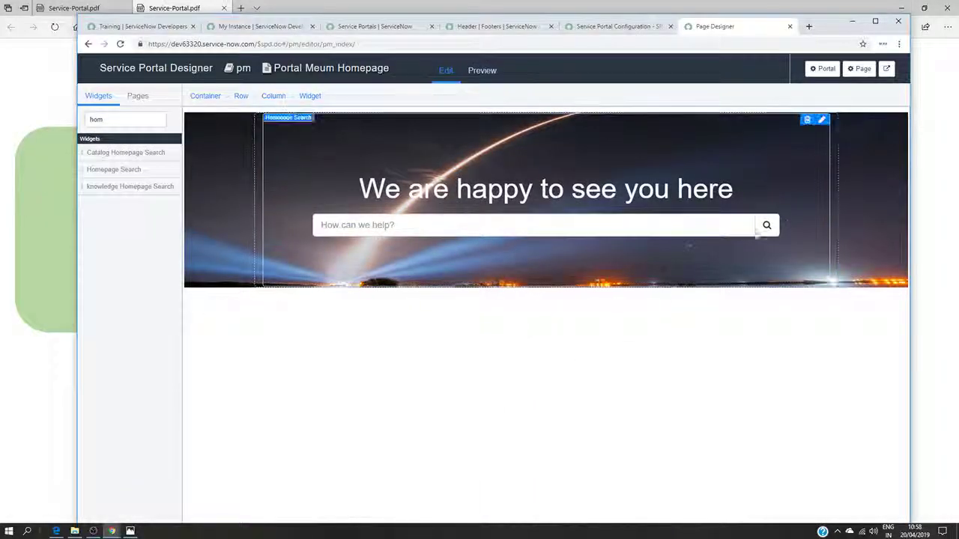
- Add a new container below the search banner and divide it into a 4-4-4 row
left_click(866, 237)
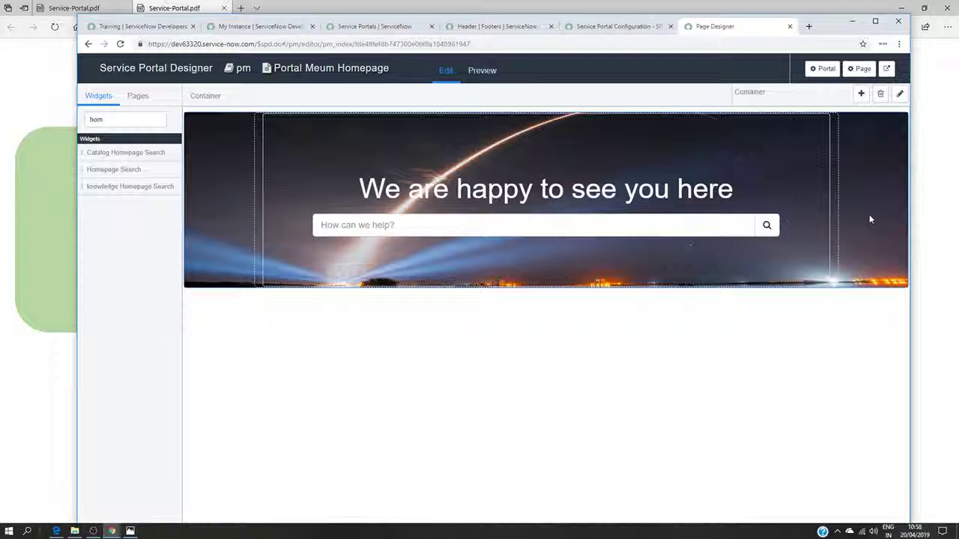
left_click(861, 95)
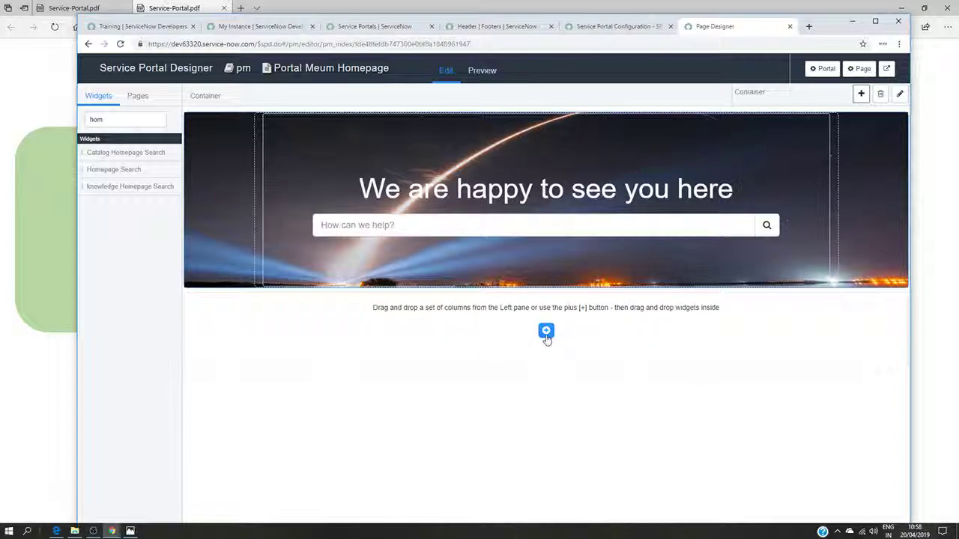
left_click(546, 334)
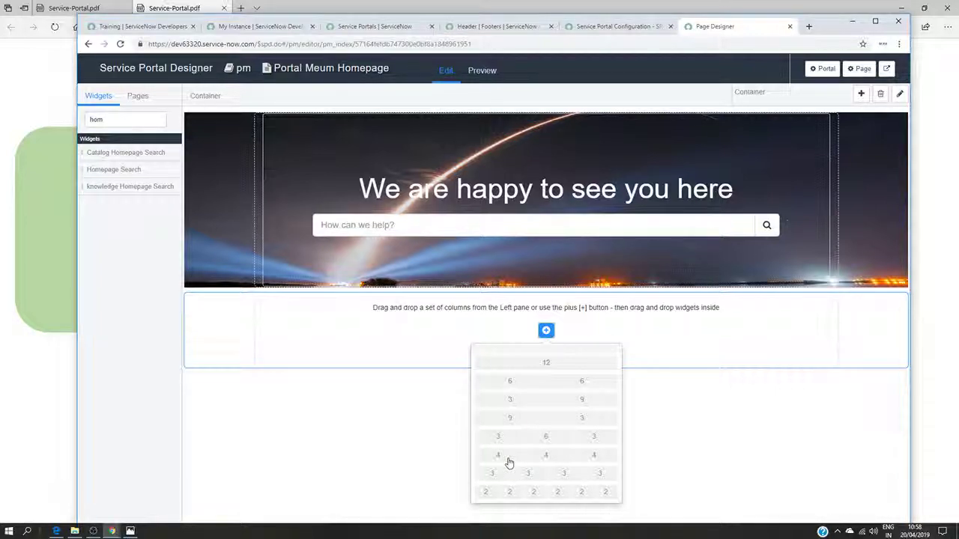
left_click(548, 458)
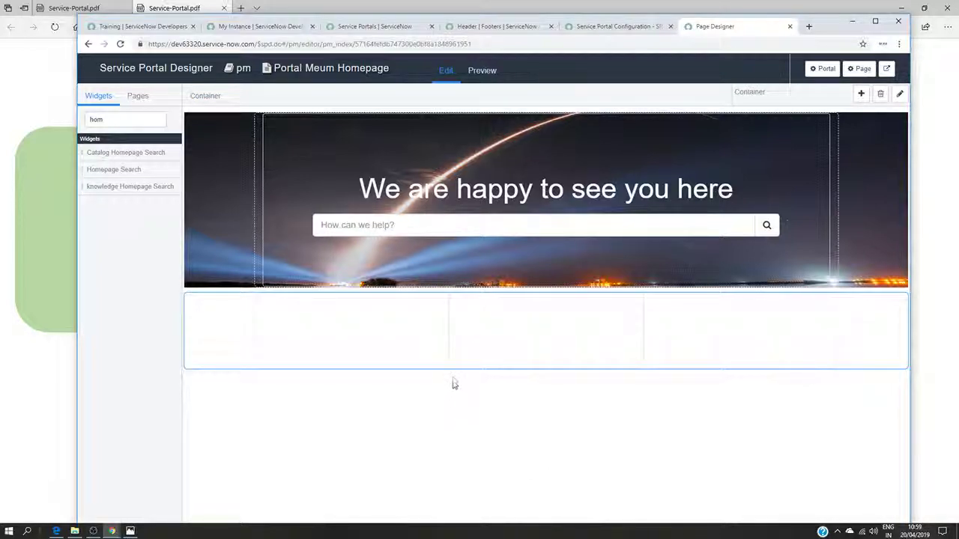
- Search the widgets for "icon" and place an Icon Link widget in each of the three columns below the banner
left_click(407, 338)
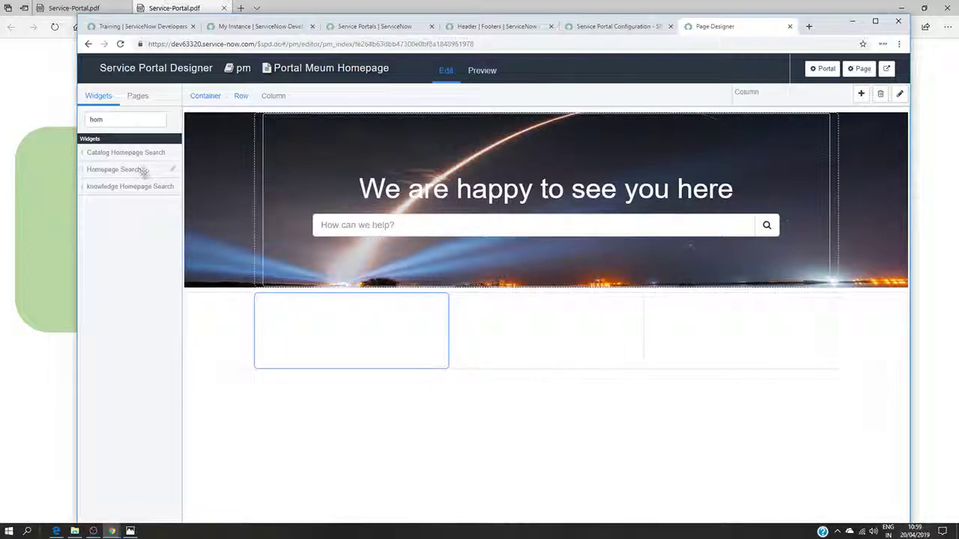
left_click(120, 121)
key("BackSpace")
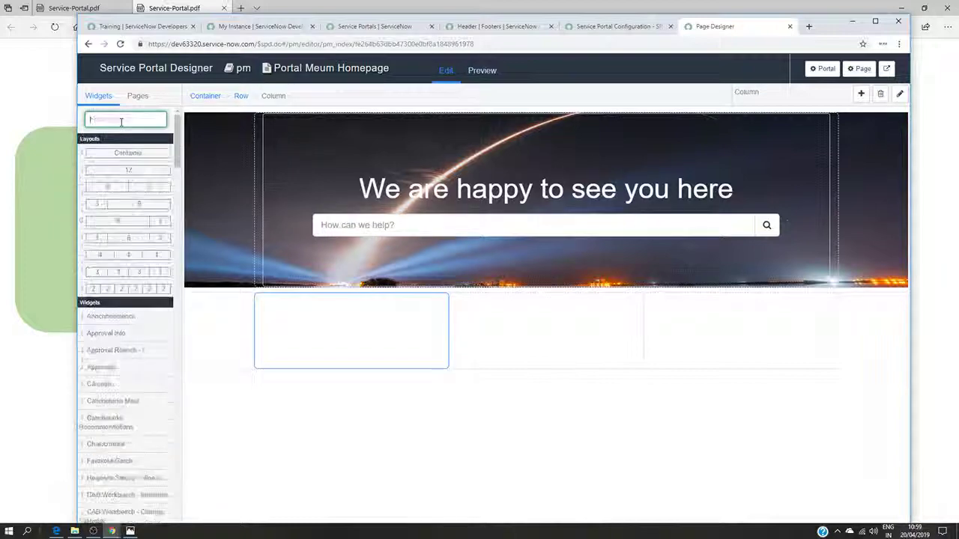
type("incom")
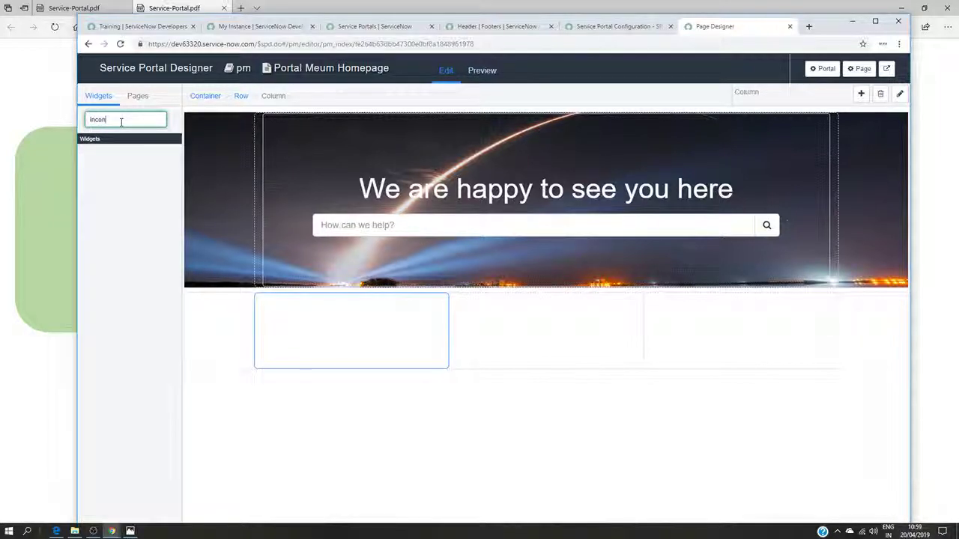
key("BackSpace")
key("BackSpace")
key("BackSpace")
type("icon")
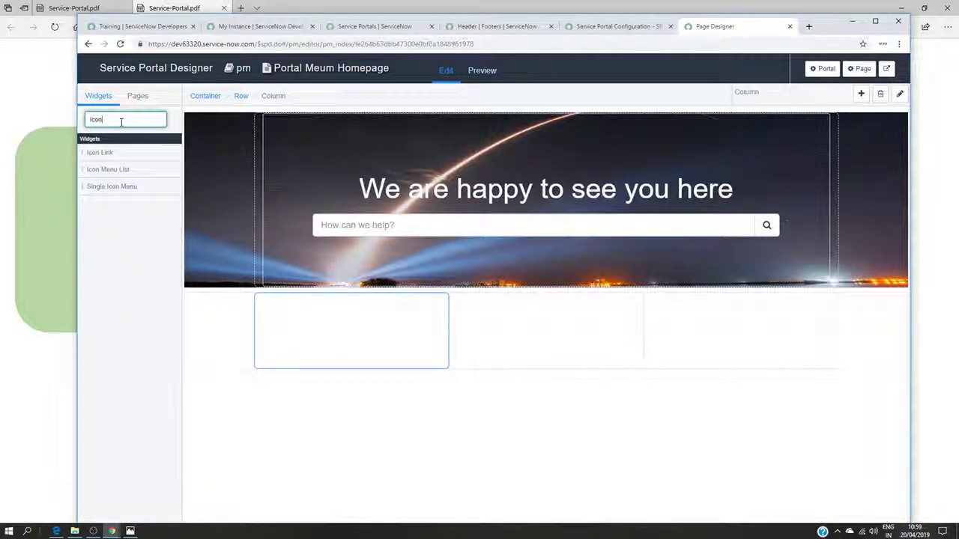
left_click_drag(105, 152, 308, 327)
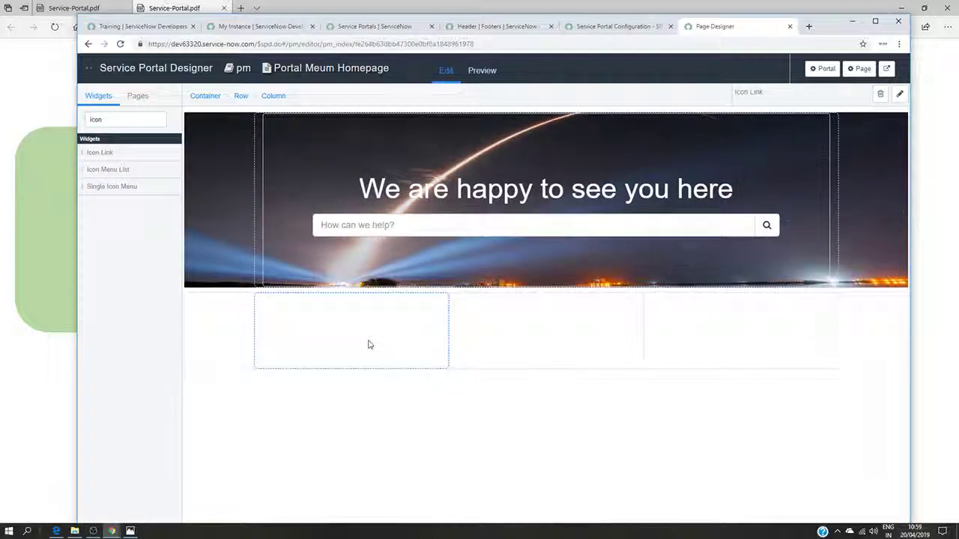
left_click_drag(105, 152, 505, 327)
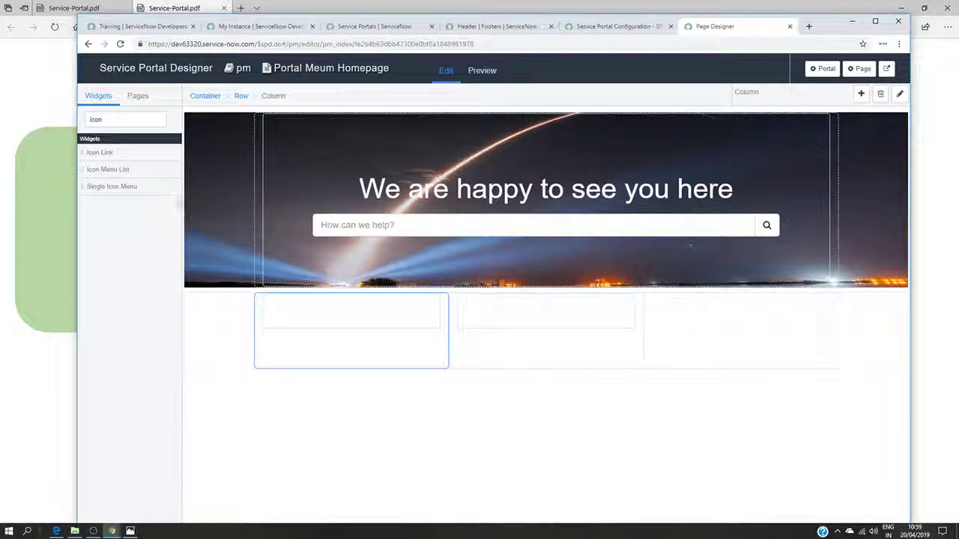
left_click_drag(165, 152, 696, 326)
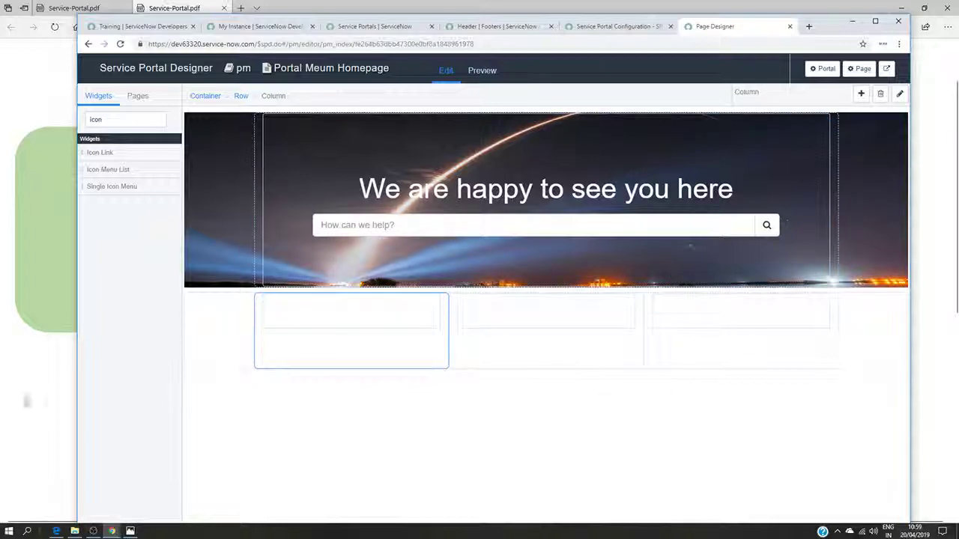
mouse_move(327, 324)
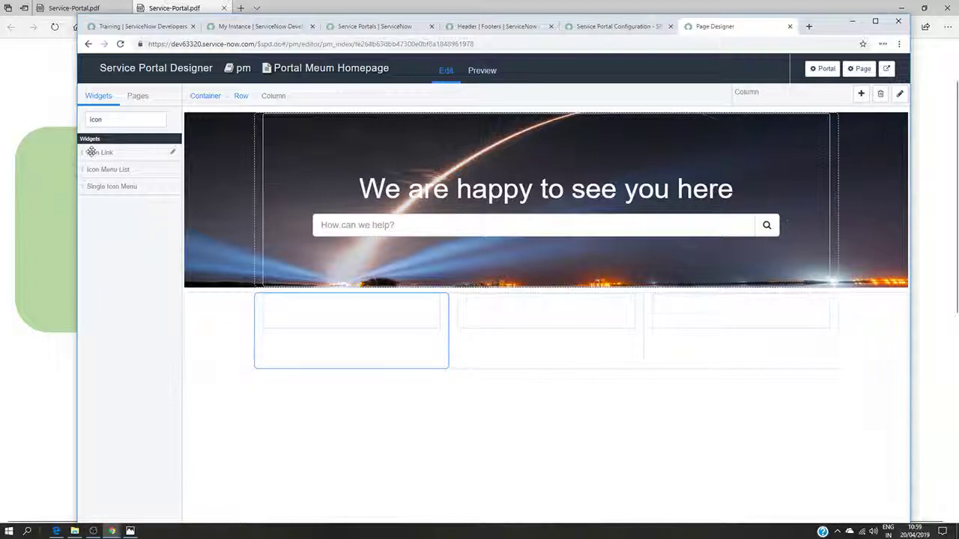
mouse_move(97, 153)
left_mouse_down()
mouse_move(180, 207)
mouse_move(281, 352)
mouse_move(283, 314)
mouse_move(102, 157)
left_mouse_up()
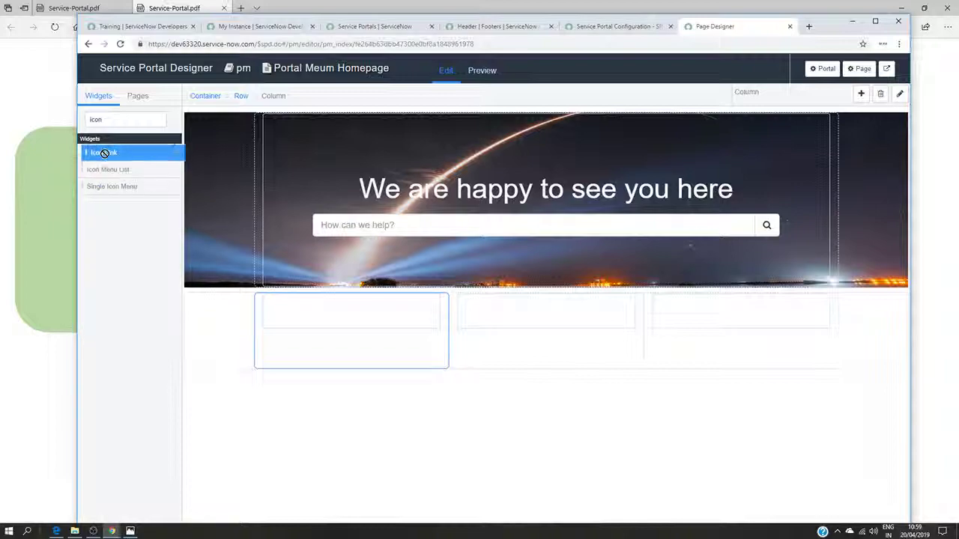
- Open the options of the first Icon Link widget, link it to the sc_home page, and title it "Order Something"
mouse_move(359, 332)
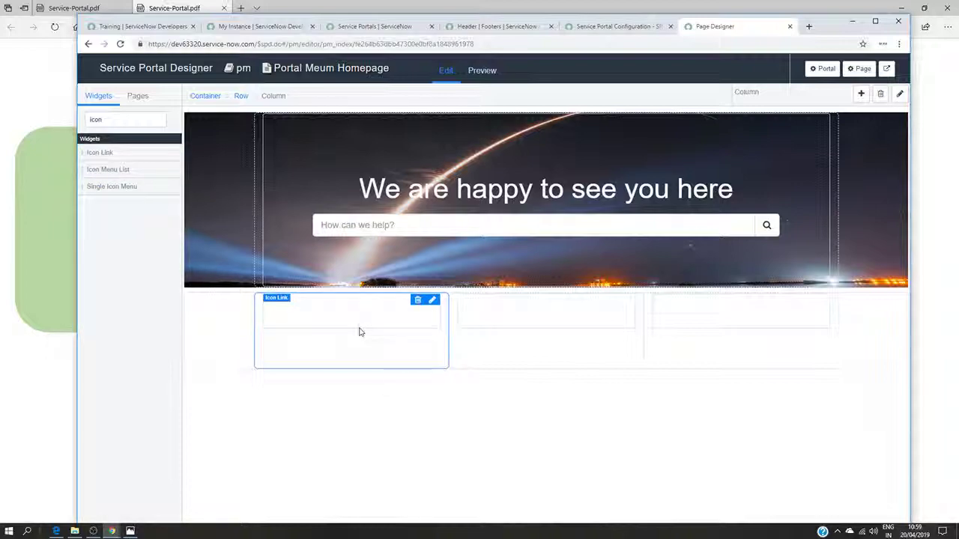
left_click(433, 301)
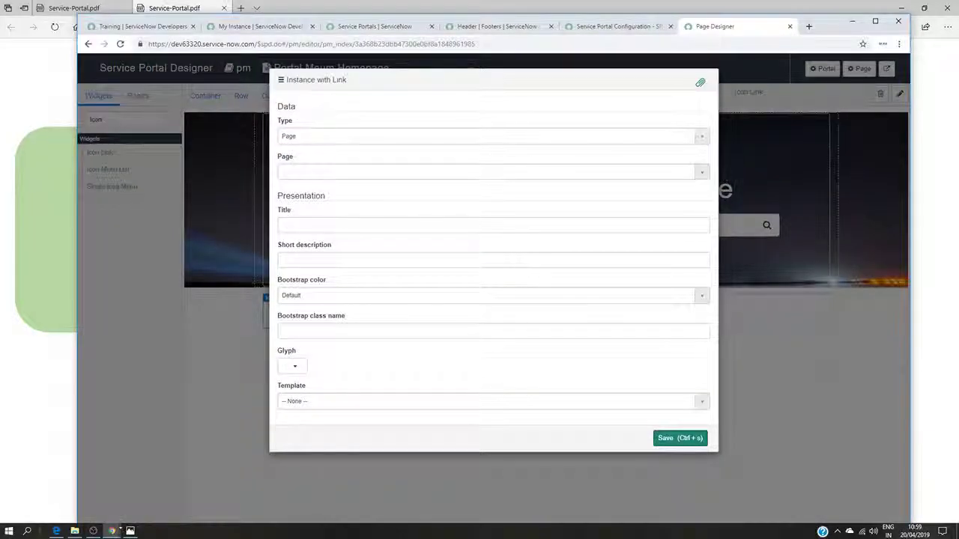
left_click(130, 531)
left_click(130, 531)
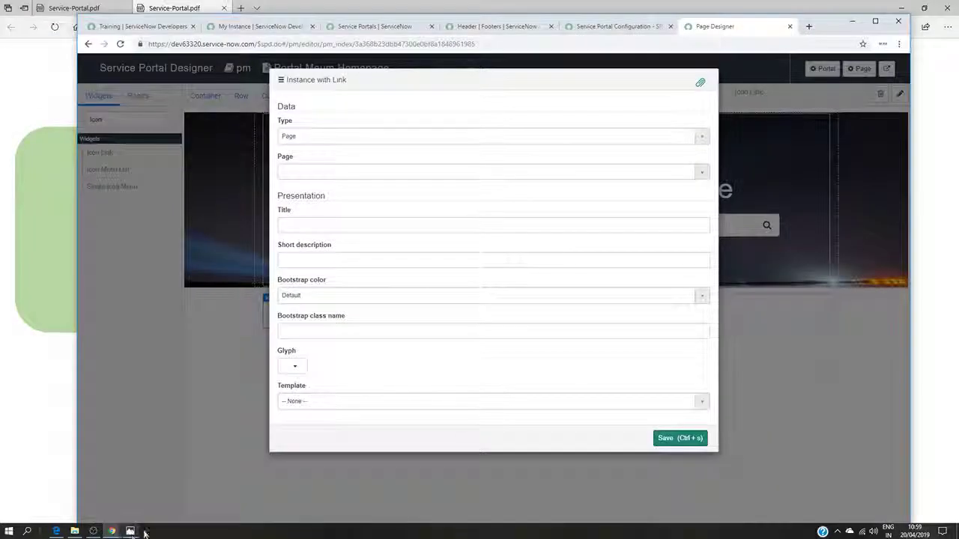
left_click(401, 178)
type("sc")
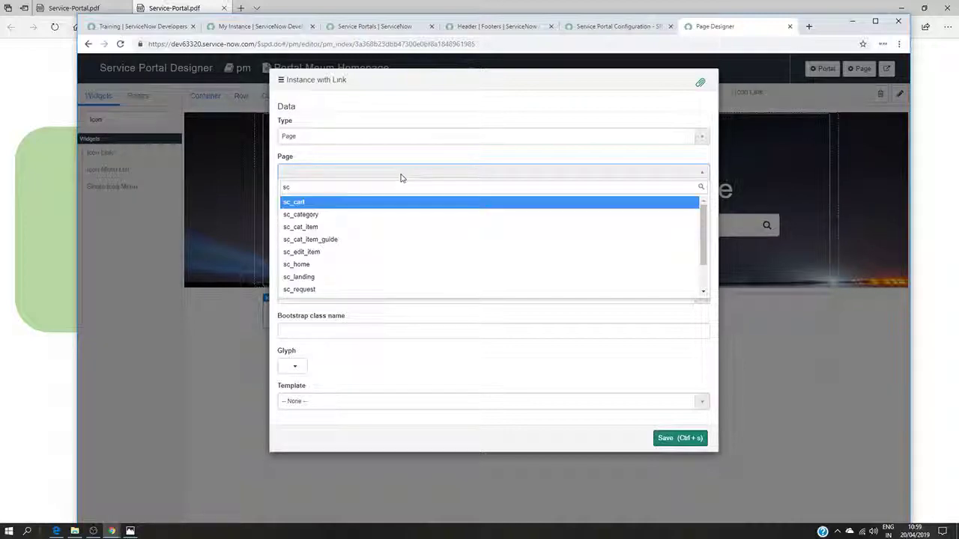
left_click(301, 266)
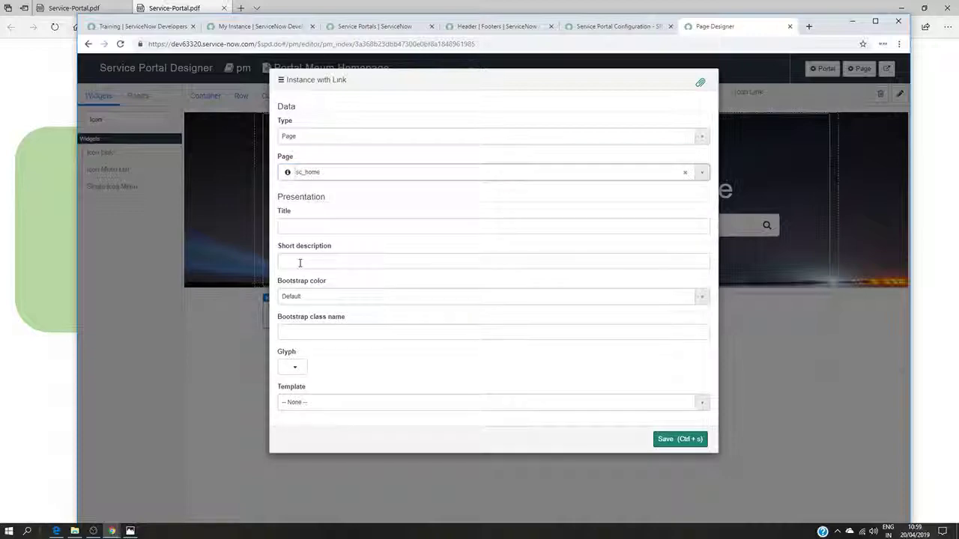
left_click(322, 230)
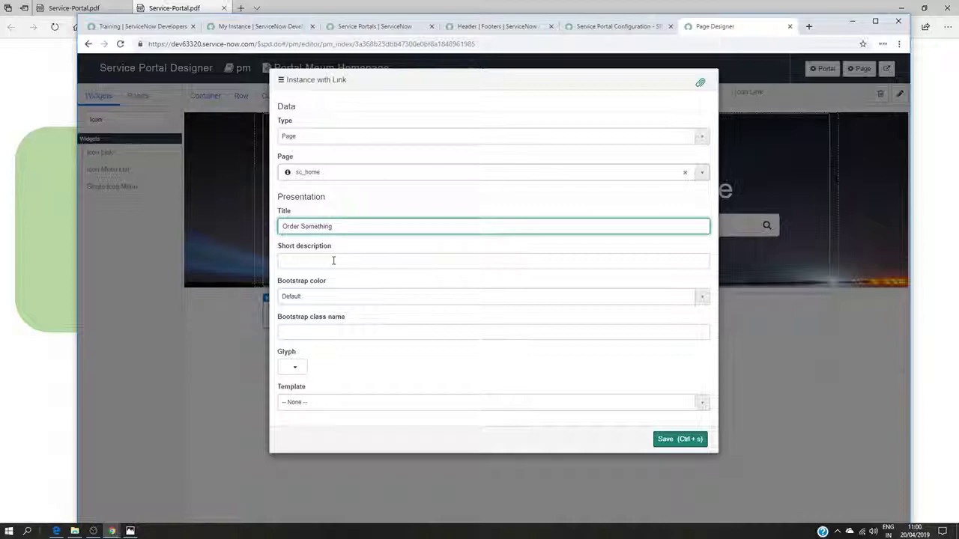
- Check Result.PNG, then find the Icon Link options exercise in the ServiceNow training and copy the Order Something short description
left_click(333, 261)
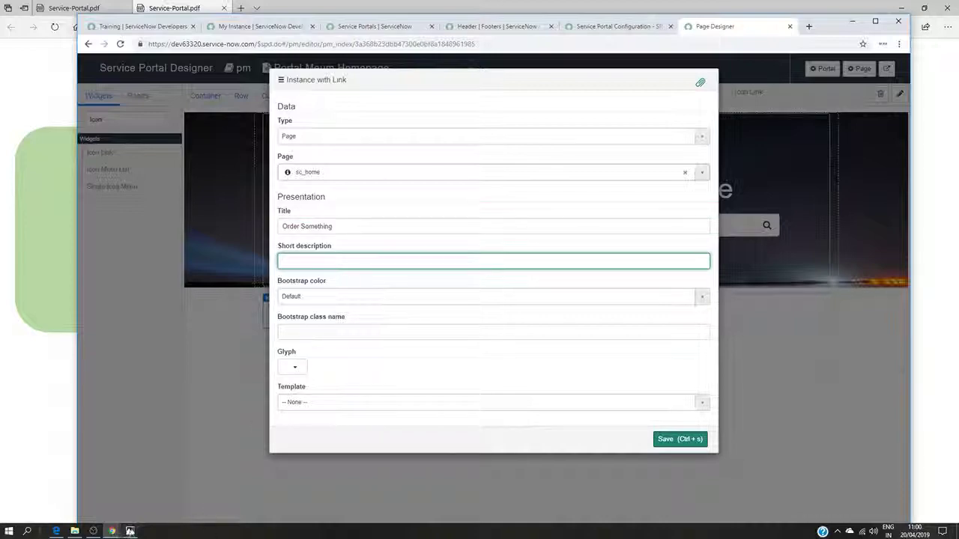
left_click(129, 531)
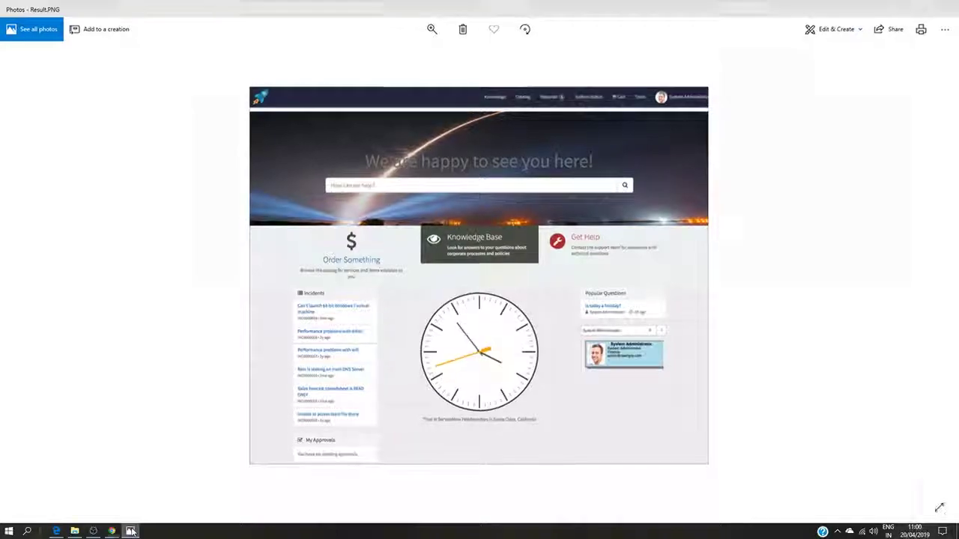
left_click(129, 531)
left_click(153, 27)
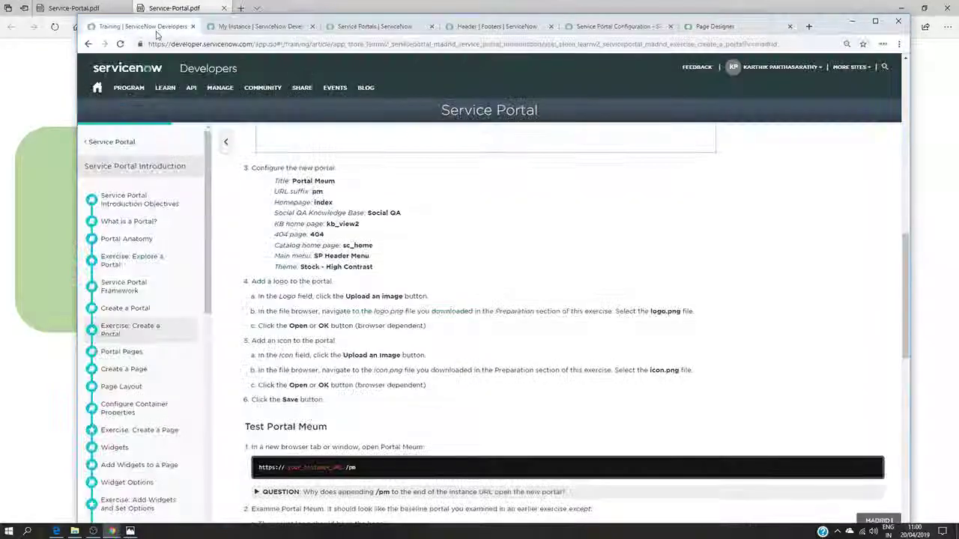
scroll(156, 409, "down", 4)
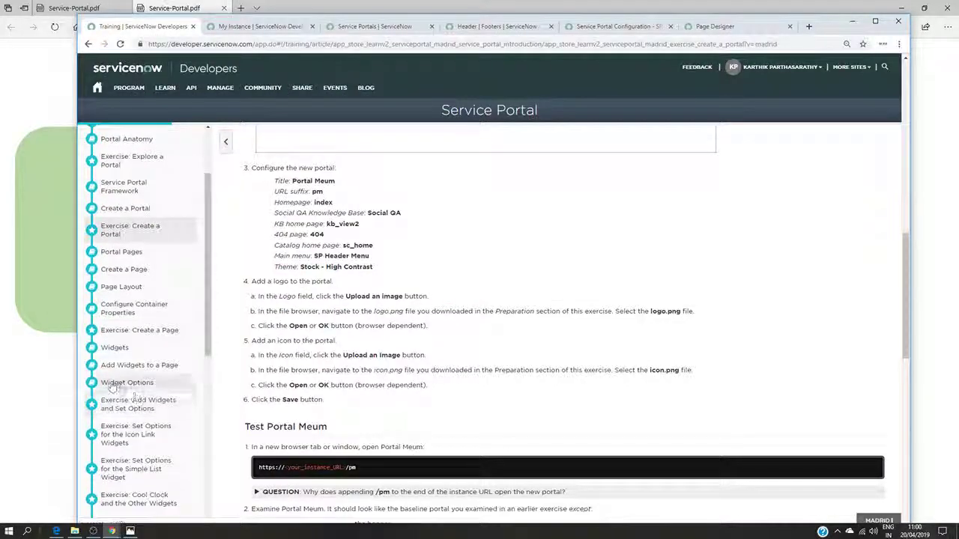
left_click(110, 382)
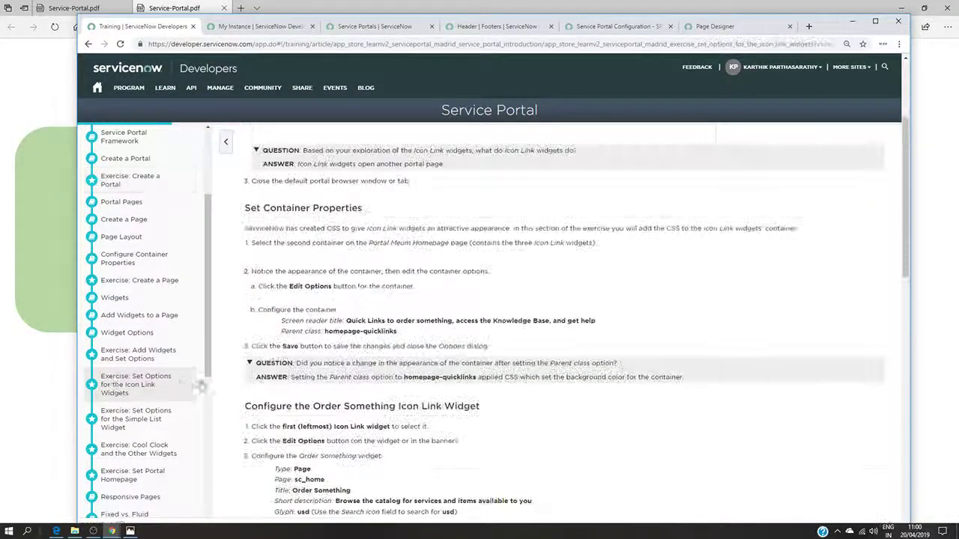
scroll(341, 517, "down", 10)
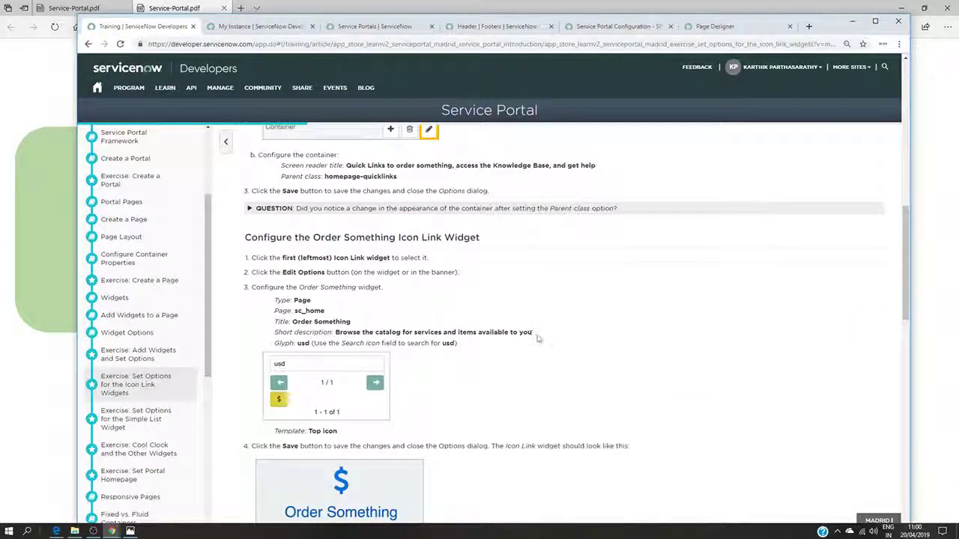
left_click_drag(533, 332, 339, 333)
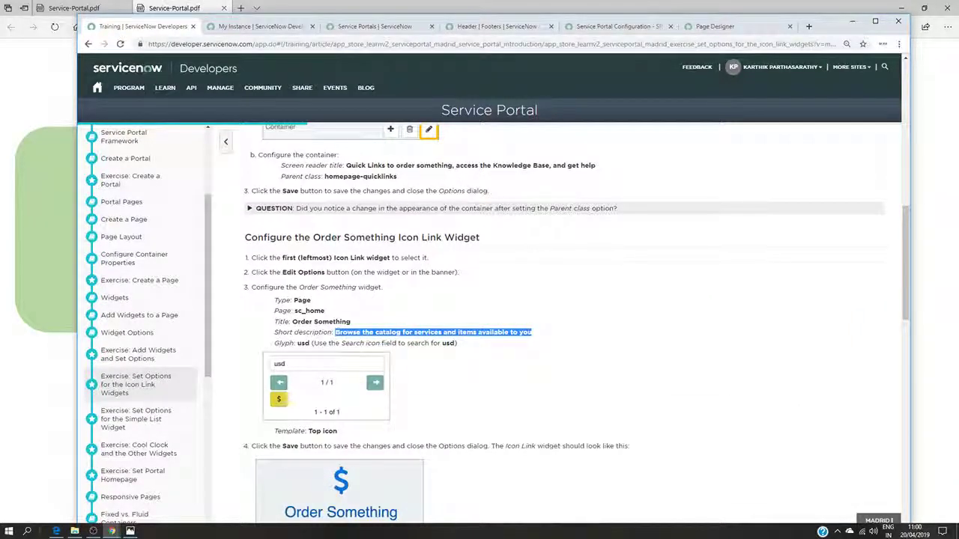
- Place the Page Designer tab beside the training tab and set the short description to "Browse the catalog for services and items available to you"
left_click(567, 28)
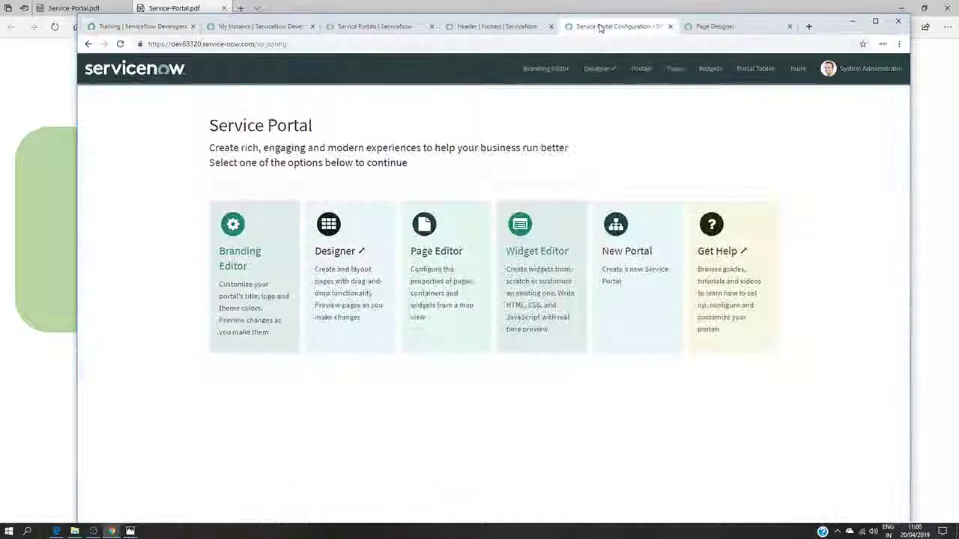
left_click(497, 27)
left_click_drag(497, 26, 300, 29)
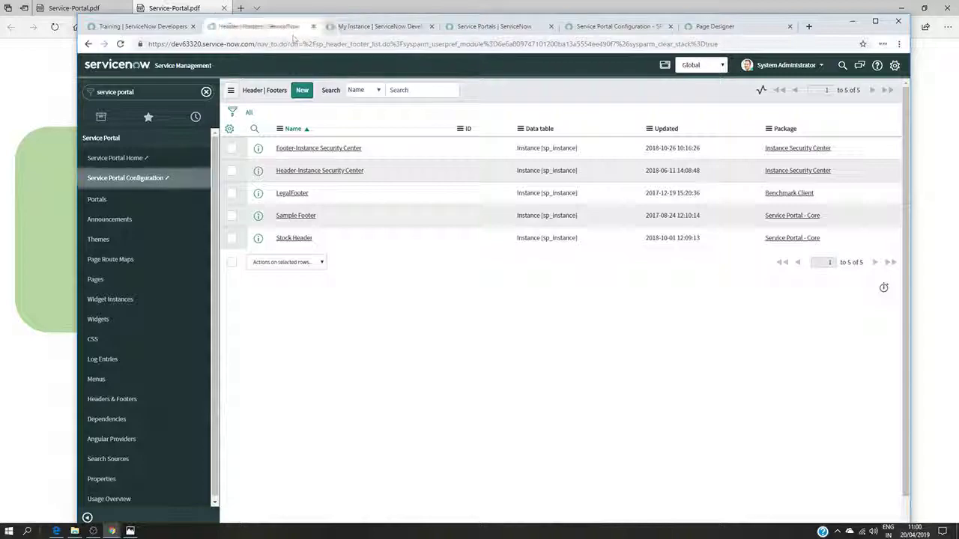
left_click(364, 26)
left_click(491, 27)
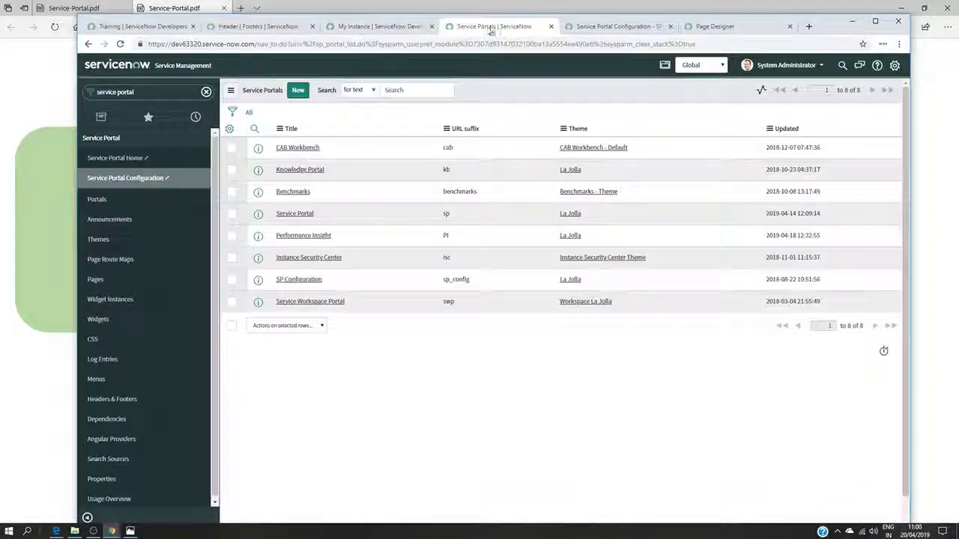
left_click(618, 27)
left_click(713, 28)
left_click_drag(713, 27, 239, 29)
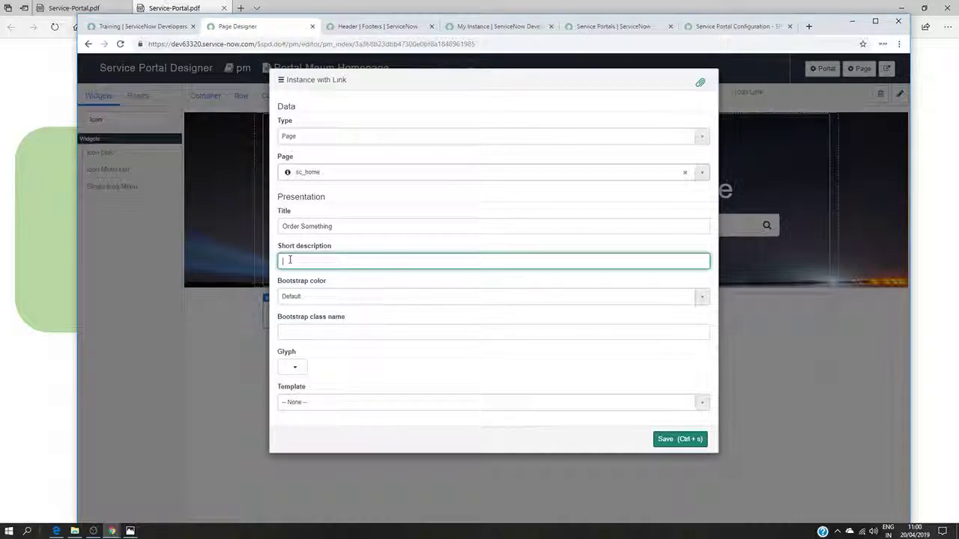
type("Browse the catalog for services and items available to you")
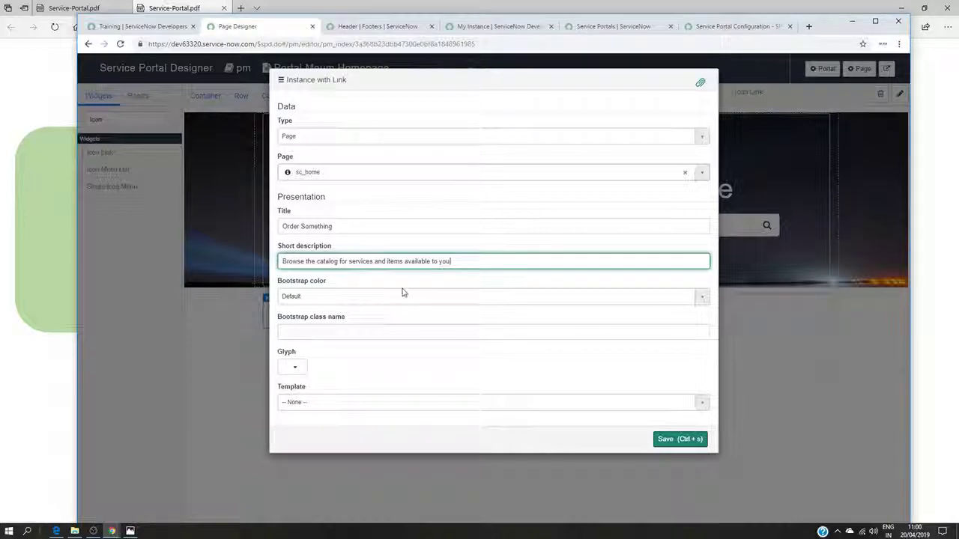
- Review the Bootstrap color options for the Order Something widget and choose Default
left_click(363, 300)
left_click(364, 301)
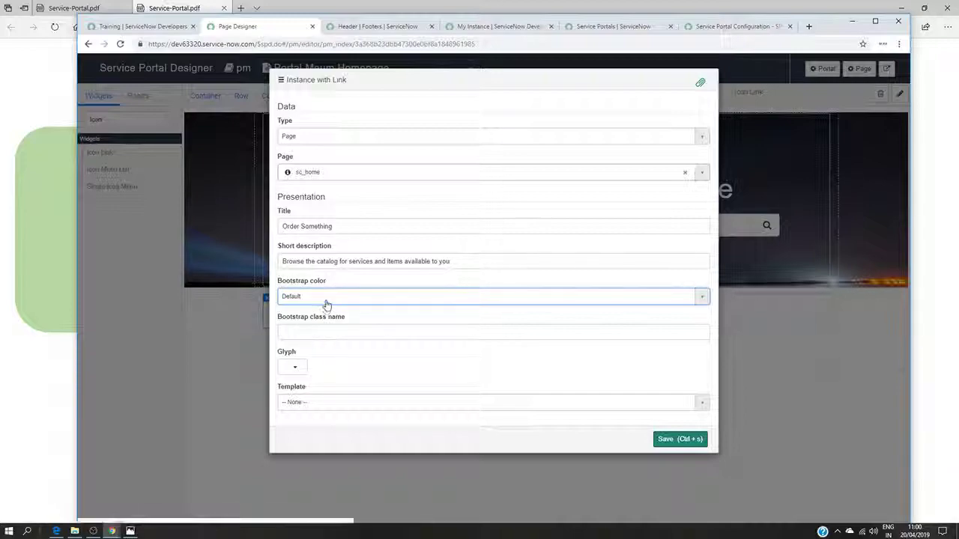
left_click(327, 302)
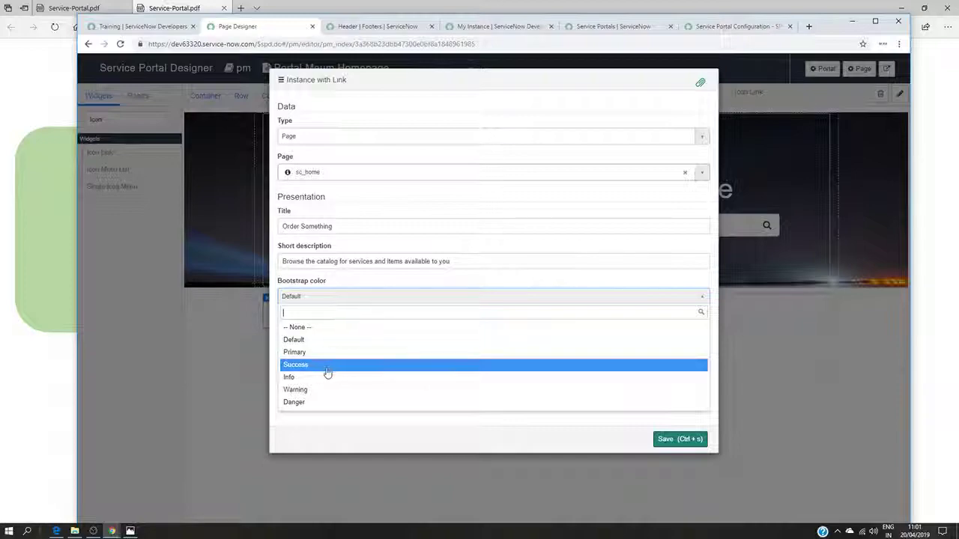
left_click(329, 341)
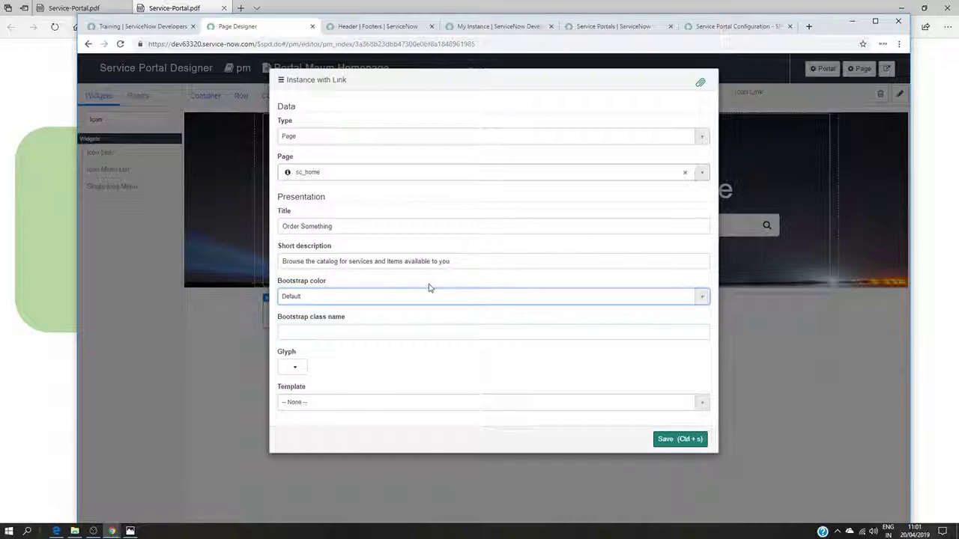
- Check the training exercise for the glyph, then search the icons for "usd" and assign the dollar glyph to the Order Something widget
left_click(144, 27)
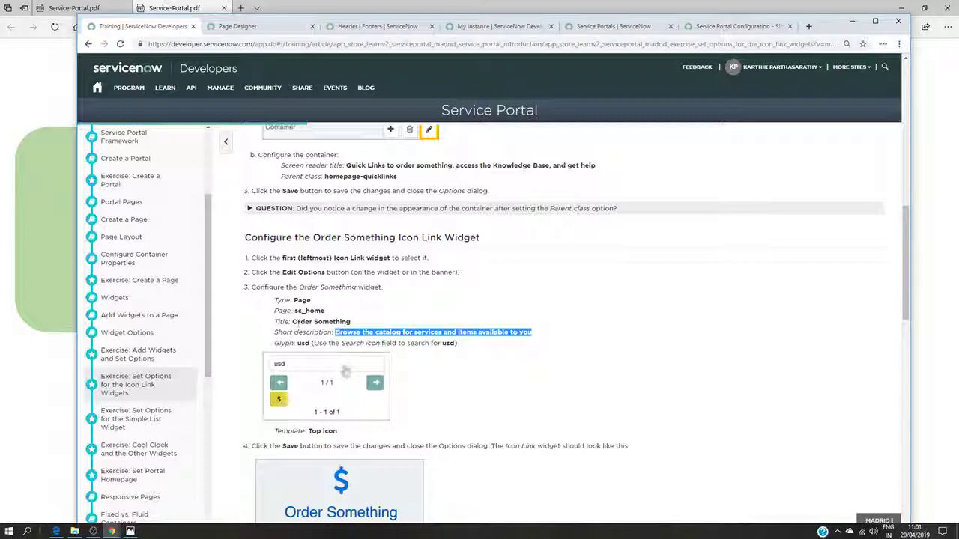
left_click(238, 26)
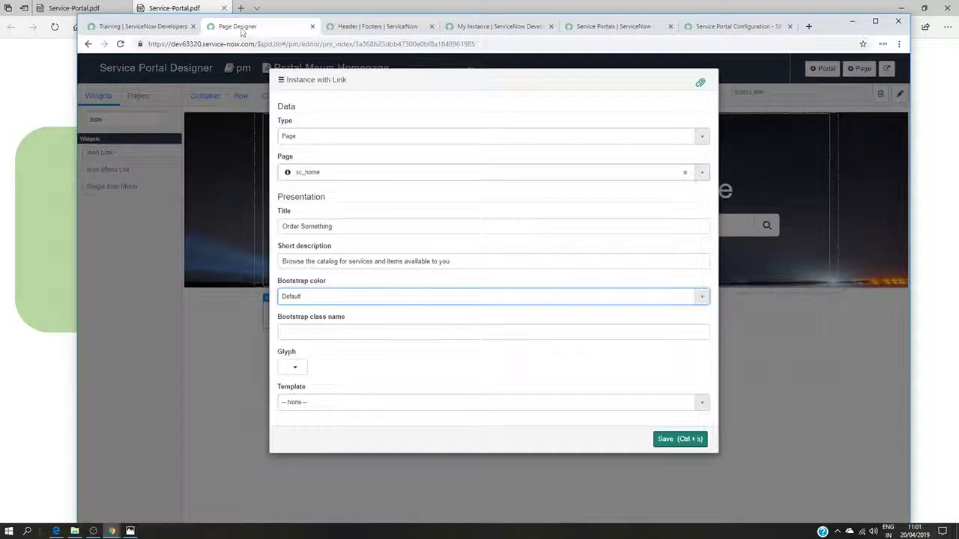
left_click(294, 367)
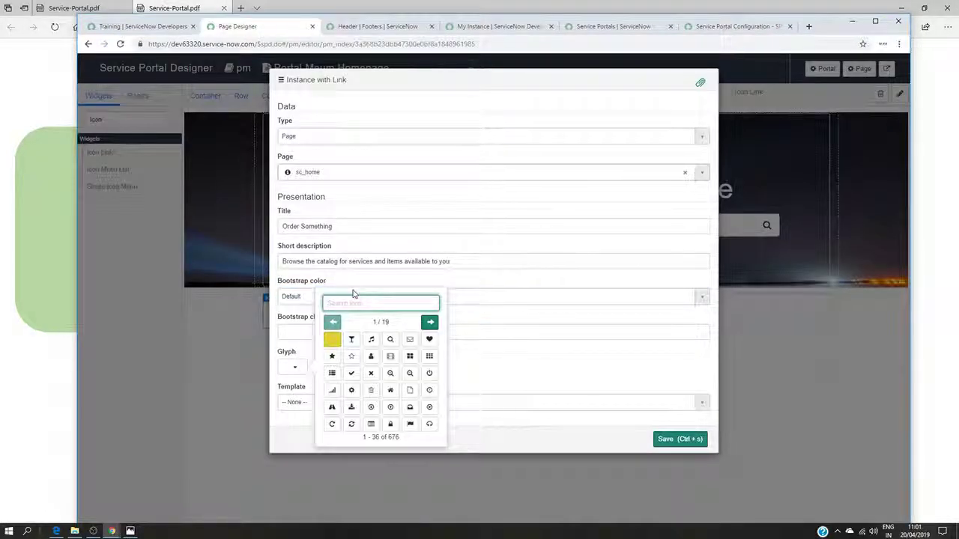
type("usd")
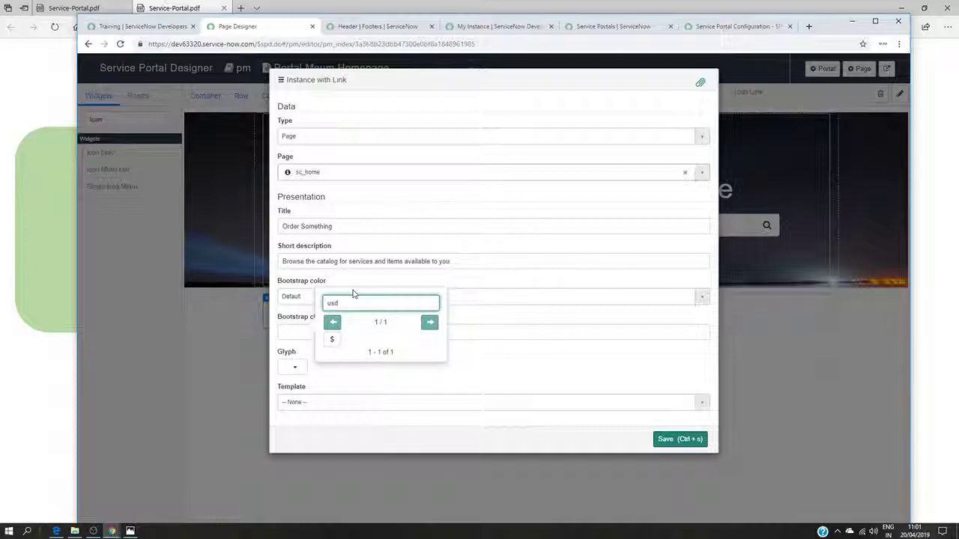
left_click(331, 339)
- Set the Order Something widget's template to Top Icon, compare with Result.PNG, and save the widget options
left_click(372, 403)
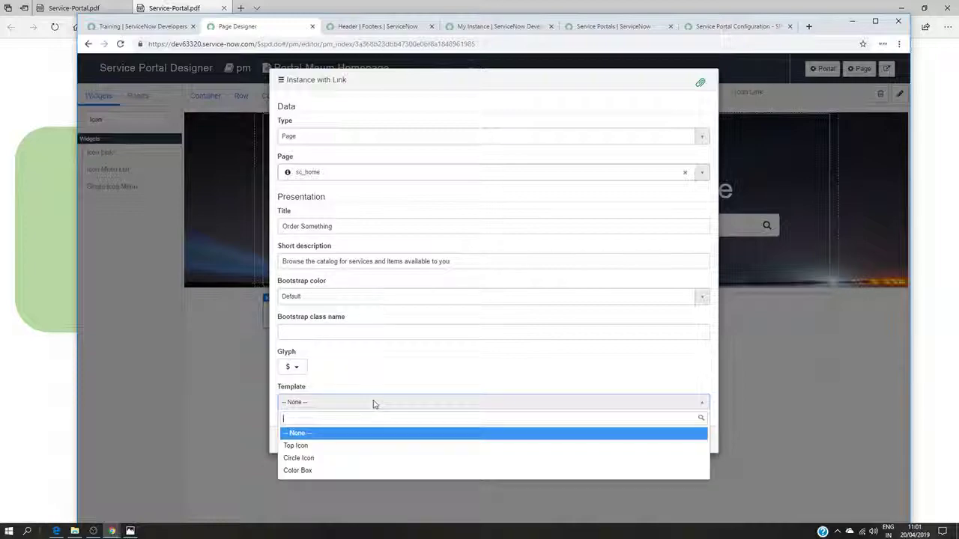
left_click(350, 447)
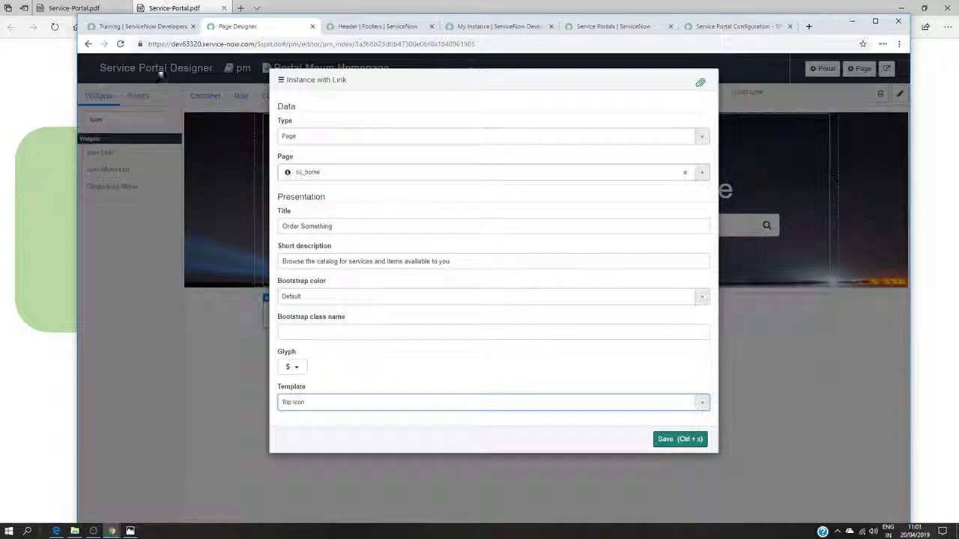
left_click(132, 531)
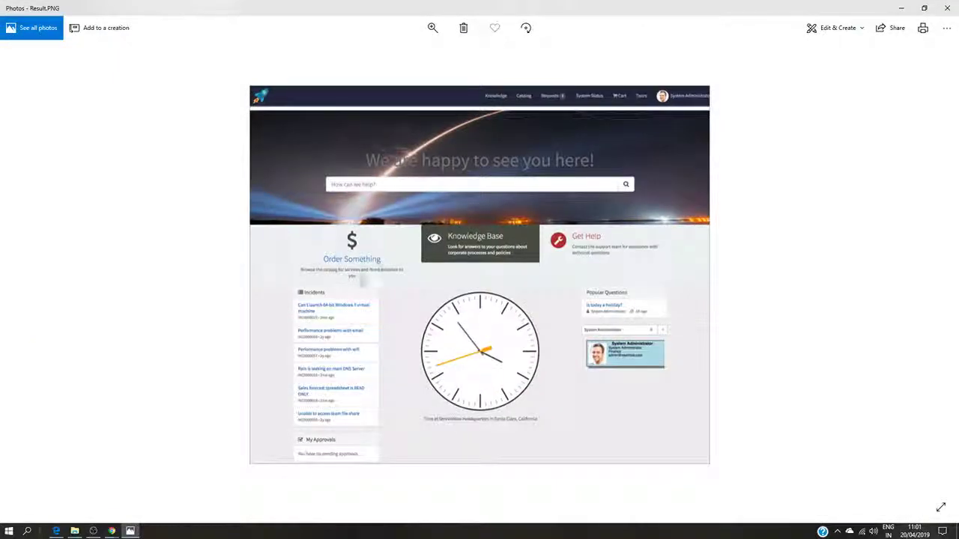
left_click(899, 8)
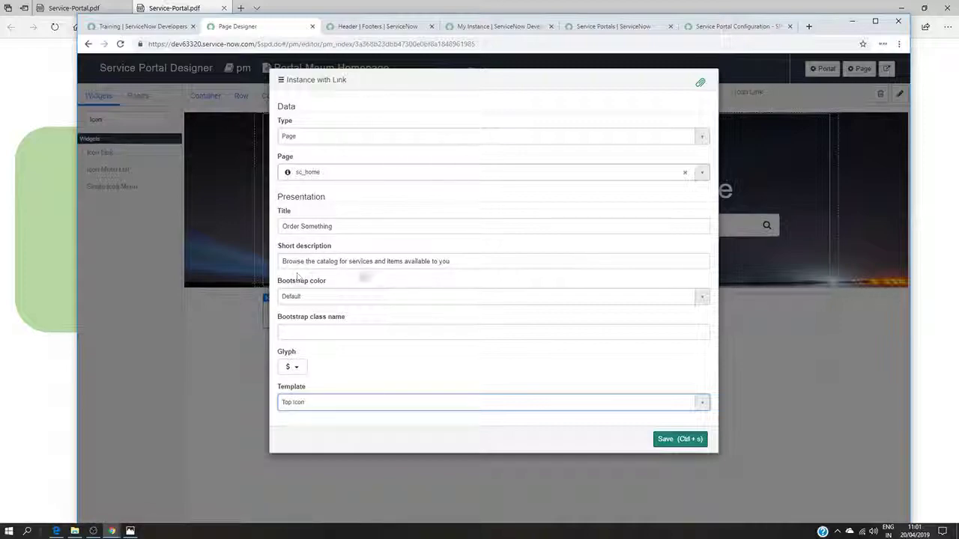
left_click(673, 439)
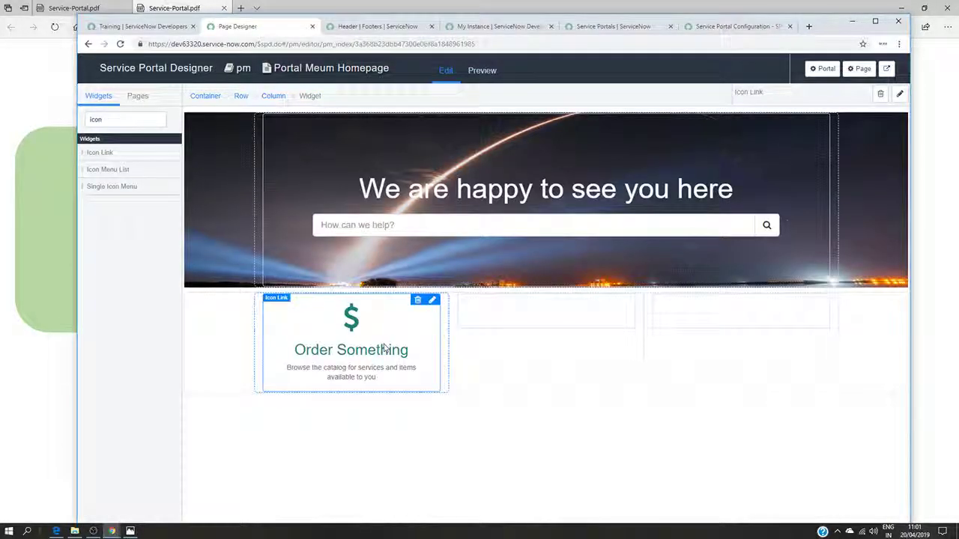
- Open the options of the middle Icon Link widget, consult Result.PNG, and set its type to KB Category
left_click(563, 322)
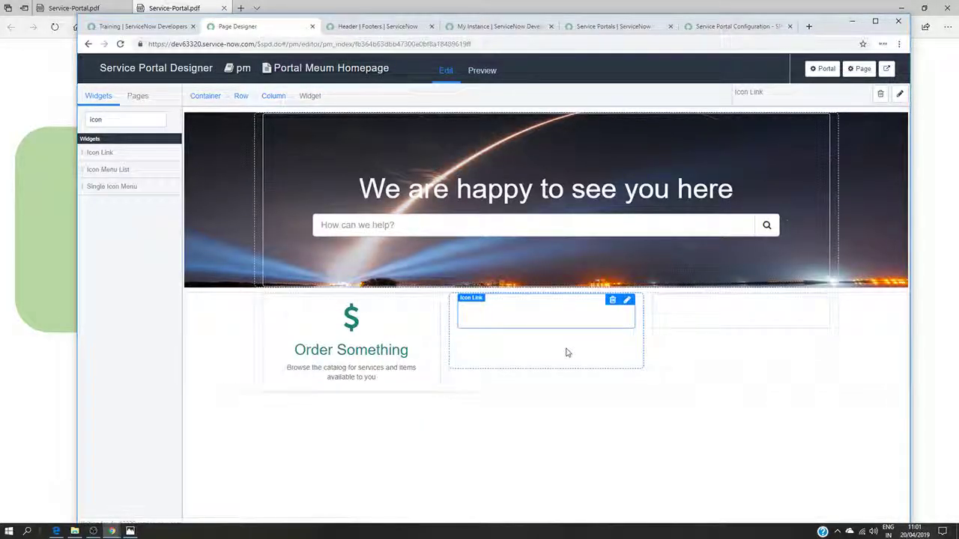
left_click(628, 300)
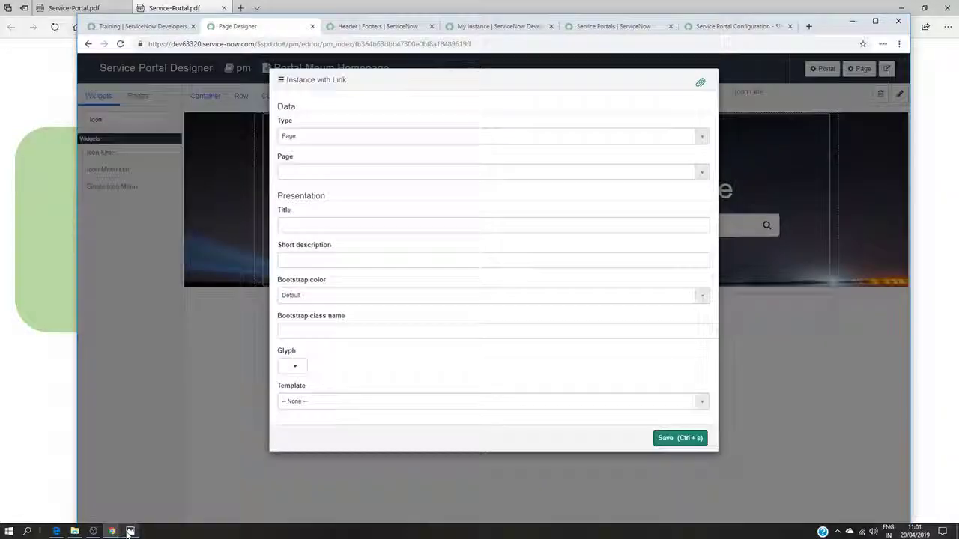
left_click(130, 531)
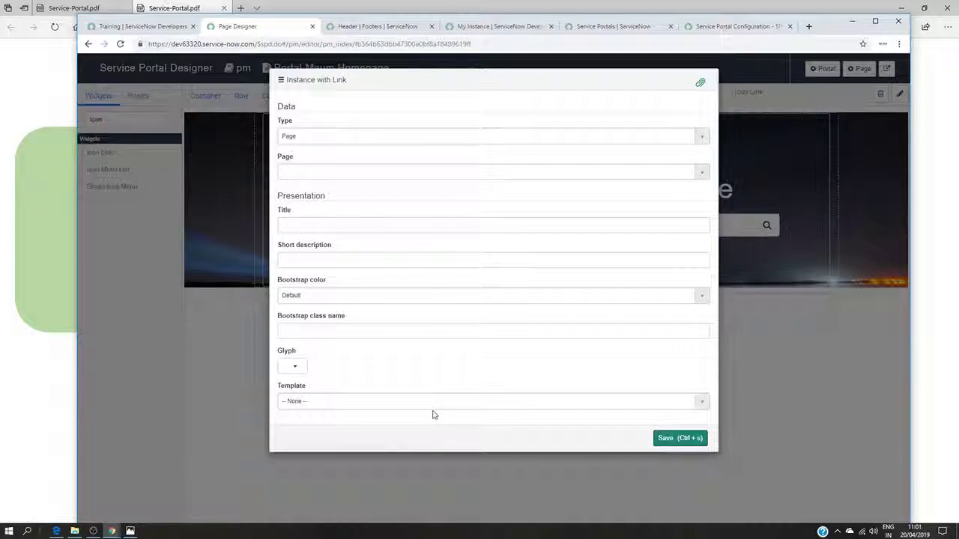
left_click(702, 137)
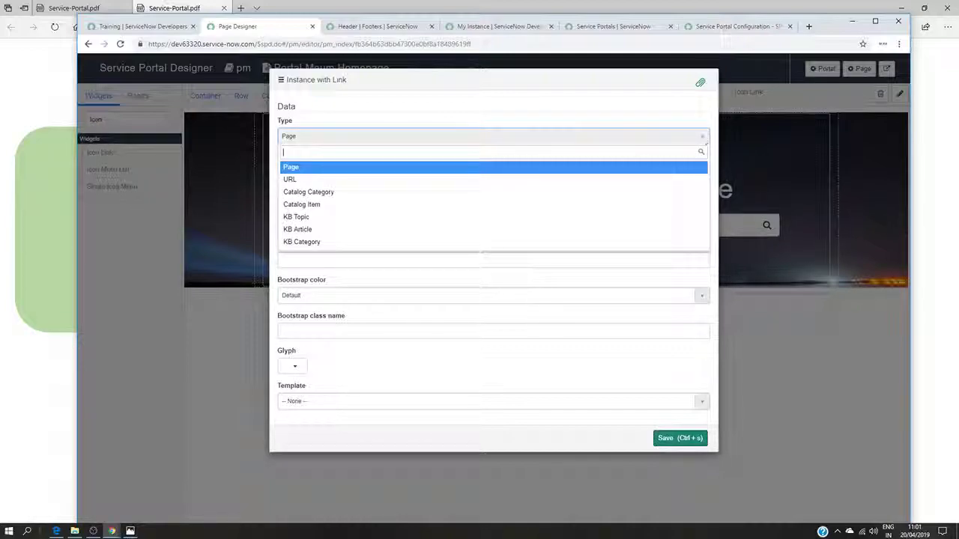
left_click(369, 242)
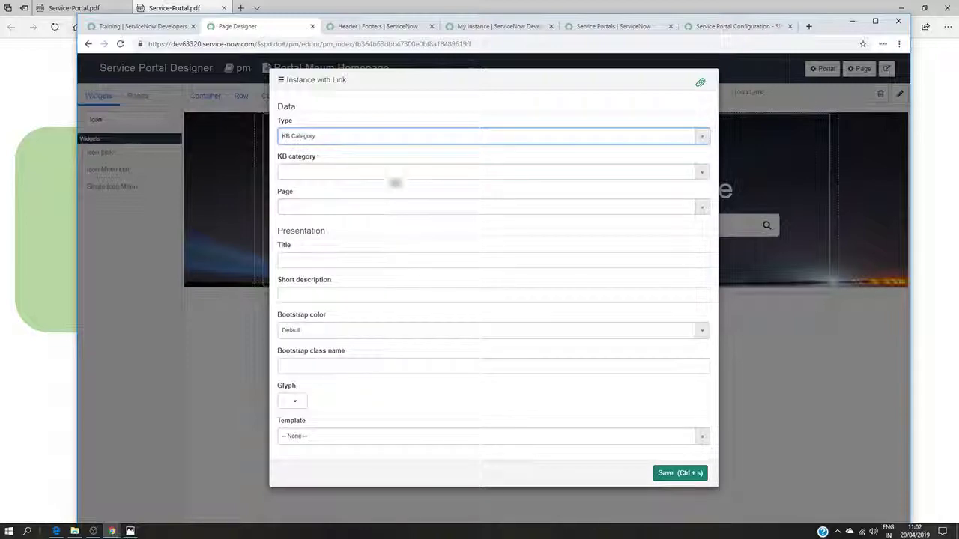
- Set the middle Icon Link widget's KB category to Policies and its page to kb_category
left_click(408, 173)
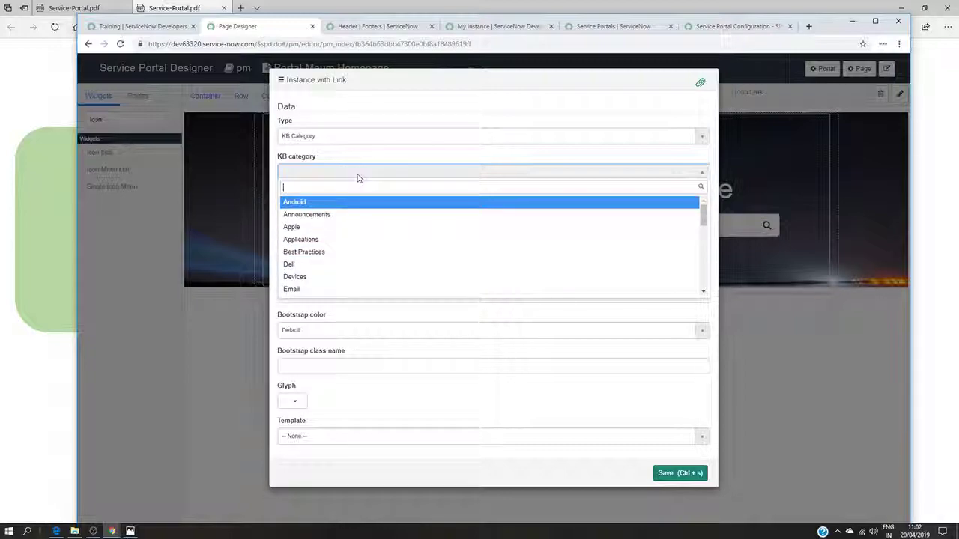
type("pol")
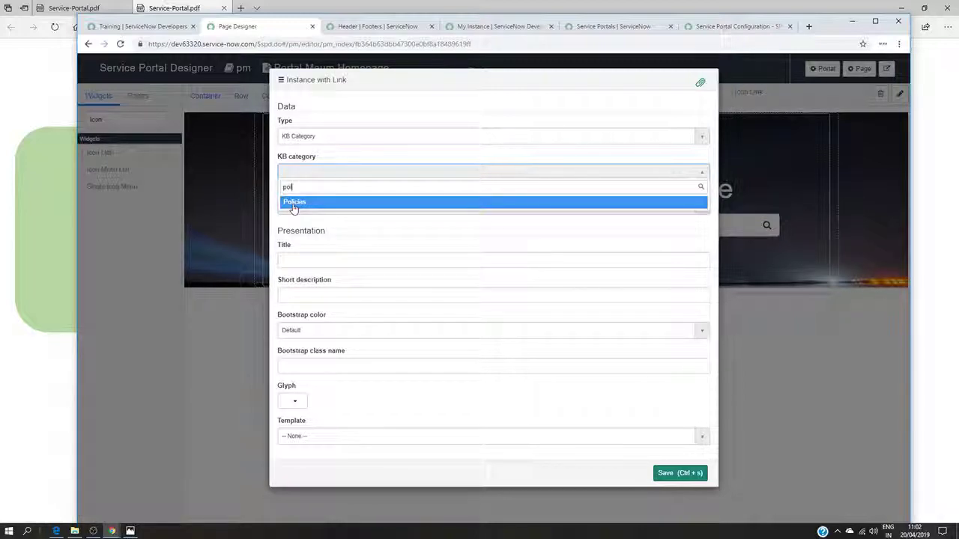
left_click(294, 202)
left_click(329, 213)
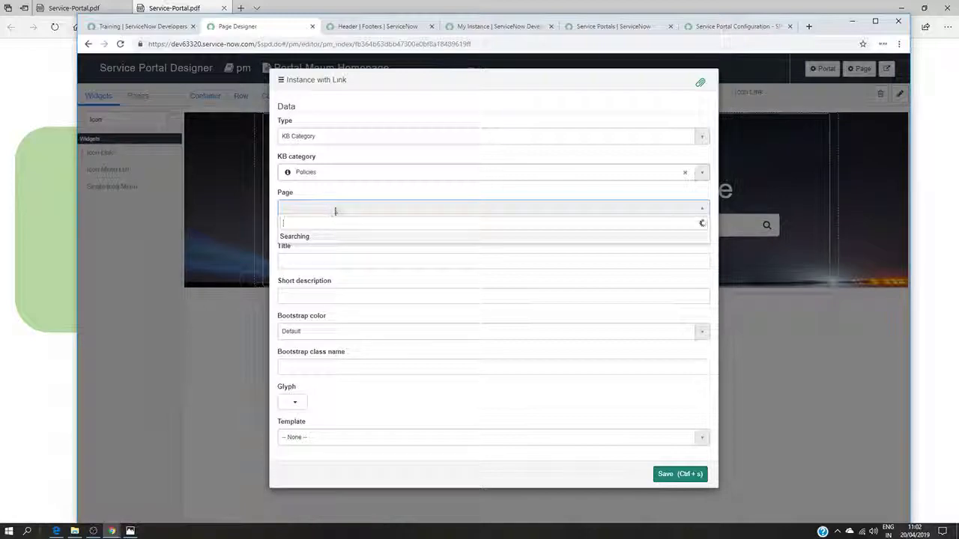
type("kb")
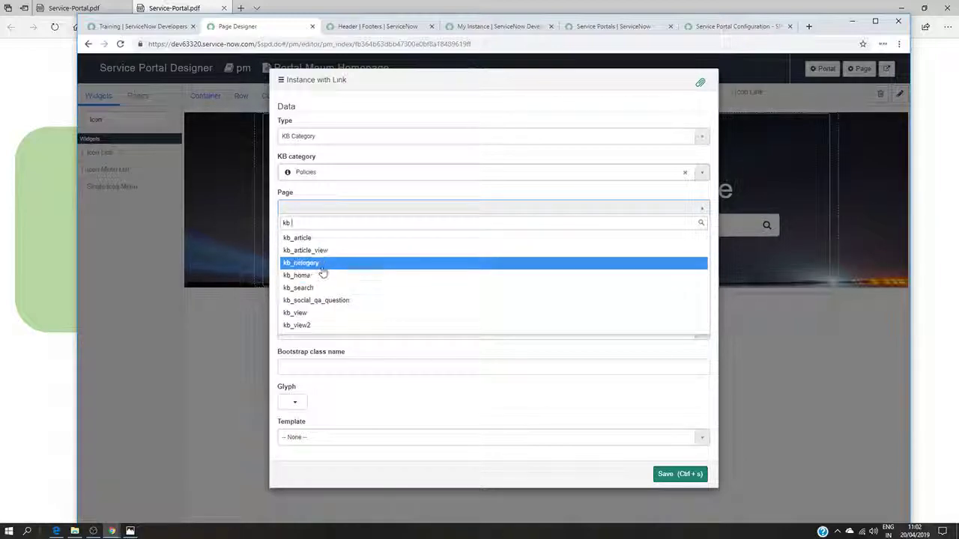
left_click(382, 264)
- Title the widget Knowledge Base and copy its short description, "Look for answers to your questions about corporate processes and policies", from the training exercise
left_click(388, 263)
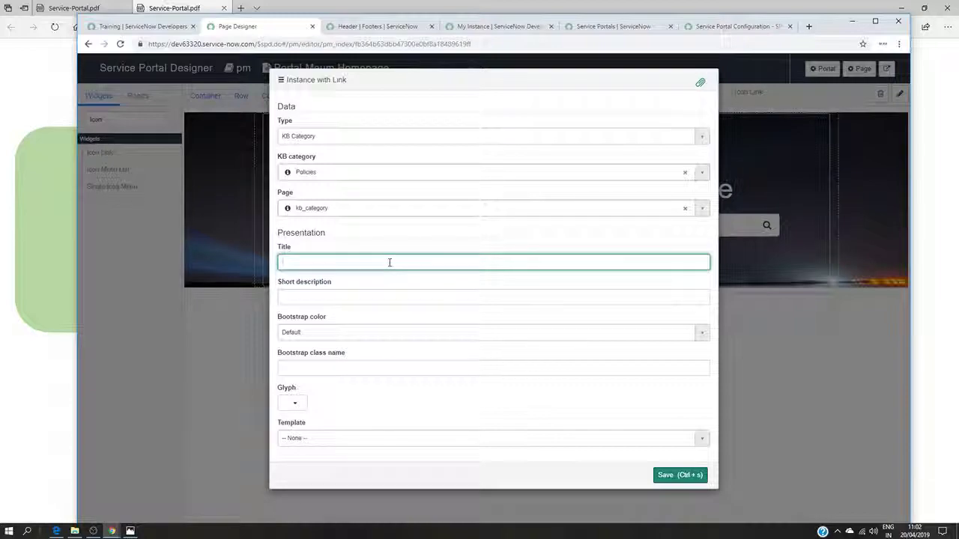
type("Knowledge Base")
left_click(348, 296)
left_click(143, 26)
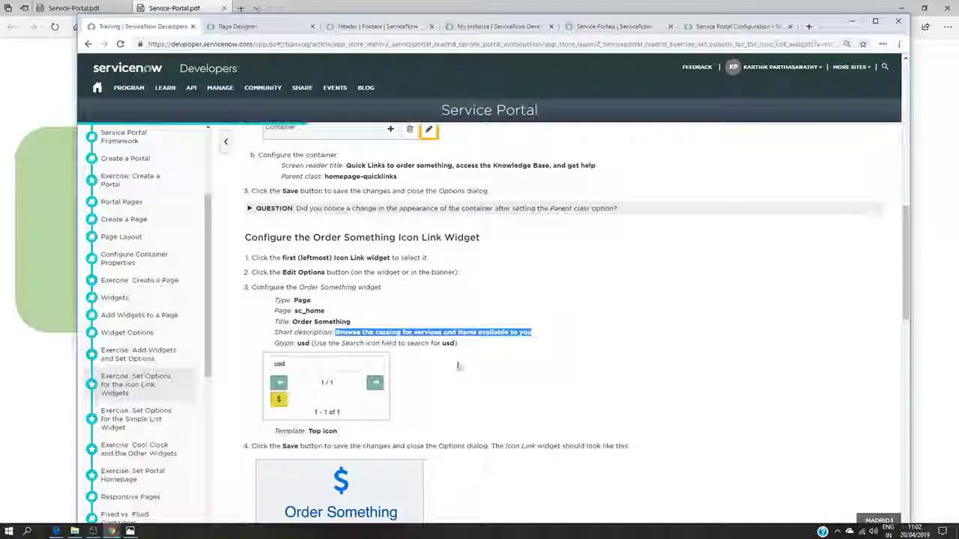
scroll(457, 365, "down", 4)
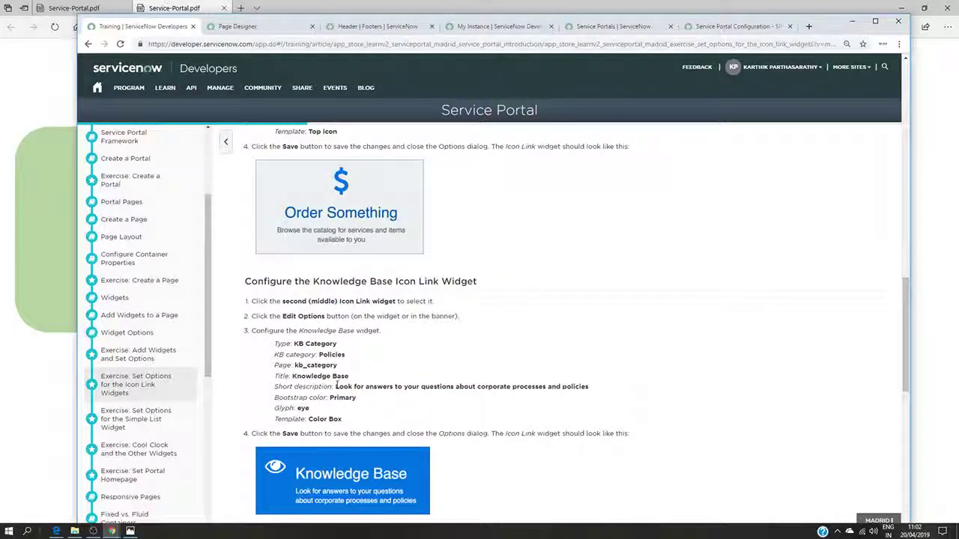
left_click_drag(336, 385, 589, 386)
key("ctrl+c")
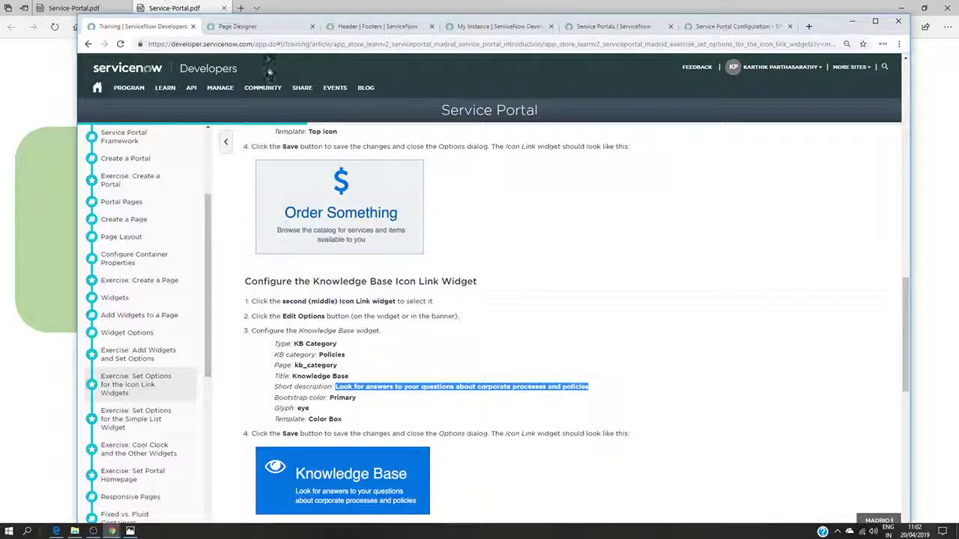
left_click(238, 26)
key("ctrl+v")
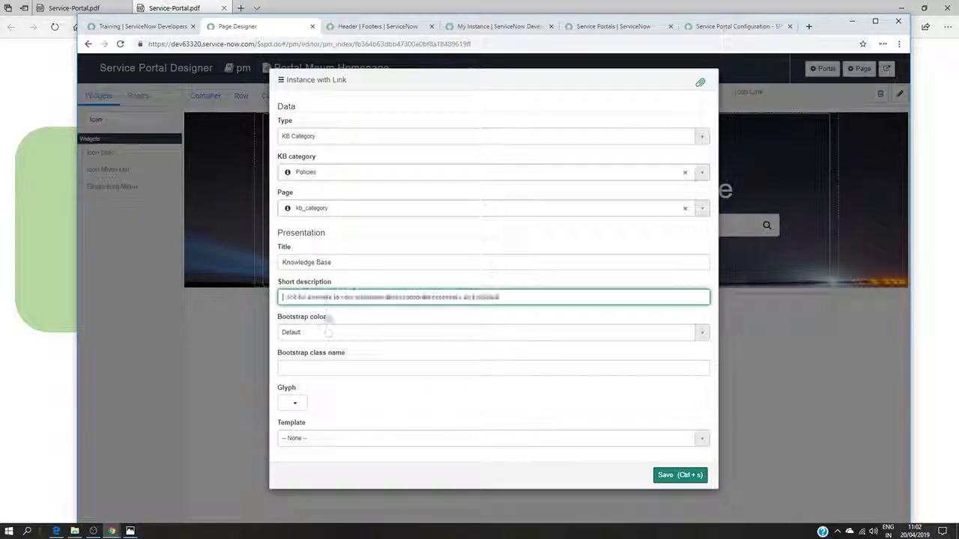
- Set the Knowledge Base widget's Bootstrap color to Primary, then search the glyphs for "eye" and assign the eye glyph
left_click(328, 333)
left_click(313, 387)
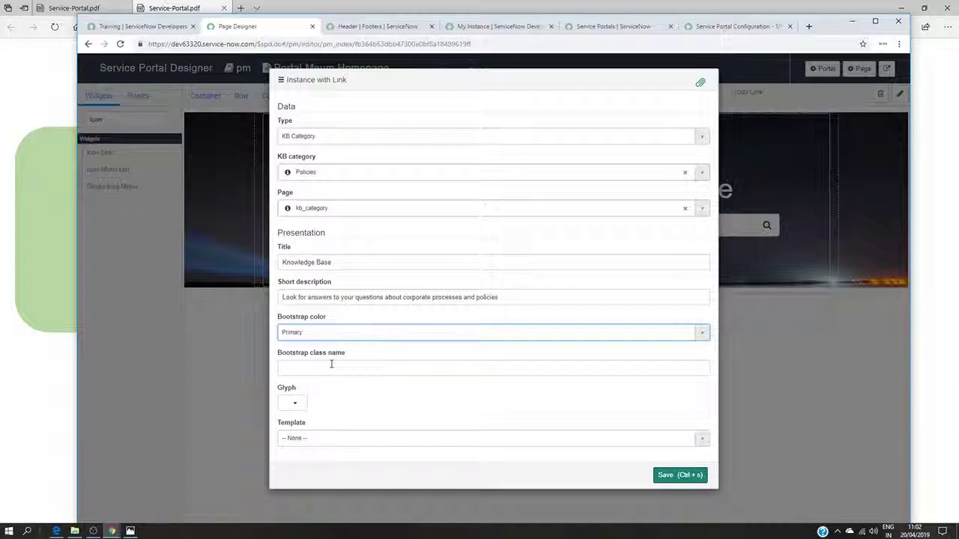
left_click(296, 405)
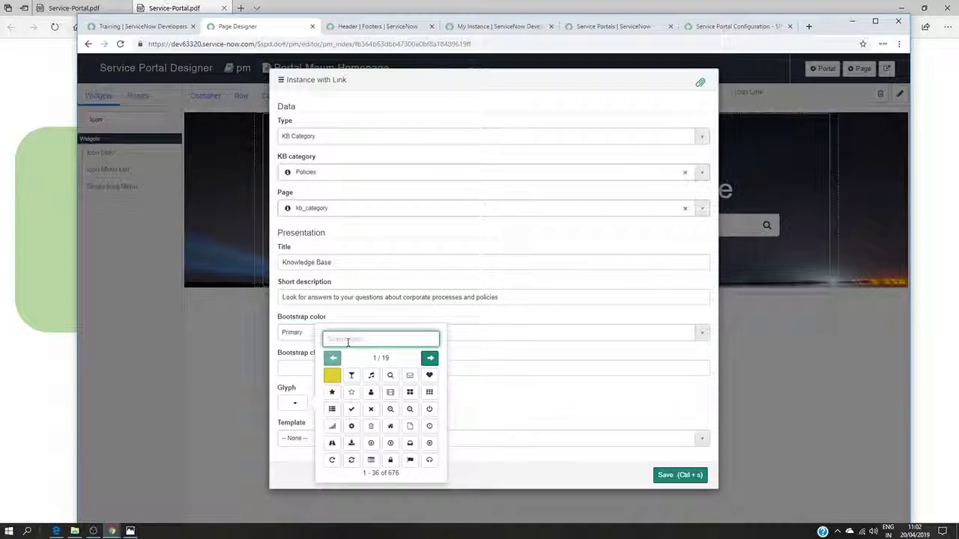
type("eye")
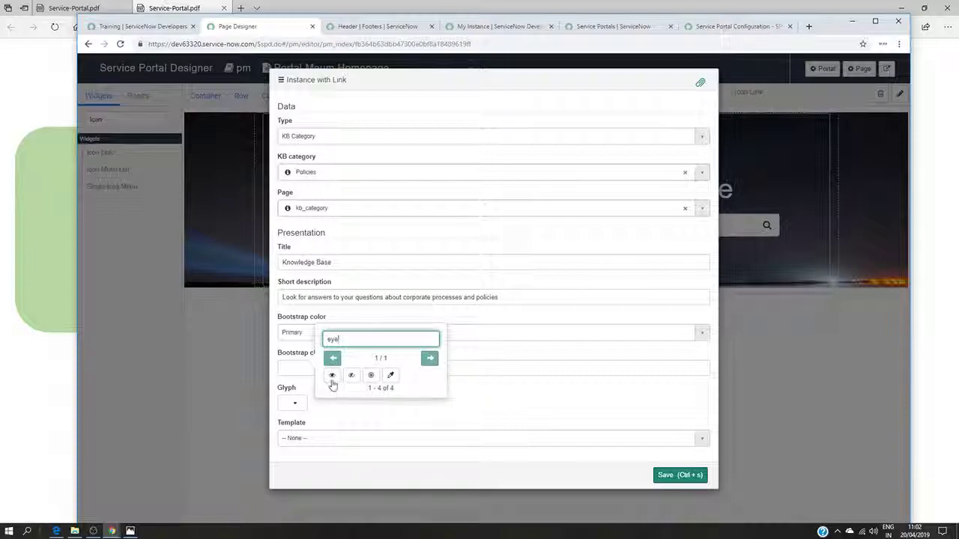
left_click(334, 377)
- Set the Knowledge Base widget's template to Color Box and save the widget options
left_click(370, 439)
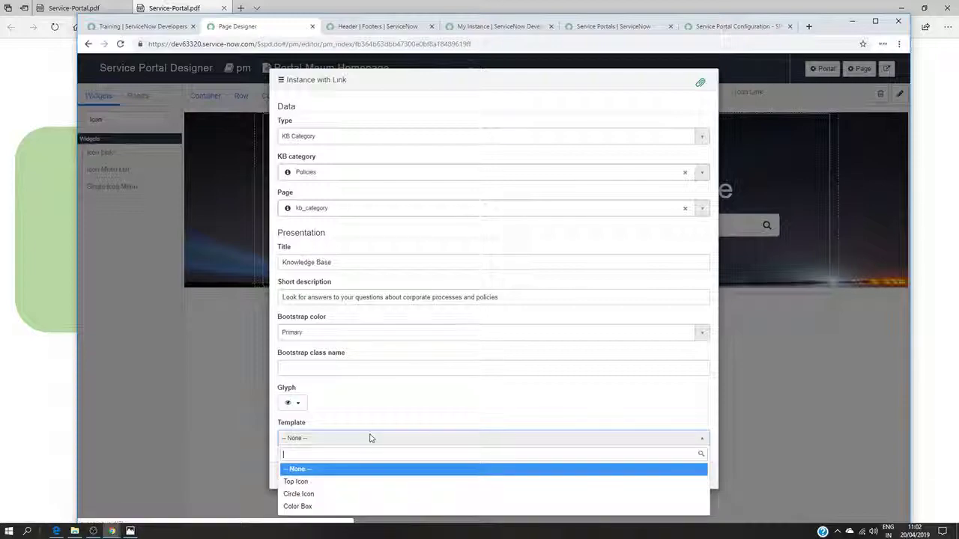
left_click(303, 507)
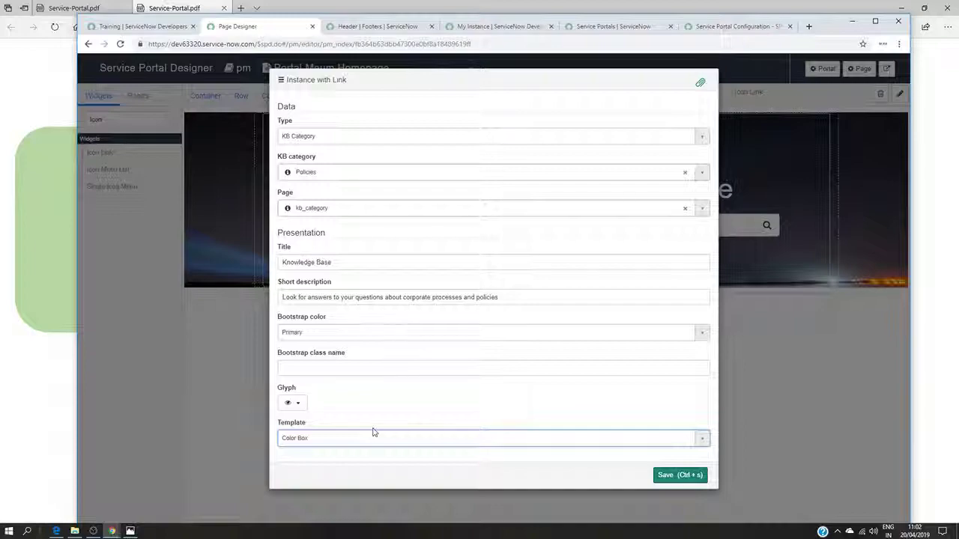
left_click(679, 475)
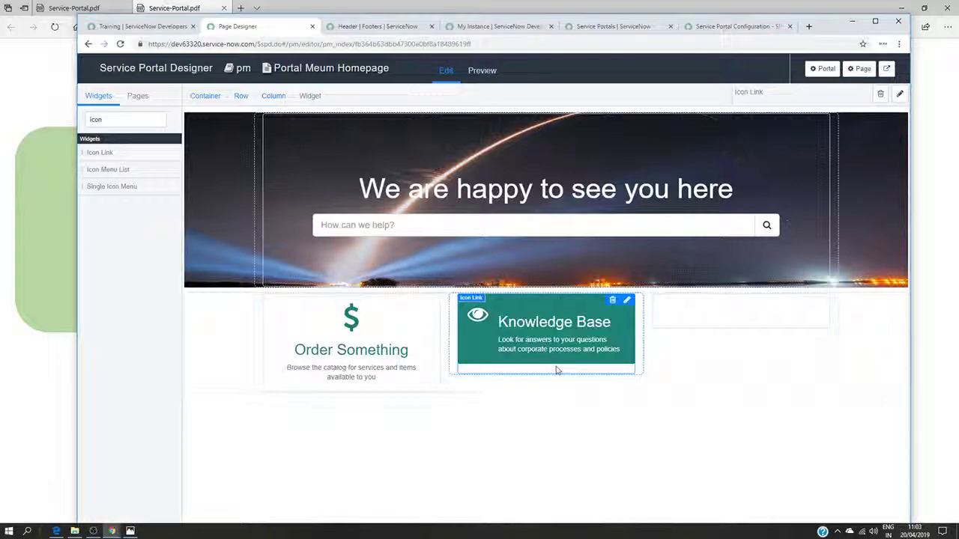
- Reopen the Knowledge Base widget's options to review them, and close them without making changes
left_click(647, 318)
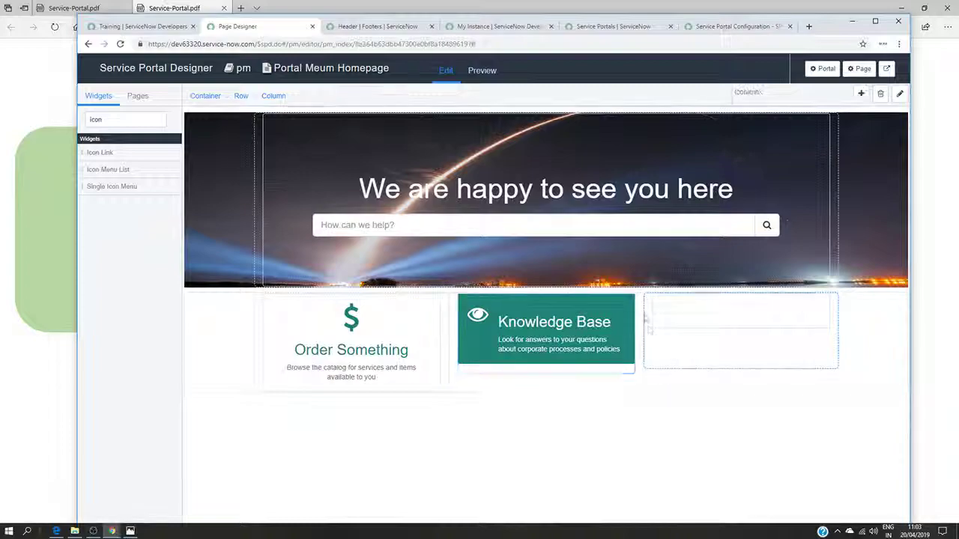
left_click(627, 301)
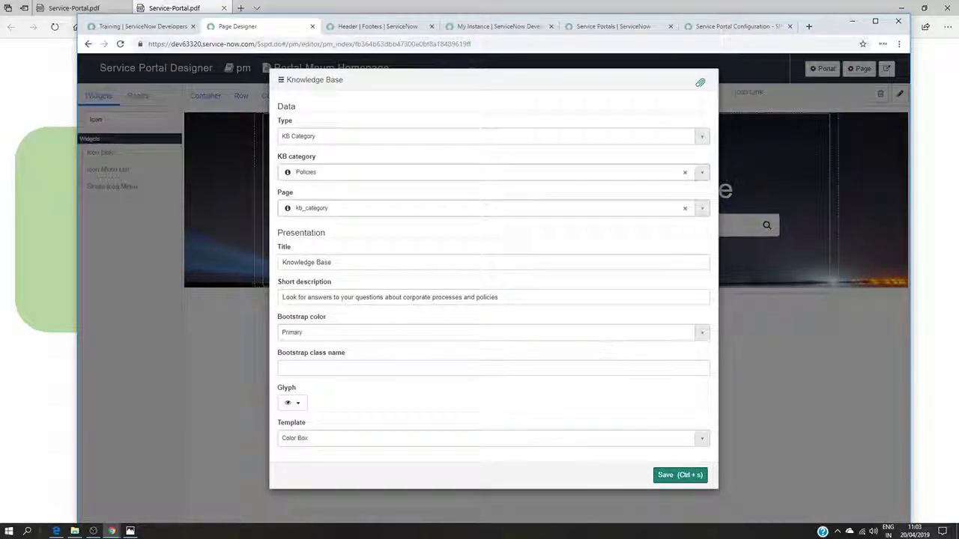
left_click(786, 420)
left_click(557, 410)
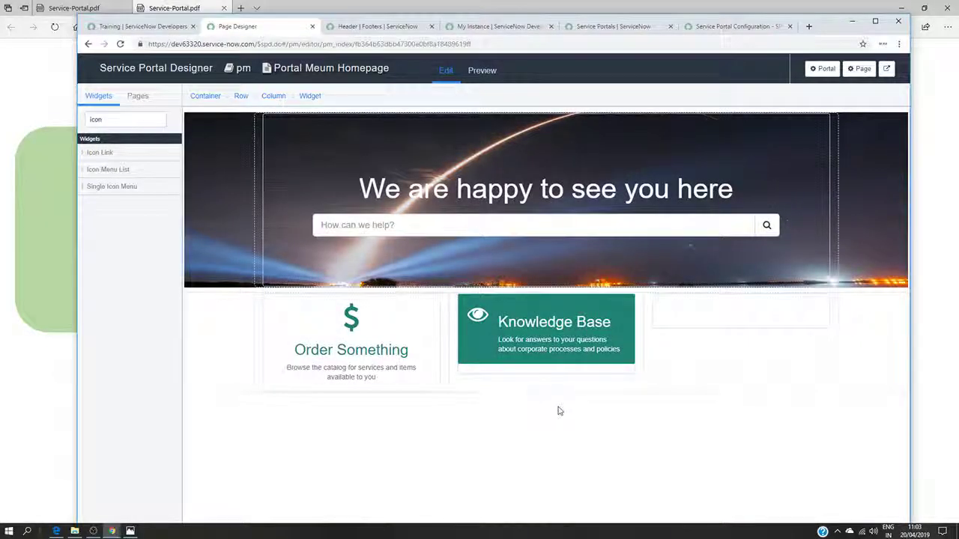
- Preview the homepage to check the color and layout of the Knowledge Base widget, then return to editing
left_click(481, 71)
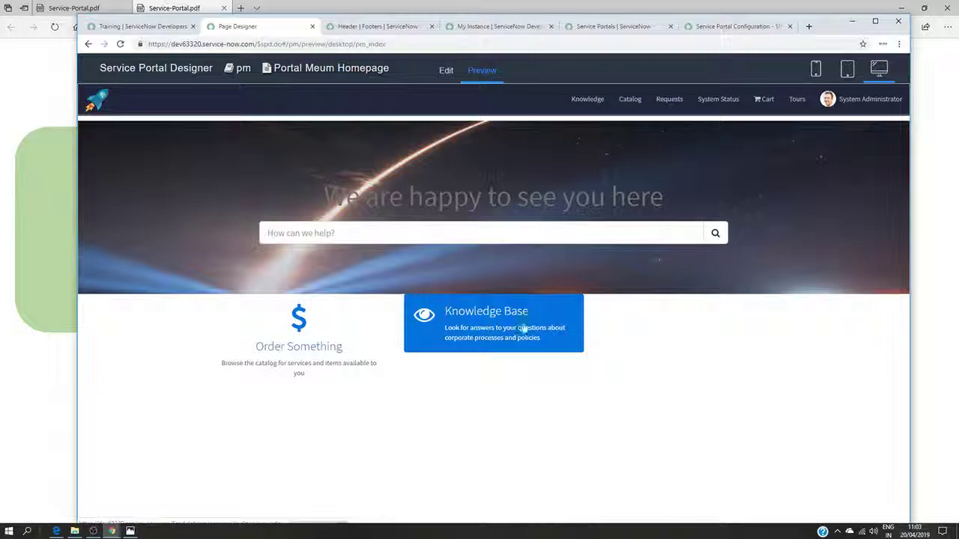
left_click(446, 70)
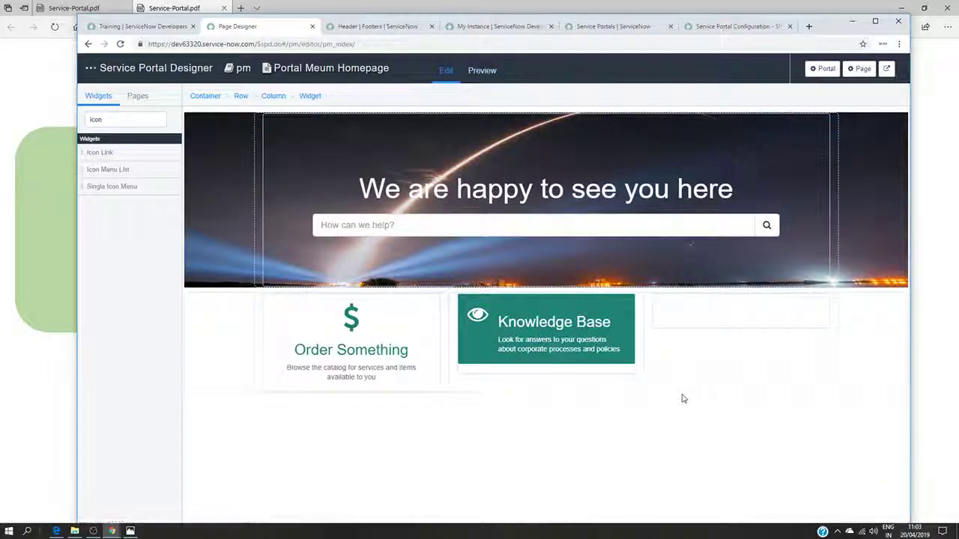
left_click(729, 323)
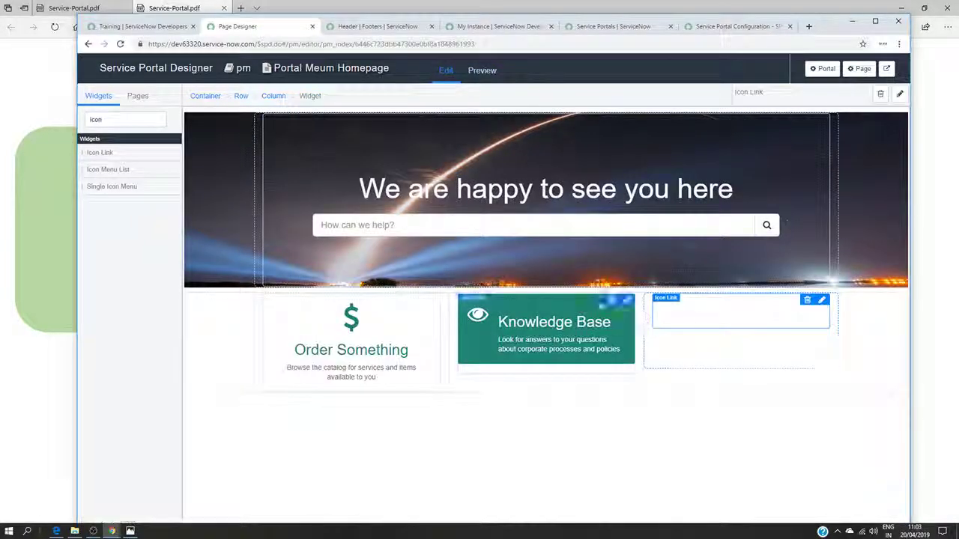
left_click(491, 70)
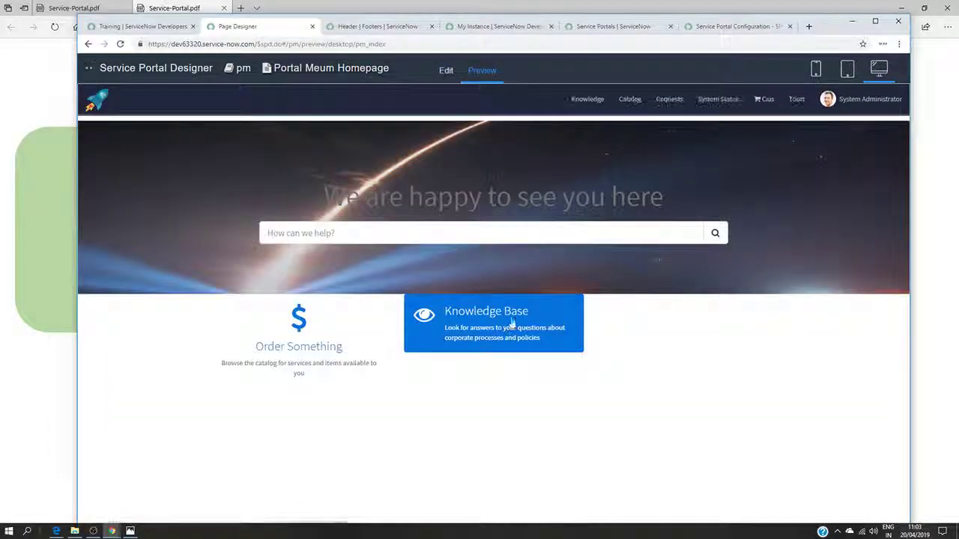
left_click(446, 71)
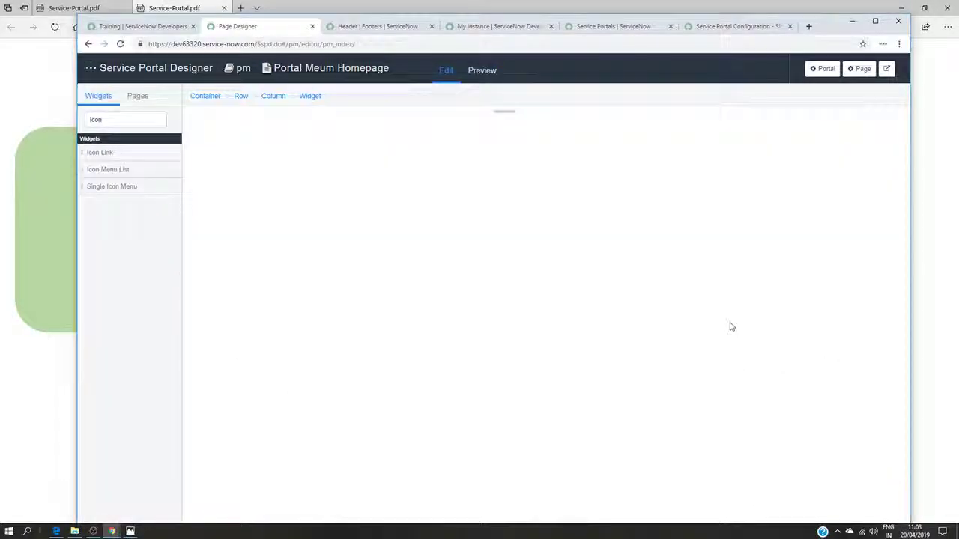
- Open the options of the third Icon Link widget, consult Result.PNG, and set its type to Catalog Category
left_click(822, 301)
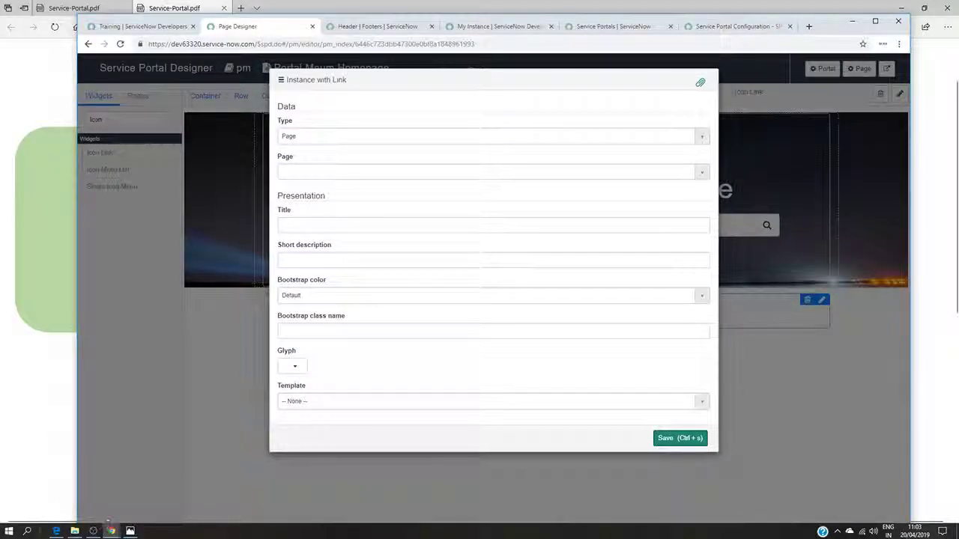
left_click(130, 532)
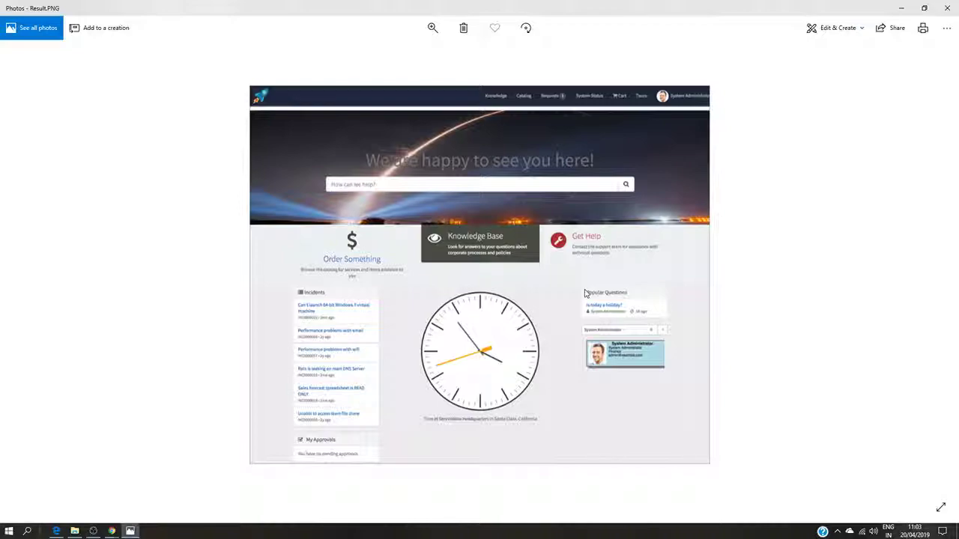
left_click(901, 7)
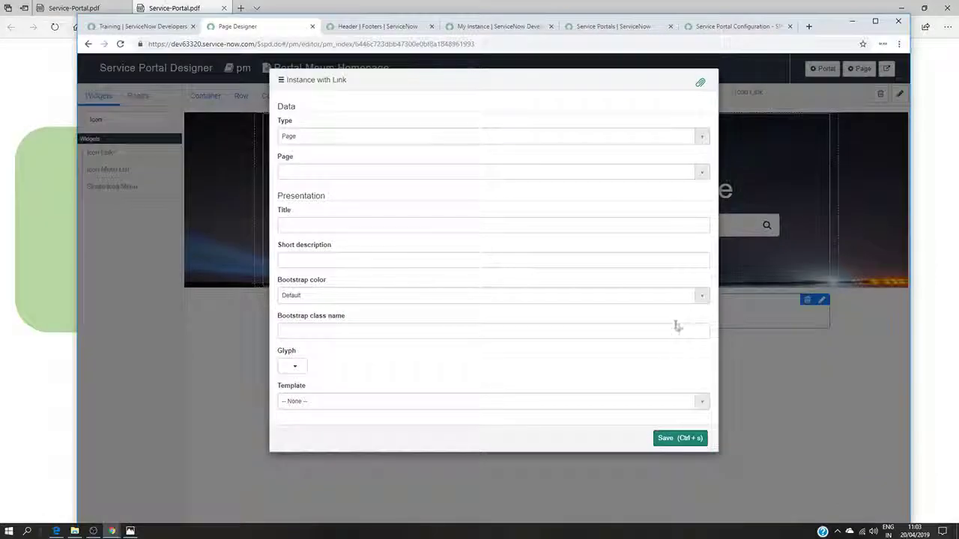
left_click(697, 139)
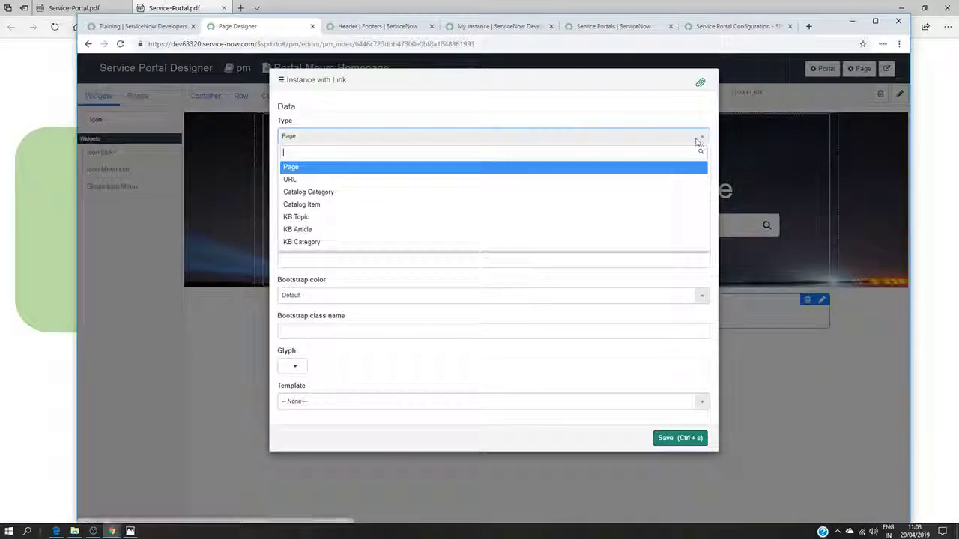
left_click(431, 196)
- Set the third widget's catalog category to Can We Help You? and its page to sc_category
left_click(415, 174)
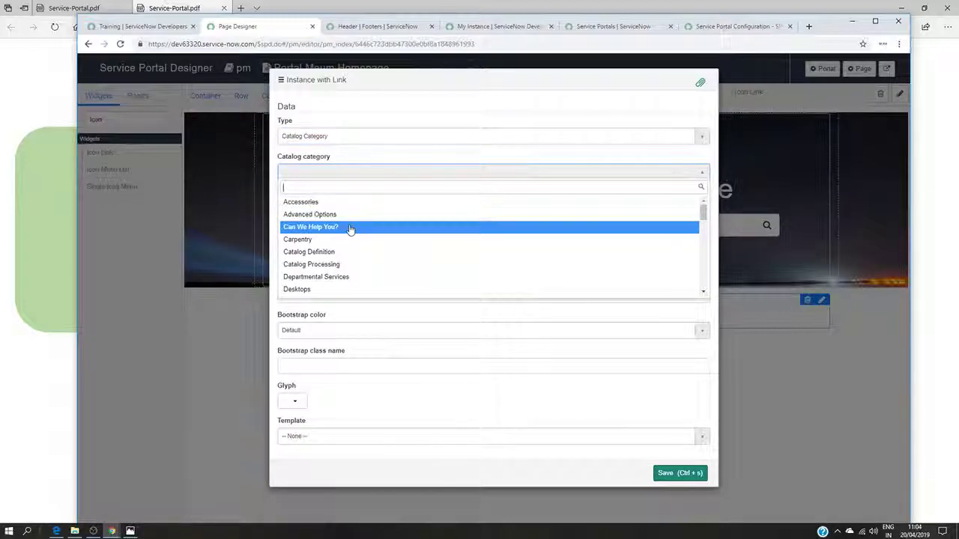
left_click(350, 228)
left_click(339, 208)
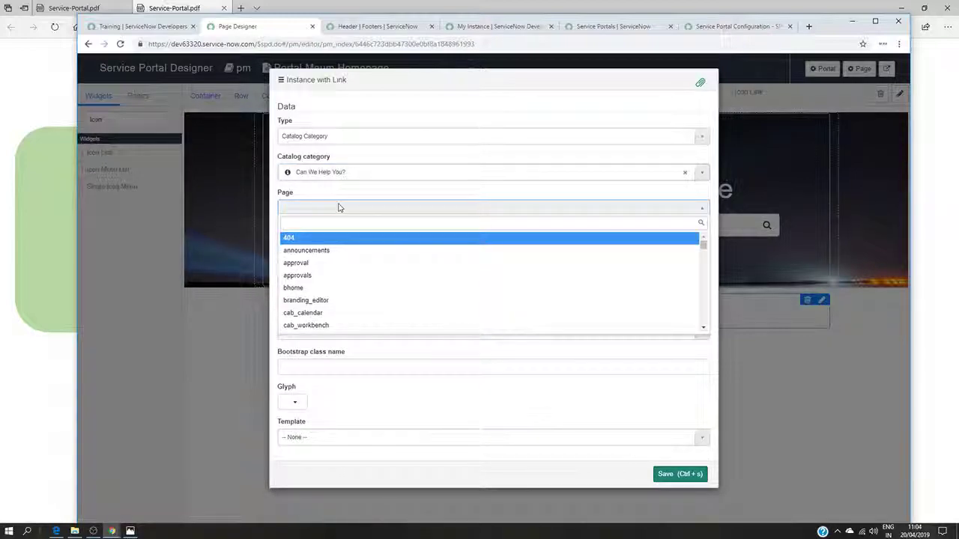
type("sc")
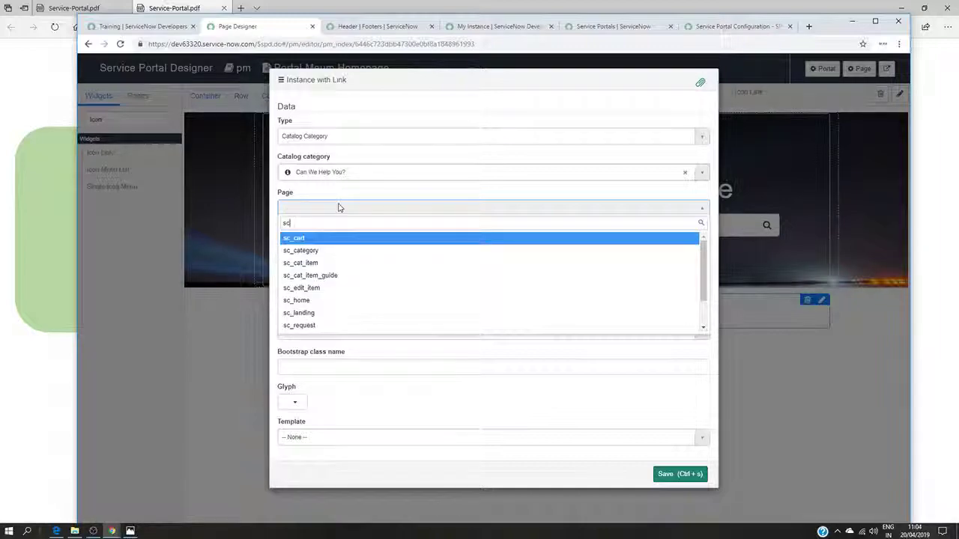
left_click(326, 253)
- Consult the Get Help challenge in the training exercise, and set the third Icon Link widget's title to Get Help
left_click(140, 26)
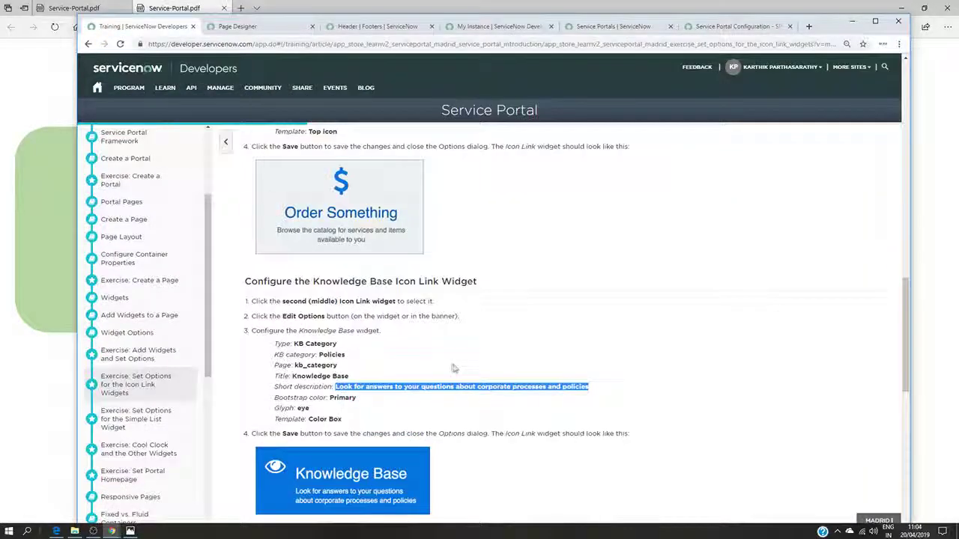
scroll(460, 318, "down", 3)
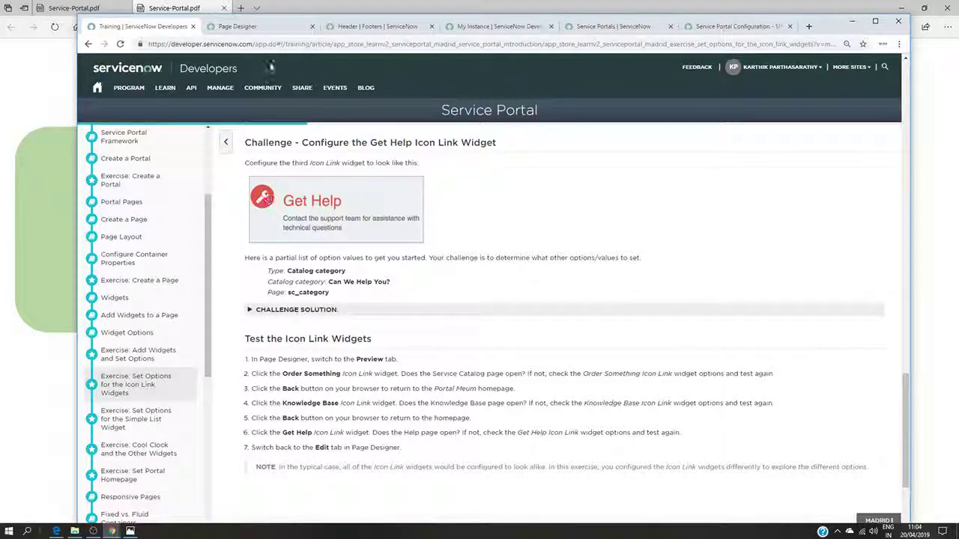
left_click(270, 32)
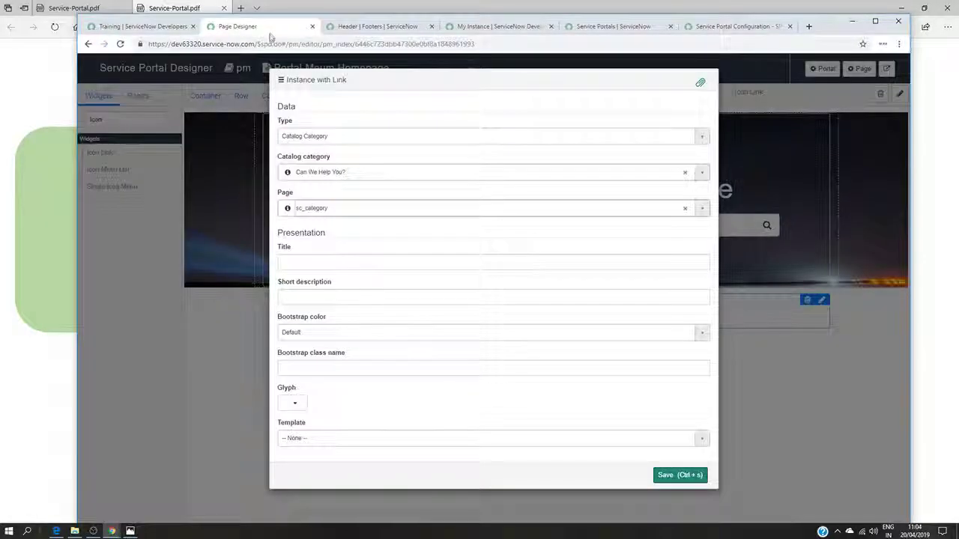
left_click(303, 263)
type("Ca")
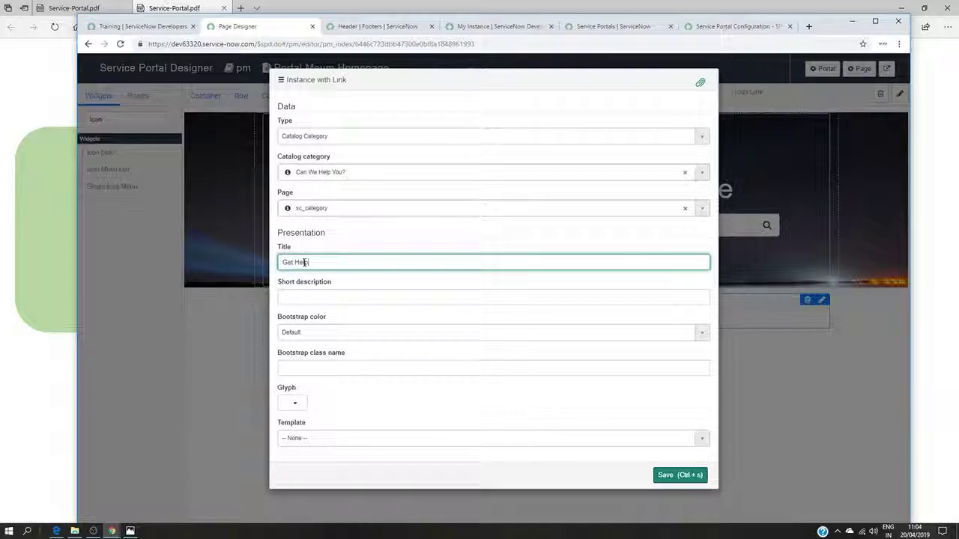
- Set the widget's short description to "Contact the support team for assistance with technical questions" and its Bootstrap color to Danger
left_click(302, 298)
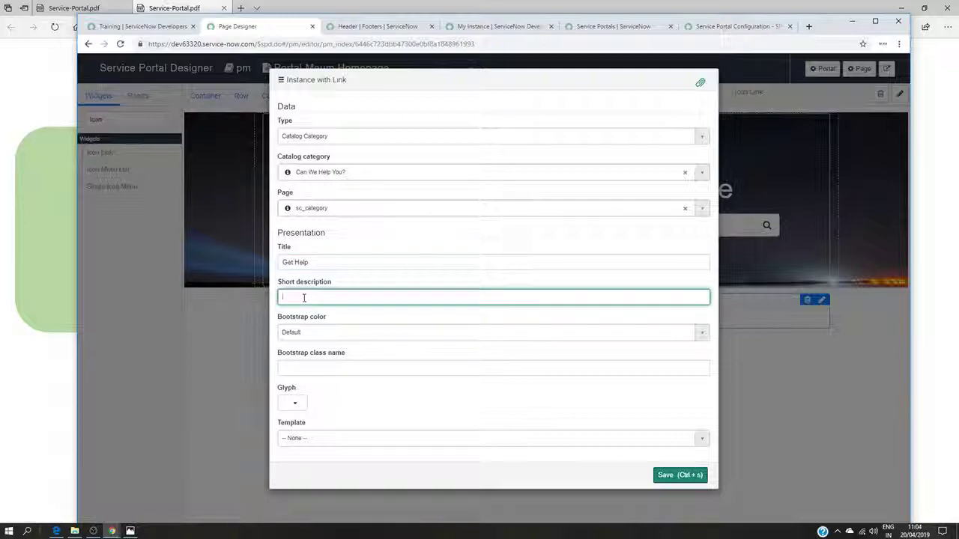
type("Contact the support team for a")
type("ssistance with technical qu")
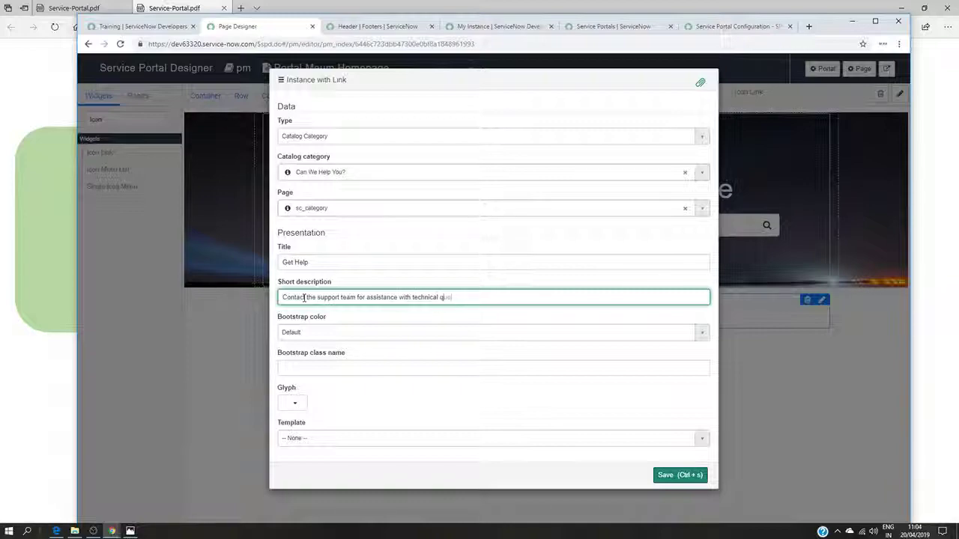
type("estions")
left_click(397, 332)
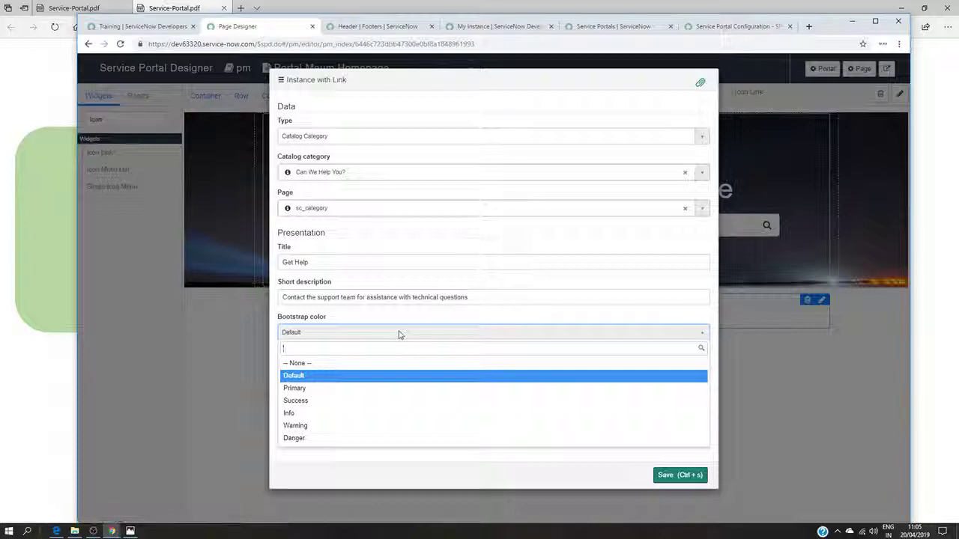
left_click(332, 440)
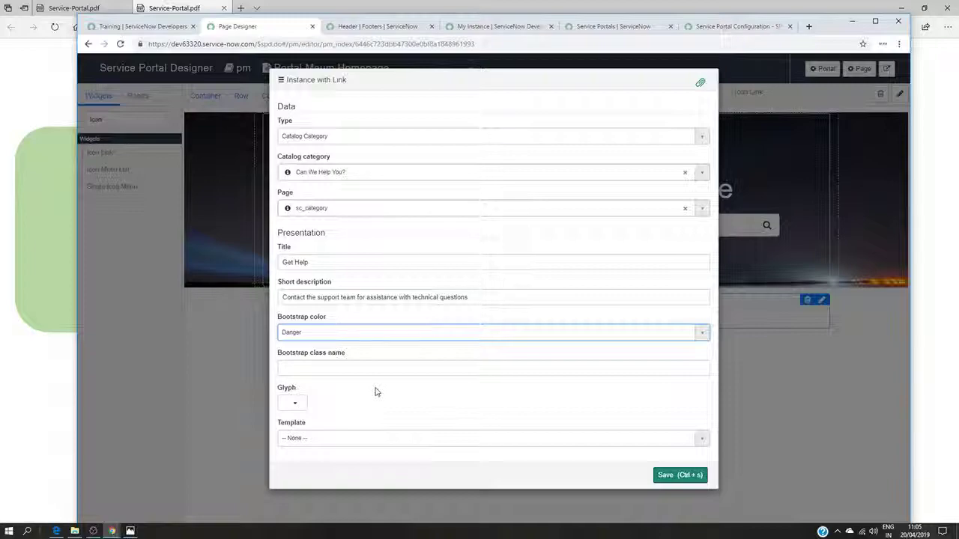
- Choose the wrench icon as the Get Help widget's glyph
left_click(295, 403)
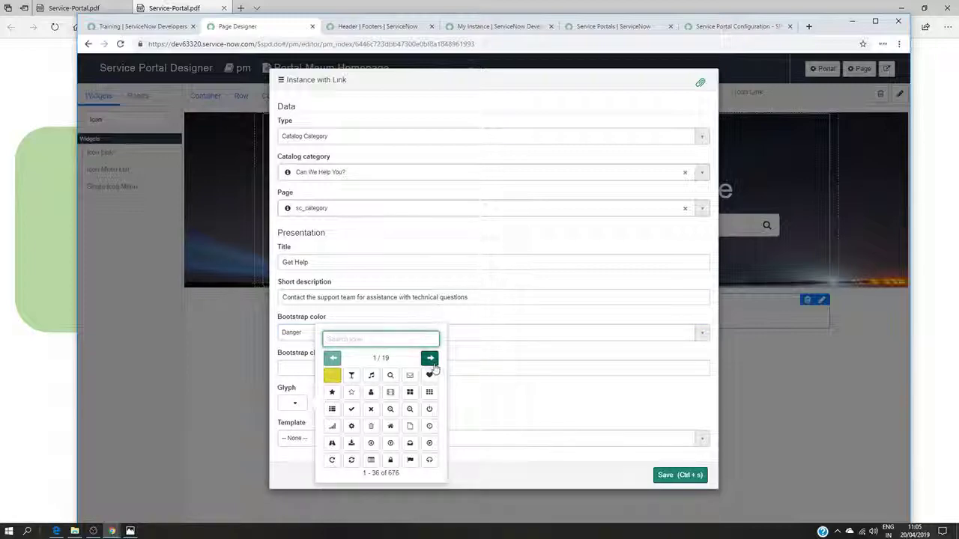
left_click(430, 359)
left_click(431, 359)
left_click(431, 360)
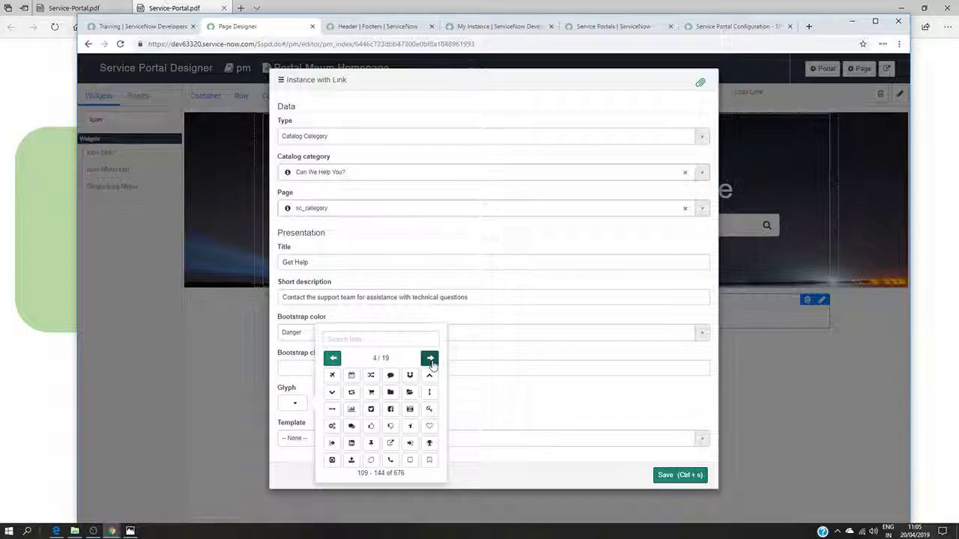
left_click(431, 360)
left_click(371, 426)
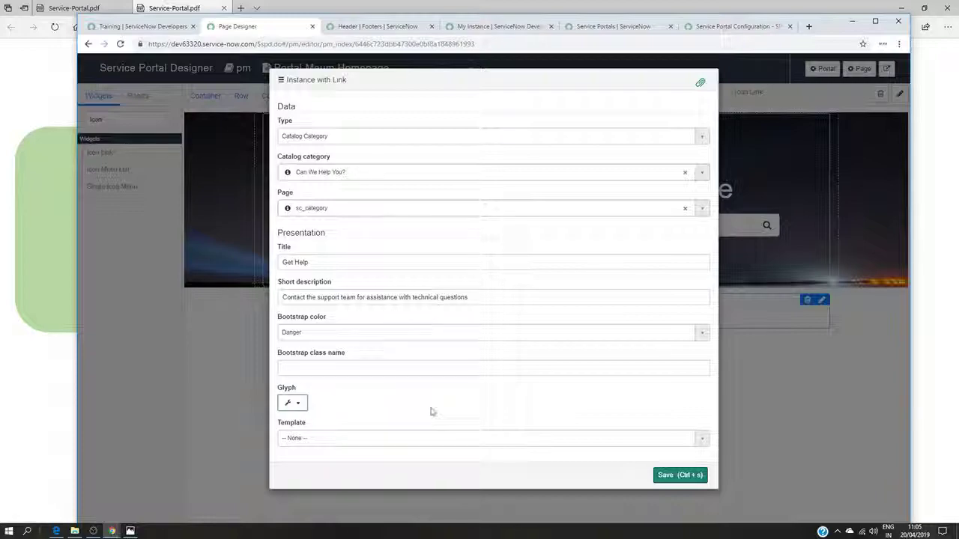
- Set the Get Help widget's template to Circle Icon, check it against Result.PNG, and save the options
left_click(388, 441)
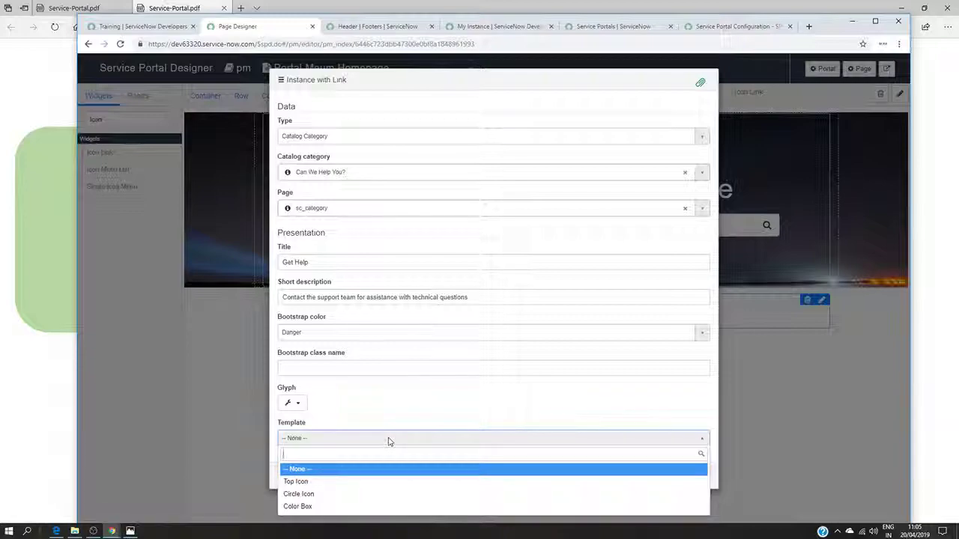
left_click(314, 495)
left_click(129, 531)
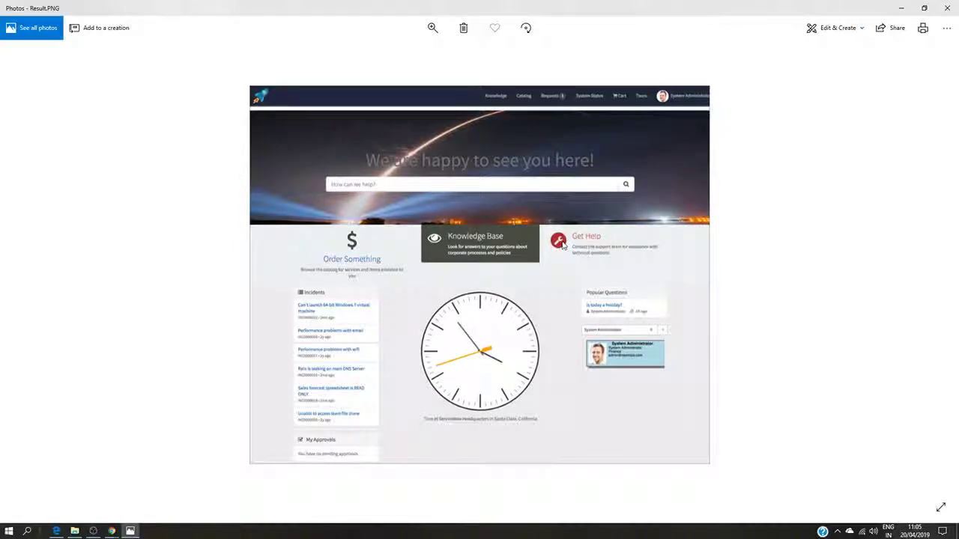
left_click(903, 8)
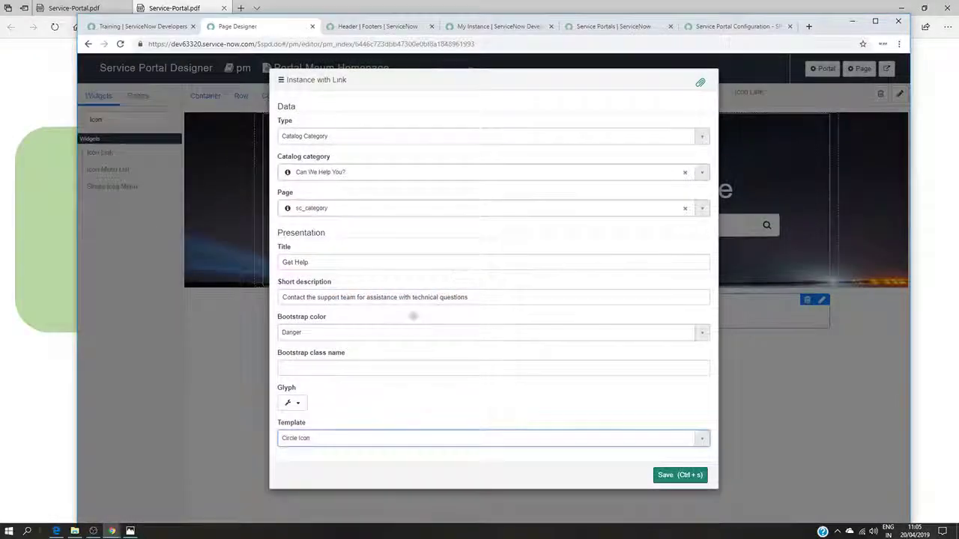
left_click(658, 477)
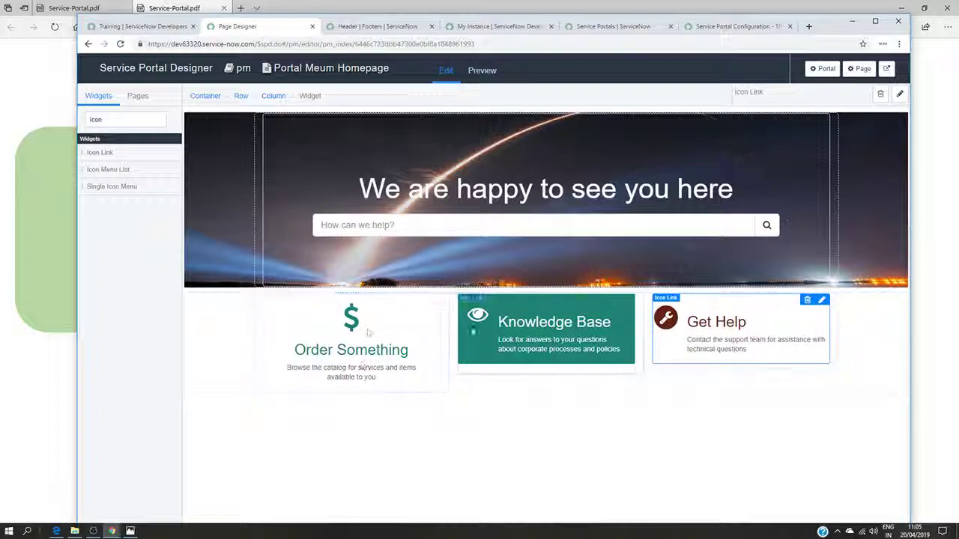
- Preview the homepage and test the Get Help and Knowledge Base links, returning to the homepage after each
left_click(484, 70)
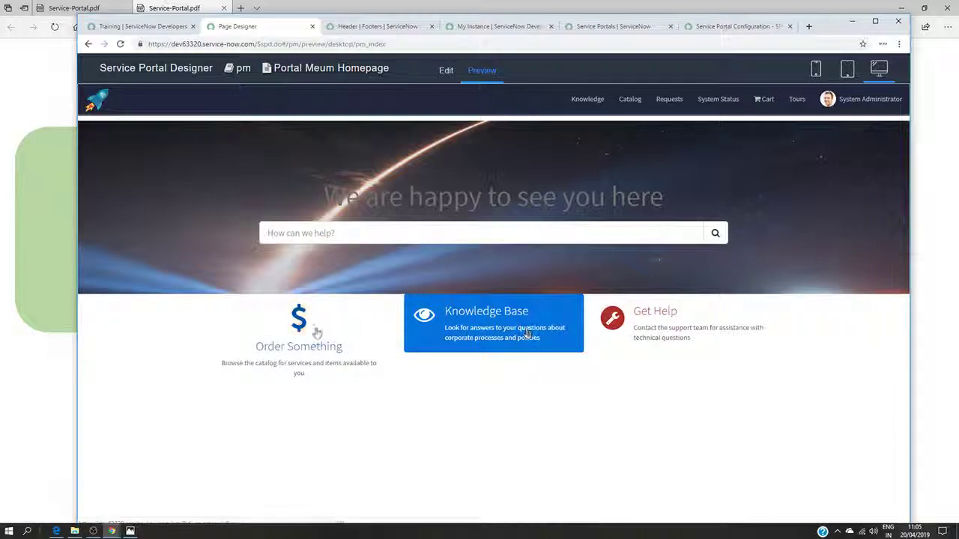
left_click(642, 323)
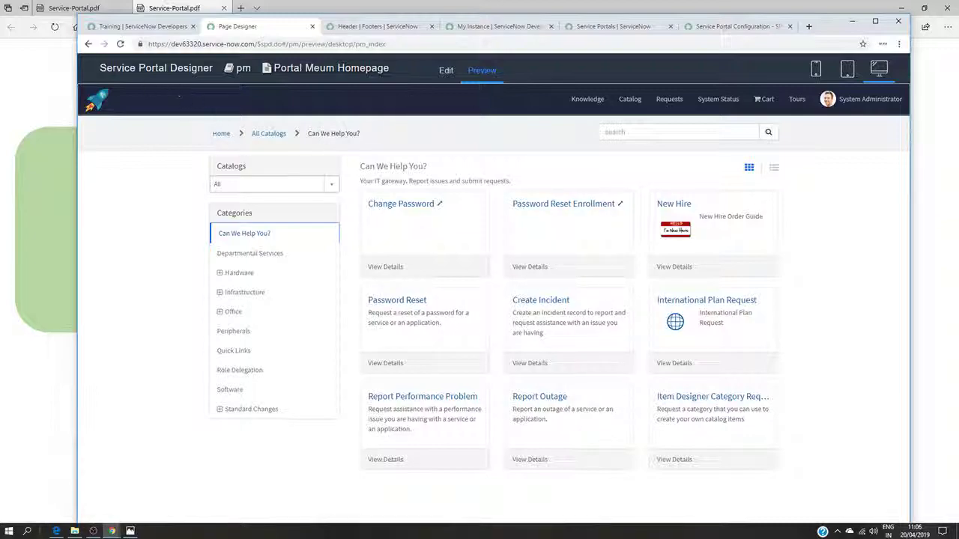
left_click(89, 44)
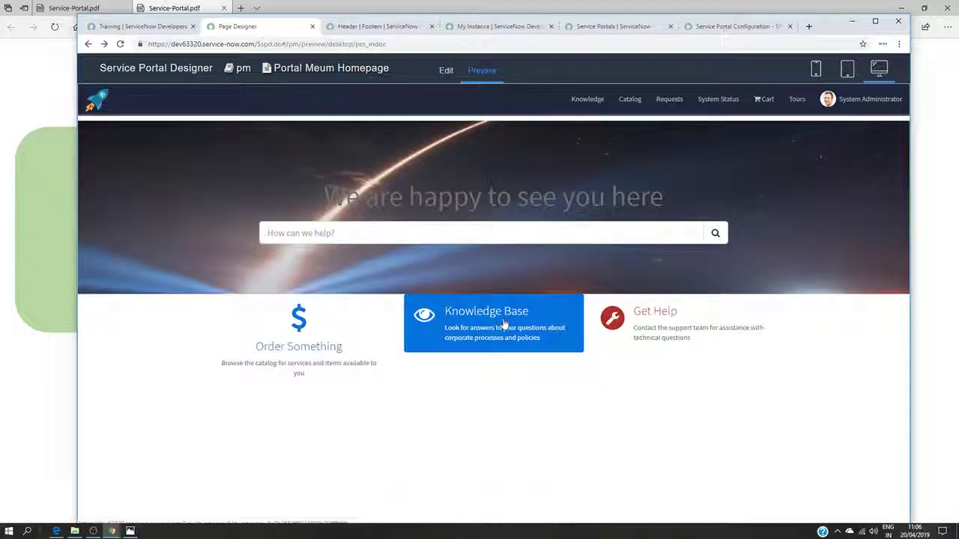
left_click(534, 334)
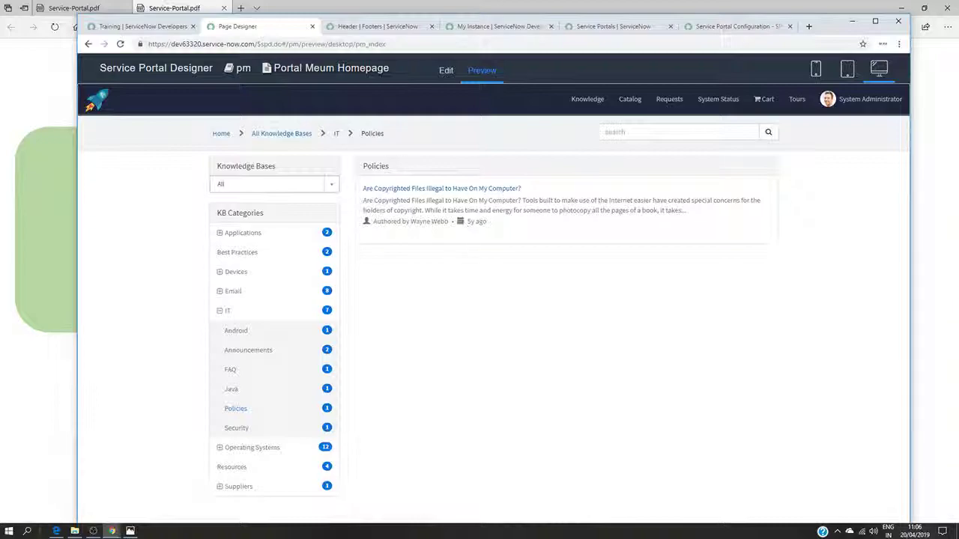
left_click(88, 44)
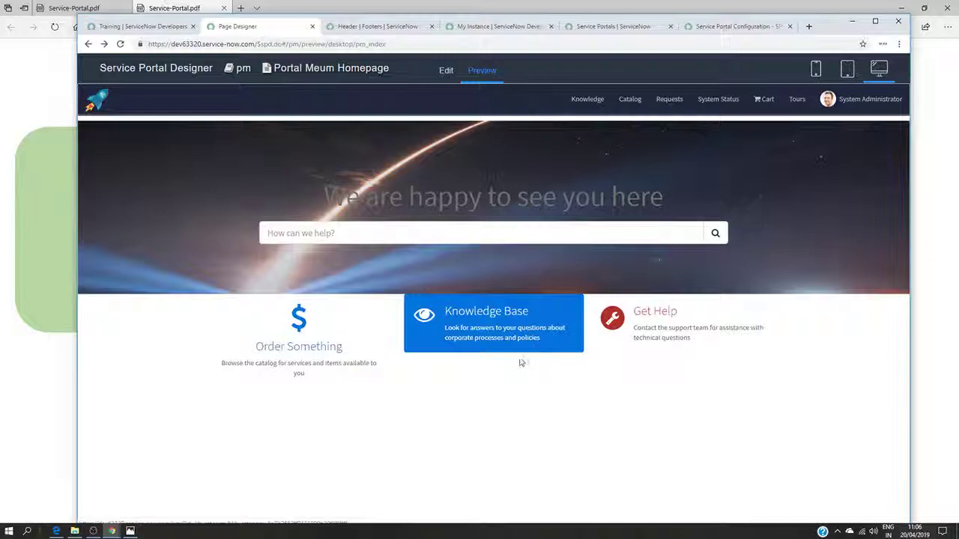
- Test the Order Something link in the preview, compare the homepage with Result.PNG, and return to editing
left_click(321, 343)
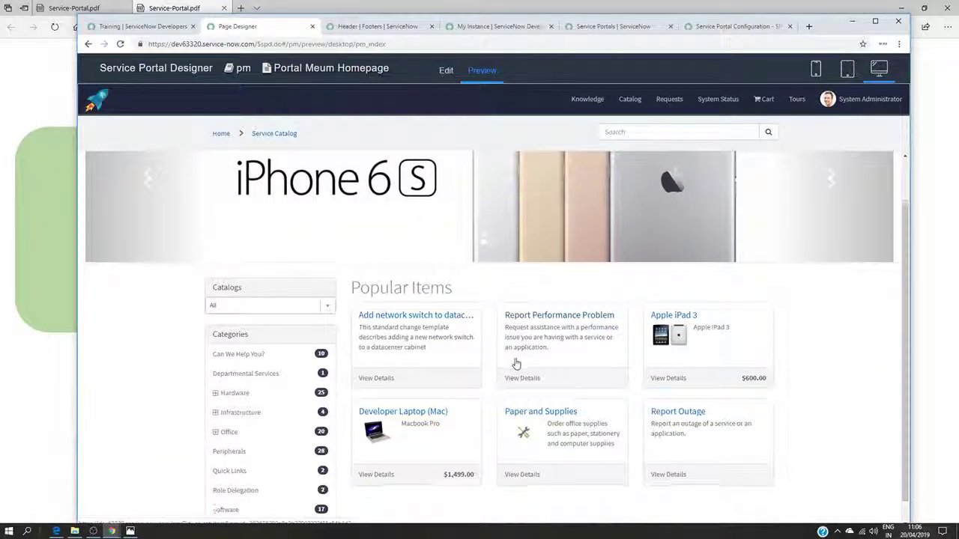
scroll(524, 375, "down", 1)
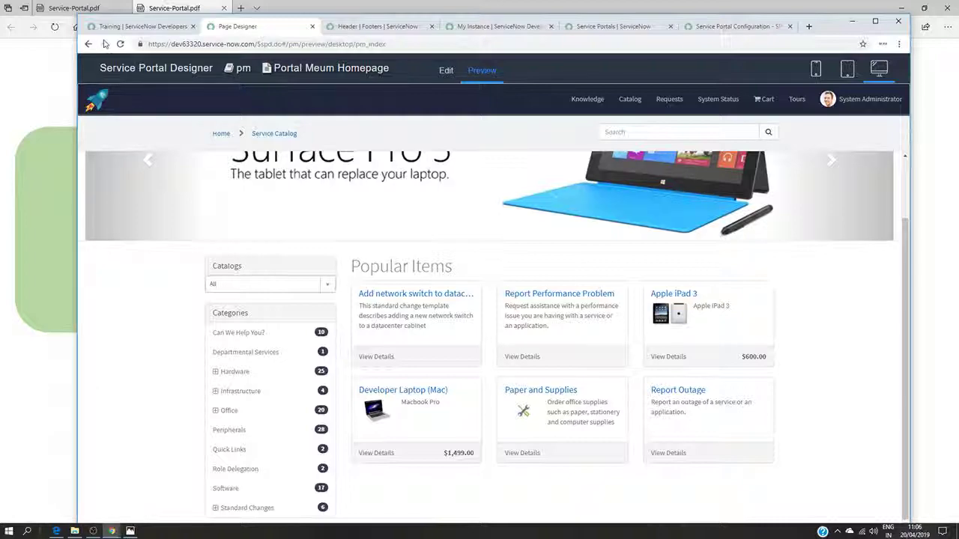
left_click(88, 44)
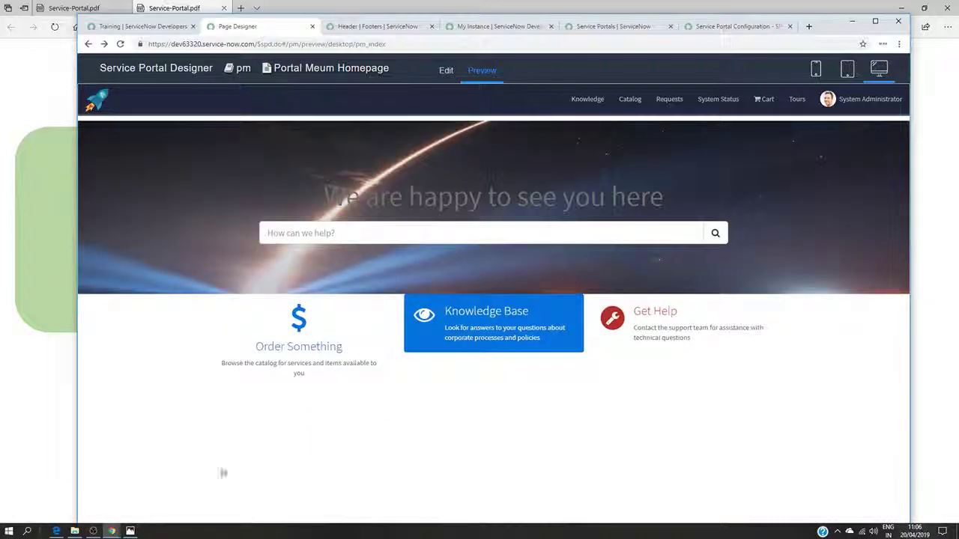
left_click(130, 531)
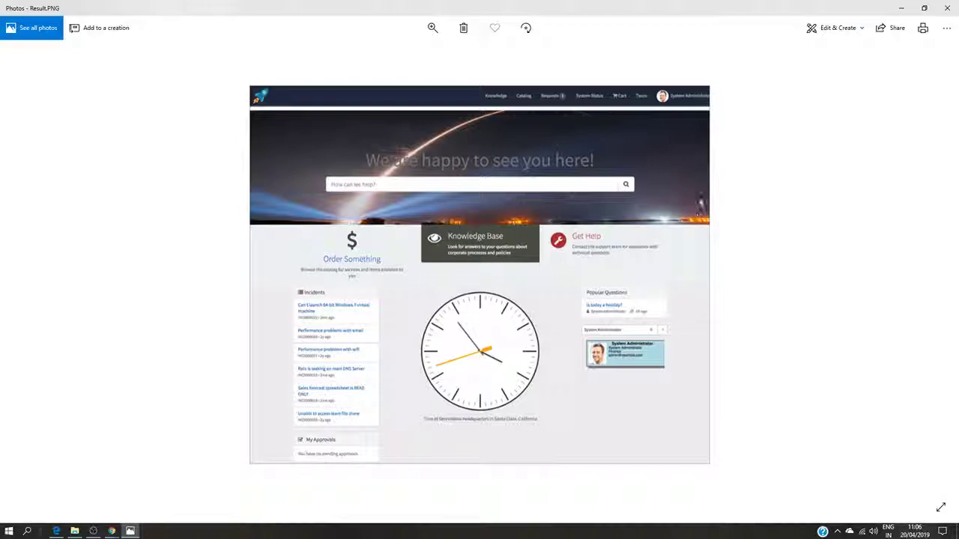
left_click(903, 9)
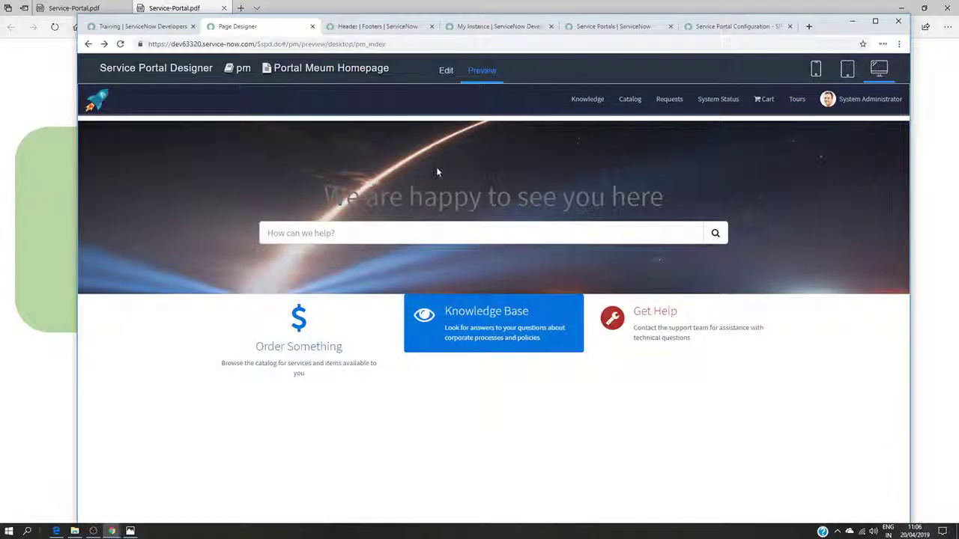
left_click(445, 70)
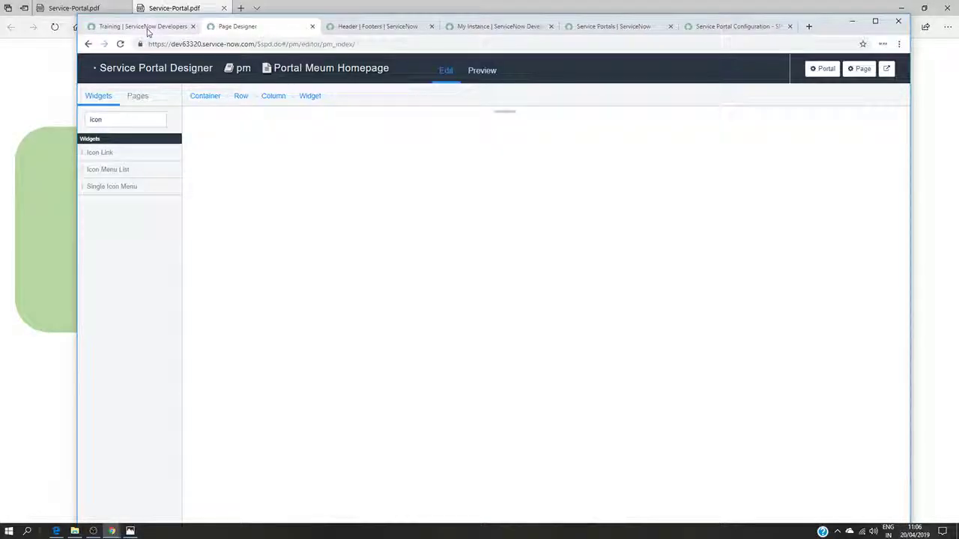
- Copy the parent class homepage-quicklinks from the container instructions in the training exercise
left_click(142, 26)
scroll(422, 257, "up", 15)
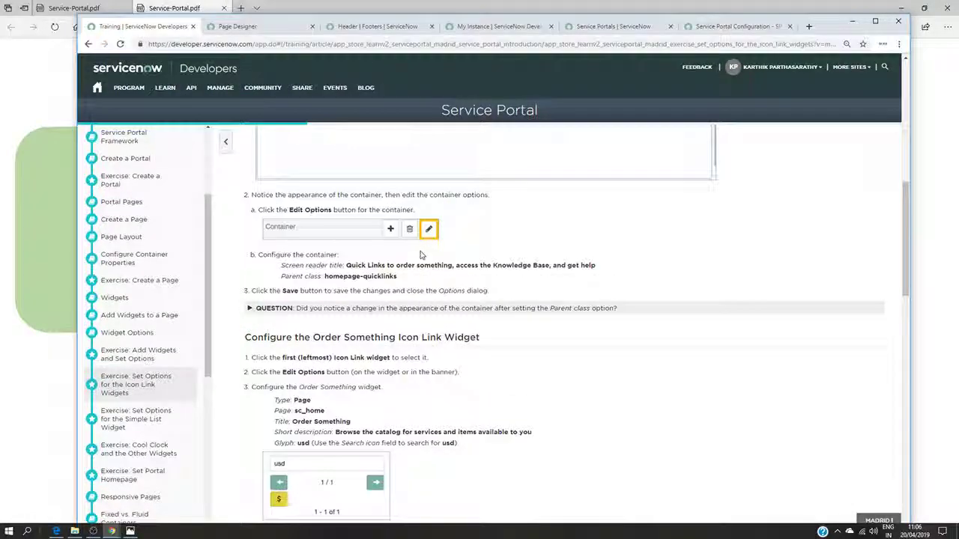
scroll(422, 257, "down", 1)
left_click_drag(397, 376, 323, 376)
key("ctrl+c")
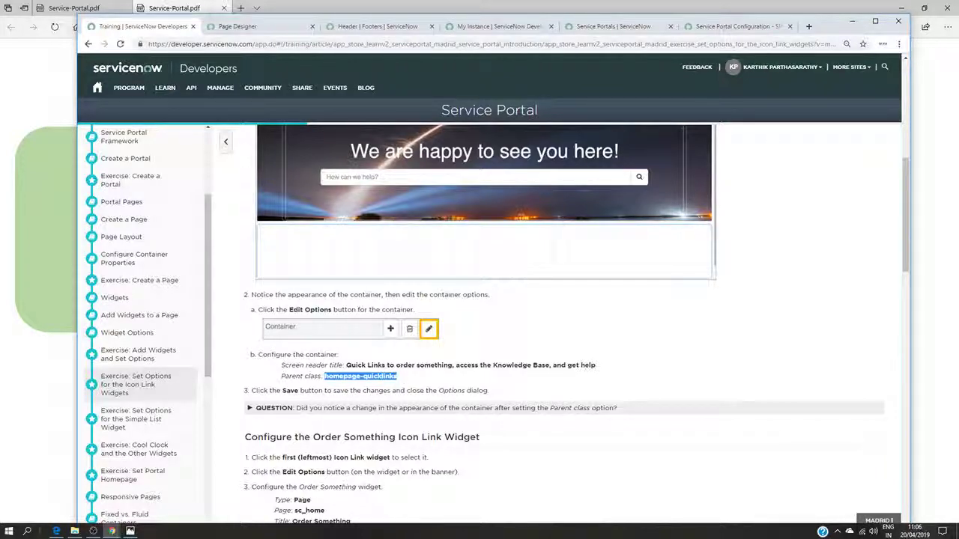
- Open the options of the container holding the three icon links, and set its parent class to homepage-quicklinks
left_click(237, 26)
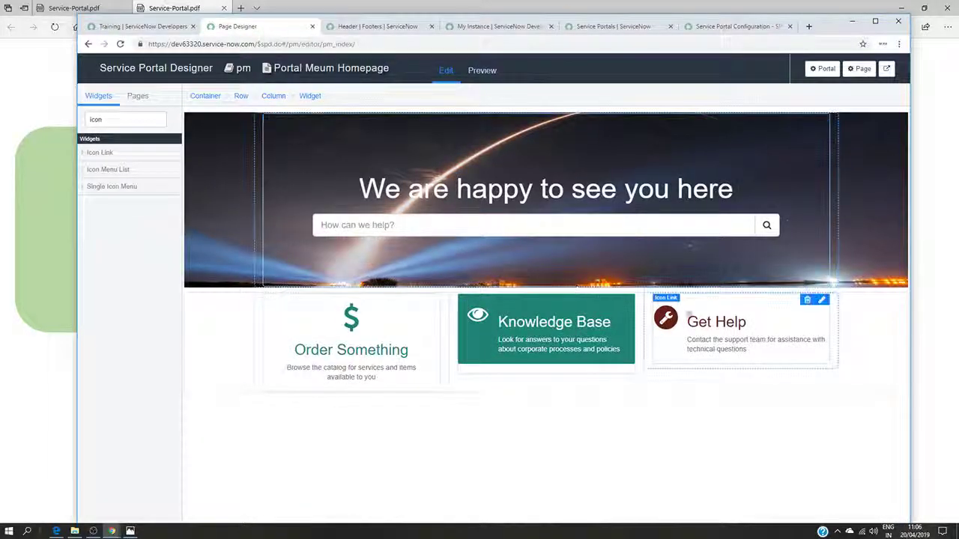
left_click(878, 327)
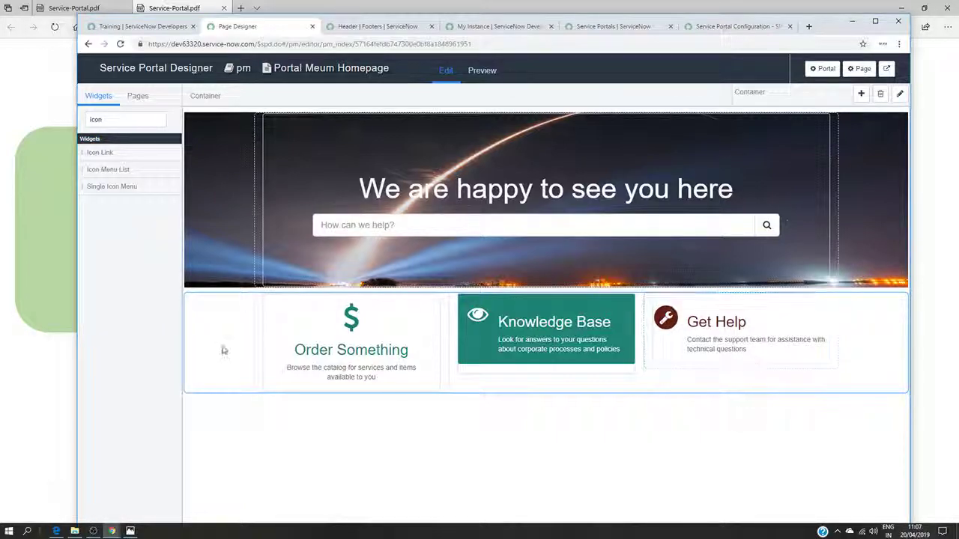
left_click(900, 95)
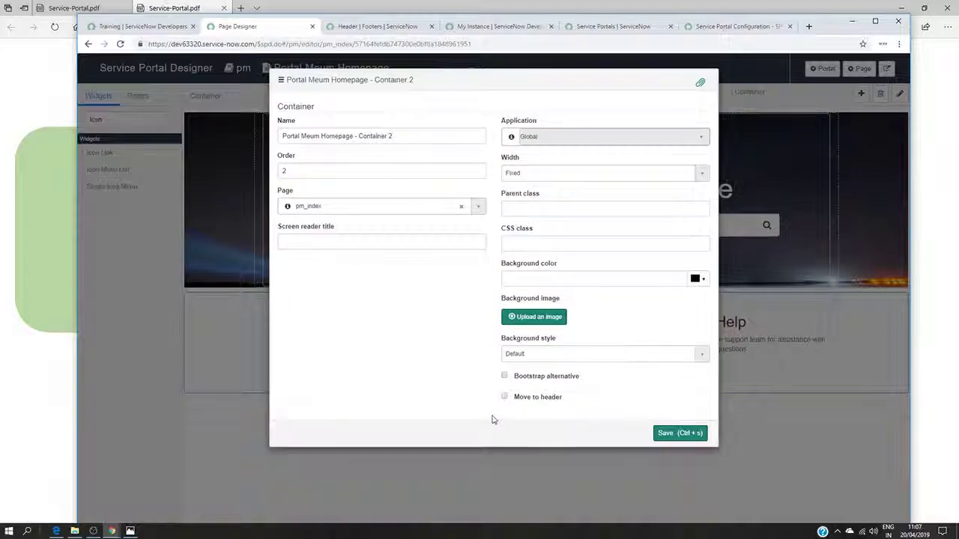
left_click(837, 439)
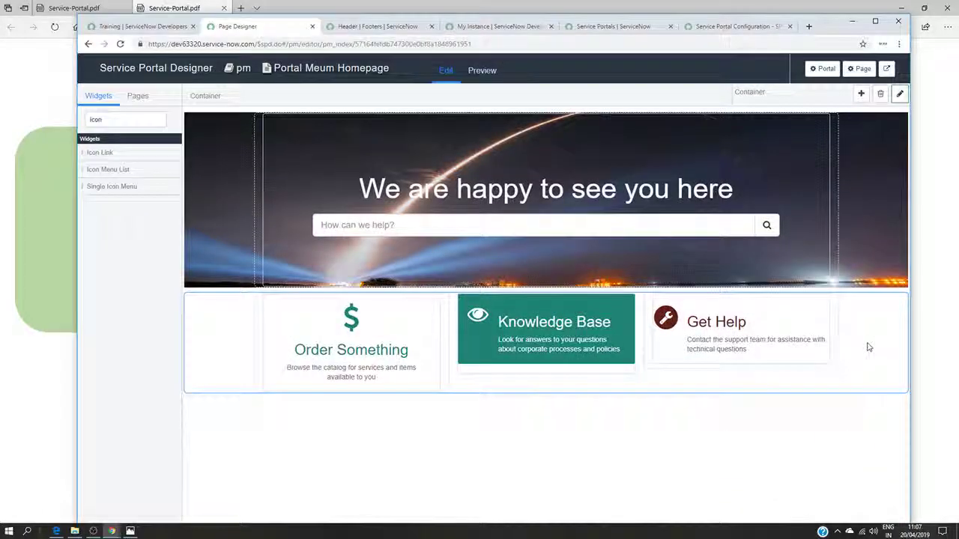
left_click(900, 94)
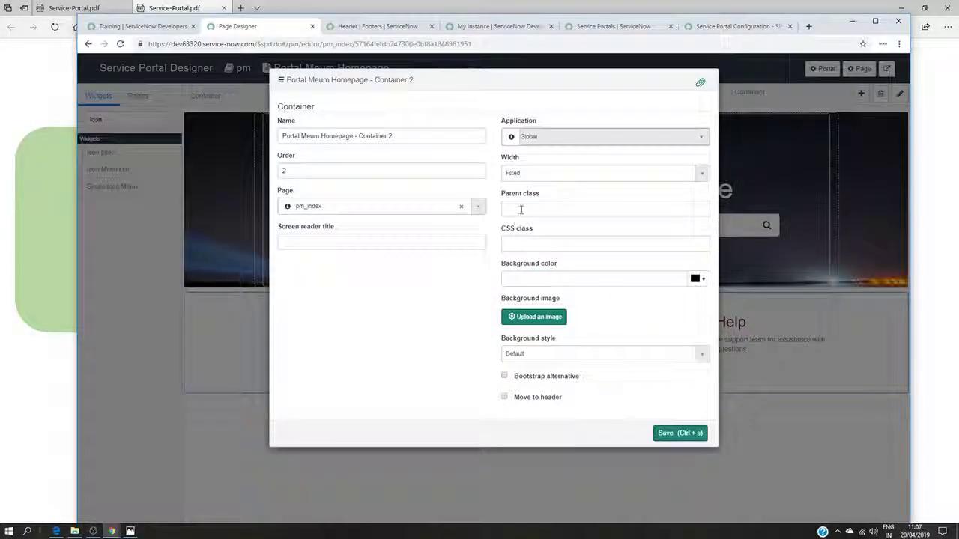
left_click(520, 210)
key("ctrl+v")
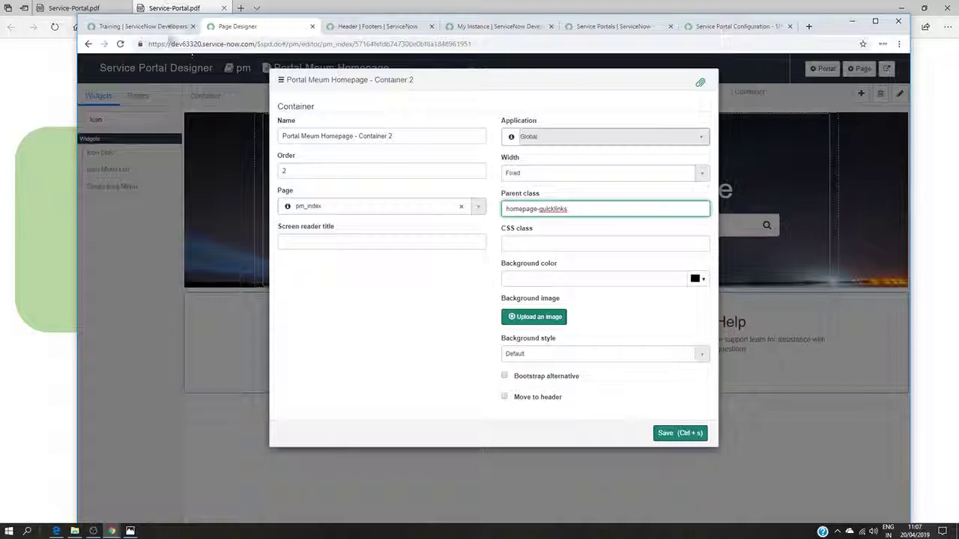
- Copy the screen reader title "Quick Links to order something, access the Knowledge Base, and get help" from the training exercise
left_click(146, 26)
mouse_move(602, 367)
left_mouse_down()
mouse_move(272, 366)
mouse_move(594, 362)
left_mouse_up()
key("ctrl+c")
left_click(355, 367)
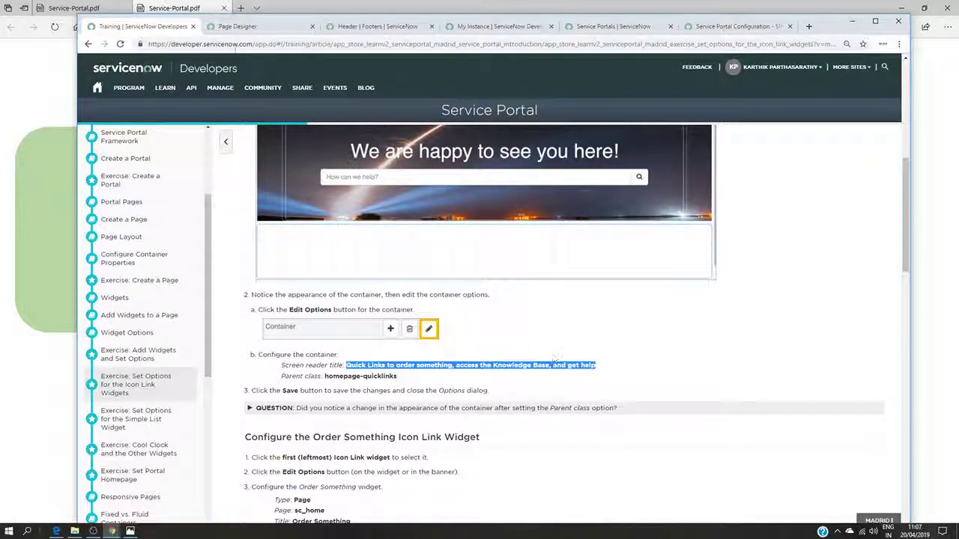
- Set the container's screen reader title to "Quick Links to order something, access the Knowledge Base, and get help", choose background style Cover, and save
left_click(241, 26)
left_click(308, 241)
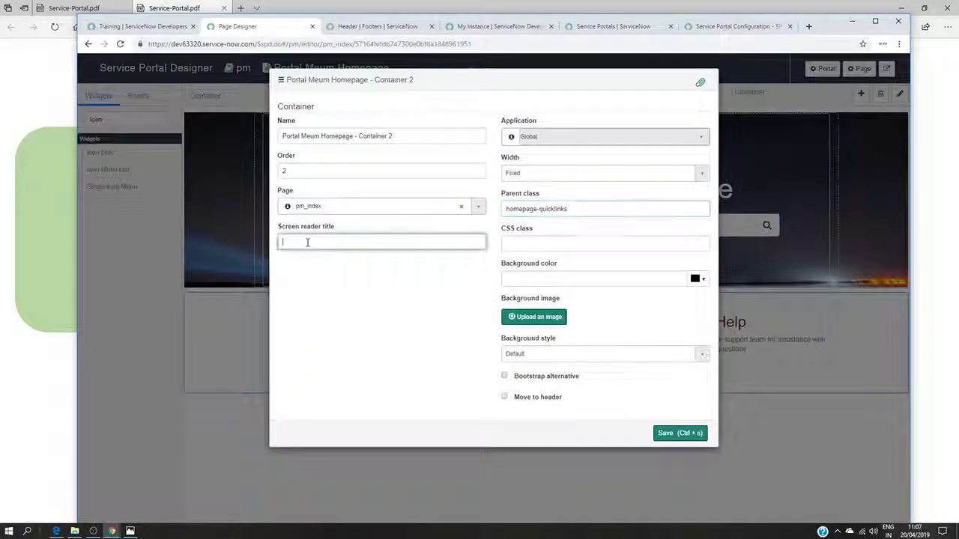
key("ctrl+v")
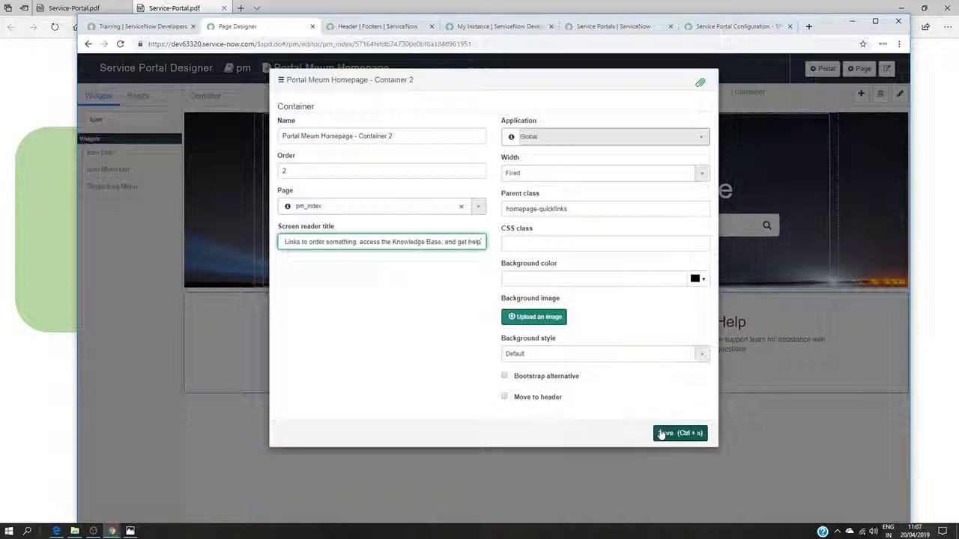
left_click(703, 355)
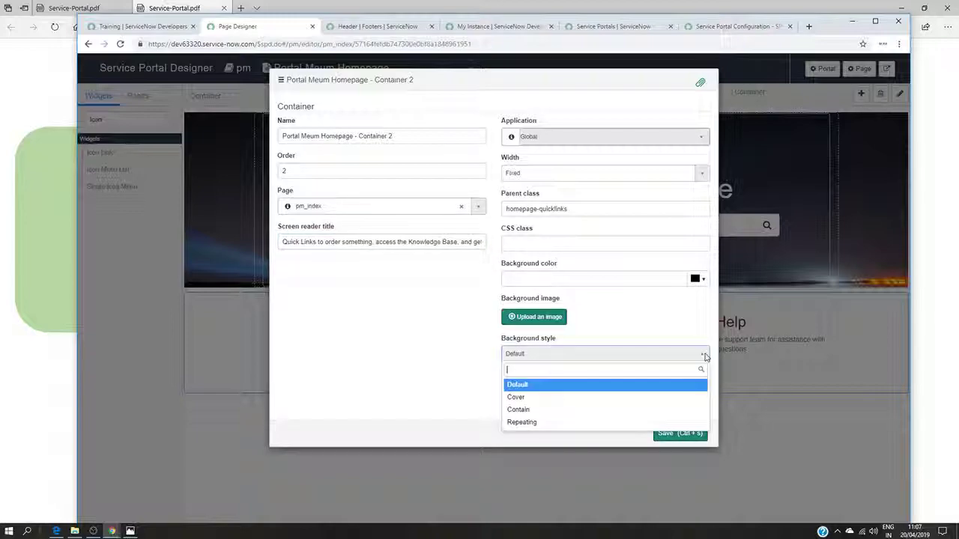
left_click(525, 395)
left_click(679, 433)
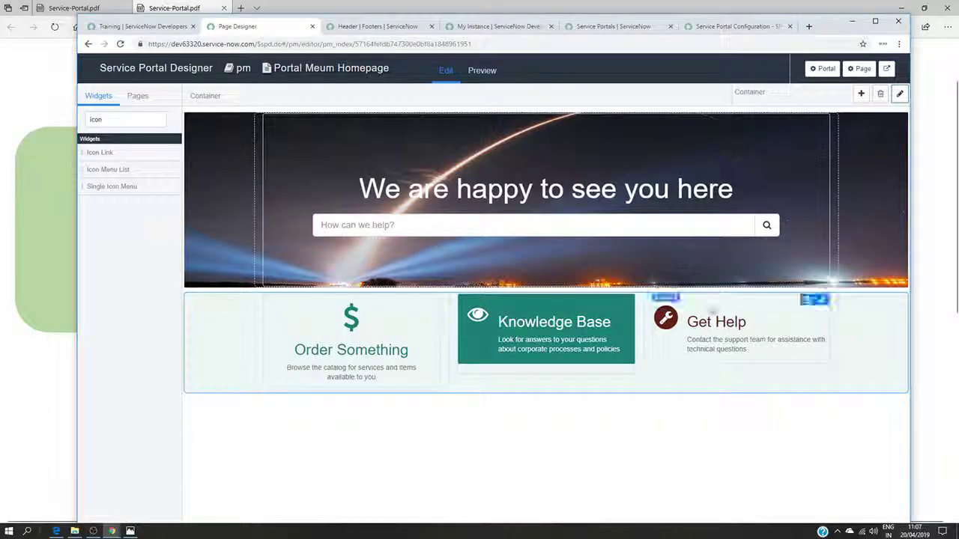
- Preview the homepage, compare it with Result.PNG, and return to editing
left_click(482, 70)
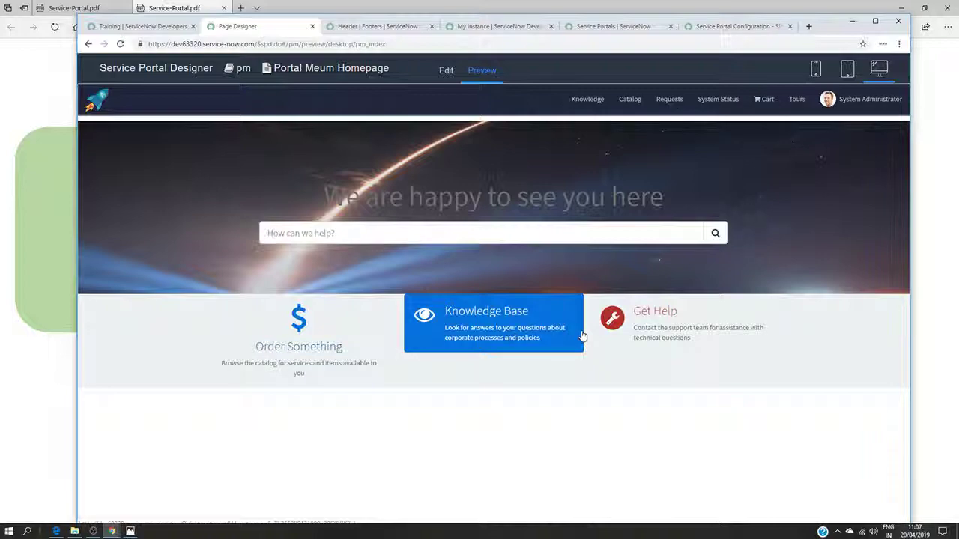
left_click(130, 531)
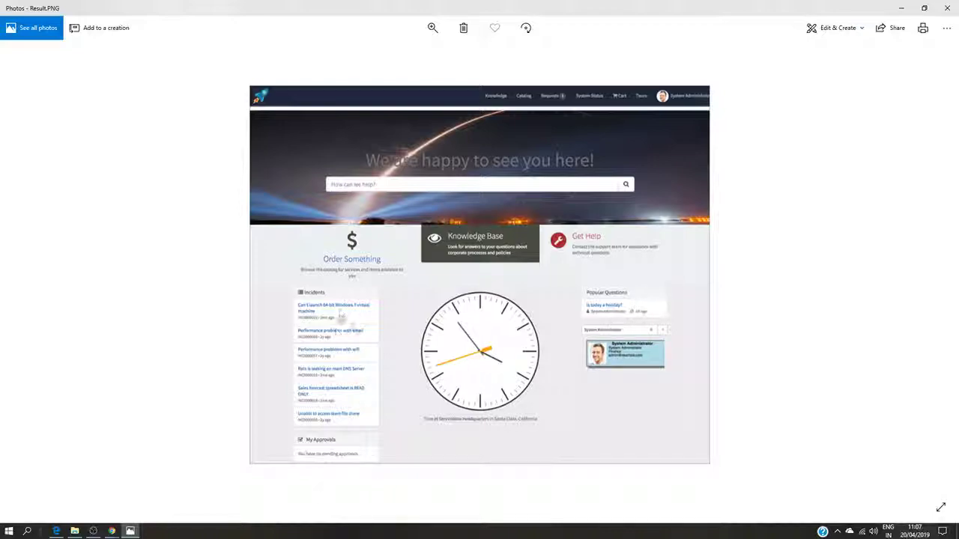
left_click(903, 6)
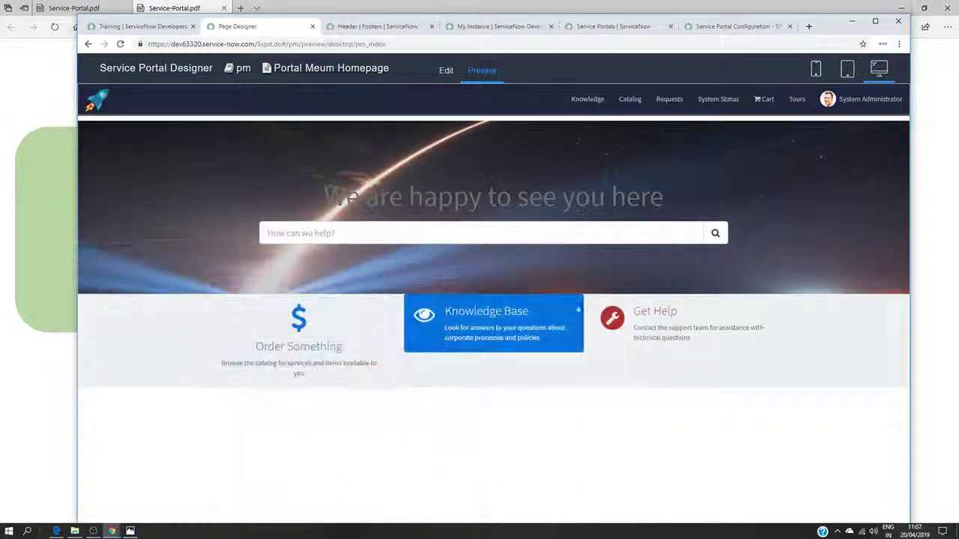
left_click(446, 70)
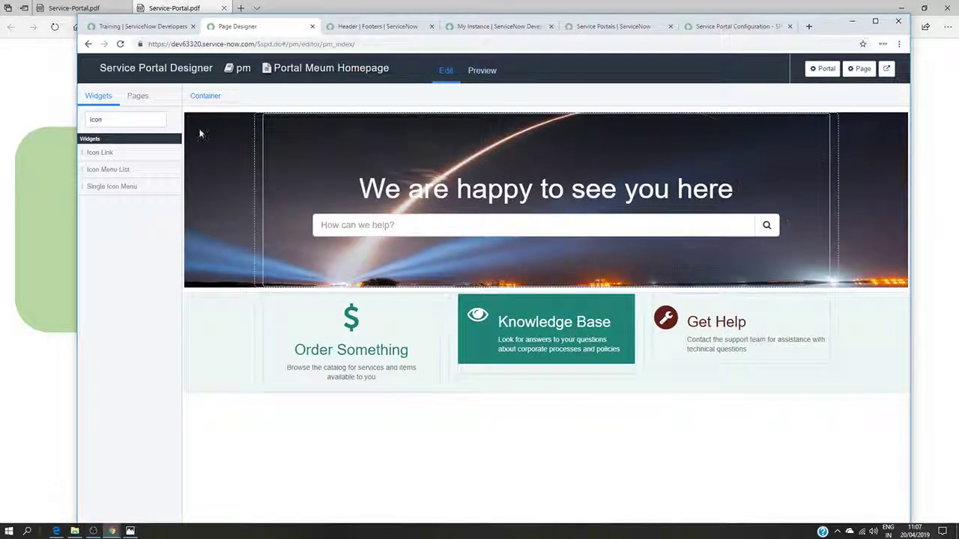
- Add a new container below the icon links container and give it a 3-6-3 column layout
left_click(887, 367)
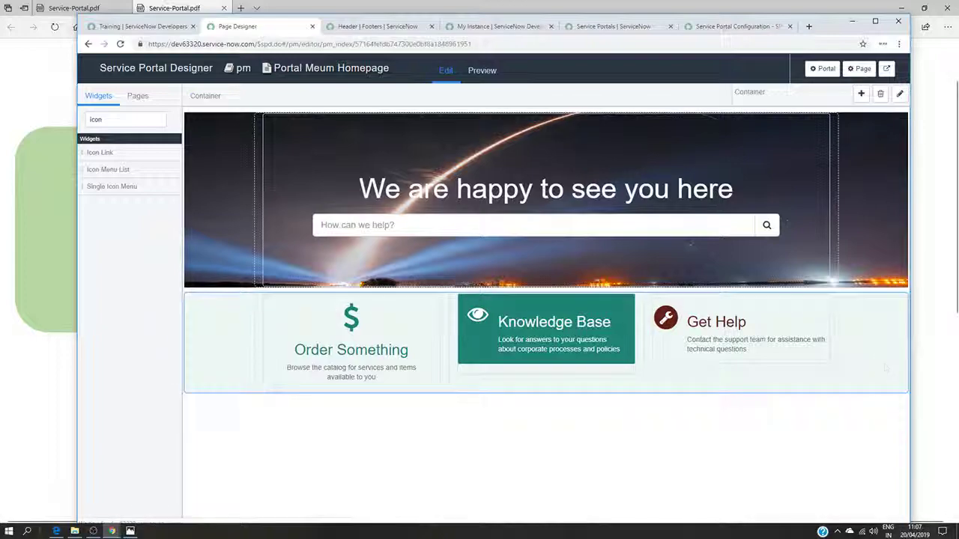
left_click(862, 93)
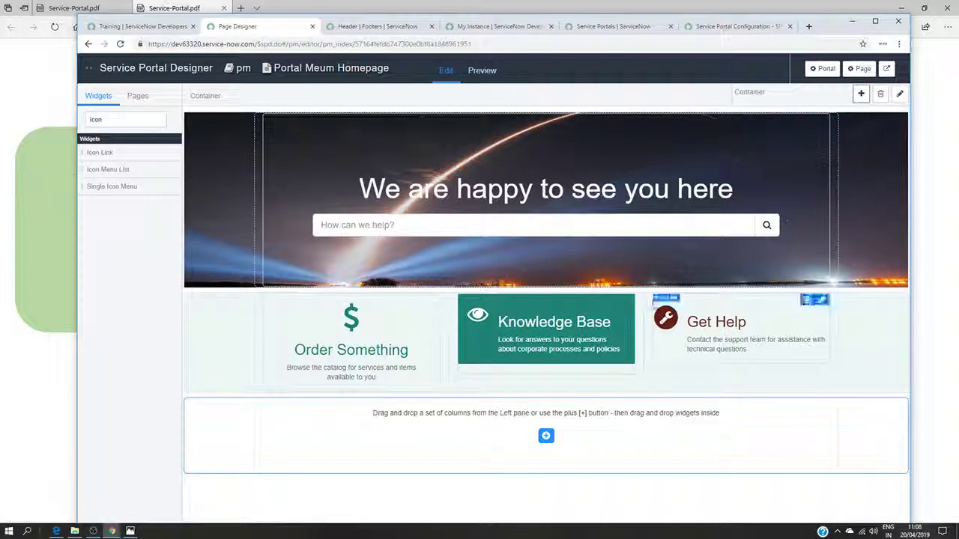
left_click(546, 436)
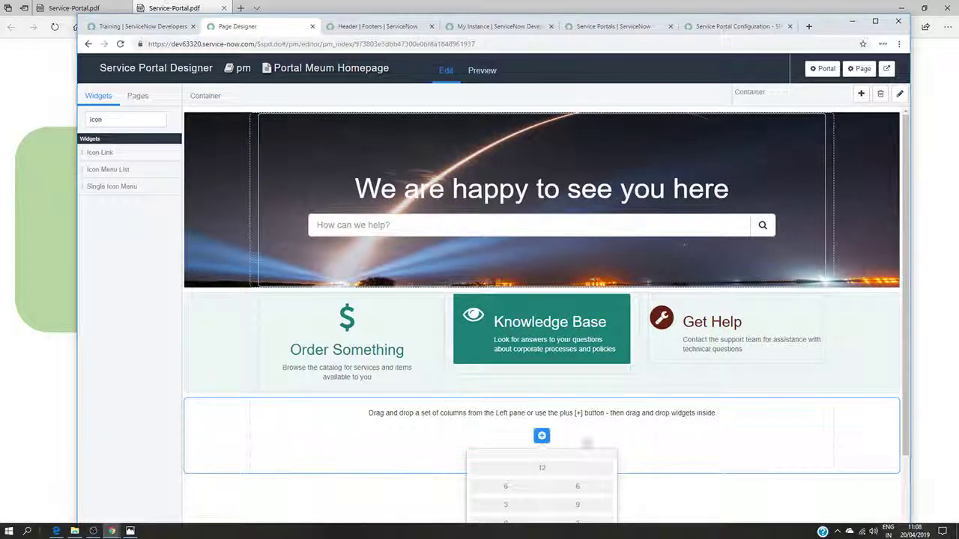
scroll(578, 441, "down", 1)
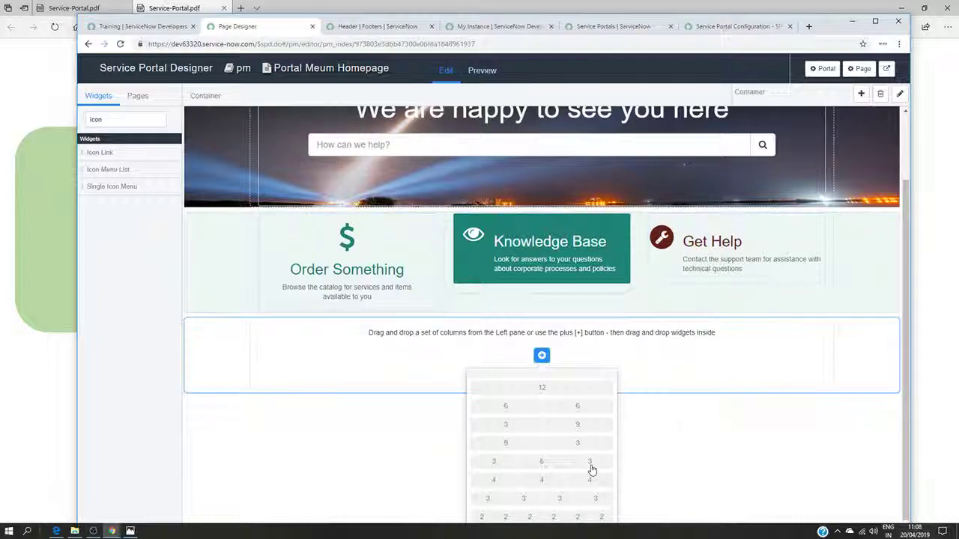
left_click(505, 471)
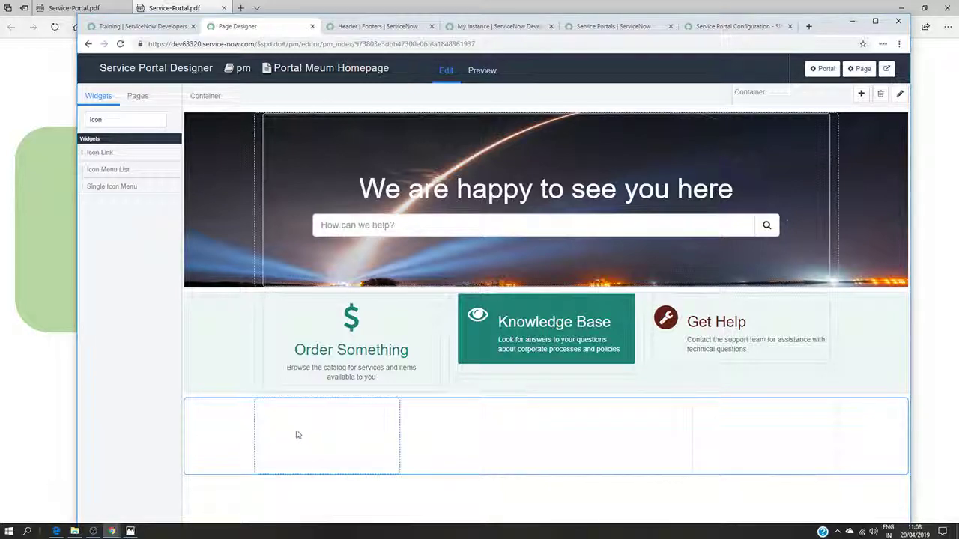
- Filter the widgets by "simple" and place the Simple List widget in the new container's first column
left_click(347, 437)
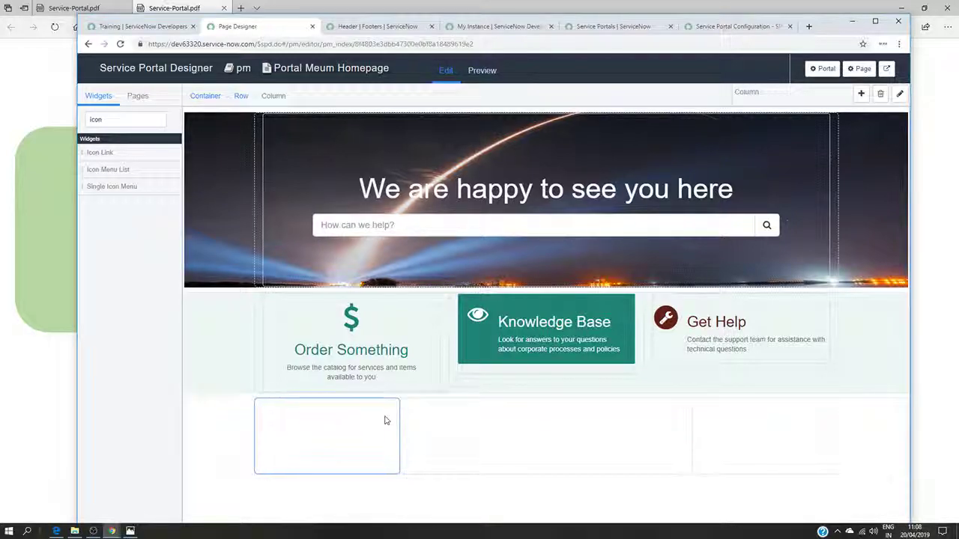
left_click(124, 119)
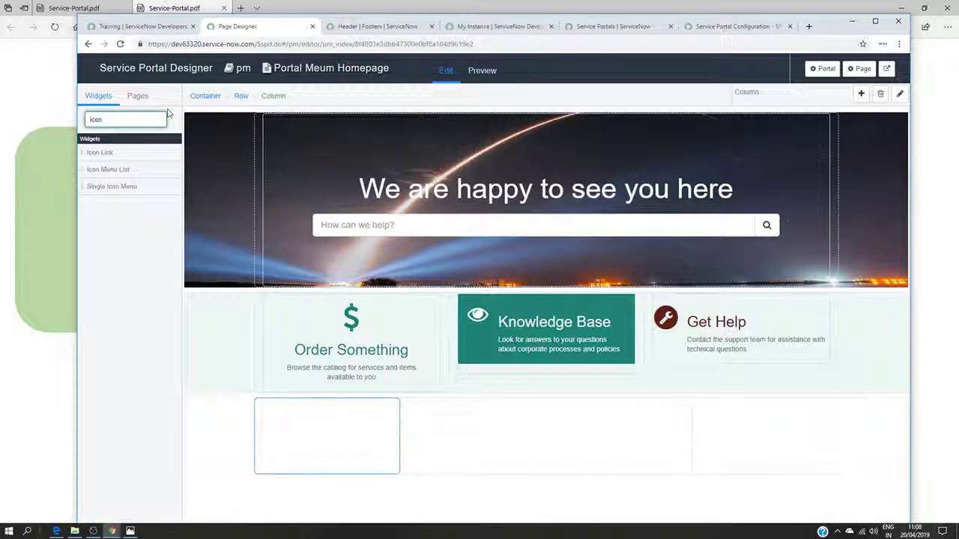
key("BackSpace")
key("BackSpace")
key("BackSpace")
key("BackSpace")
type("is")
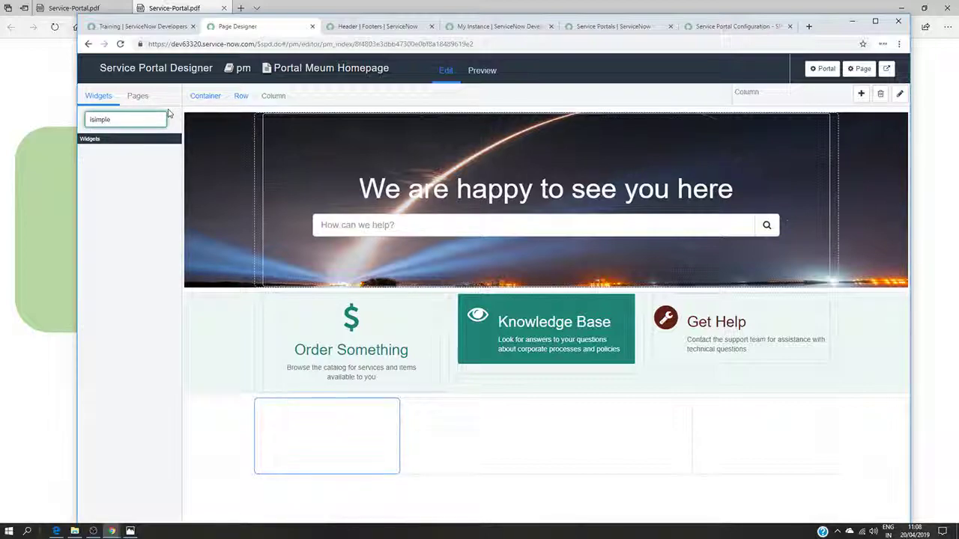
type("impl")
key("BackSpace")
key("BackSpace")
key("BackSpace")
key("BackSpace")
key("BackSpace")
key("BackSpace")
type("simpl")
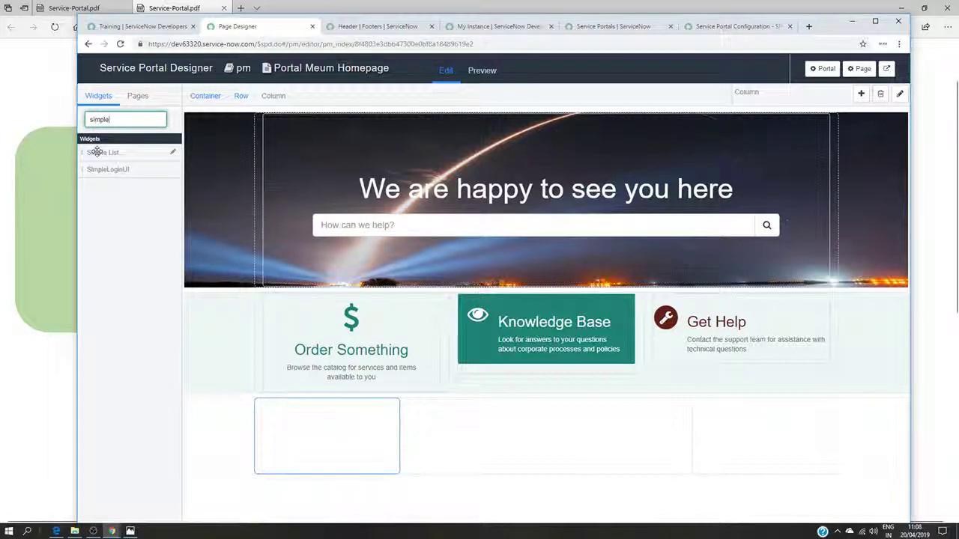
left_click_drag(96, 152, 323, 431)
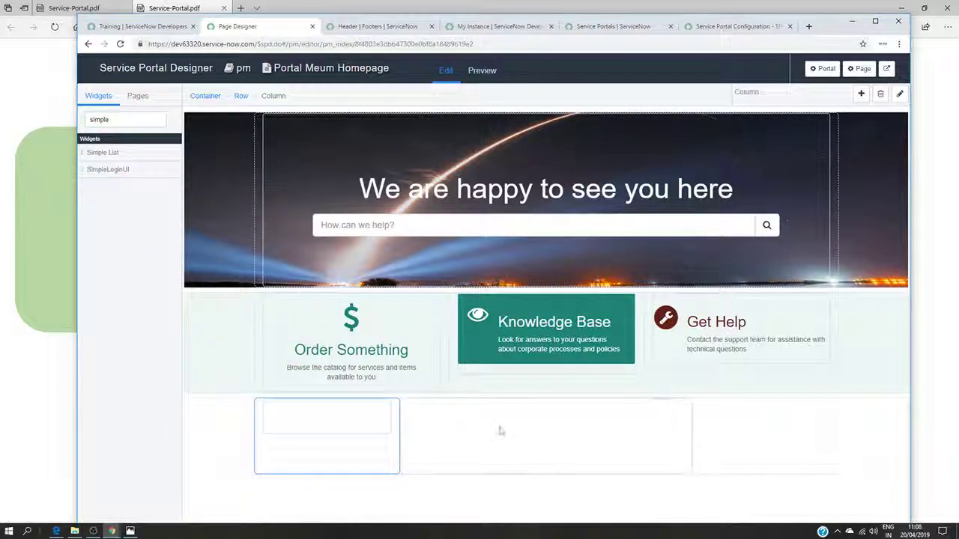
- Filter the widgets by "cool" and place the Cool Clock widget in the new container's wide middle column
left_click(500, 430)
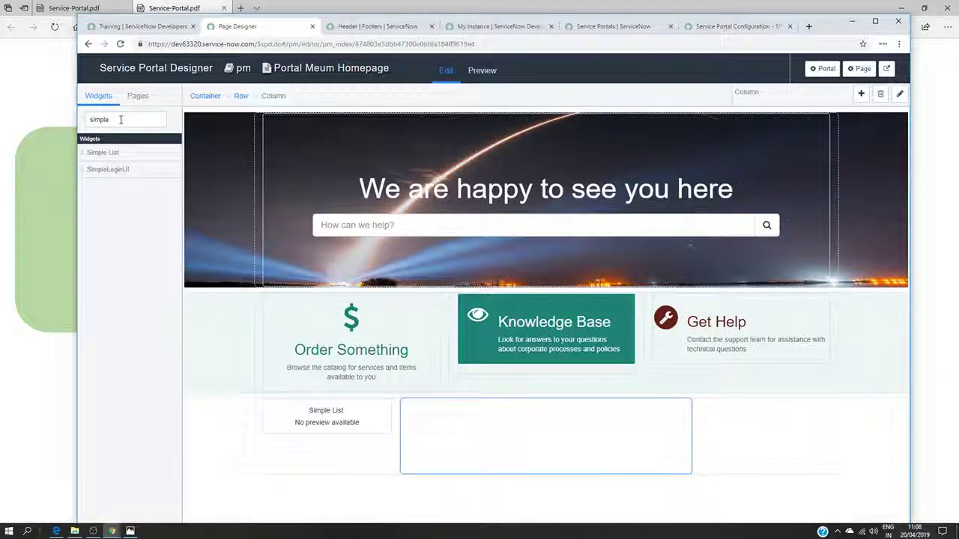
left_click(160, 120)
key("BackSpace")
key("BackSpace")
key("BackSpace")
key("BackSpace")
key("BackSpace")
key("BackSpace")
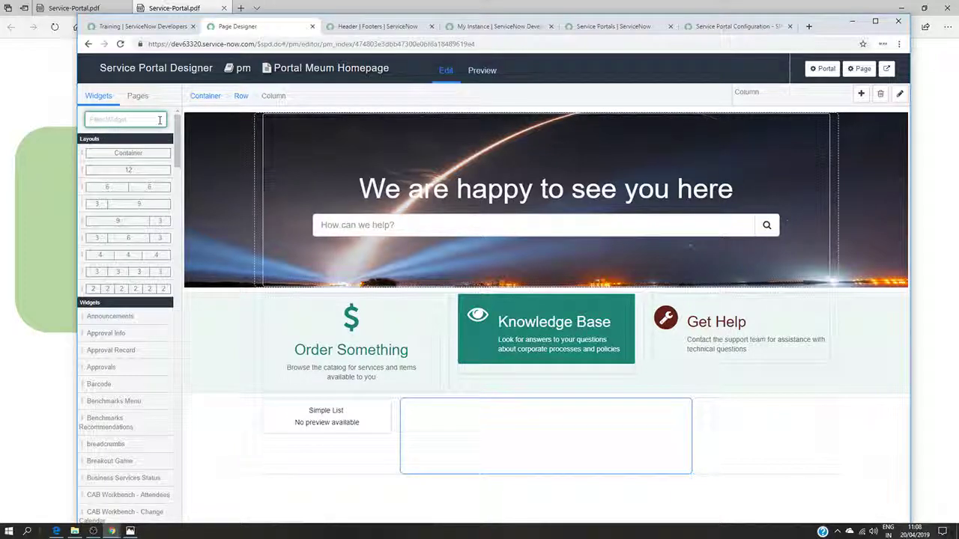
type("cool")
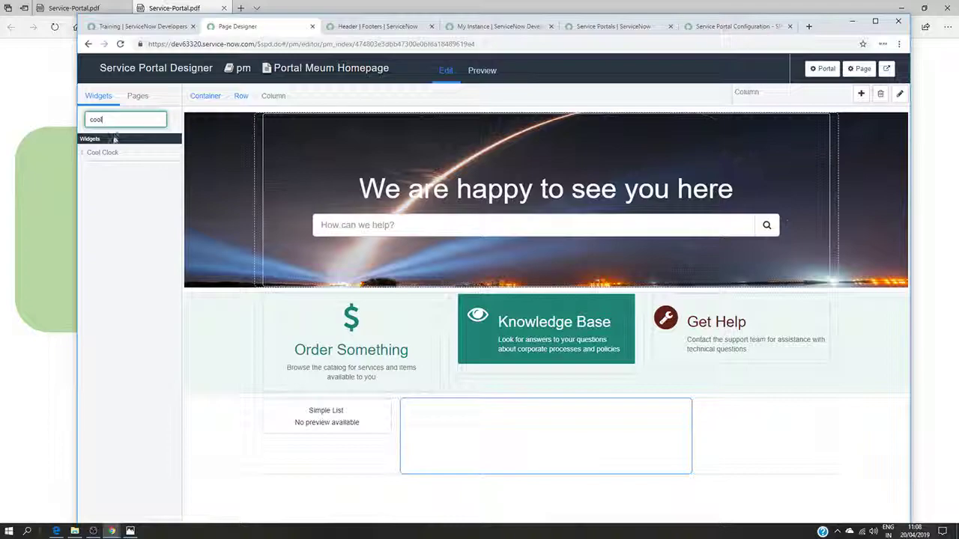
left_click_drag(113, 150, 559, 439)
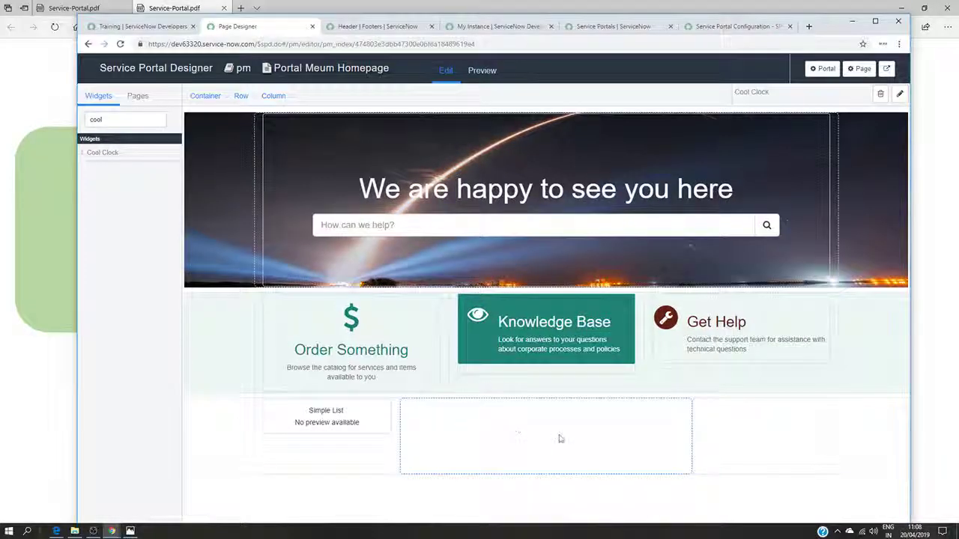
- Select the empty third column beside the clock and clear the widget filter
scroll(739, 362, "down", 1)
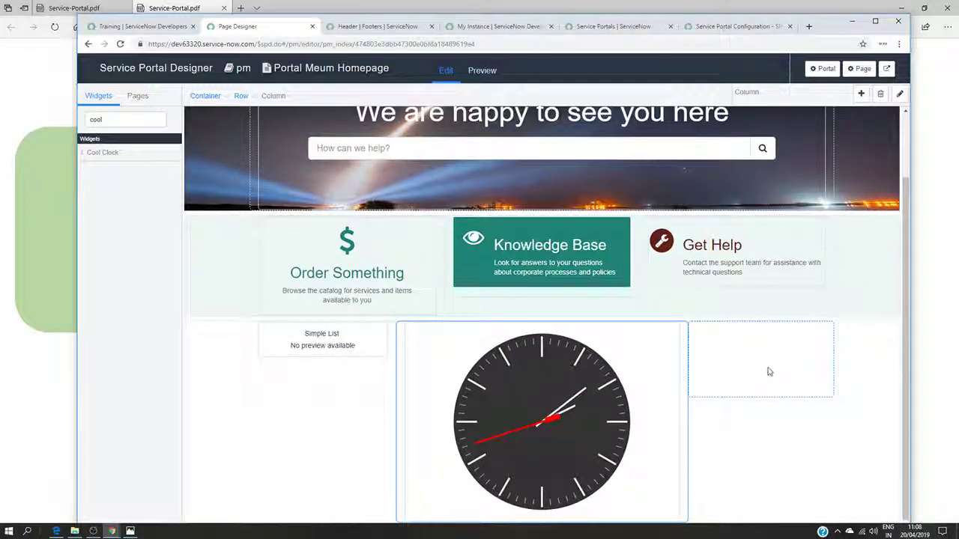
left_click(763, 359)
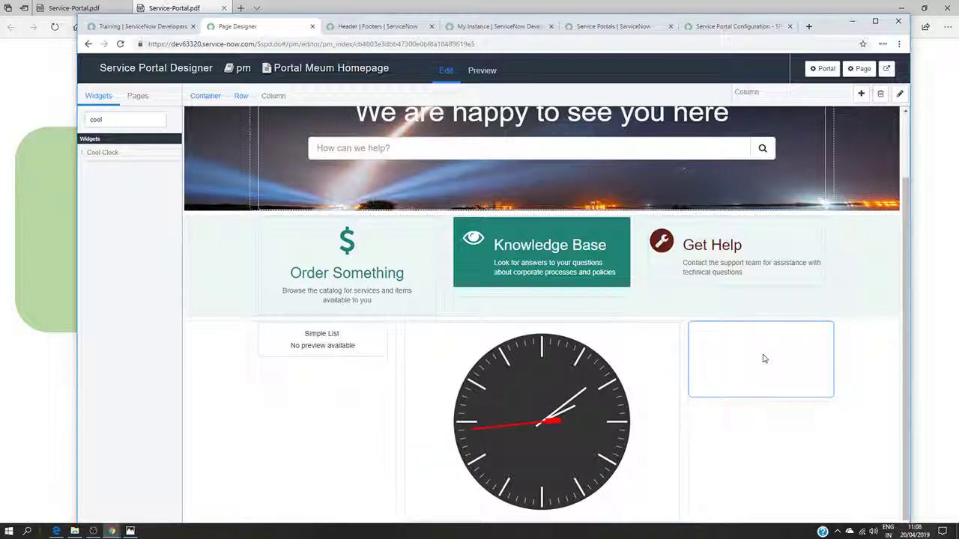
left_click(128, 120)
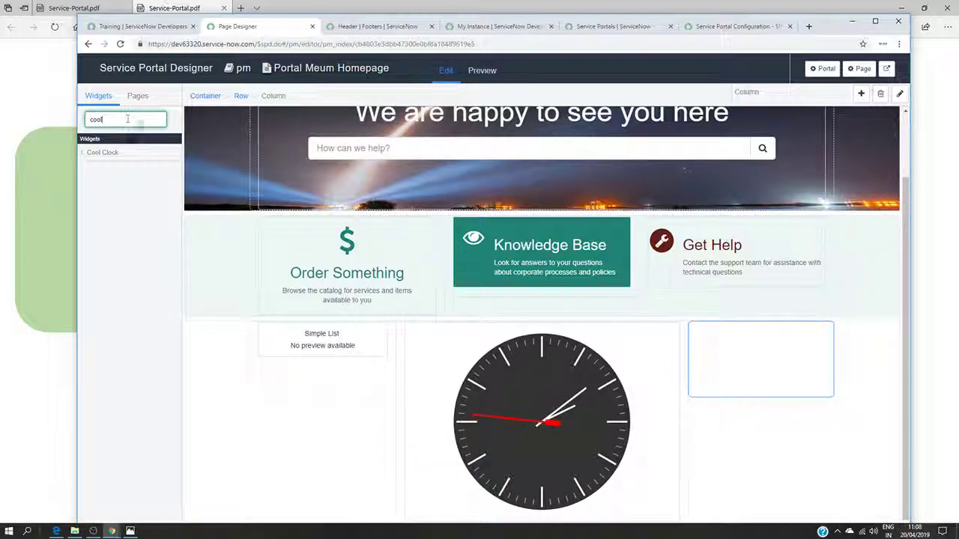
key("BackSpace")
key("BackSpace")
key("BackSpace")
key("BackSpace")
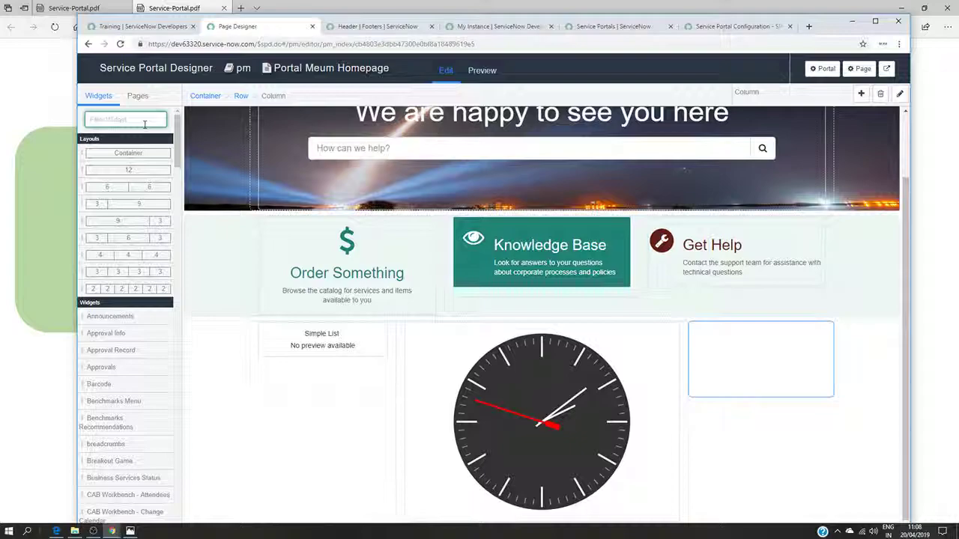
- Filter the widgets by "pop", add the Popular Questions widget to the empty column beside the clock, and clear the widget filter
type("pop")
left_click_drag(138, 152, 767, 357)
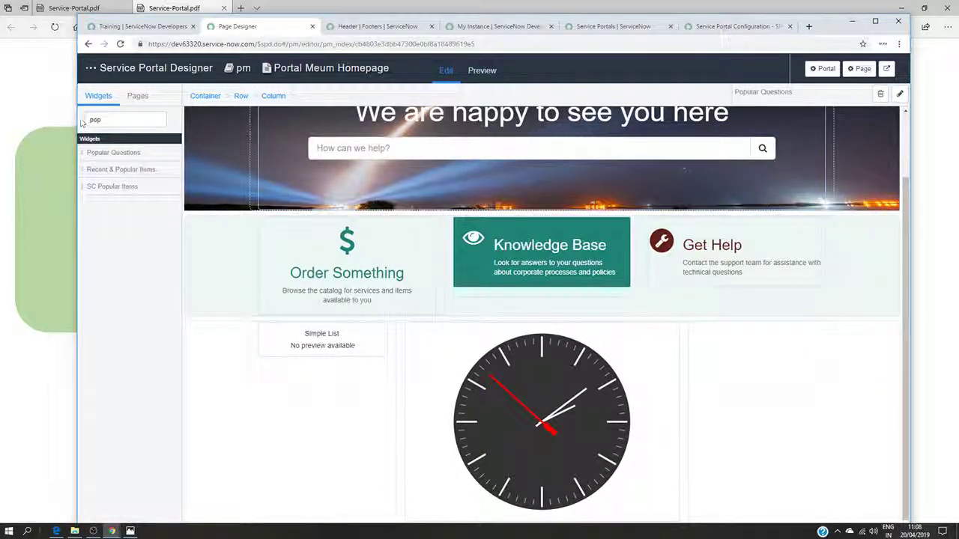
left_click(117, 123)
key("BackSpace")
key("BackSpace")
key("BackSpace")
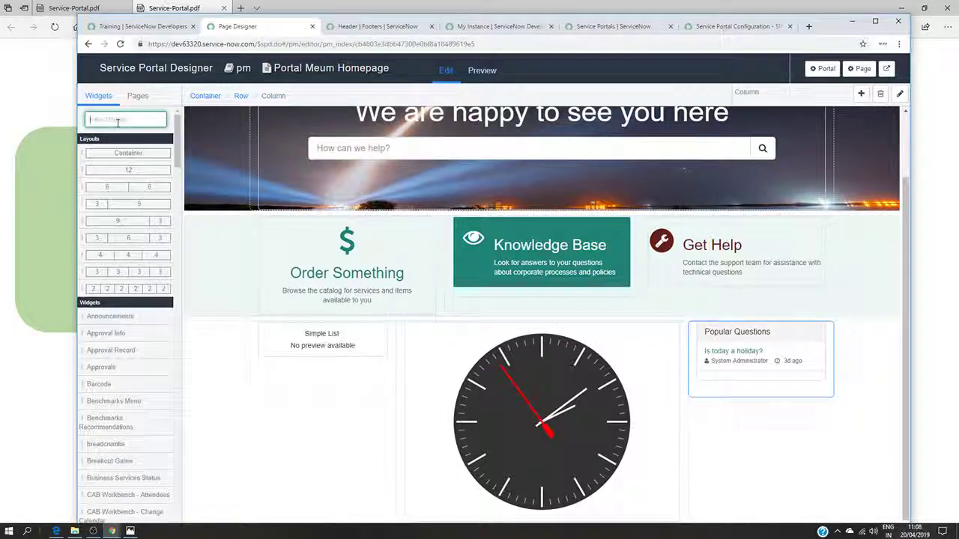
- Filter the widgets by "organ" and try to place the Organization Chart widget below Popular Questions
type("orag")
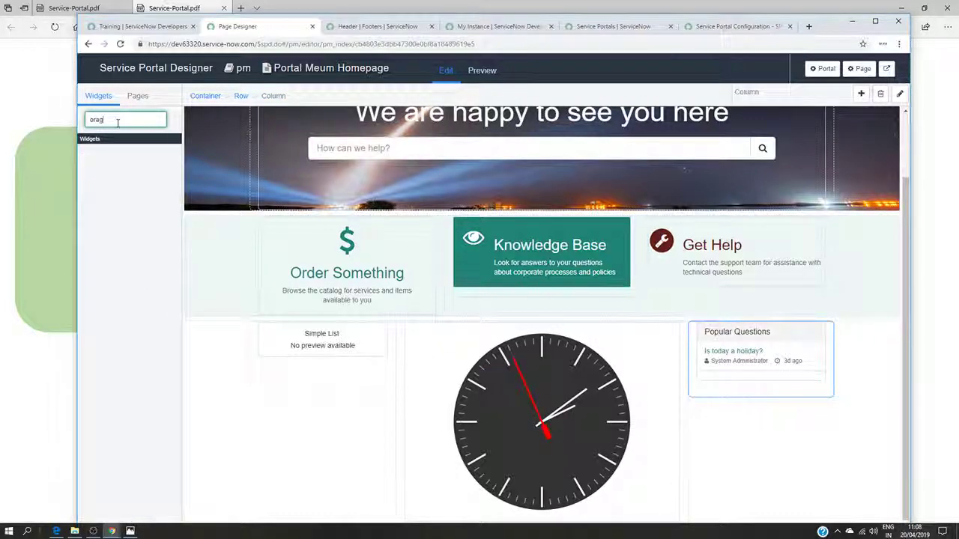
key("BackSpace")
type("gan")
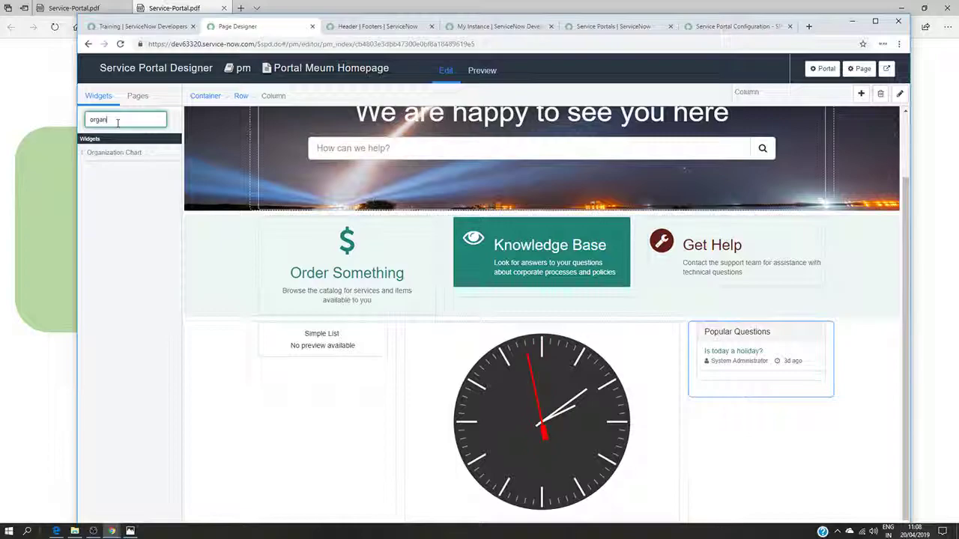
left_click_drag(142, 152, 756, 404)
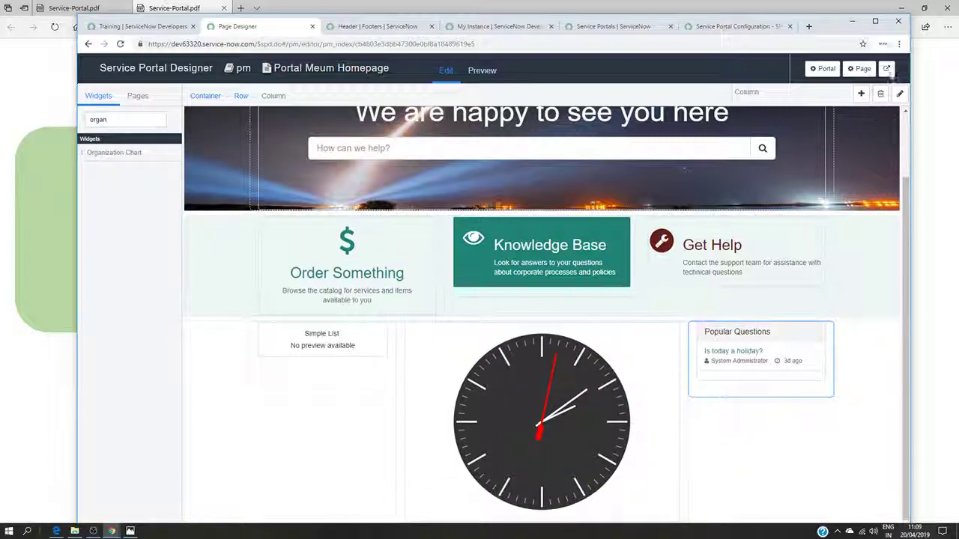
- Maximize the browser window and select the column containing the Simple List widget
left_click(877, 22)
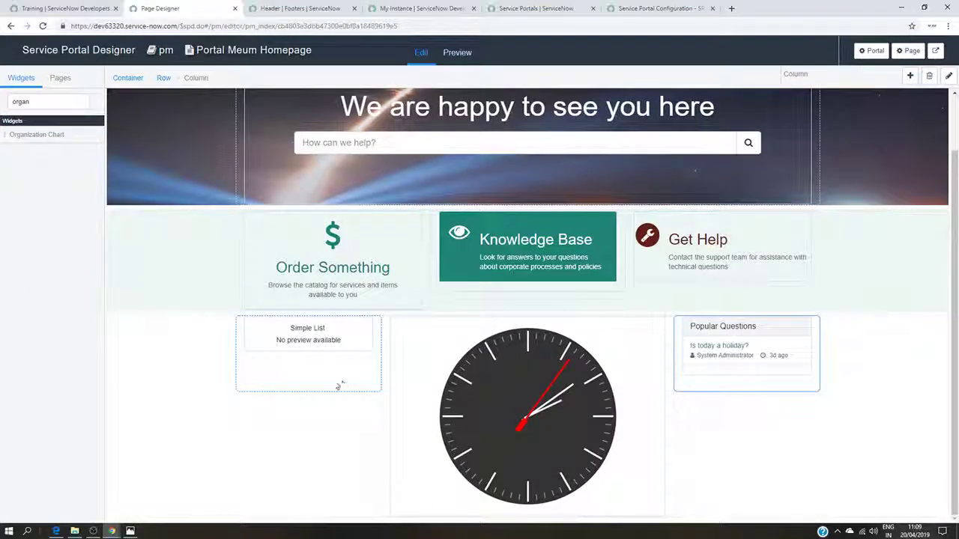
left_click(339, 350)
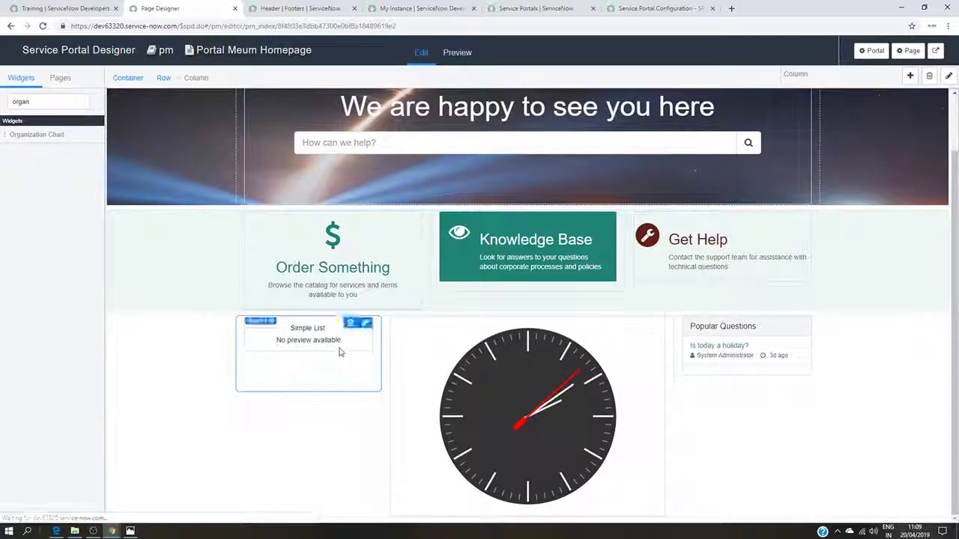
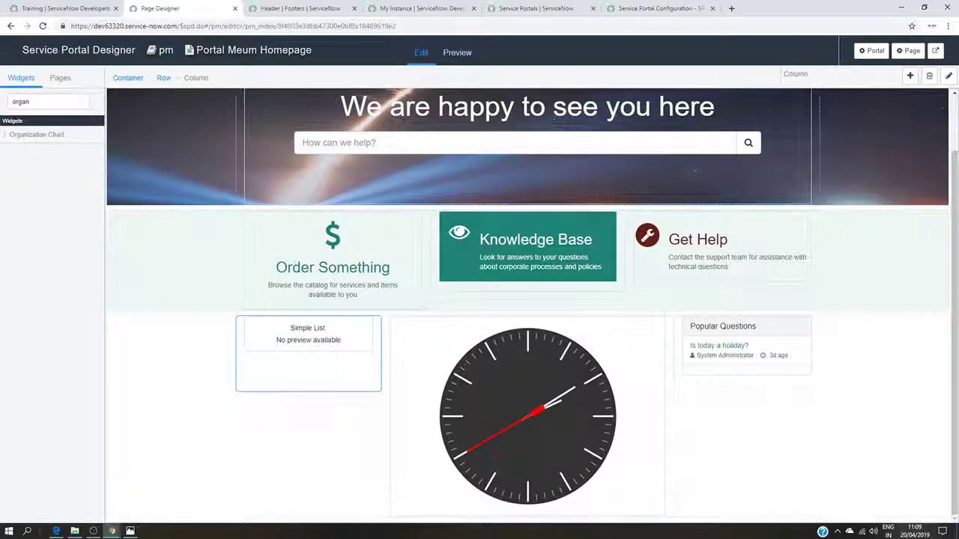
- Log in to the developer instance from the My Instance page and display the list of open incidents
left_click(447, 7)
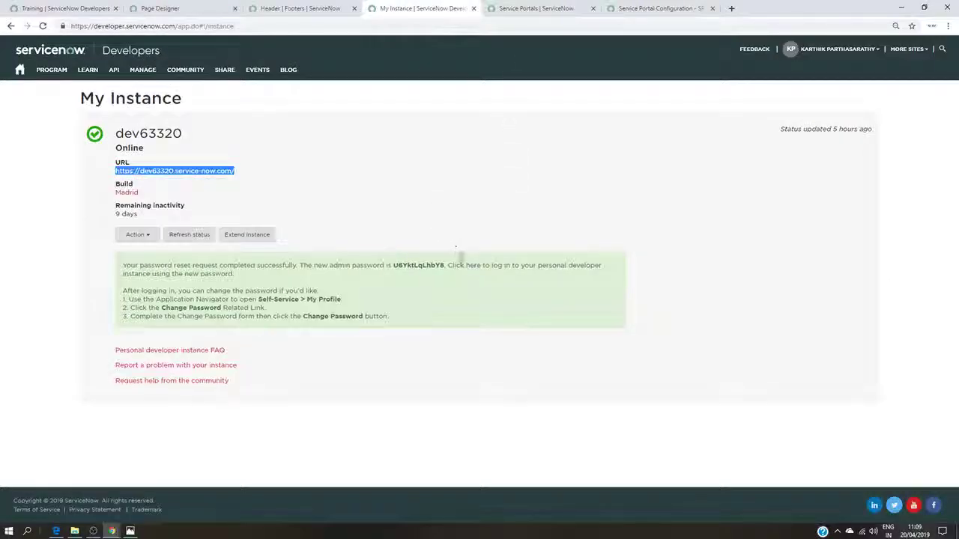
left_click(476, 266)
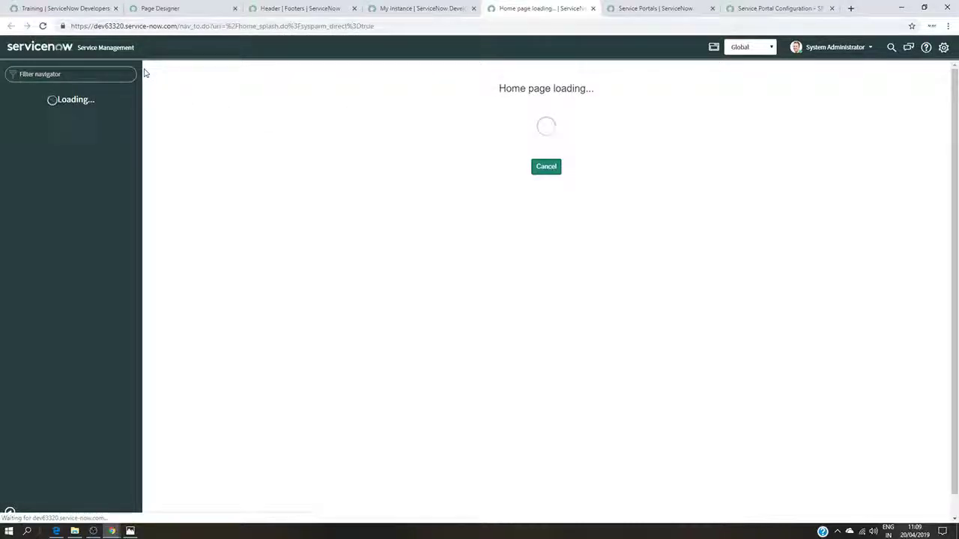
type("Inci")
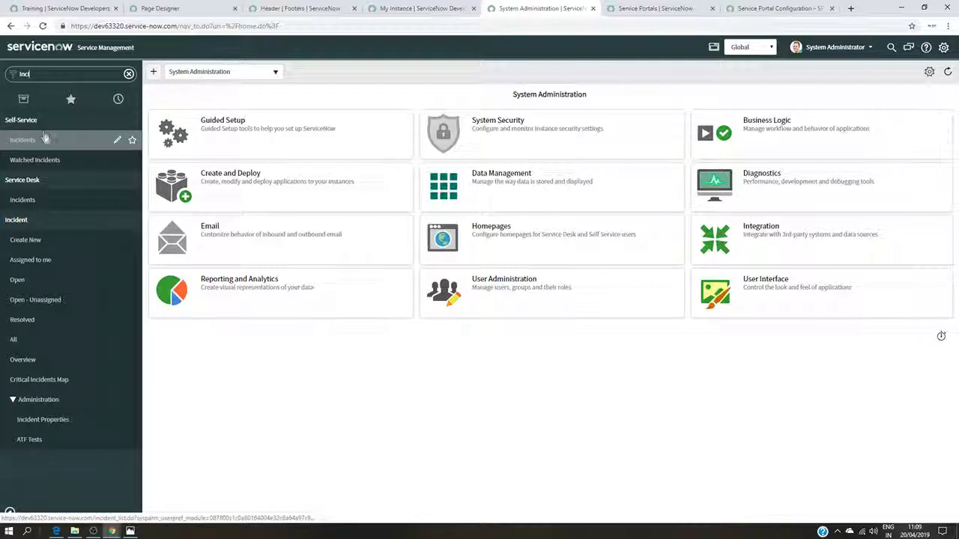
left_click(24, 287)
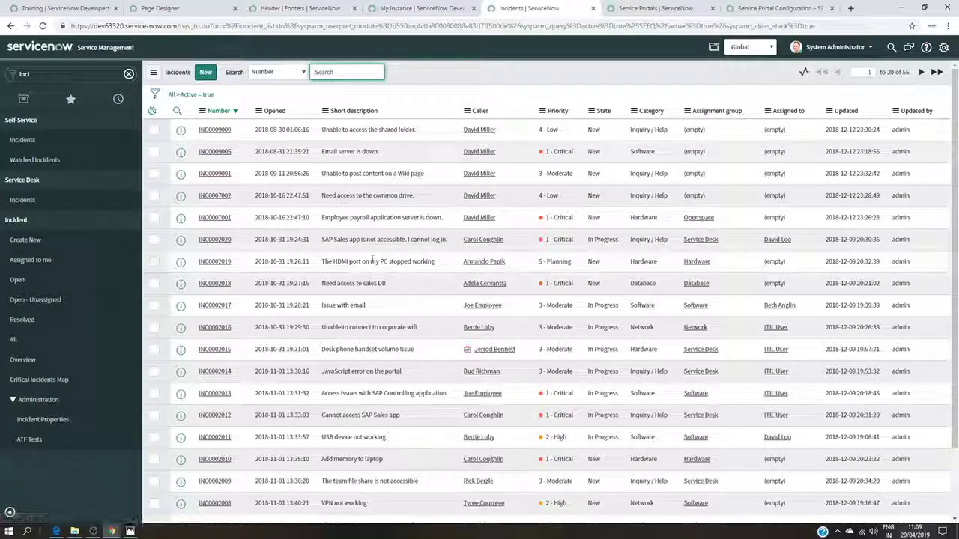
- Show the incident list's filter conditions and add a second condition joined with AND
left_click(155, 93)
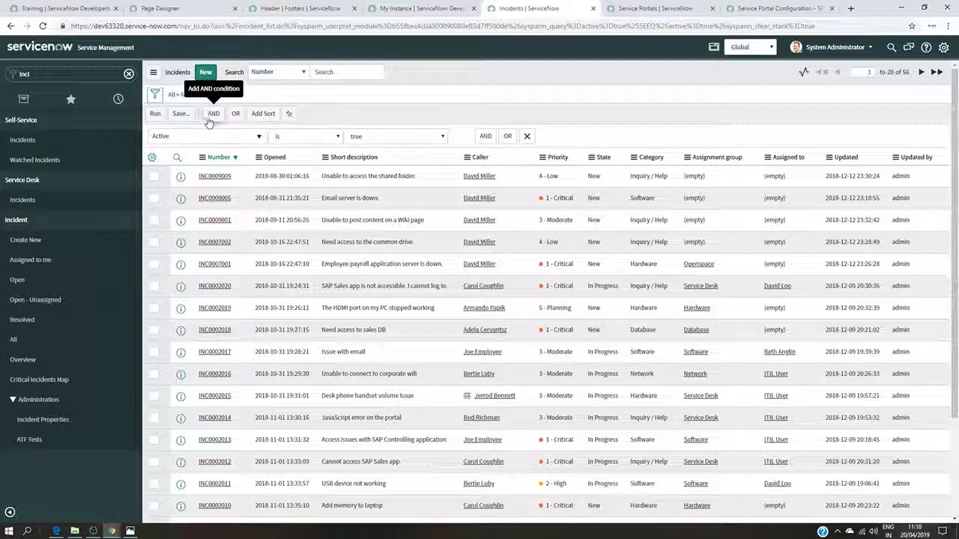
left_click(214, 113)
left_click(258, 173)
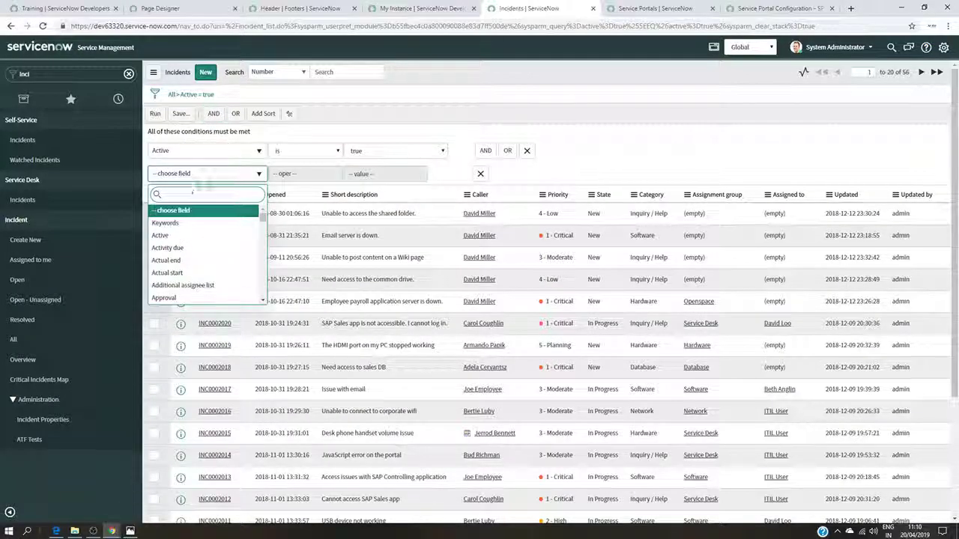
- Try Updated and Updated by as the field of the second filter condition
type("up")
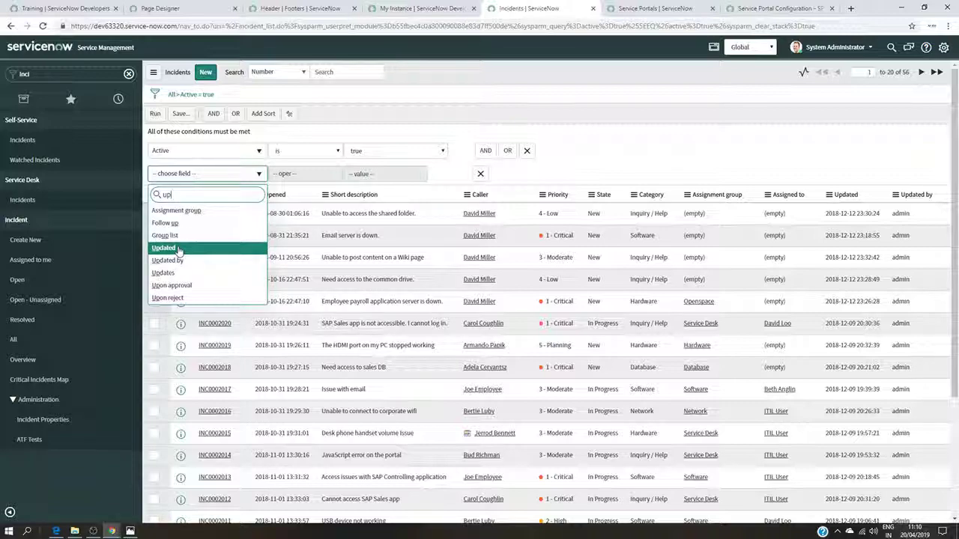
key("Return")
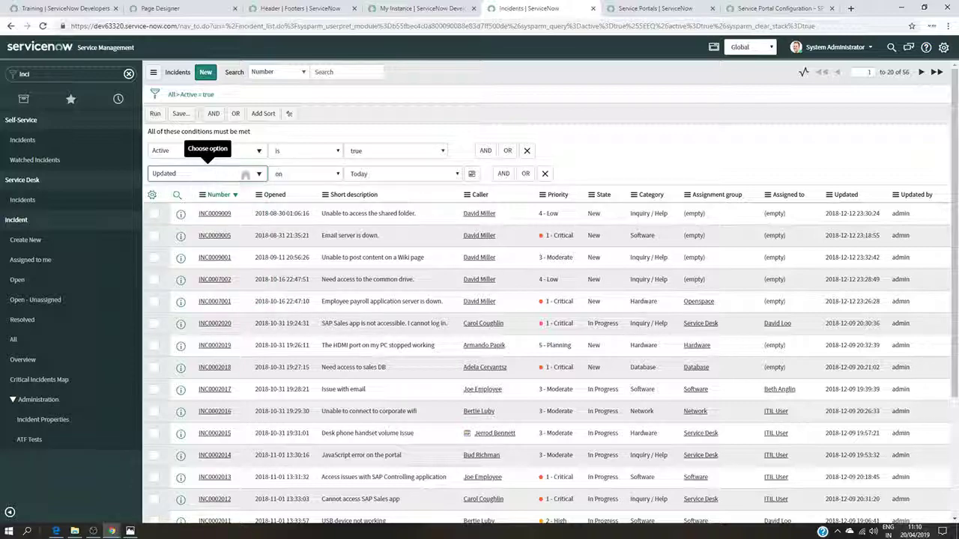
left_click(185, 176)
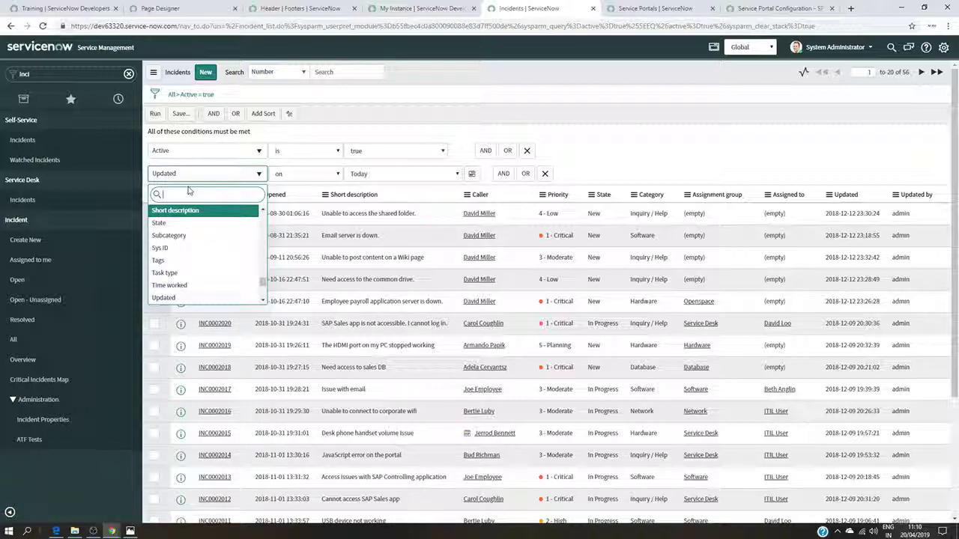
type("upda")
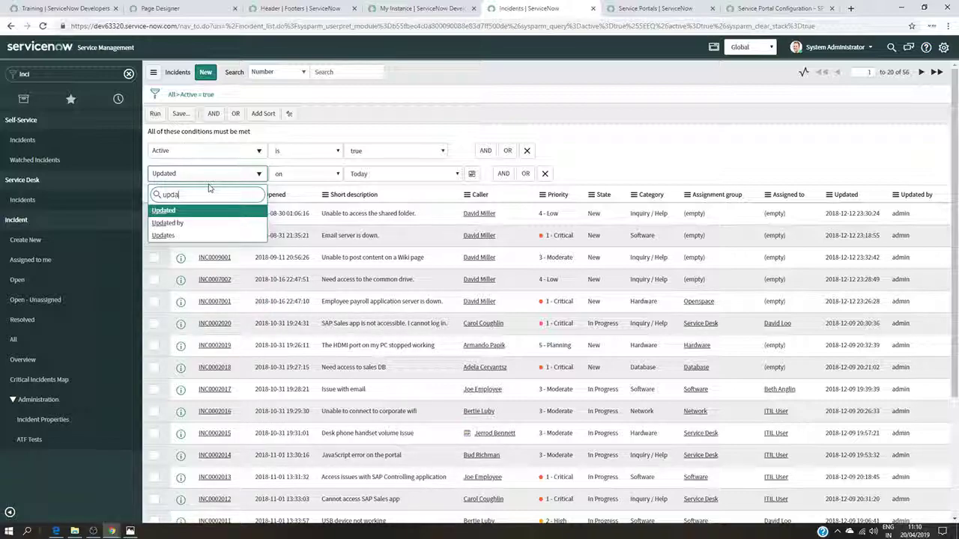
left_click(197, 222)
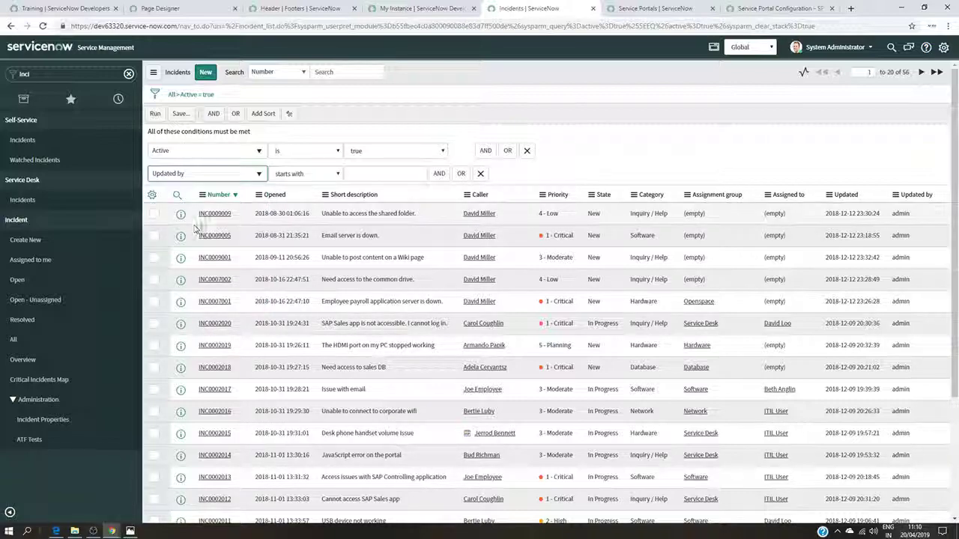
left_click(339, 174)
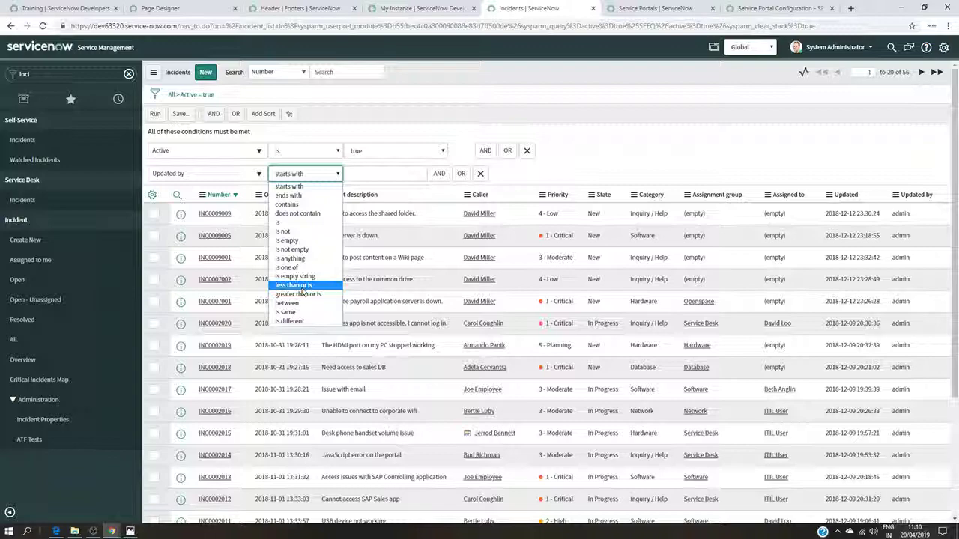
left_click(253, 175)
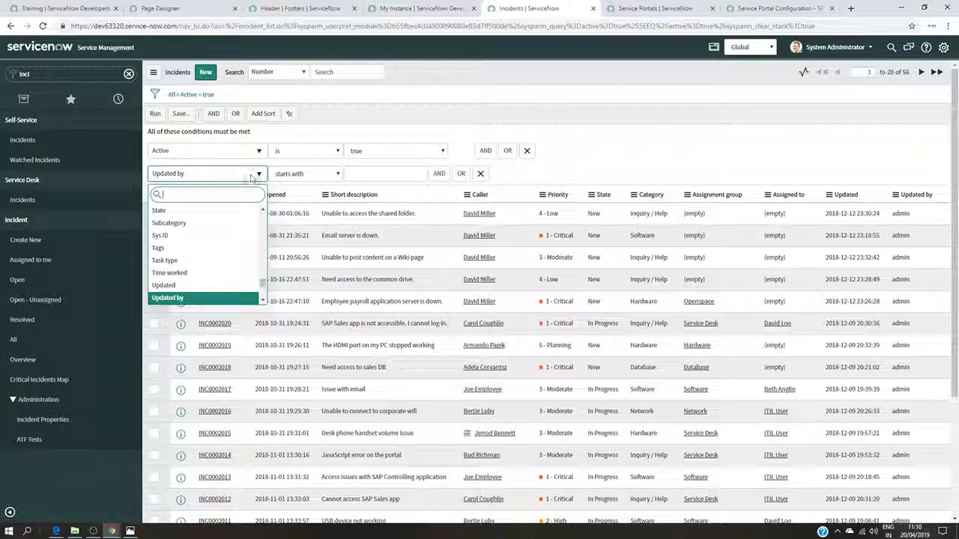
left_click(184, 286)
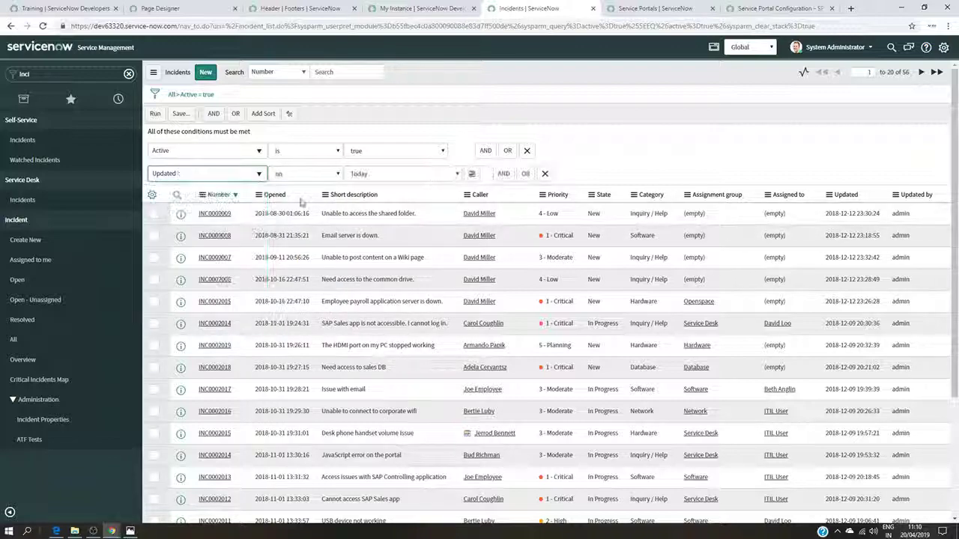
- Try Opened as the field of the second filter condition and check its available operators
left_click(337, 177)
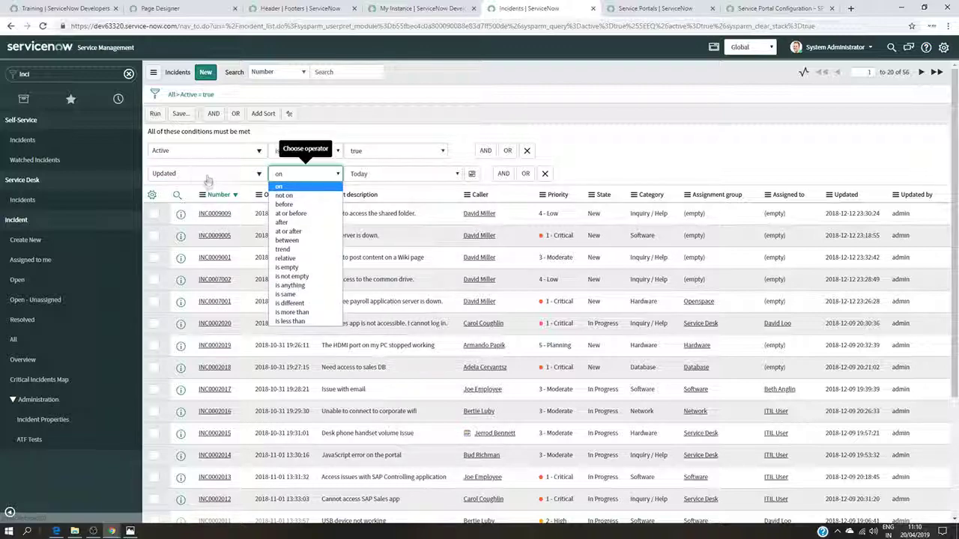
left_click(213, 179)
left_click(259, 177)
left_click(213, 178)
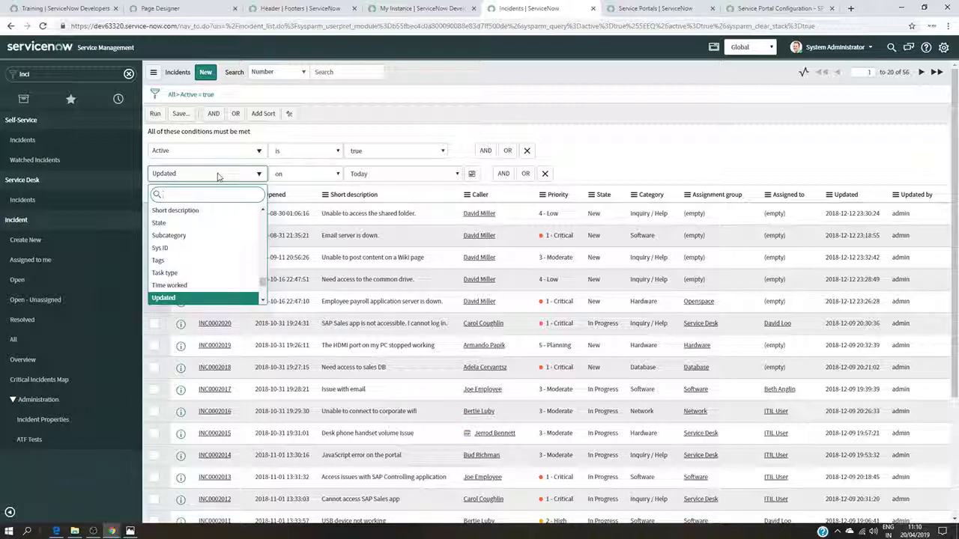
type("opn")
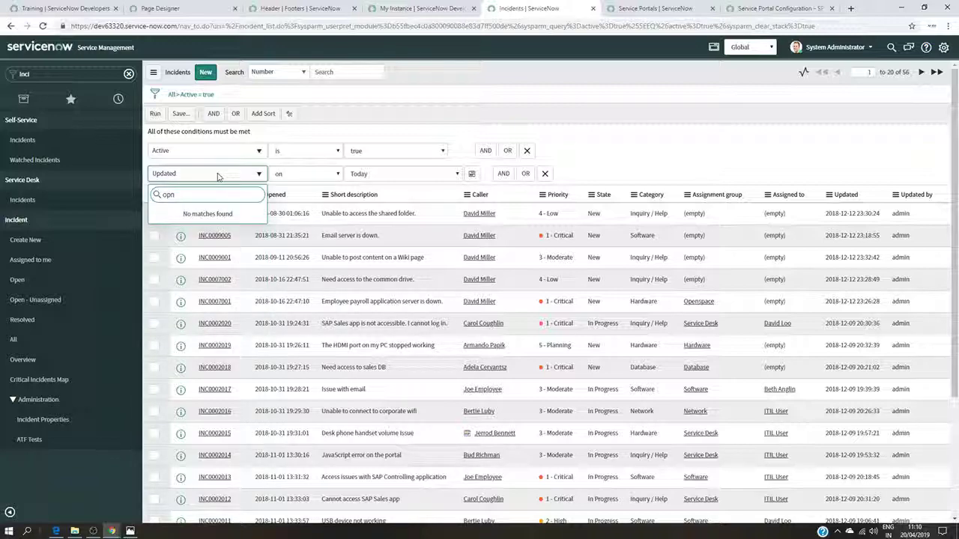
key("BackSpace")
type("e")
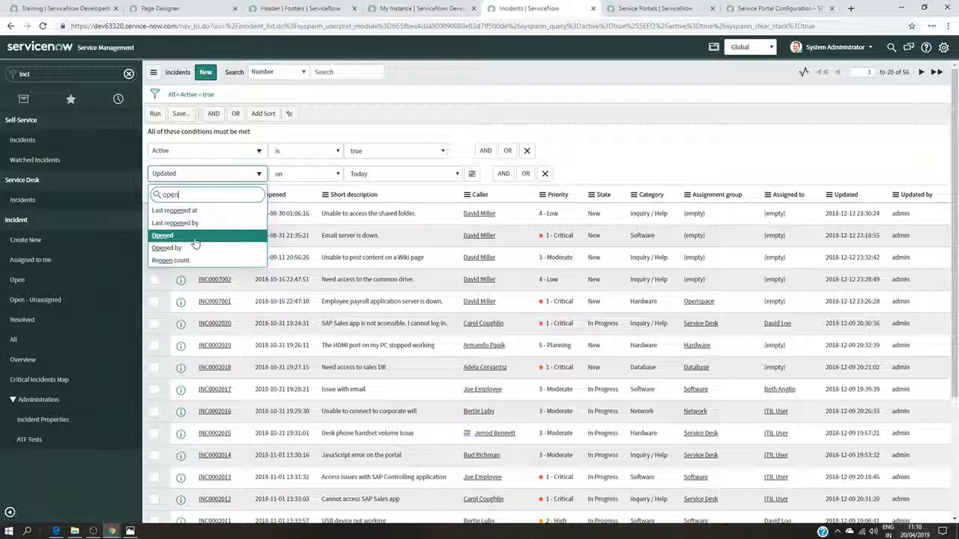
left_click(243, 235)
left_click(306, 173)
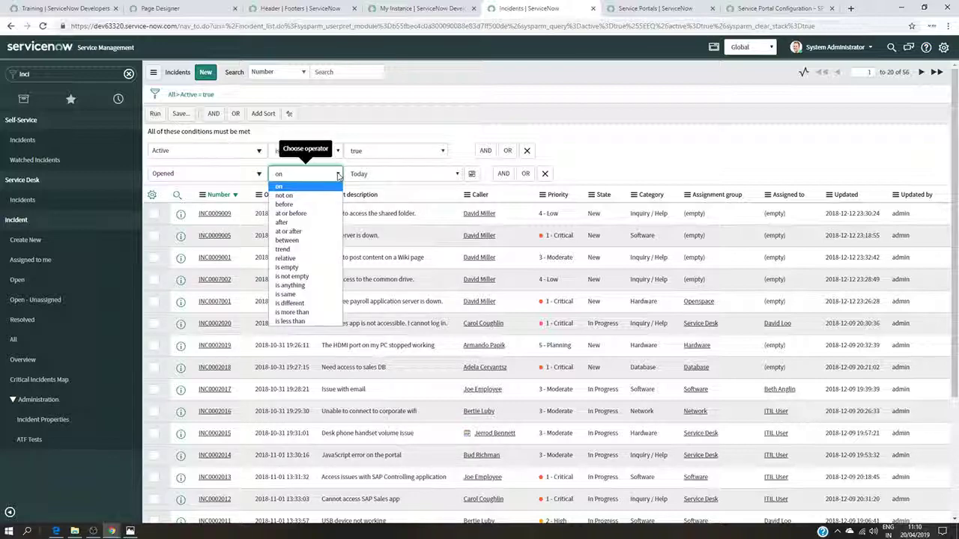
left_click(325, 177)
left_click(337, 176)
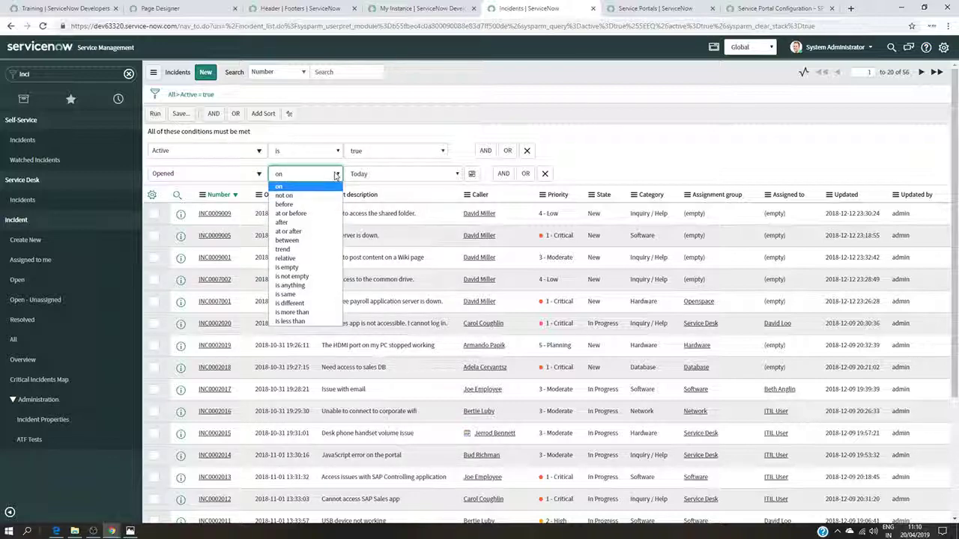
left_click(179, 173)
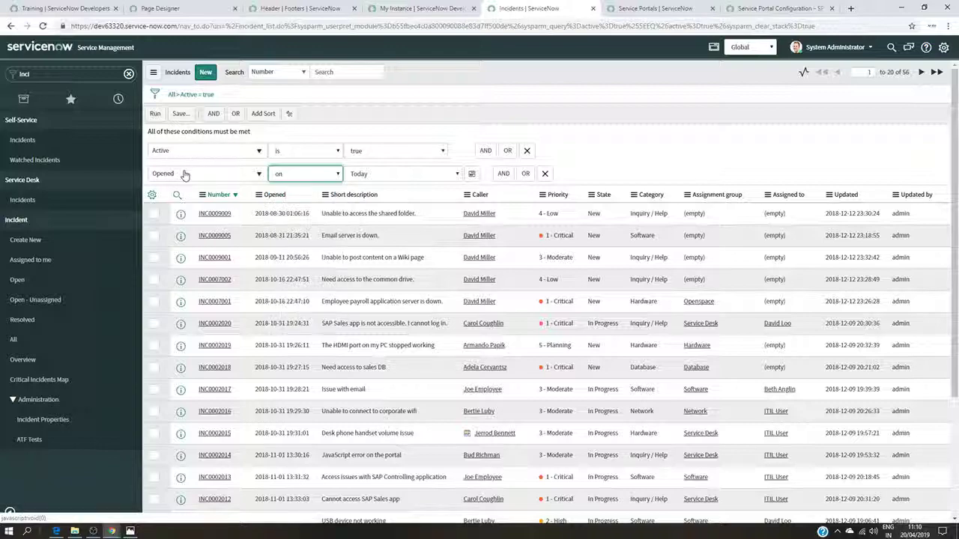
- Set the second condition to Opened by is (dynamic) Me and run the filter on the incident list
left_click(184, 173)
left_click(193, 176)
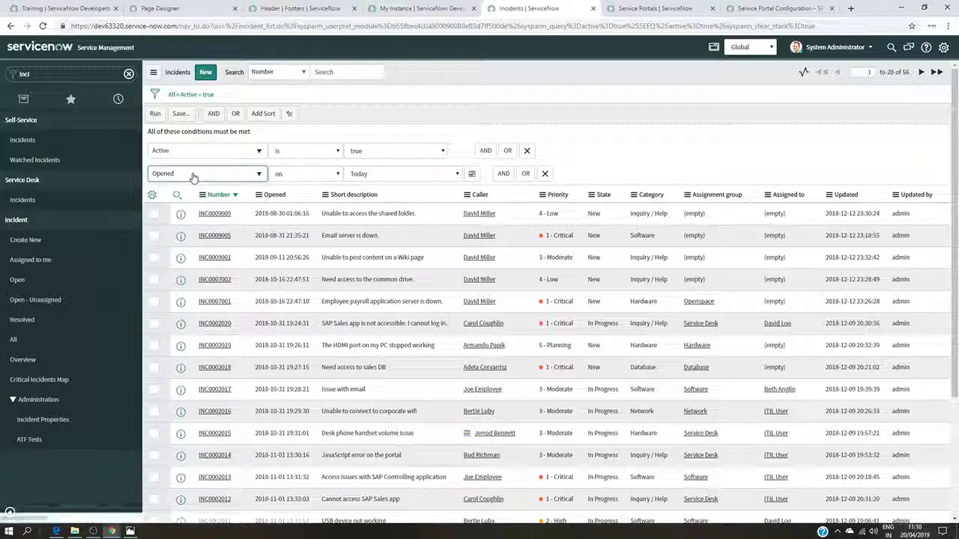
left_click(193, 176)
type("open")
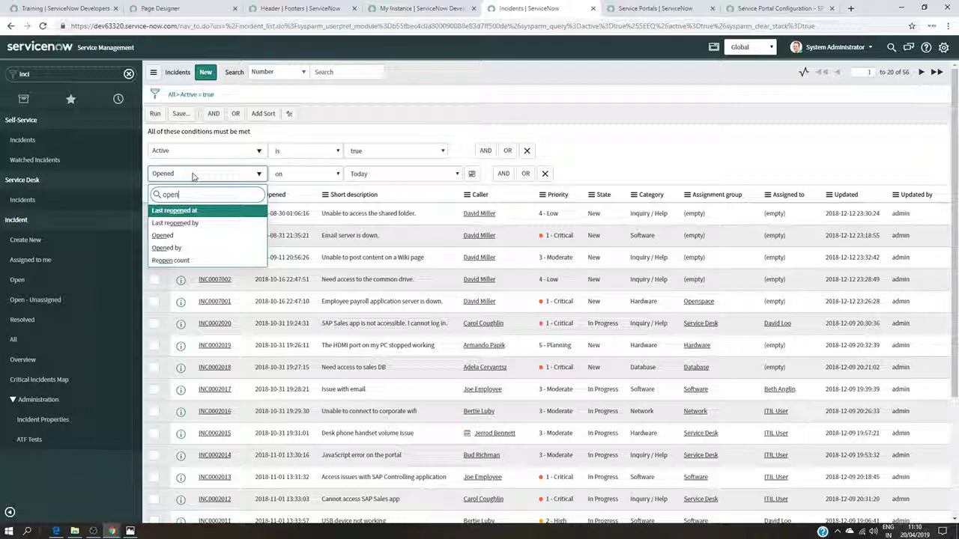
left_click(166, 248)
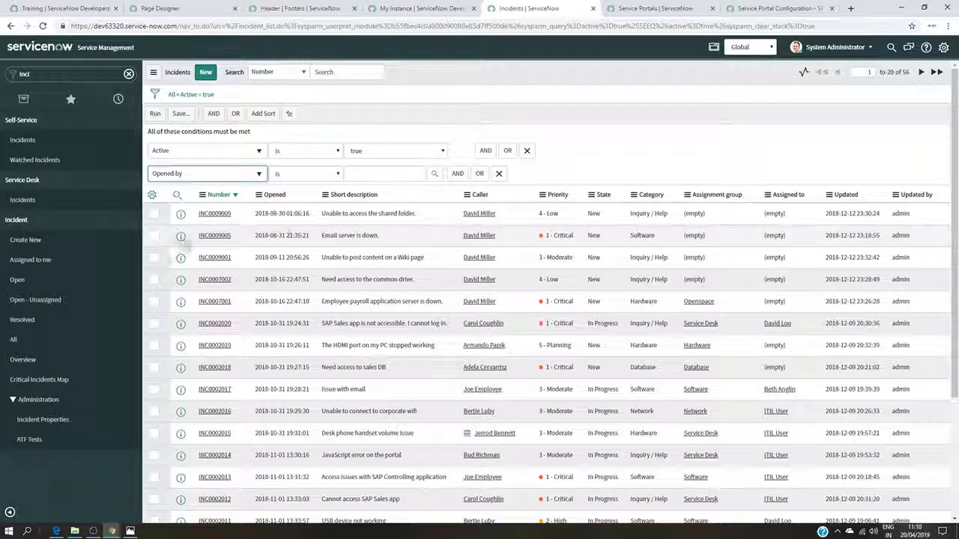
left_click(338, 174)
left_click(292, 294)
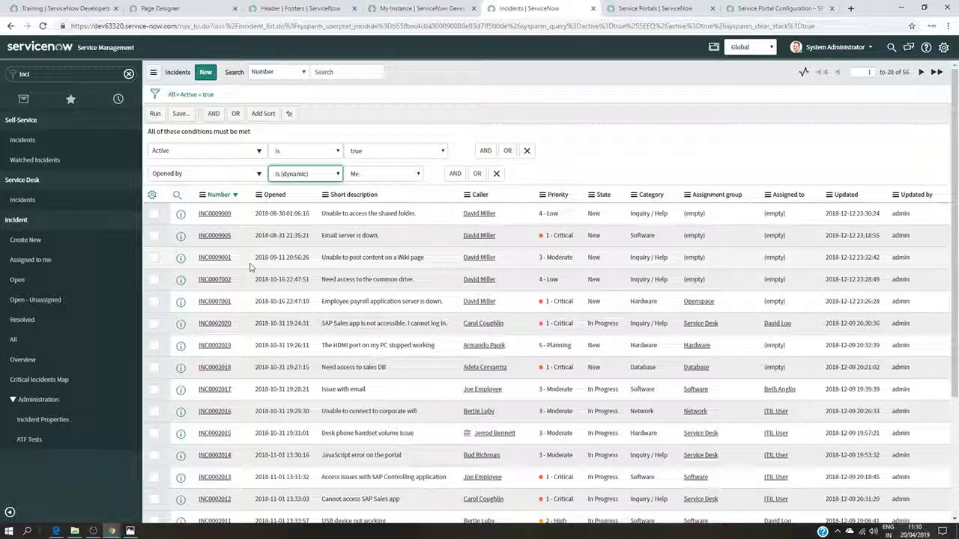
left_click(155, 113)
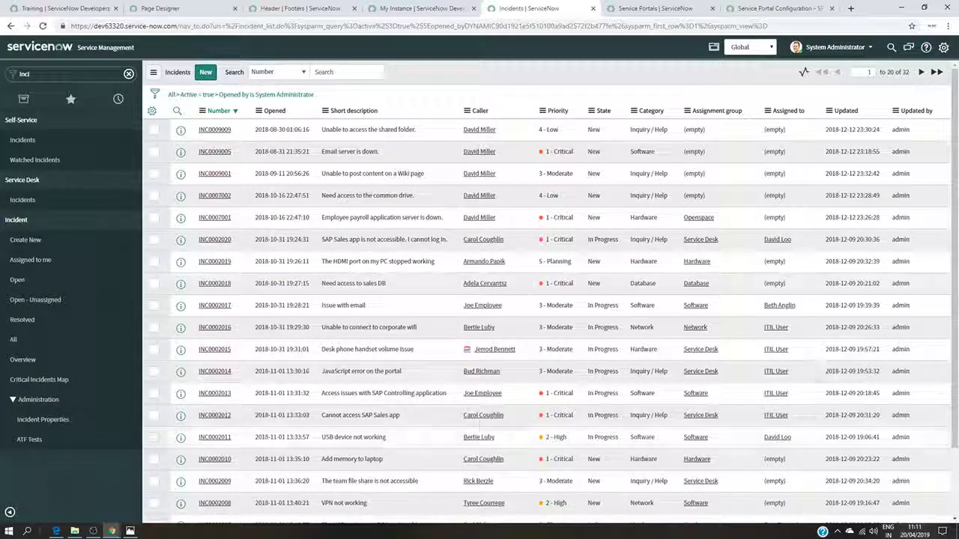
scroll(423, 333, "down", 3)
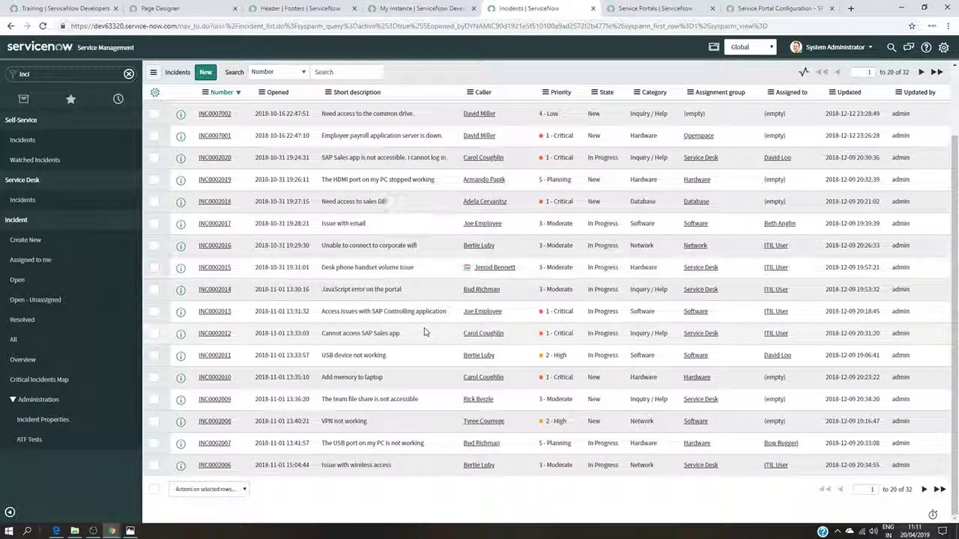
- Copy the query of the filtered incident list and return to the Page Designer
scroll(360, 322, "up", 3)
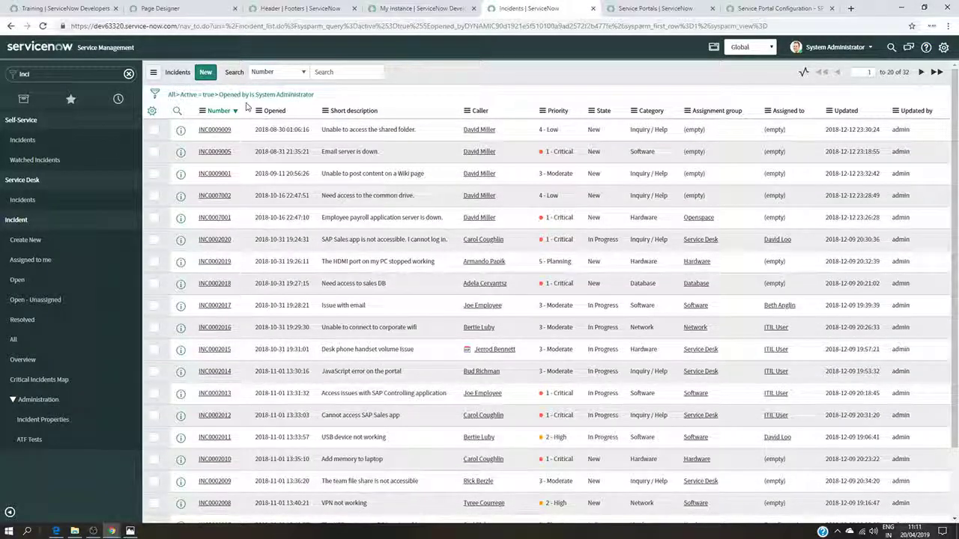
right_click(313, 98)
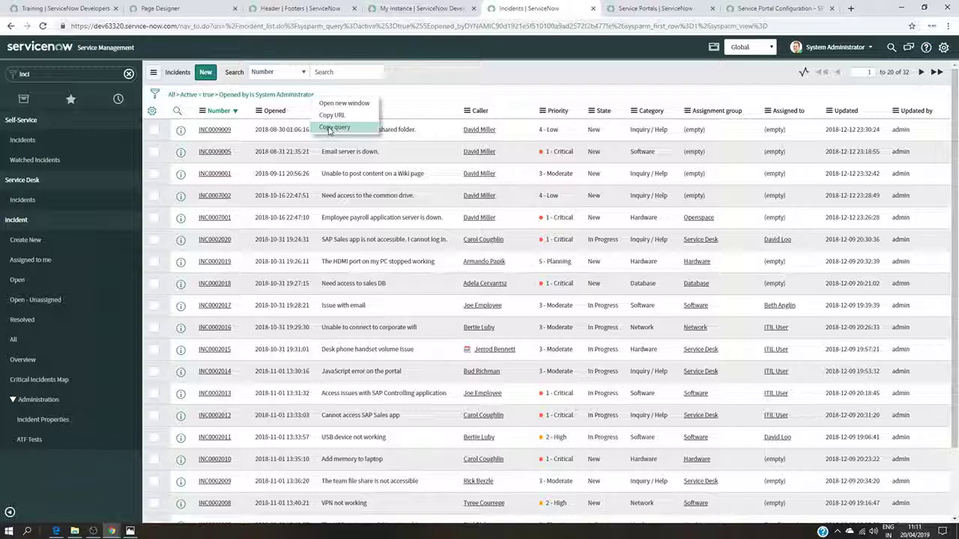
left_click(330, 127)
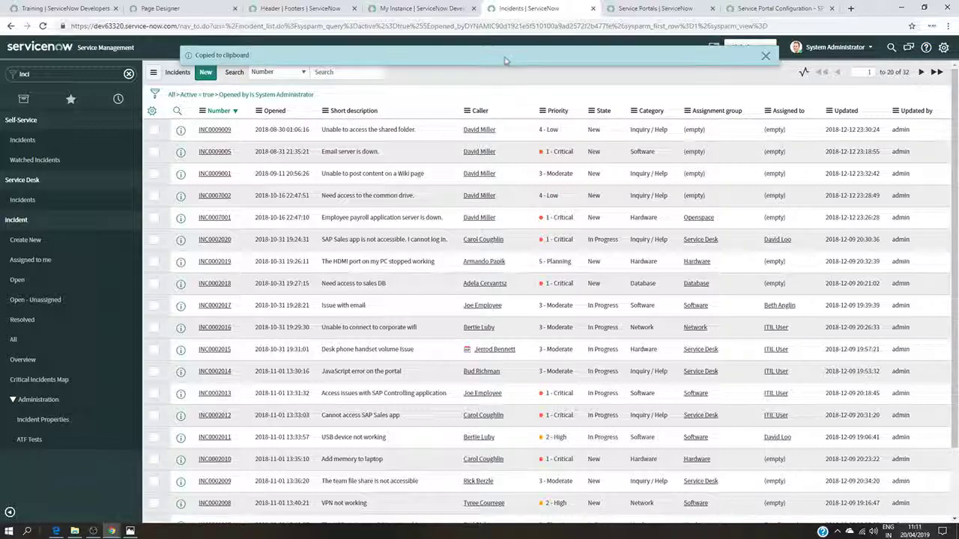
left_click(146, 9)
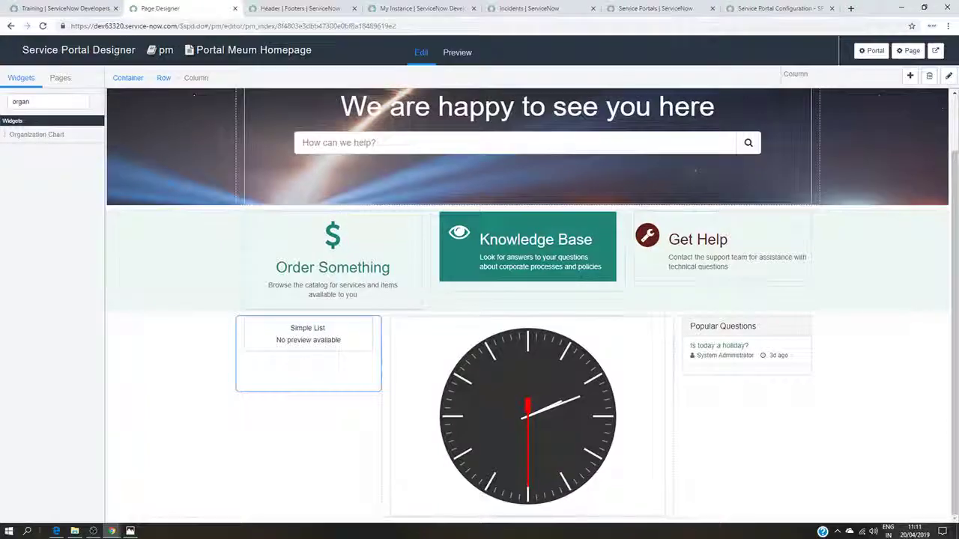
- Try to open the options of the Simple List widget on the Portal Meum homepage
left_click(359, 336)
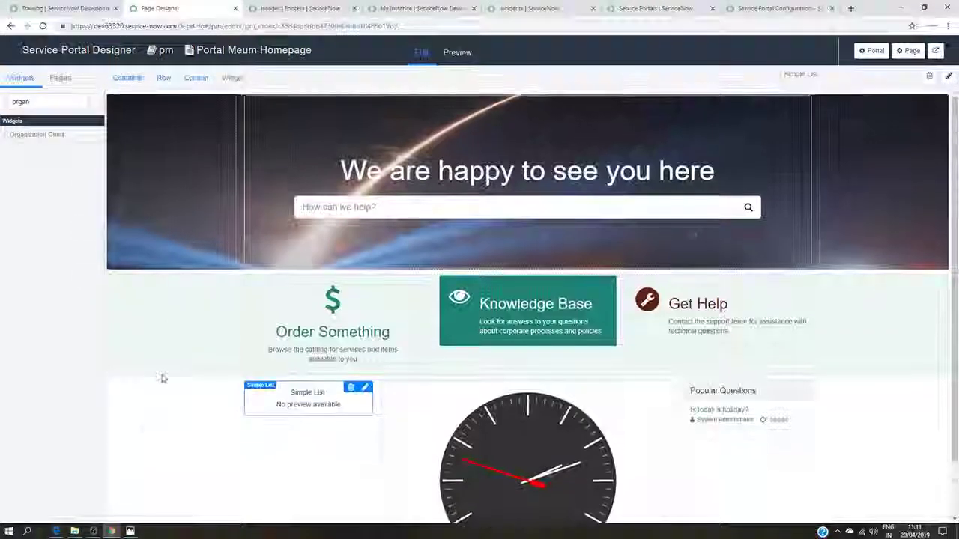
left_click(299, 380)
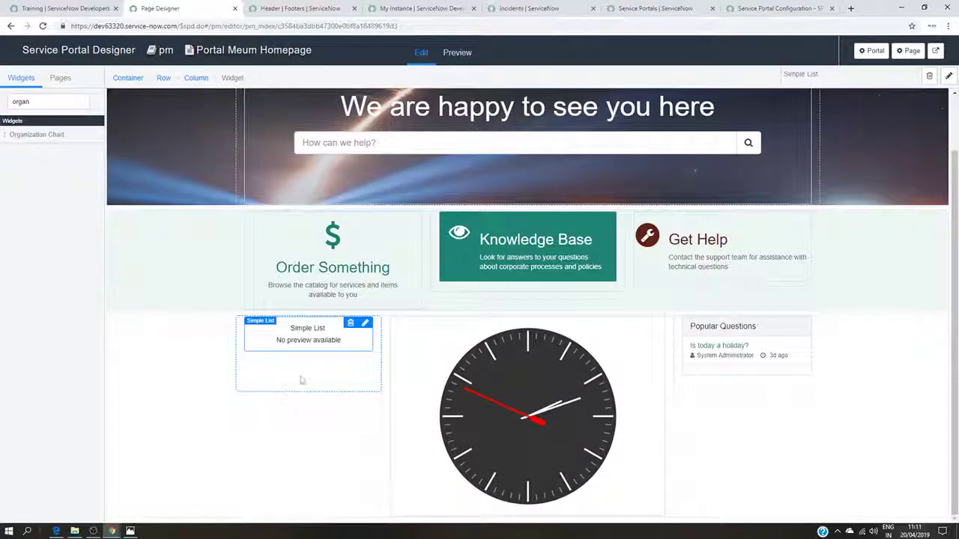
left_click(365, 324)
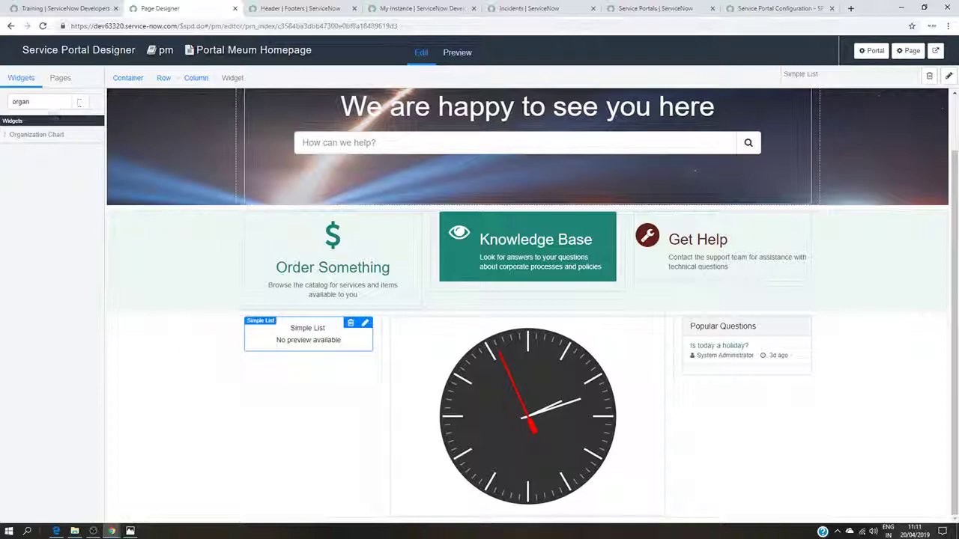
- Clear the widget filter and try again to open the Simple List widget's options
left_click(42, 98)
key("BackSpace")
key("BackSpace")
key("BackSpace")
key("BackSpace")
key("BackSpace")
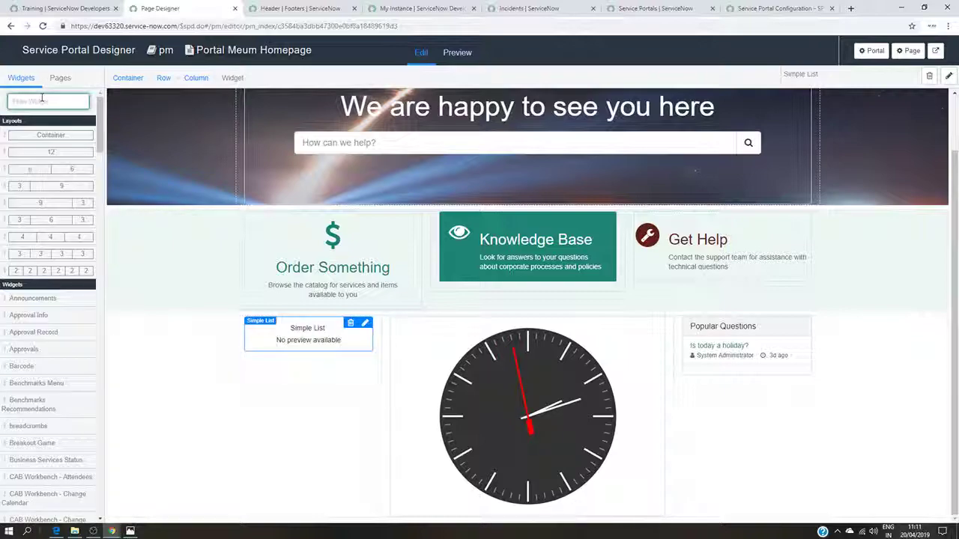
left_click(322, 434)
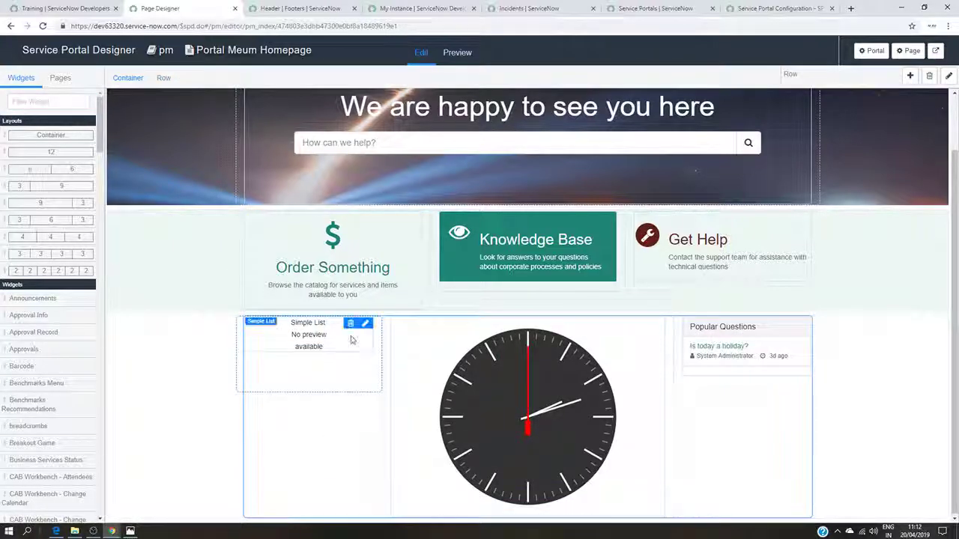
left_click(367, 329)
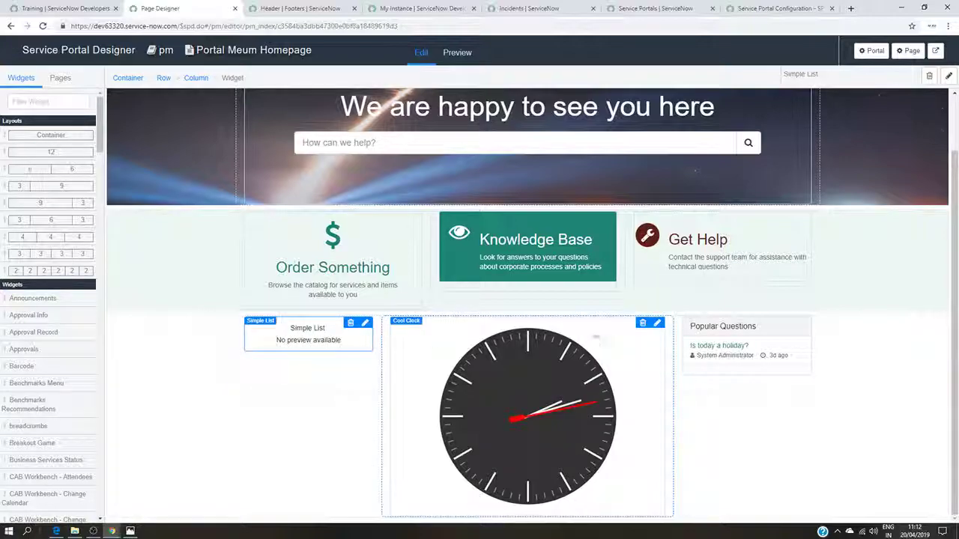
- Permanently delete the Simple List widget from the column beside the clock
left_click(306, 387)
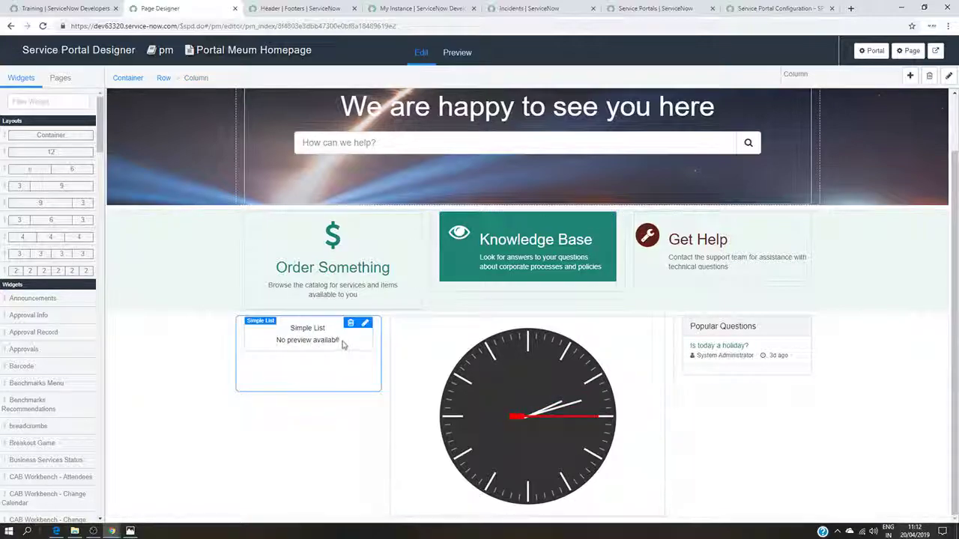
left_click(350, 322)
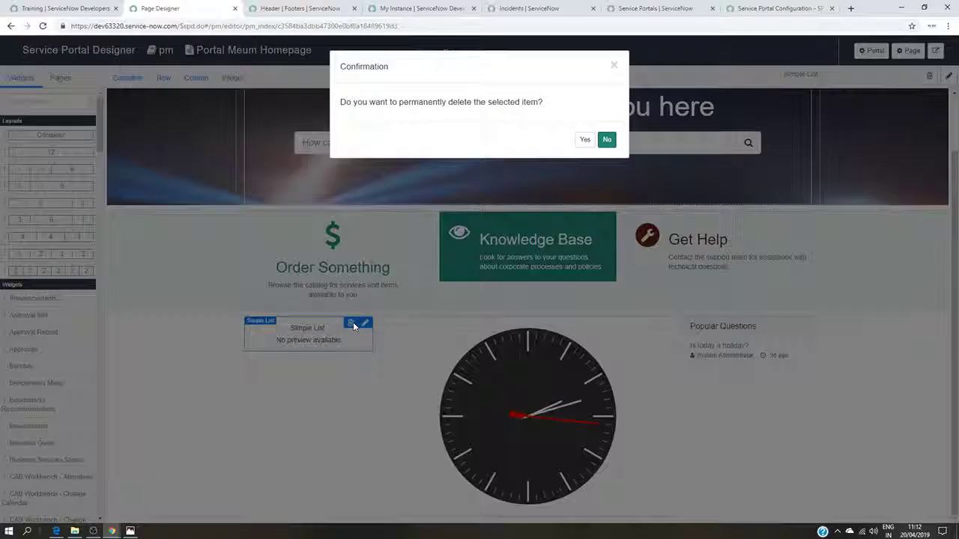
left_click(585, 139)
- Filter the widgets by "simple" and add a Simple List to the empty column beside the clock
left_click(30, 101)
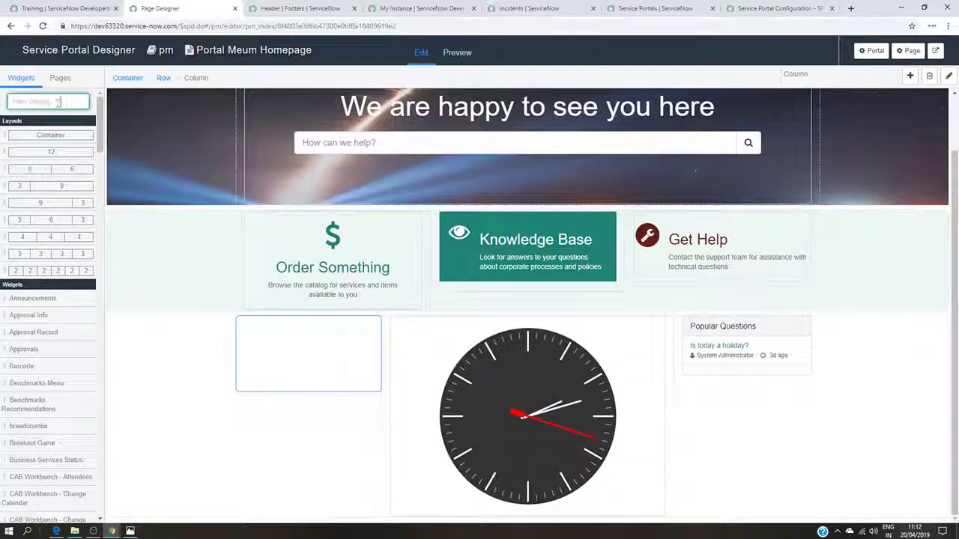
type("smi")
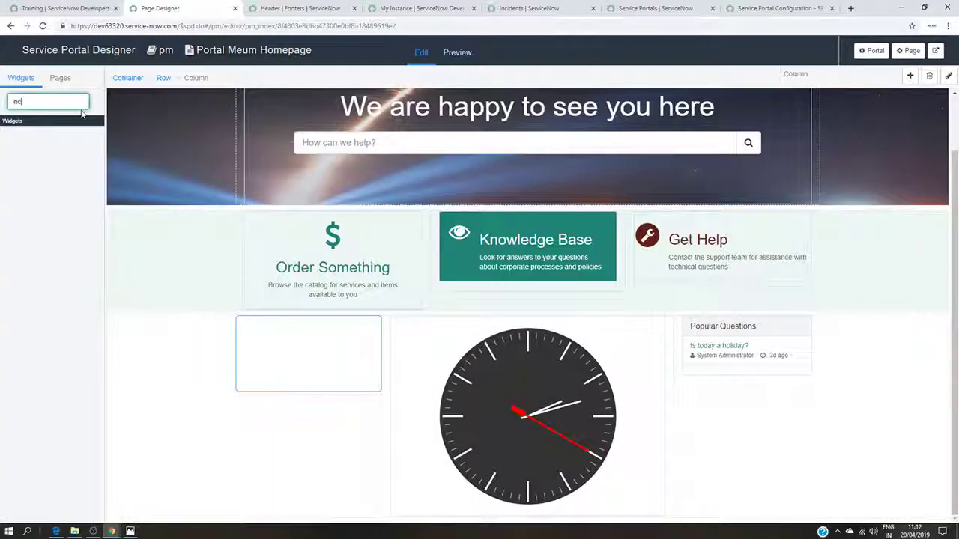
key("BackSpace")
key("BackSpace")
key("BackSpace")
type("simple")
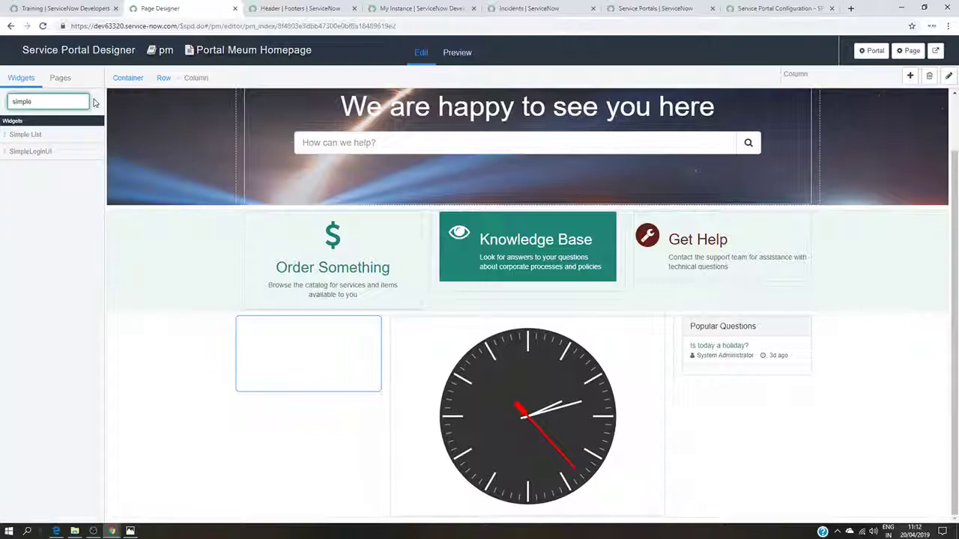
left_click_drag(26, 134, 279, 367)
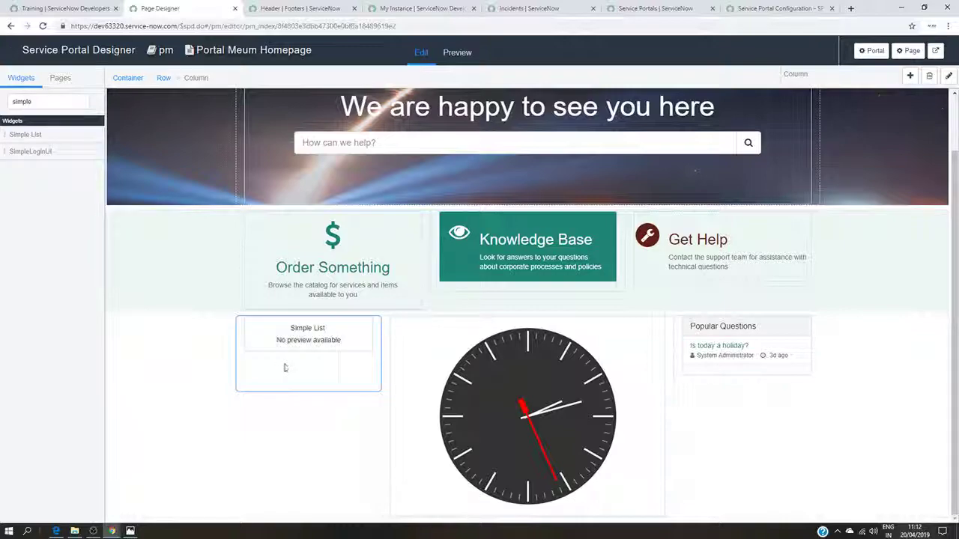
- Try to open the options of the new Simple List widget and the Cool Clock widget
left_click(365, 328)
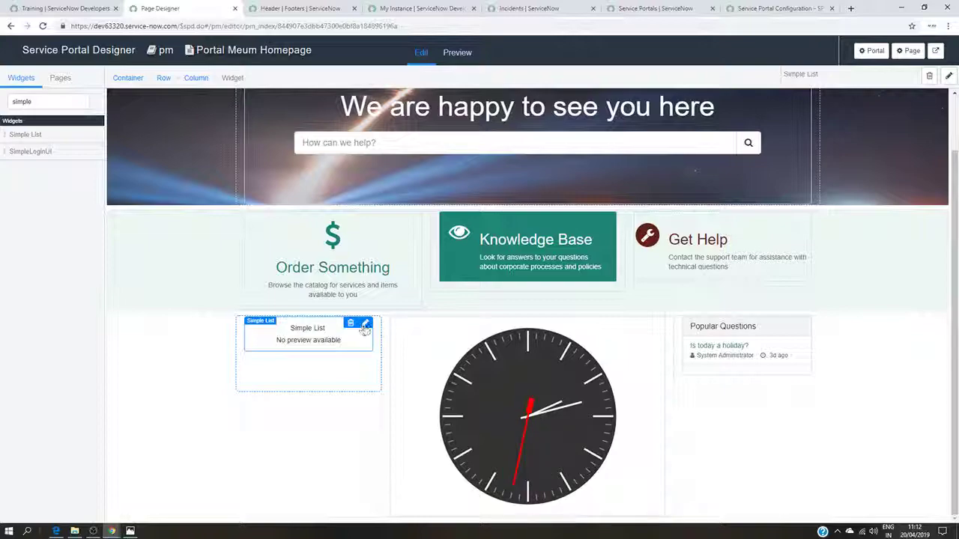
scroll(873, 335, "up", 1)
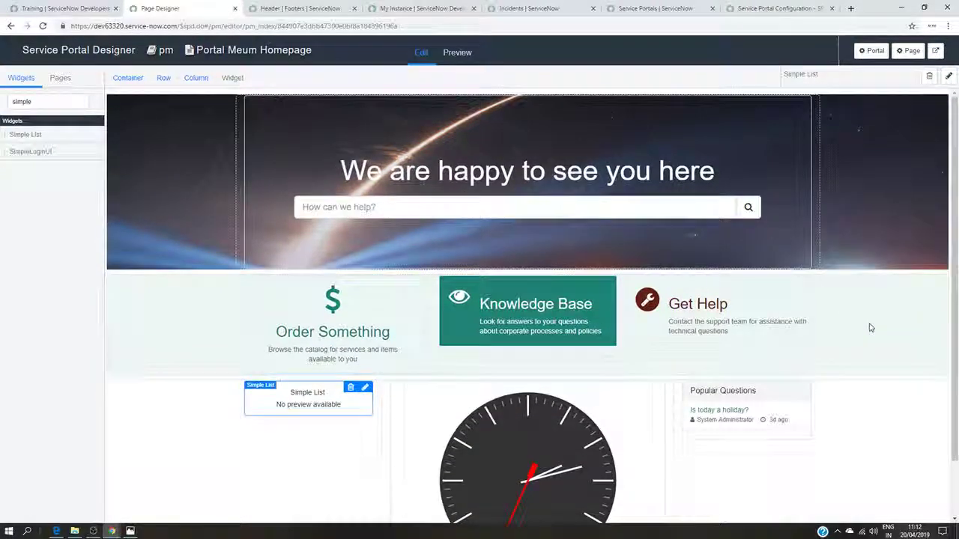
scroll(869, 328, "down", 1)
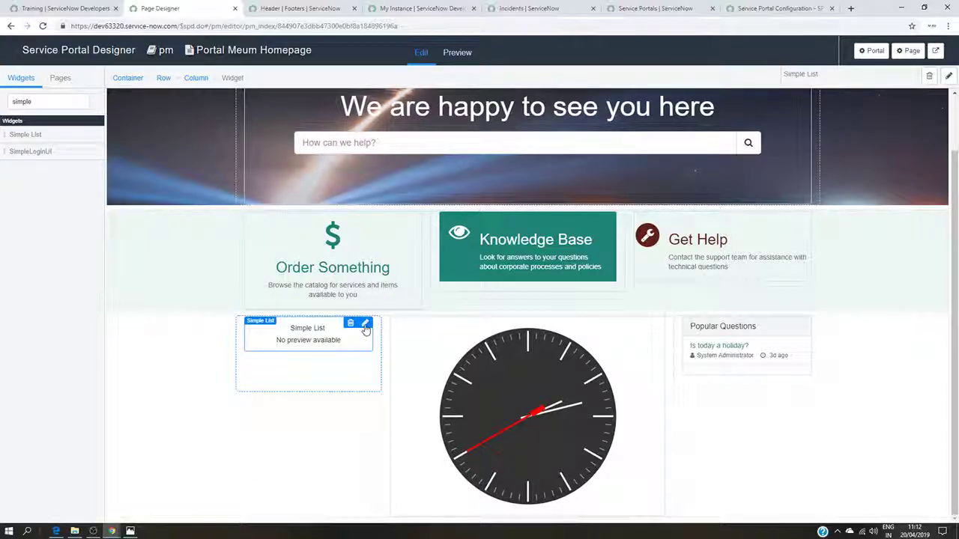
left_click(656, 327)
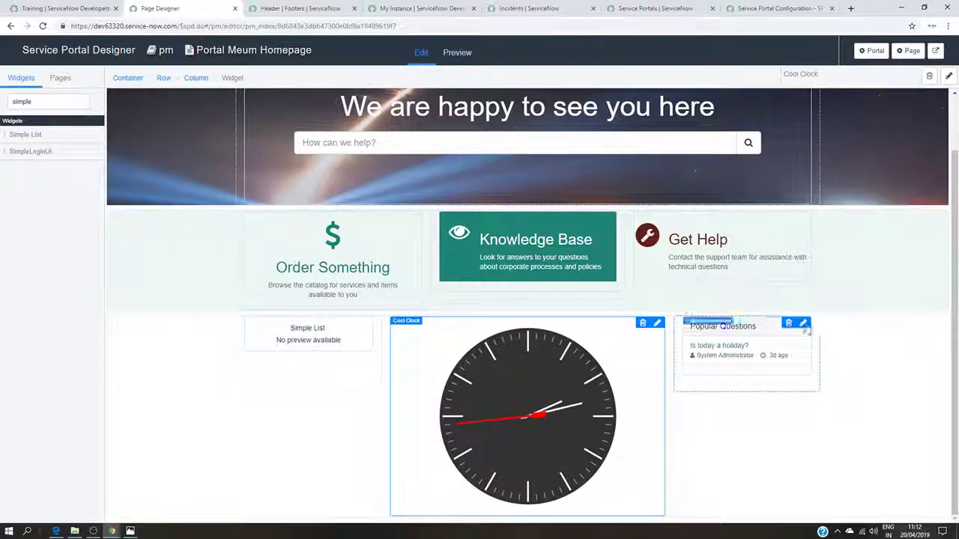
left_click(907, 370)
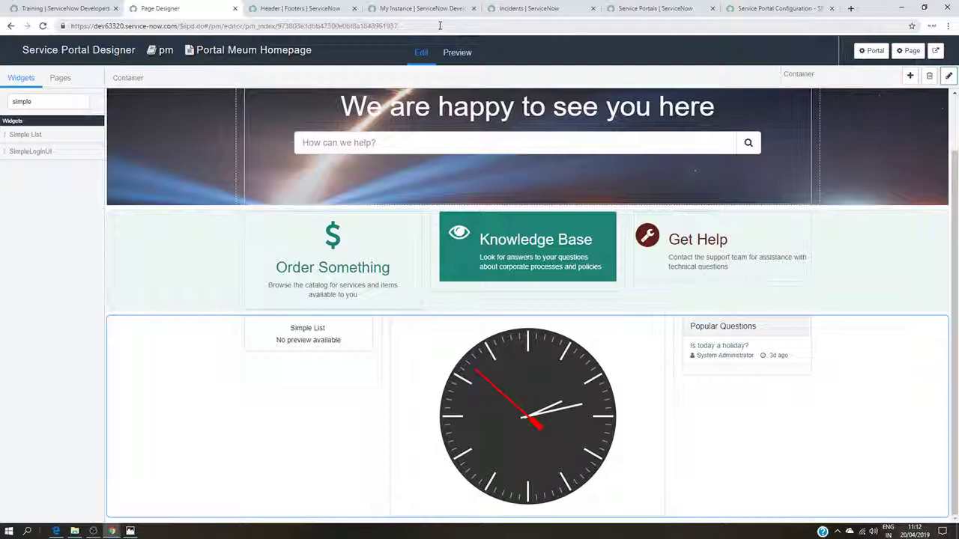
- Reopen the Portal Meum homepage from the portal selection and open the Simple List widget's instance options
left_click(184, 49)
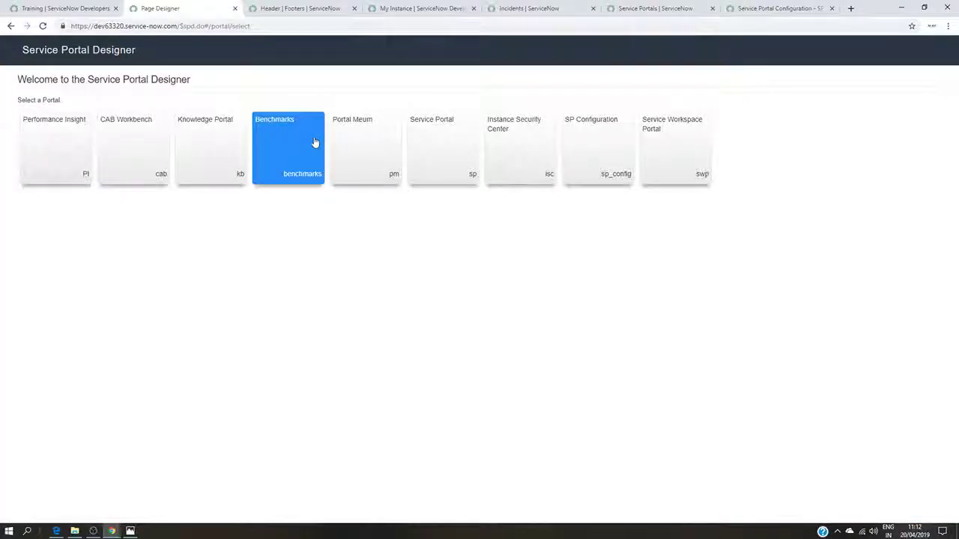
left_click(368, 167)
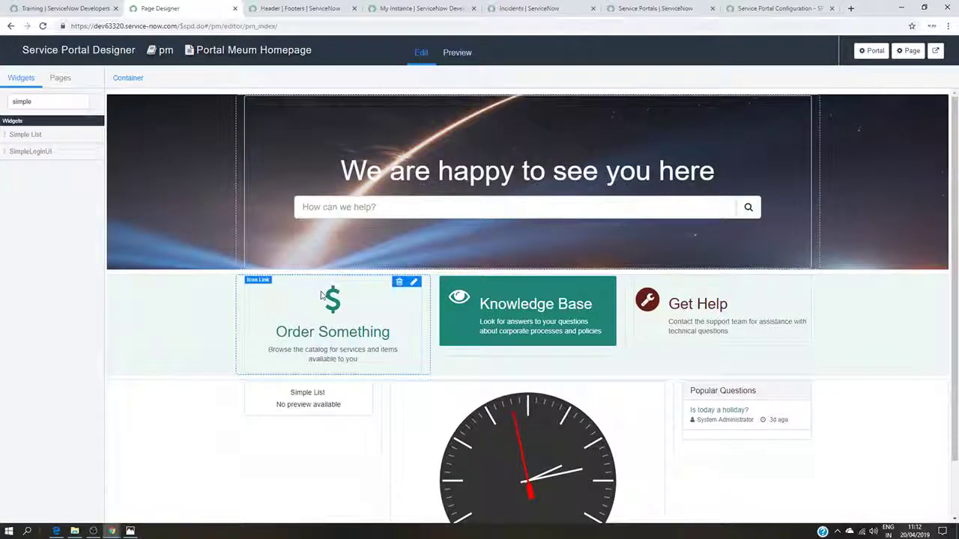
left_click(365, 391)
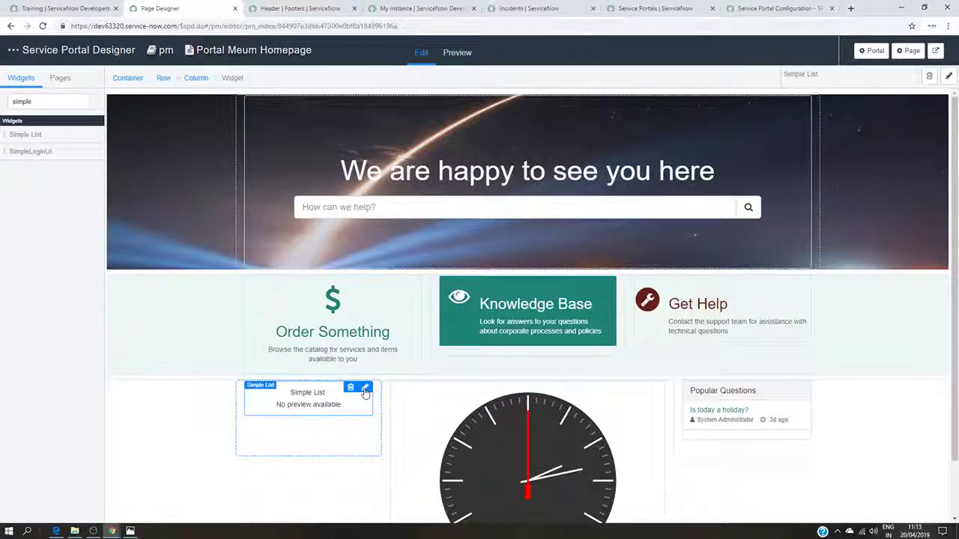
left_click(365, 389)
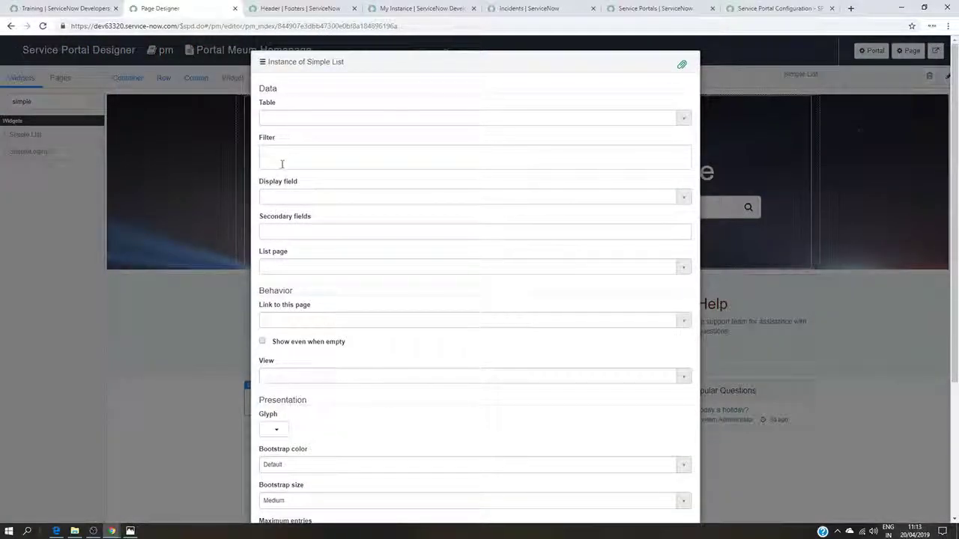
- Paste the copied incident query as the Simple List's filter and set its table to Incident [incident]
left_click(283, 155)
key("ctrl+v")
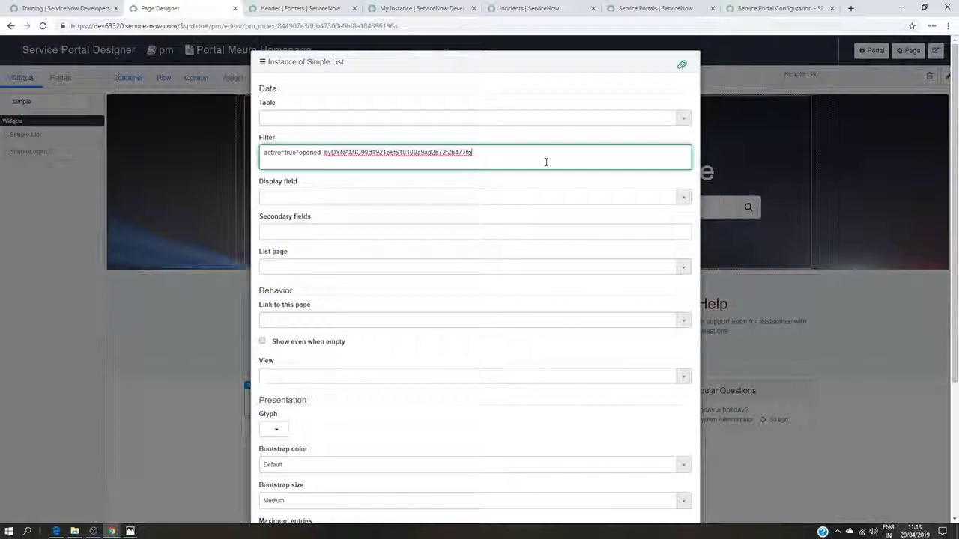
left_click(319, 118)
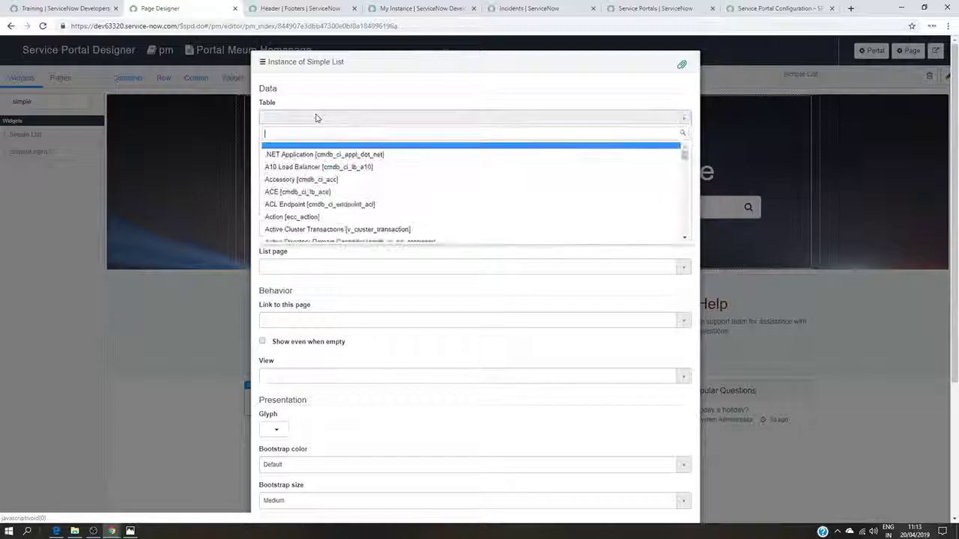
type("icn")
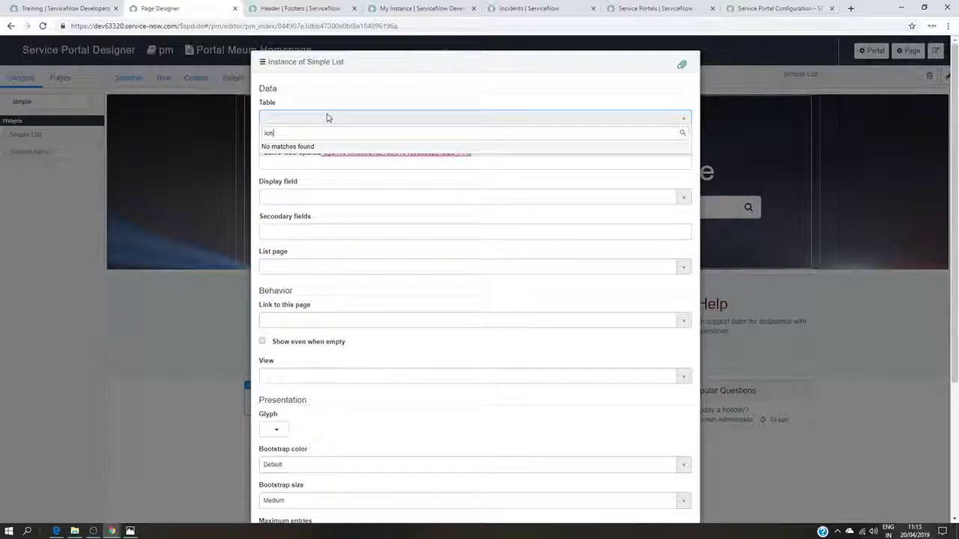
key("BackSpace")
key("BackSpace")
type("nc")
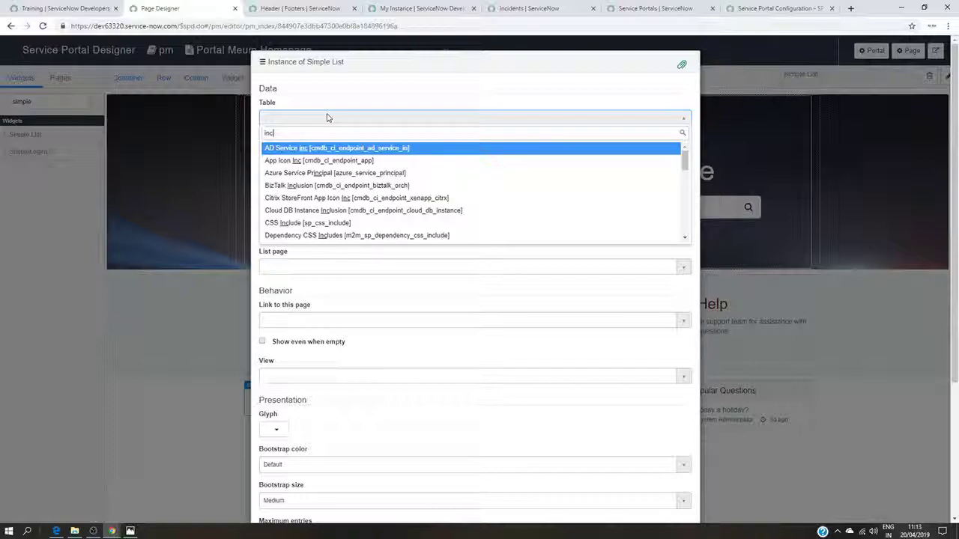
type("ide")
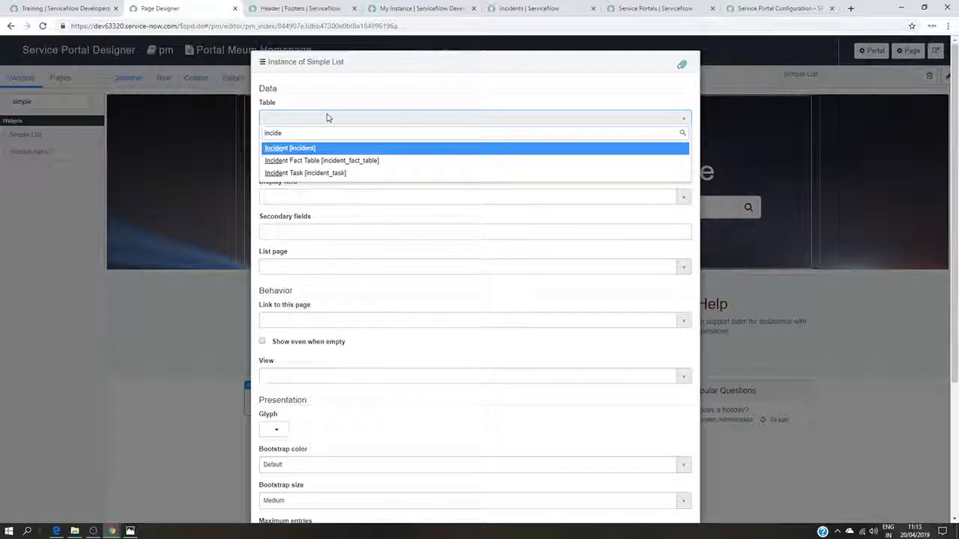
left_click(326, 150)
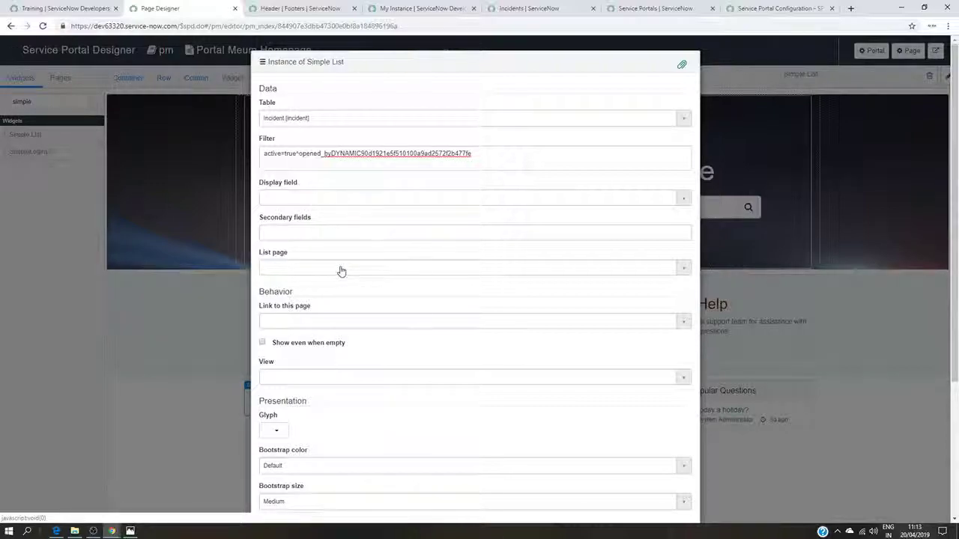
- Set the Simple List's display field to Short description and bring up the Result.PNG reference image in Photos
left_click(320, 199)
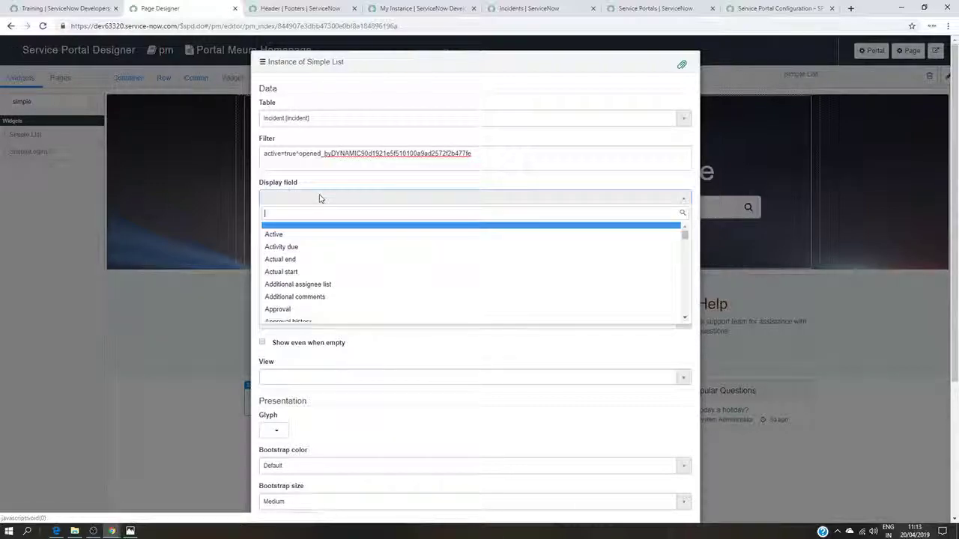
type("sho")
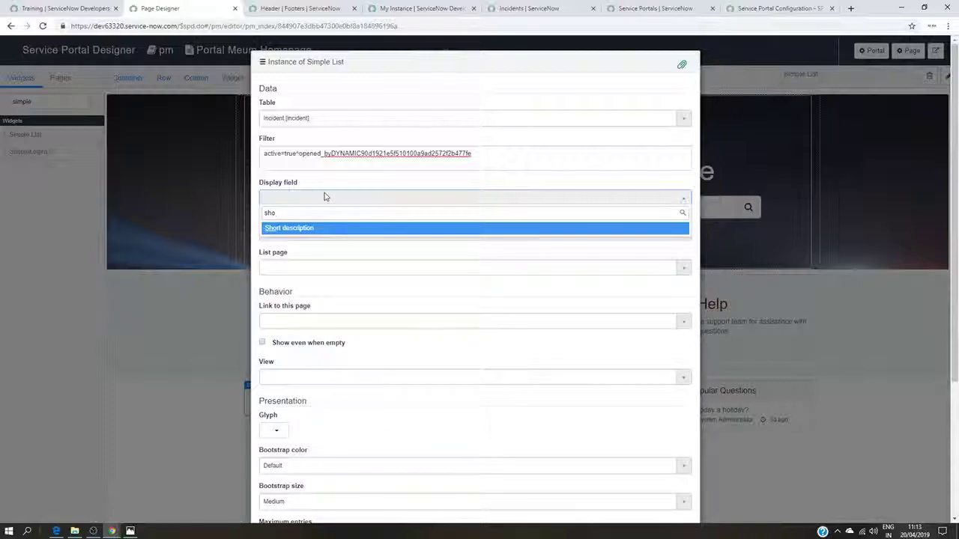
left_click(292, 230)
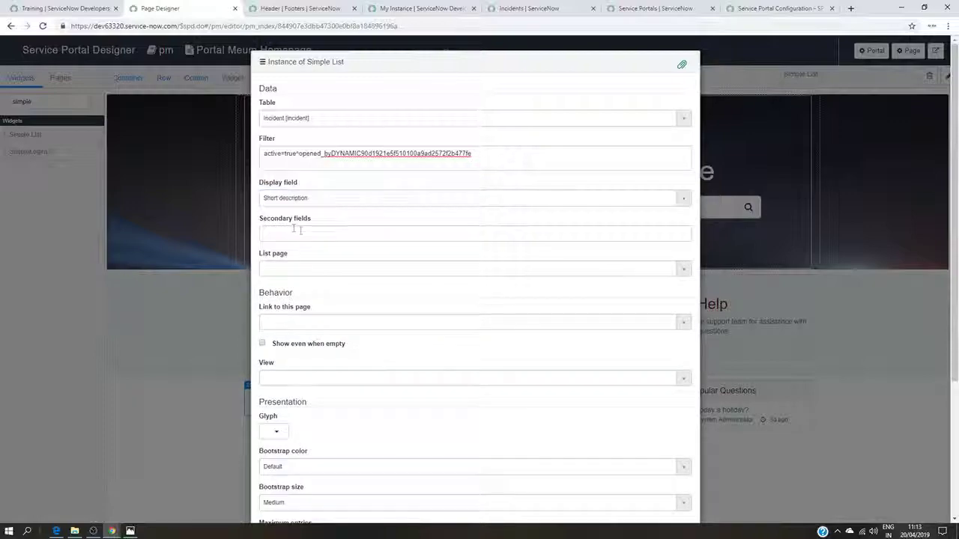
left_click(129, 531)
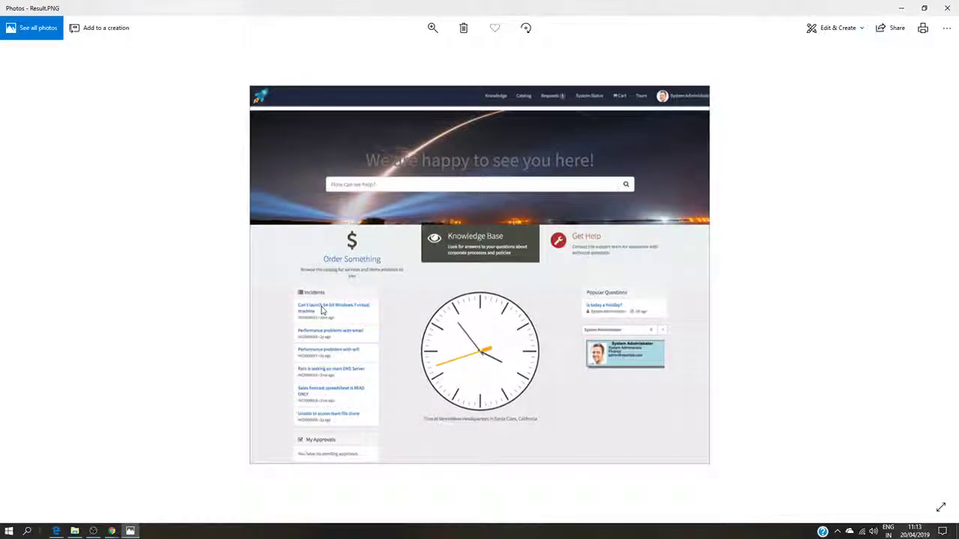
- Return to the Simple List options in the browser and add the Number and Updated secondary fields
left_click(903, 9)
left_click(305, 232)
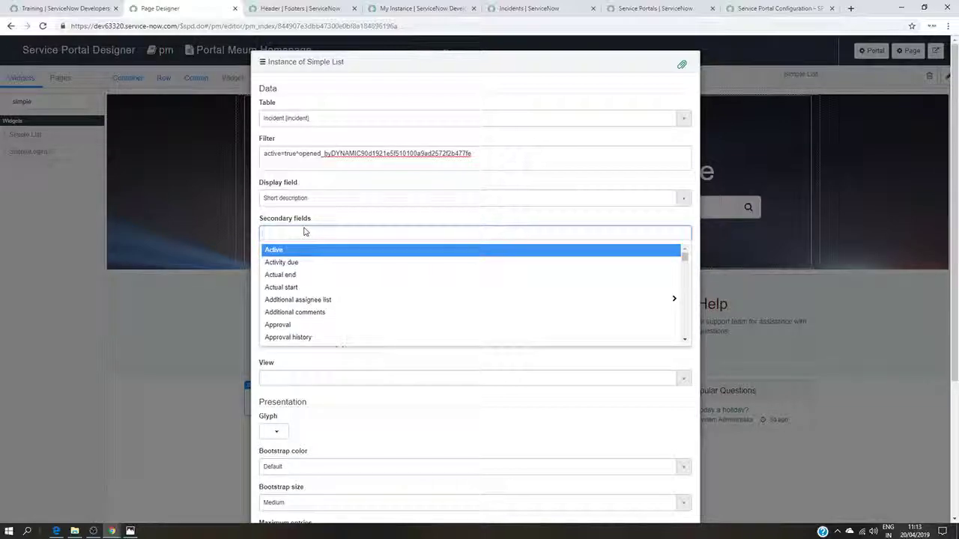
type("n")
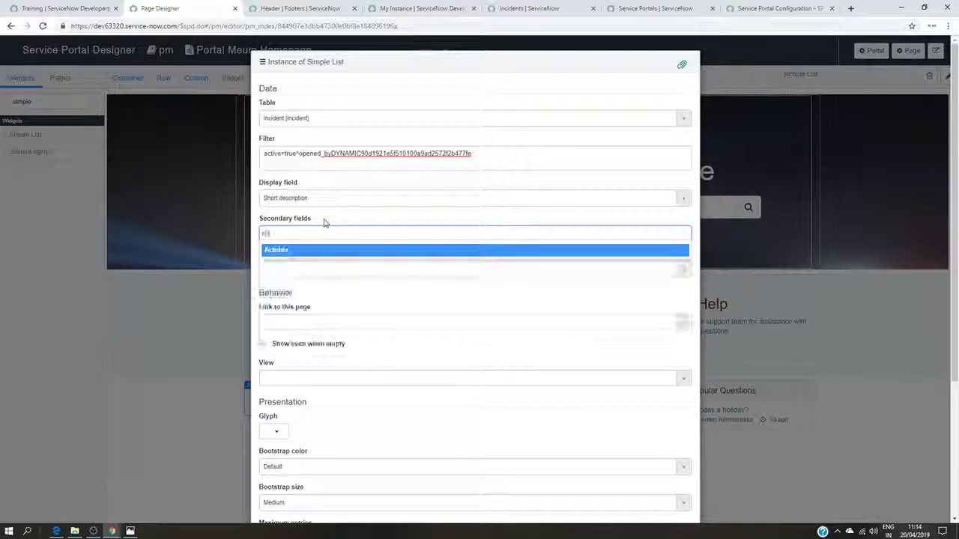
type("umb")
left_click(313, 250)
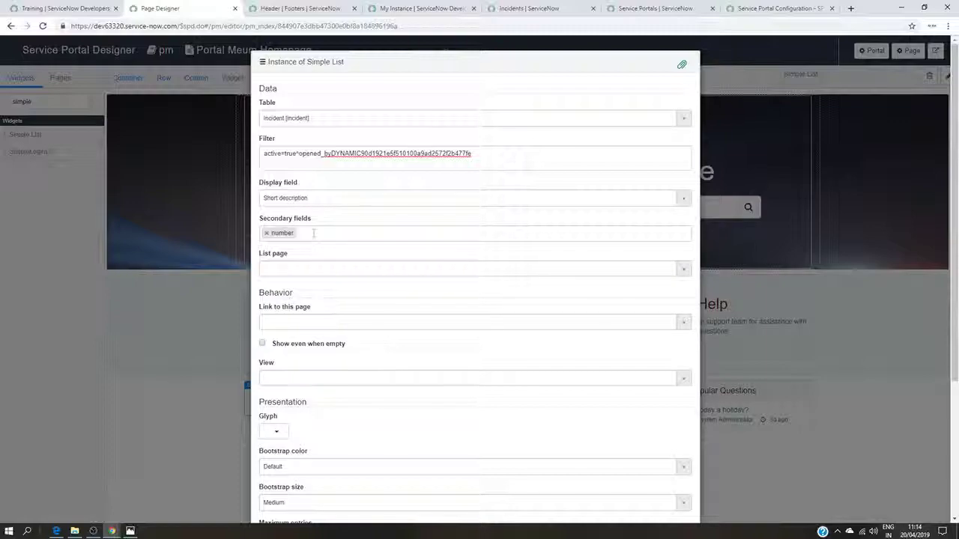
left_click(314, 235)
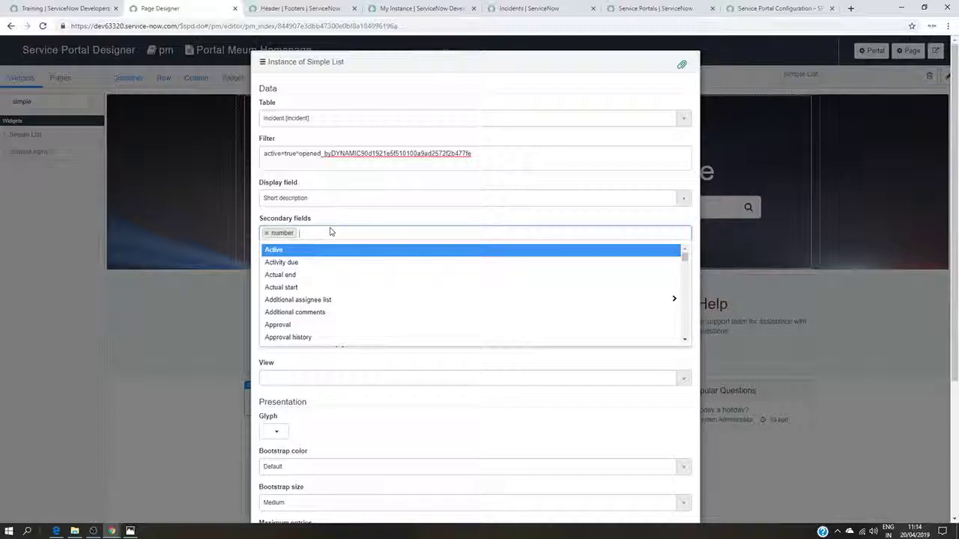
type("up")
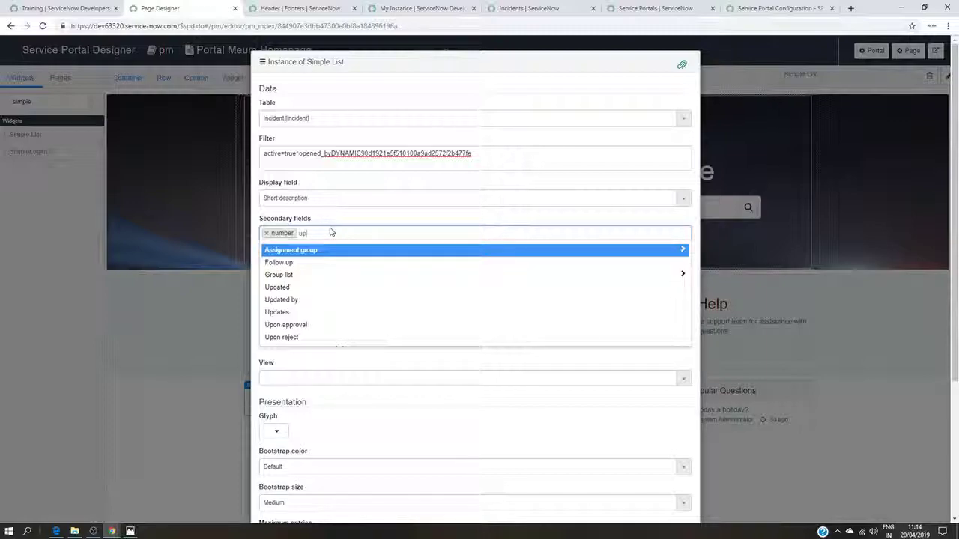
left_click(323, 288)
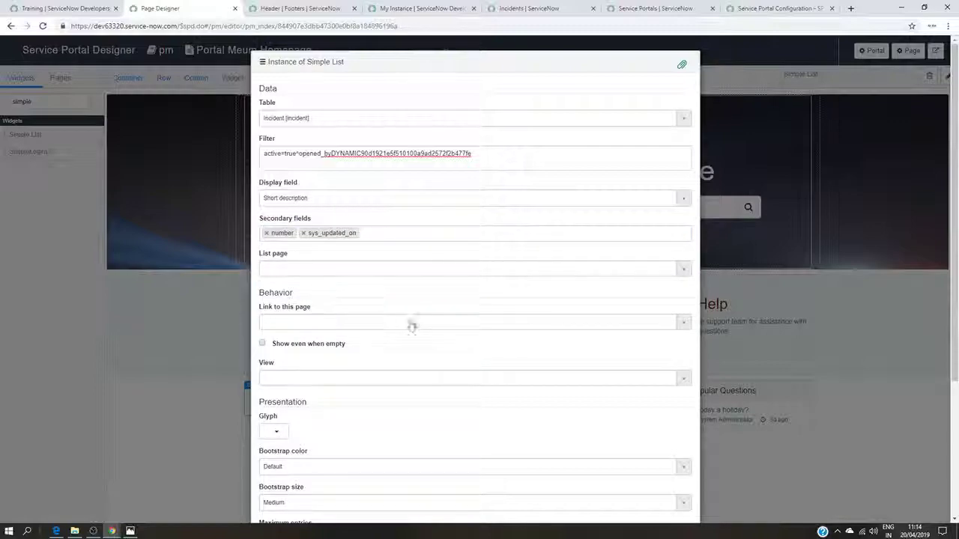
- Compare the Simple List options with the Result.PNG reference image in Photos, and open the page choices for Link to this page
scroll(415, 328, "down", 1)
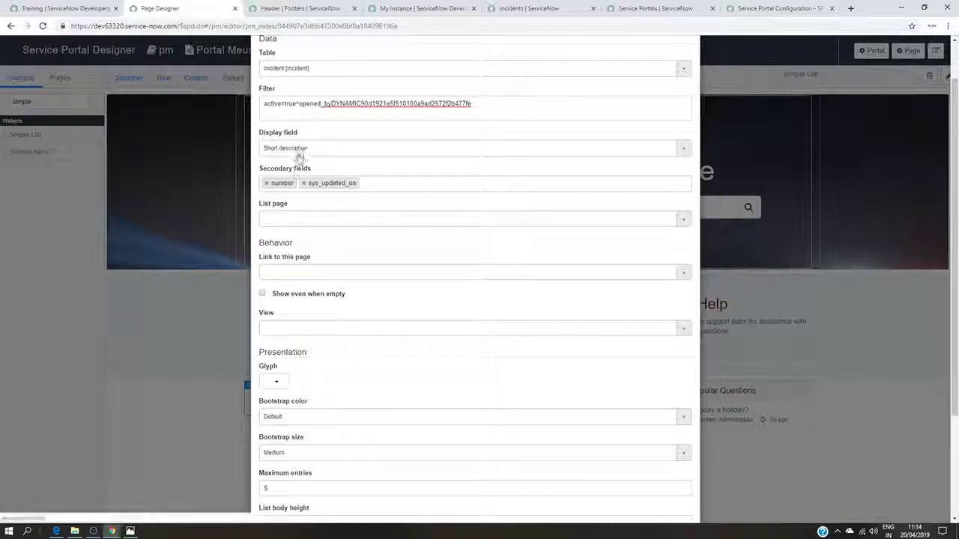
left_click(130, 531)
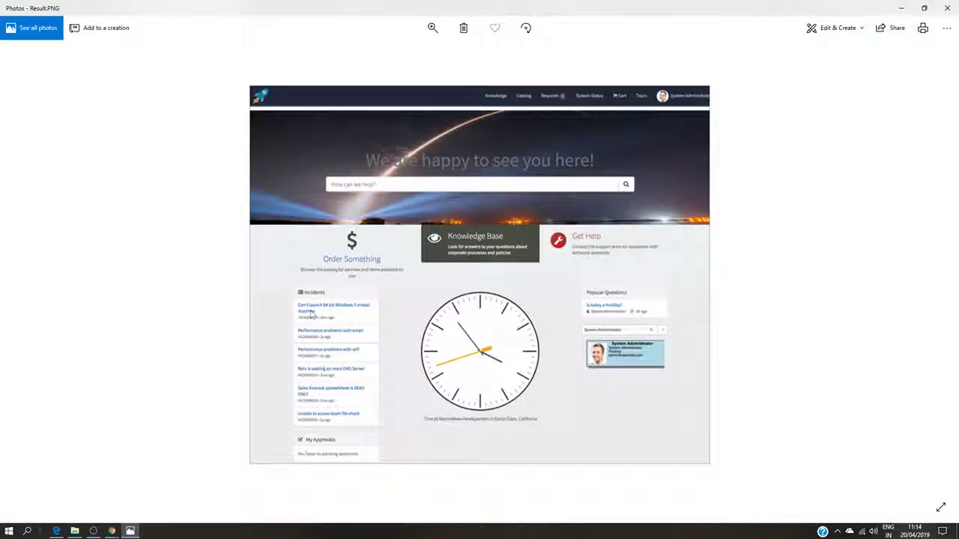
left_click(905, 7)
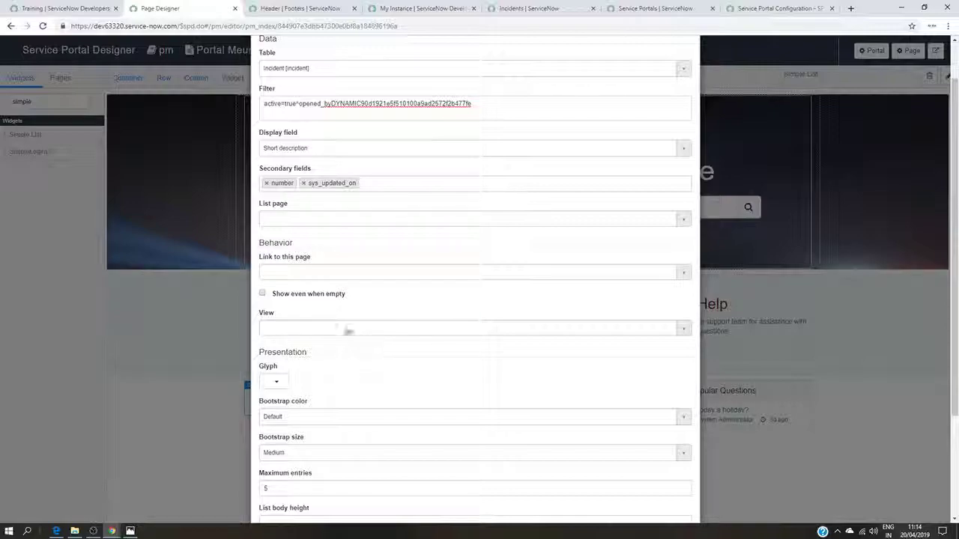
left_click(321, 274)
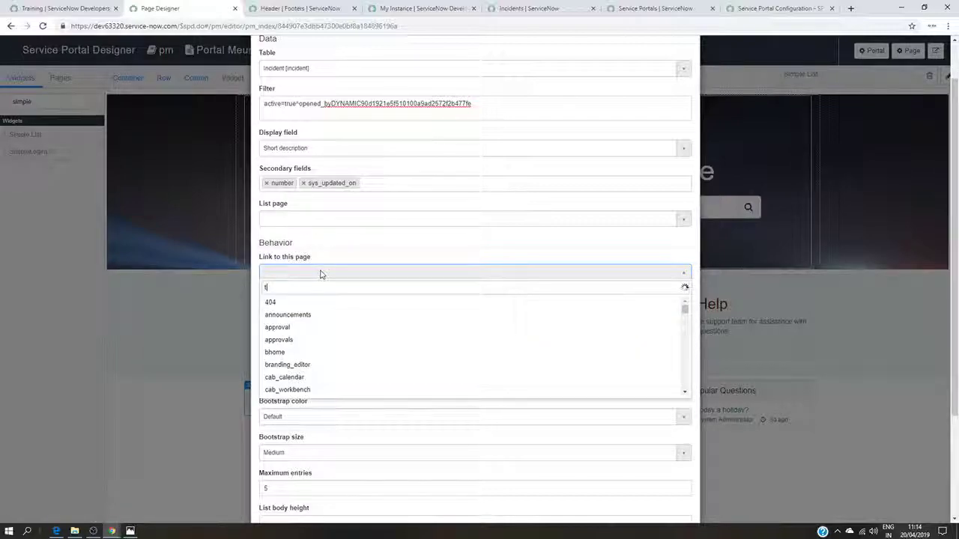
type("tick")
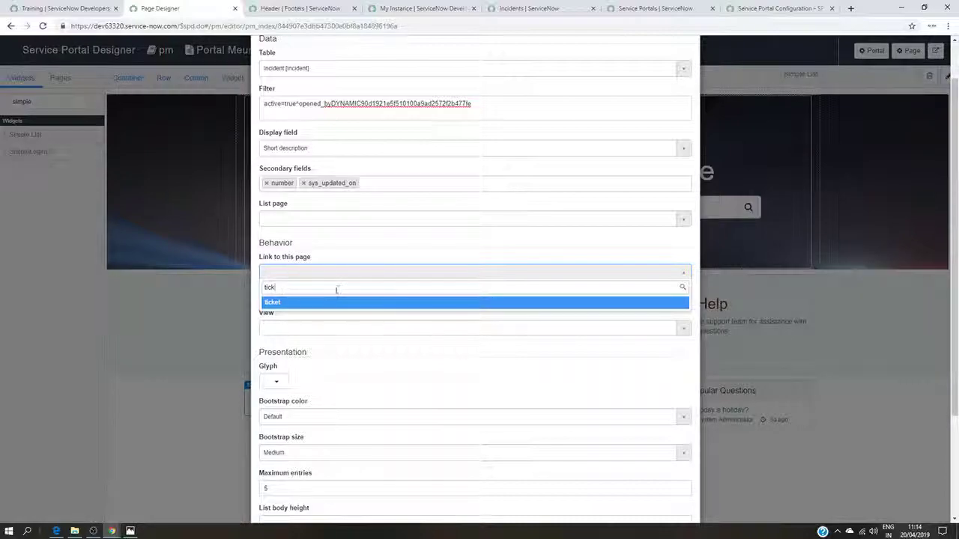
key("BackSpace")
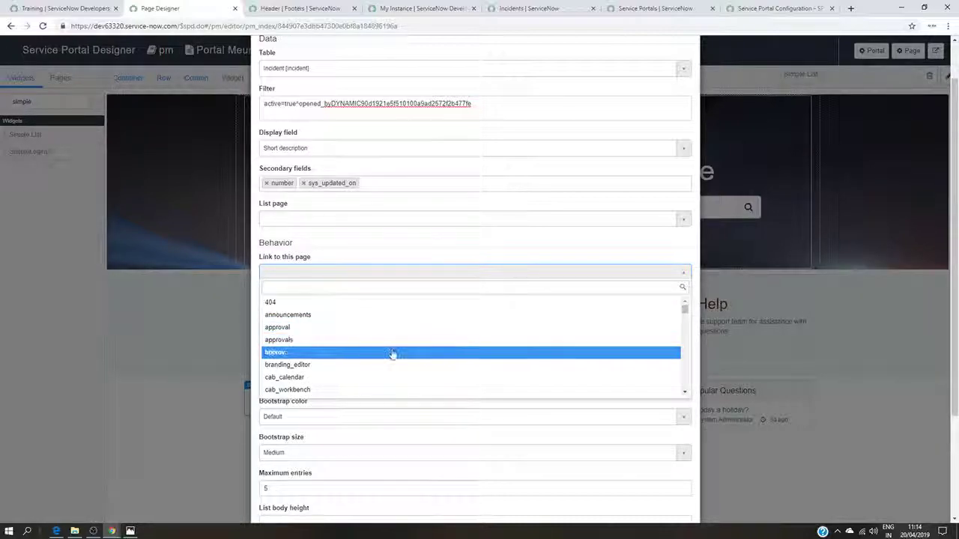
scroll(345, 352, "down", 2)
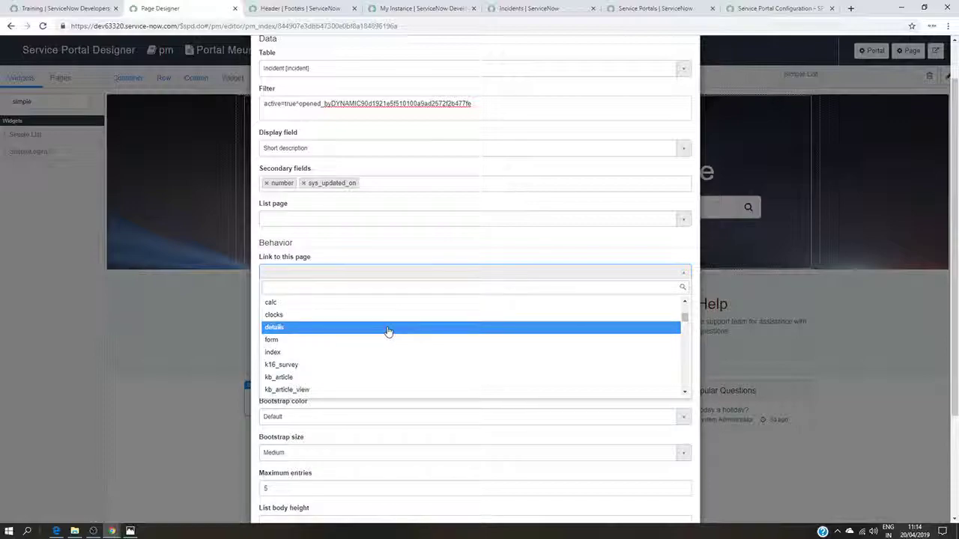
scroll(388, 332, "down", 3)
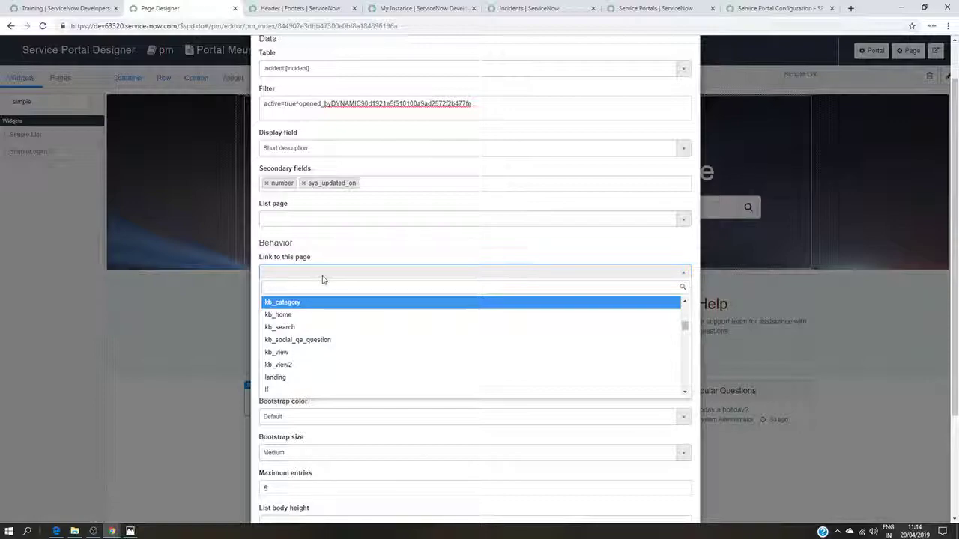
type("tick")
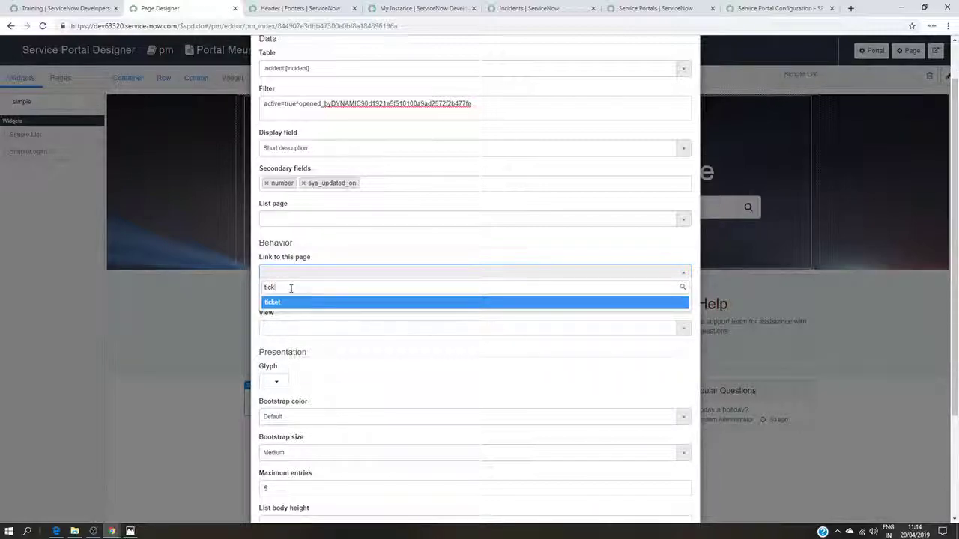
key("BackSpace")
key("BackSpace")
key("BackSpace")
key("BackSpace")
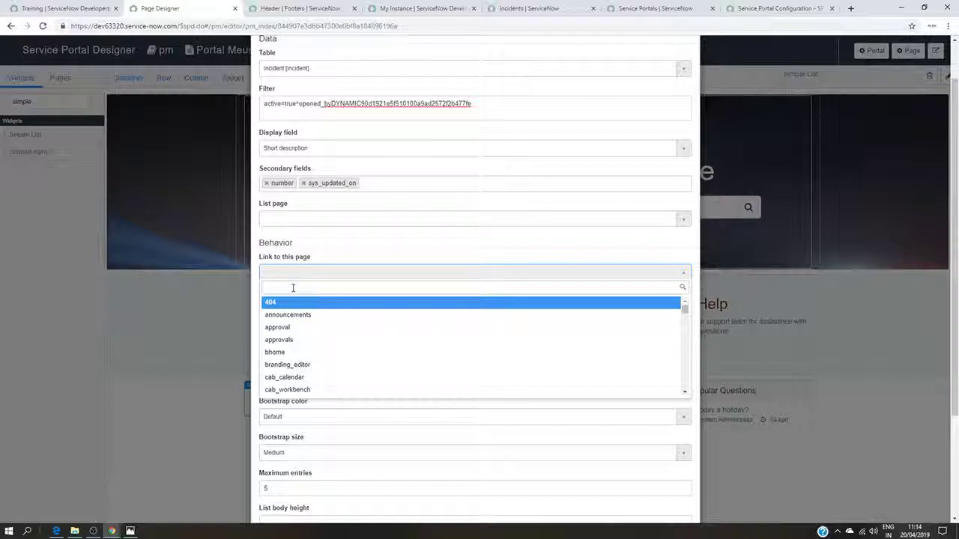
type("u")
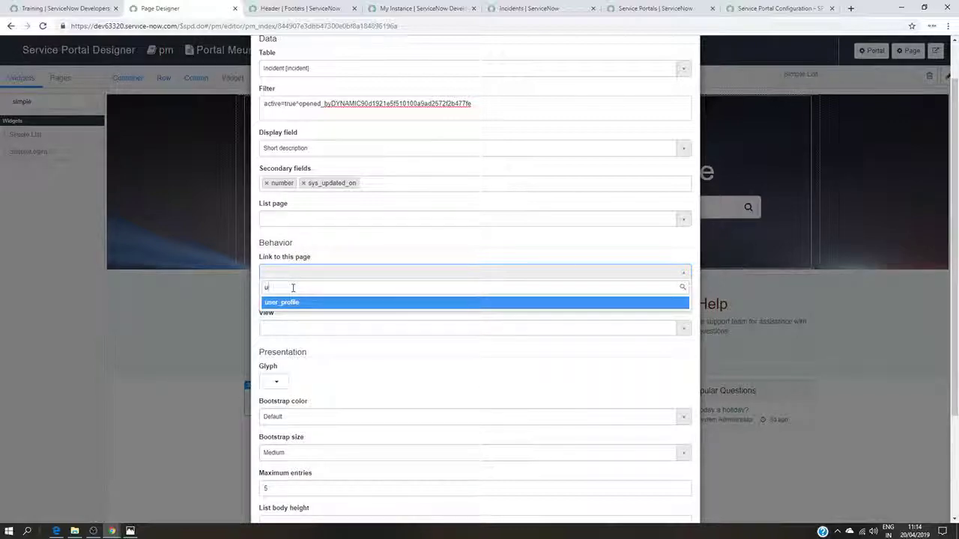
key("BackSpace")
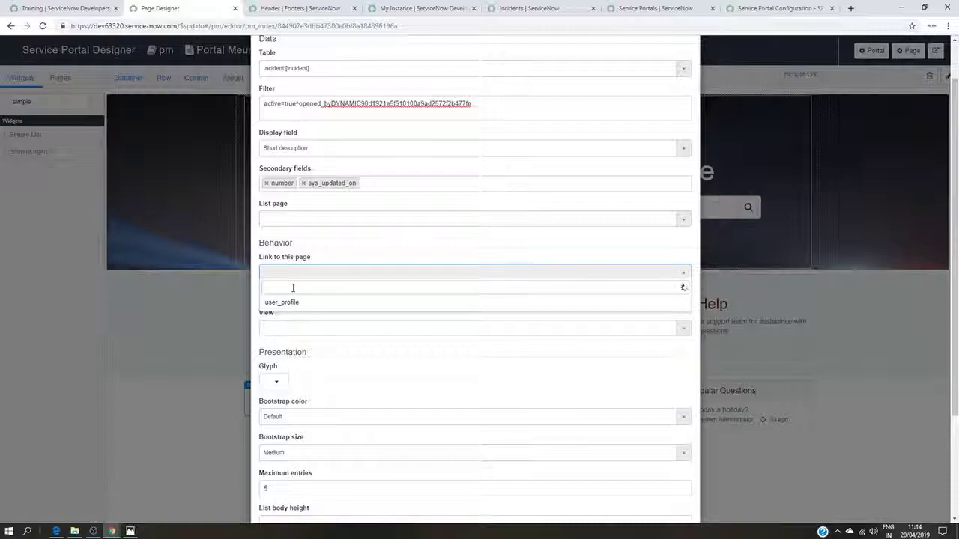
- Link the Simple List's entries to the ticket page and enable Show even when empty
type("tic")
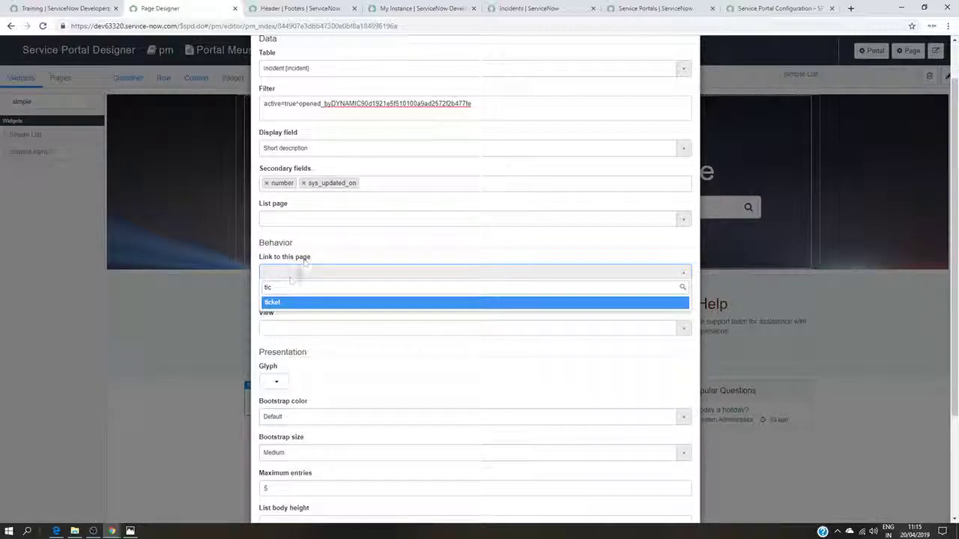
left_click(278, 303)
scroll(306, 307, "down", 2)
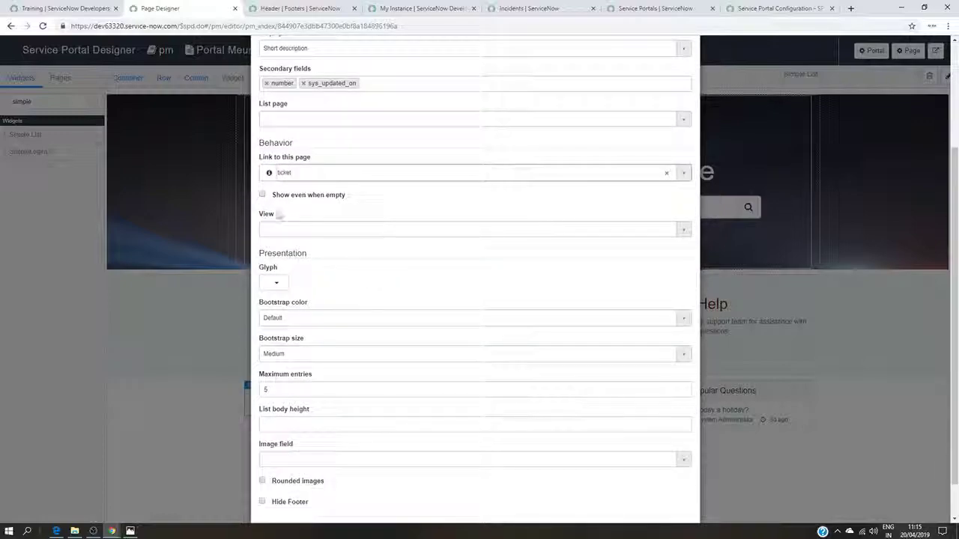
left_click(262, 195)
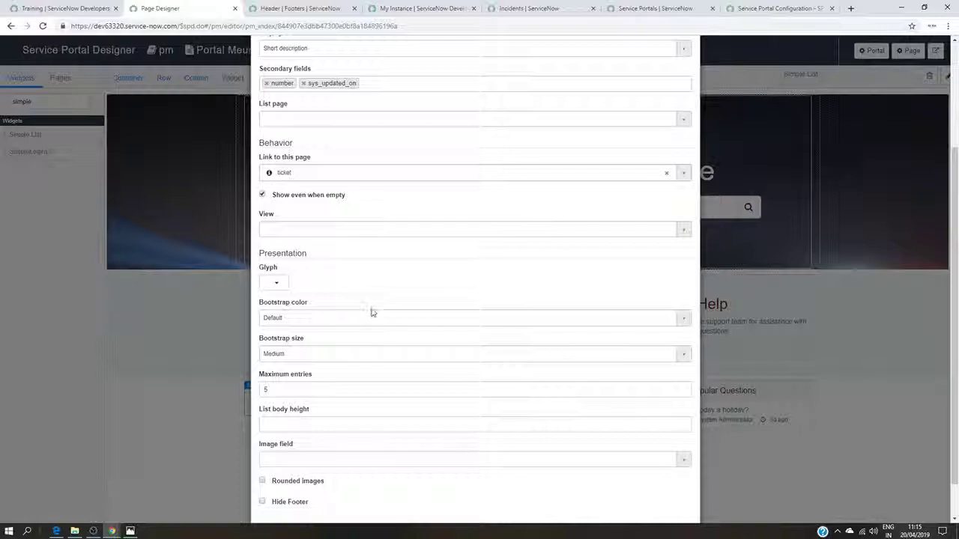
- Give the Simple List a bulleted list glyph found by searching "list", and save its instance options
scroll(364, 332, "down", 1)
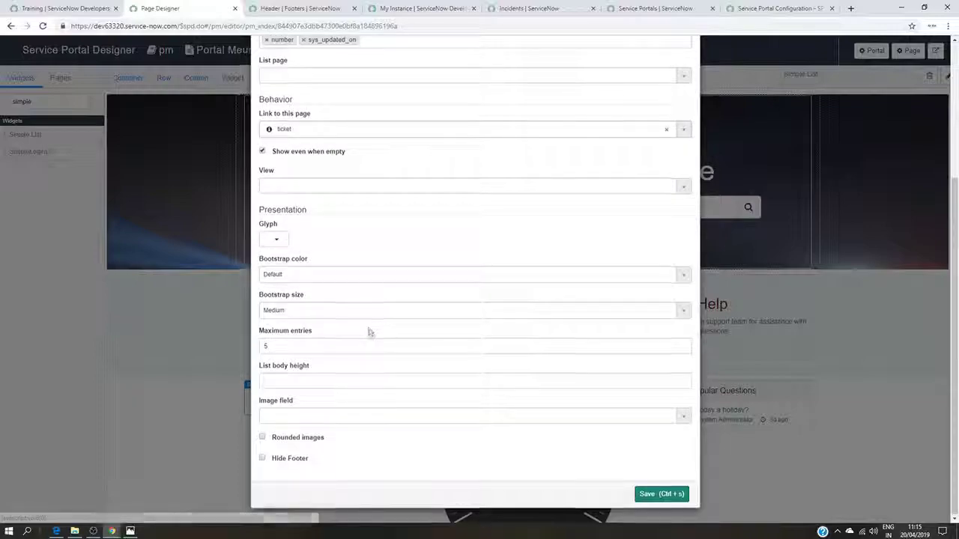
left_click(278, 241)
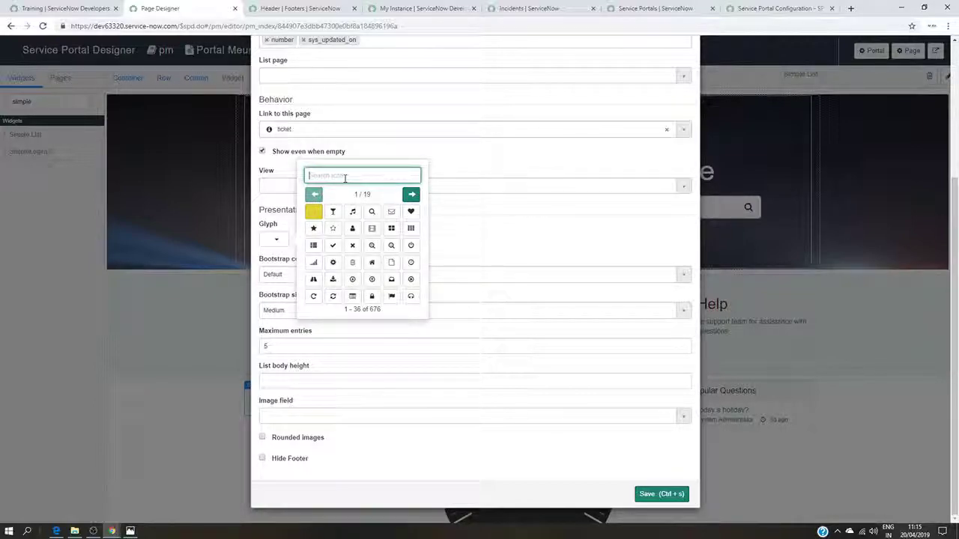
type("list")
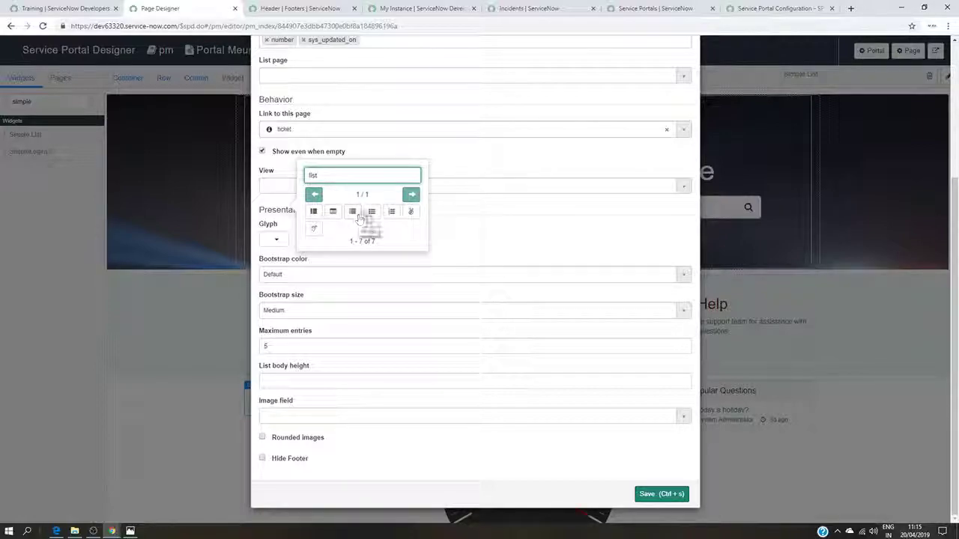
left_click(370, 213)
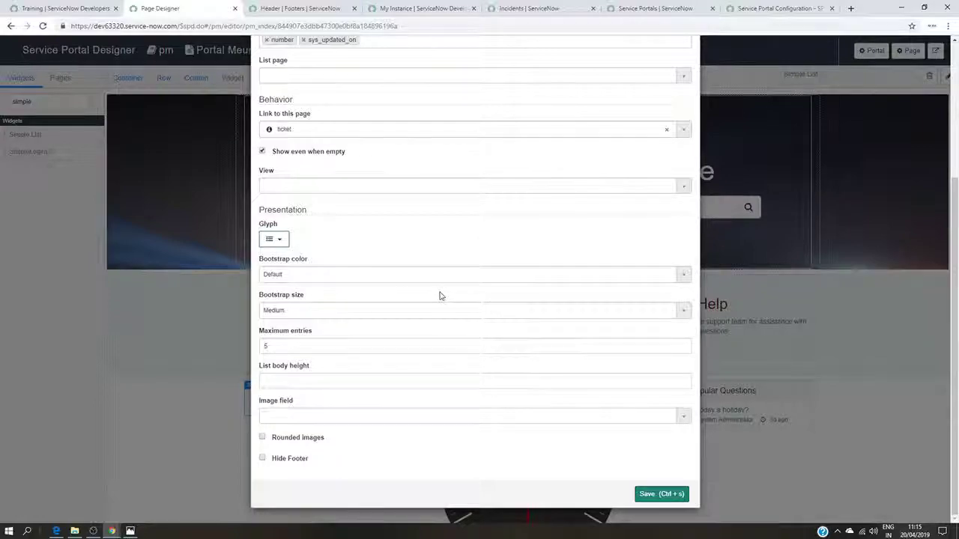
scroll(438, 292, "up", 5)
scroll(438, 278, "down", 5)
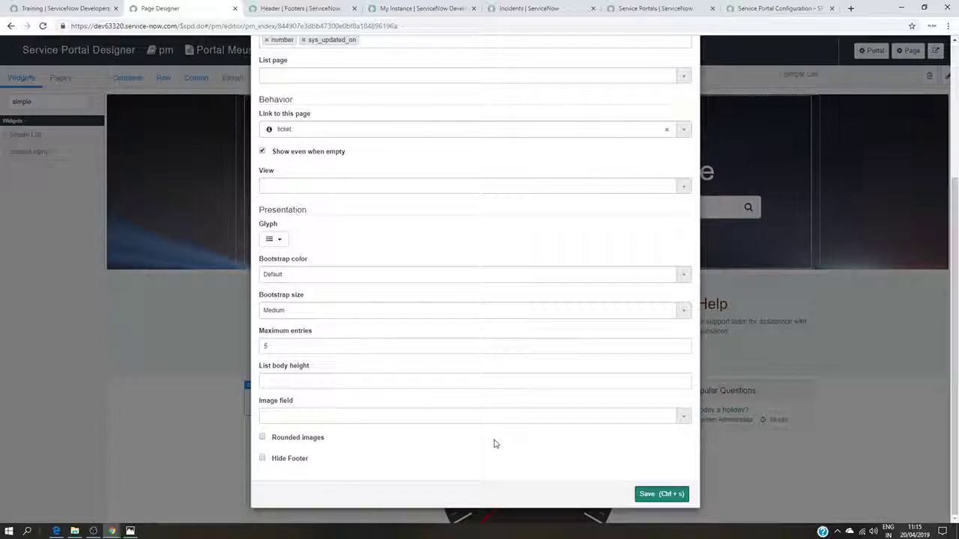
left_click(645, 494)
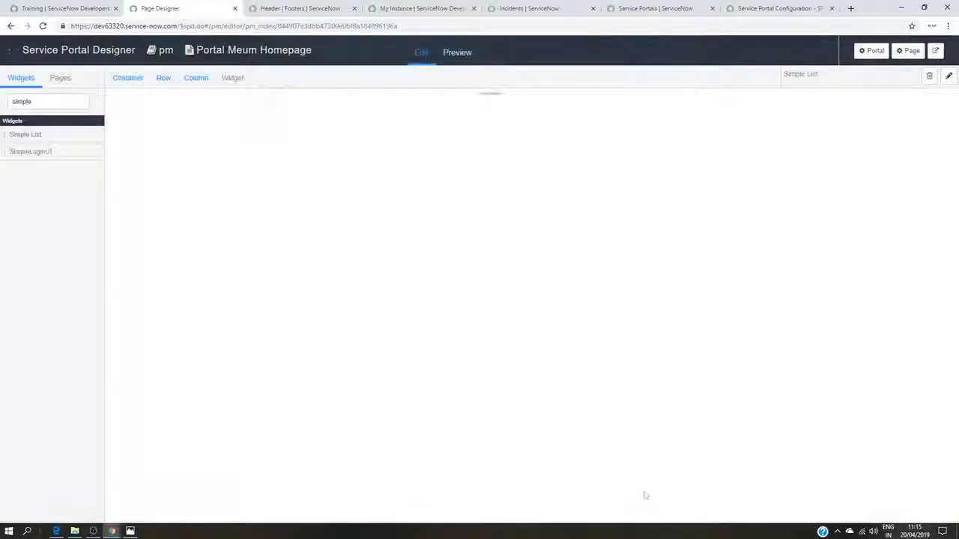
- Find the Organization Chart widget by searching "orga" and place it below Popular Questions in the same column
scroll(355, 383, "down", 1)
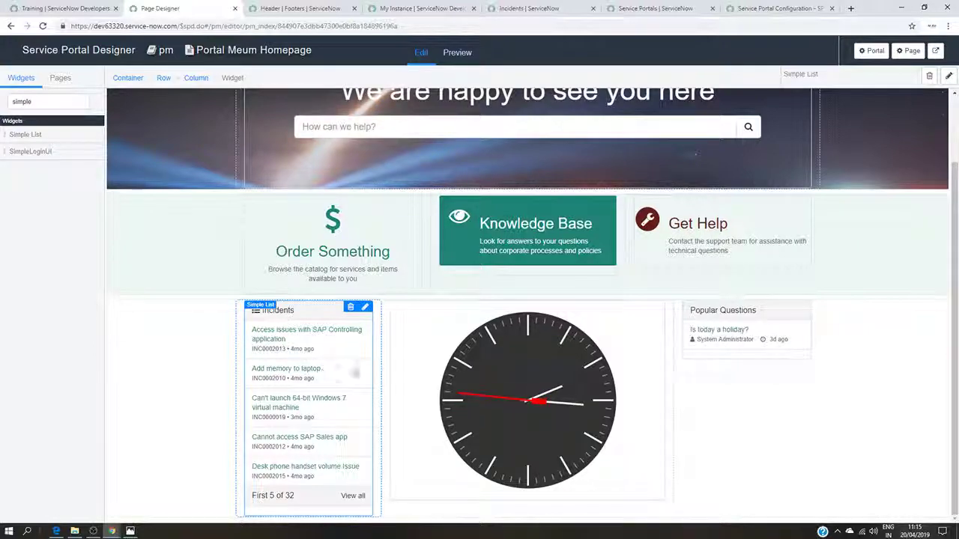
left_click(750, 373)
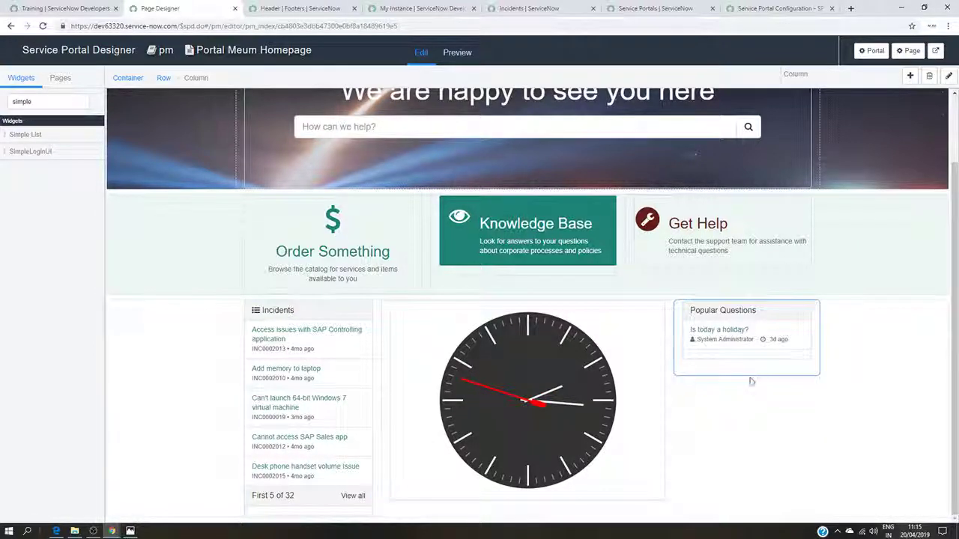
left_click(57, 101)
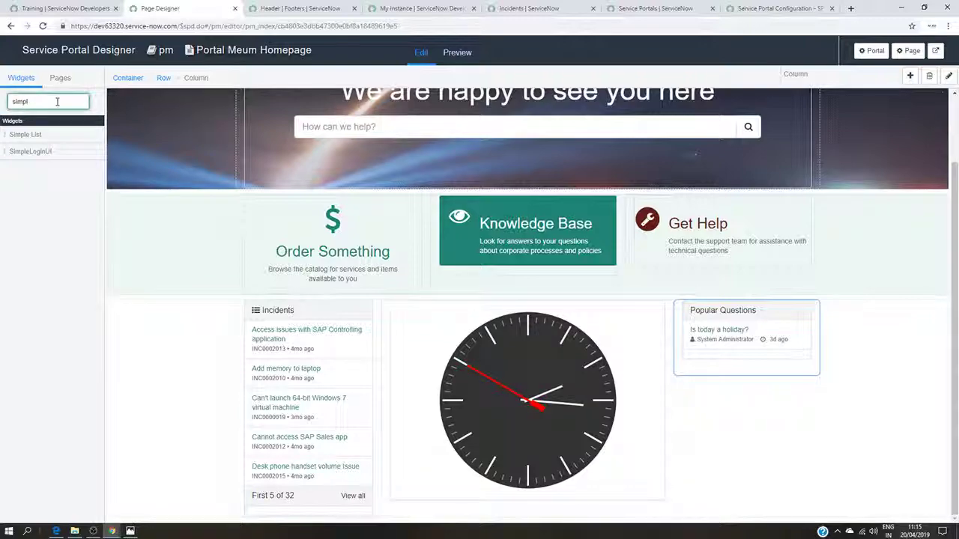
key("BackSpace")
key("BackSpace")
key("BackSpace")
key("BackSpace")
key("BackSpace")
type("orga")
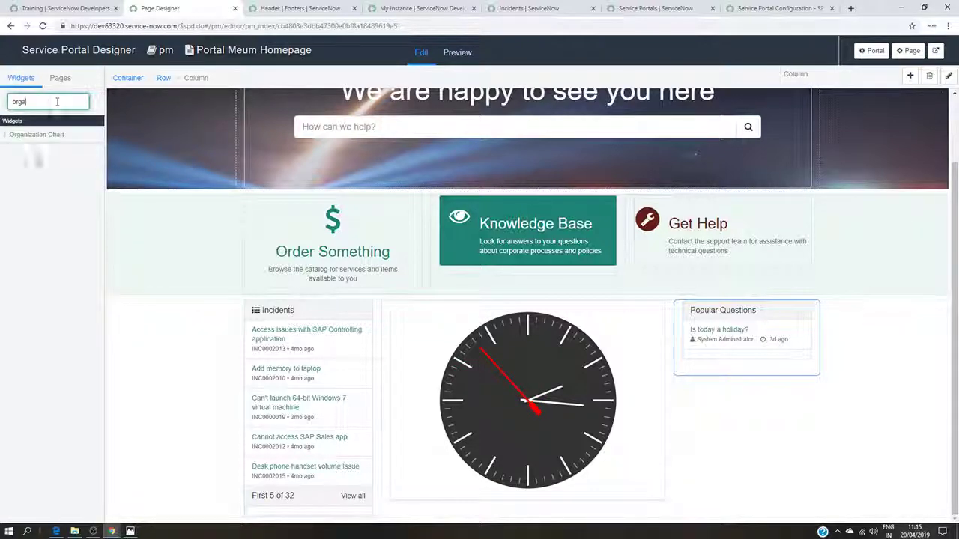
left_click_drag(34, 134, 736, 375)
scroll(634, 385, "down", 2)
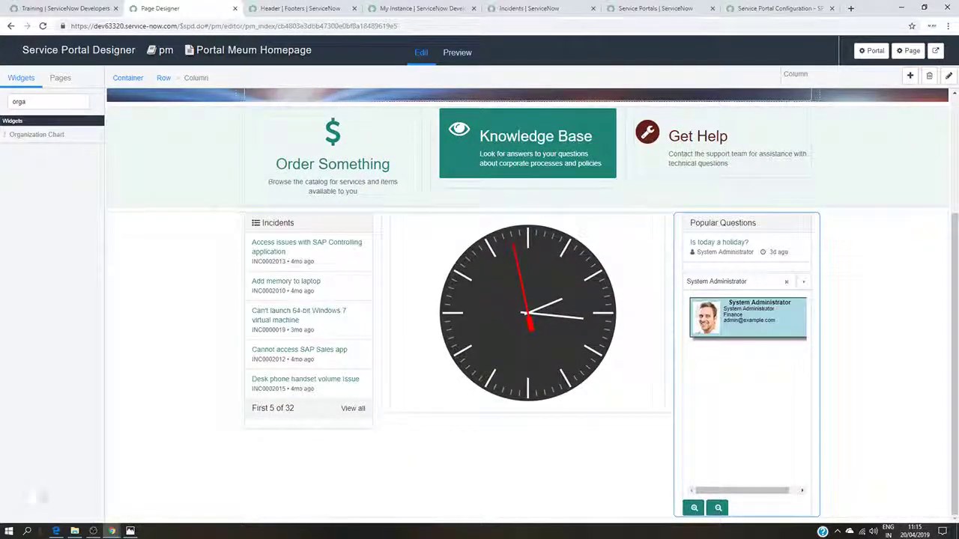
- Check the Result.PNG reference image in Photos, return to the page designer and open the Cool Clock widget's instance options
left_click(130, 531)
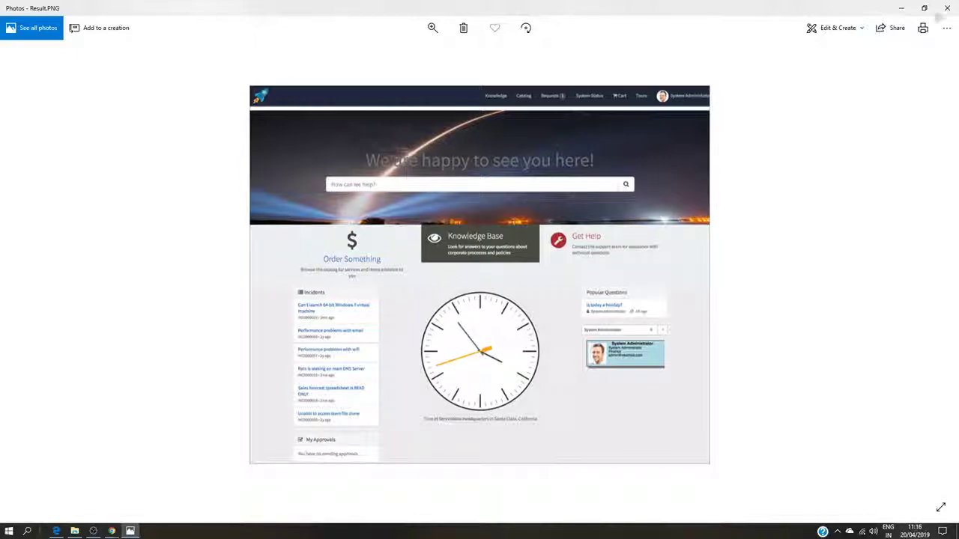
left_click(908, 8)
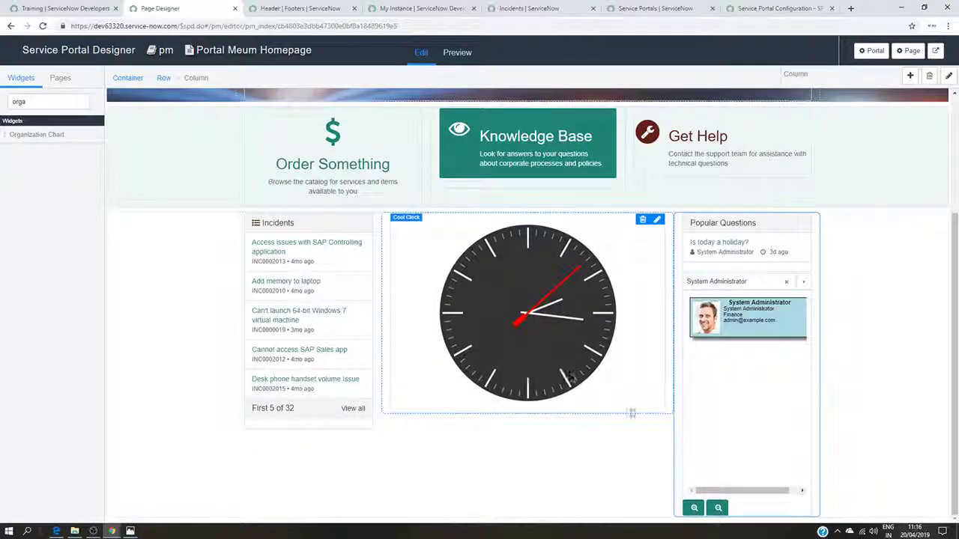
left_click(658, 219)
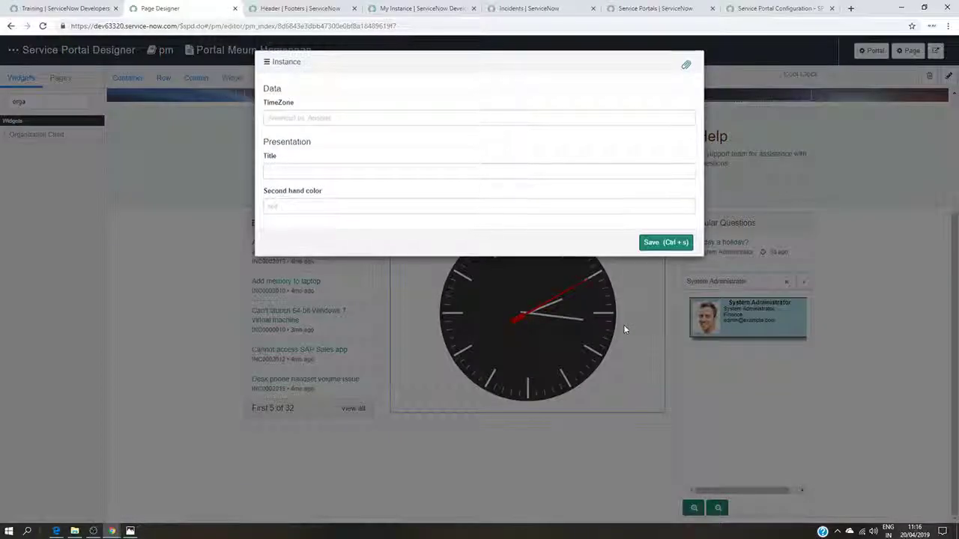
- Set the Cool Clock title to "Time at ServiceNow Headquarters in Santa Clara, California", copied from the Cool Clock and the Other Widgets exercise in the training
left_click(361, 174)
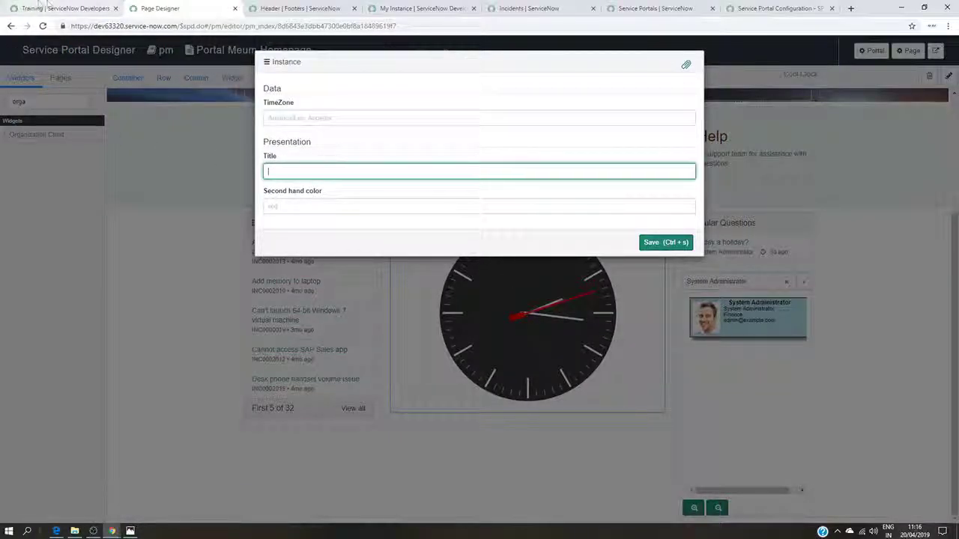
left_click(31, 6)
scroll(412, 341, "down", 2)
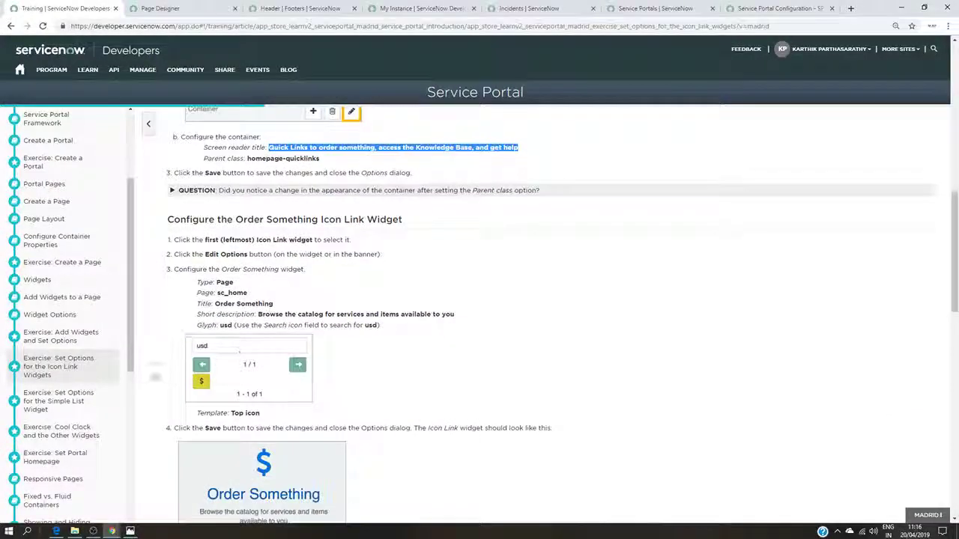
left_click(60, 431)
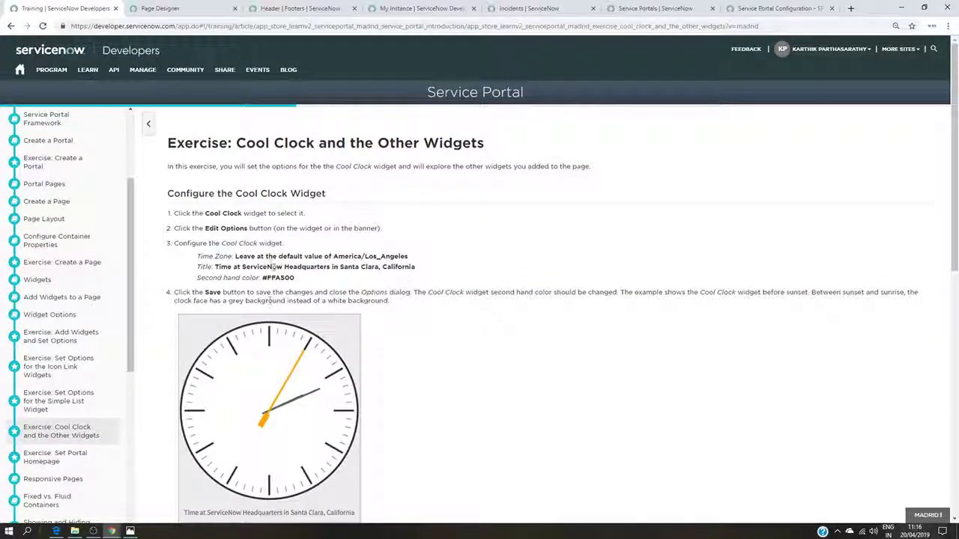
left_click_drag(429, 272, 218, 266)
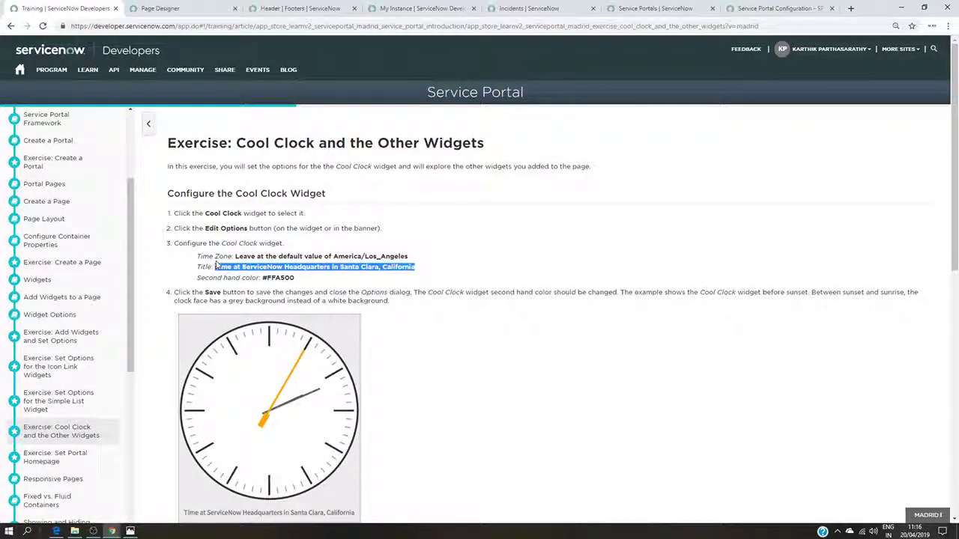
key("ctrl+Tab")
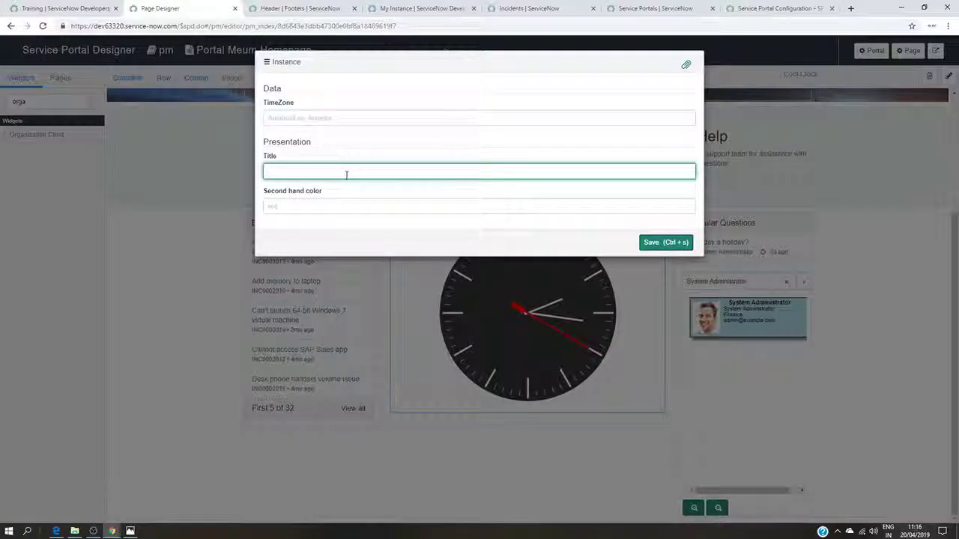
type("Time at ServiceNow Headquarters in Santa Clara, California")
- Set the Cool Clock's second hand color to #FFA500, copied from the training exercise, and save the widget's instance options
key("ctrl+shift+Tab")
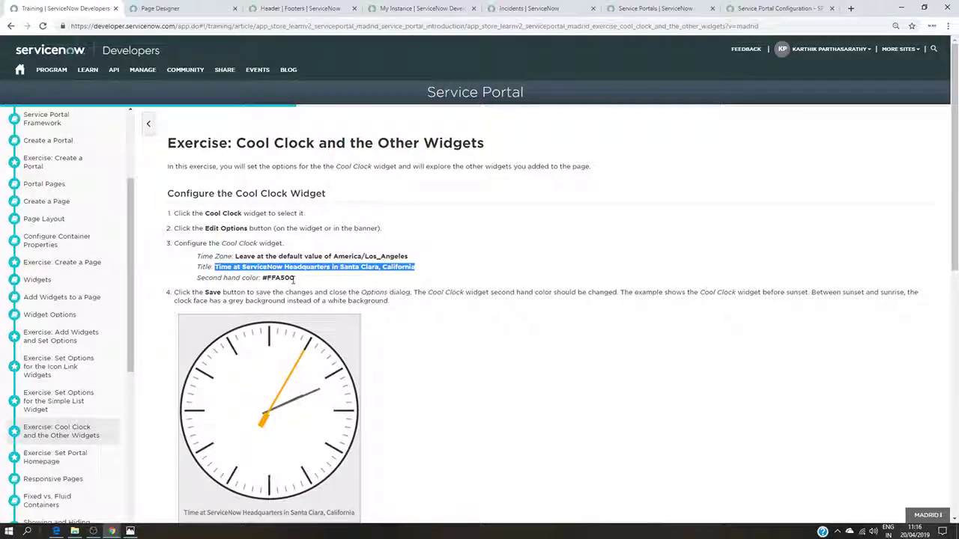
left_click_drag(295, 279, 268, 278)
key("ctrl+c")
key("ctrl+Tab")
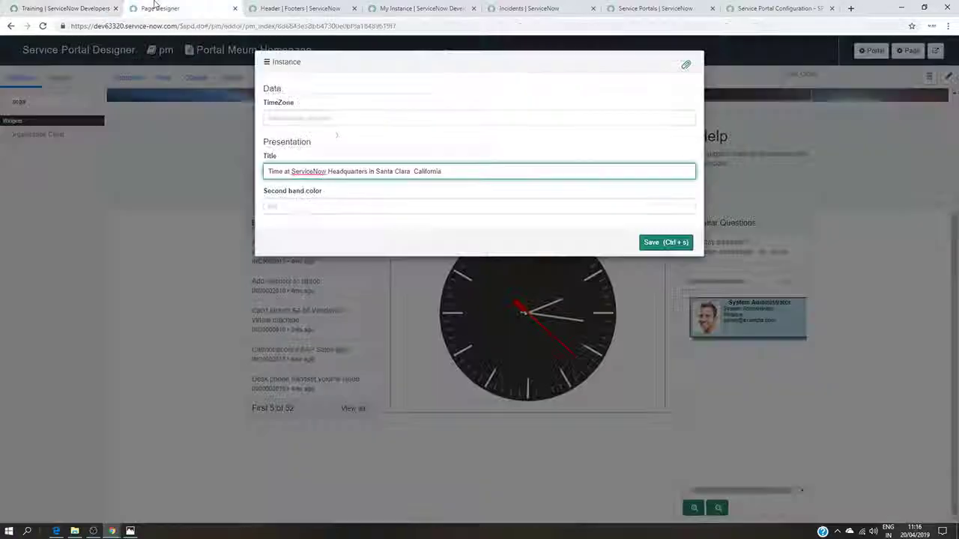
left_click(332, 206)
key("ctrl+v")
left_click(657, 248)
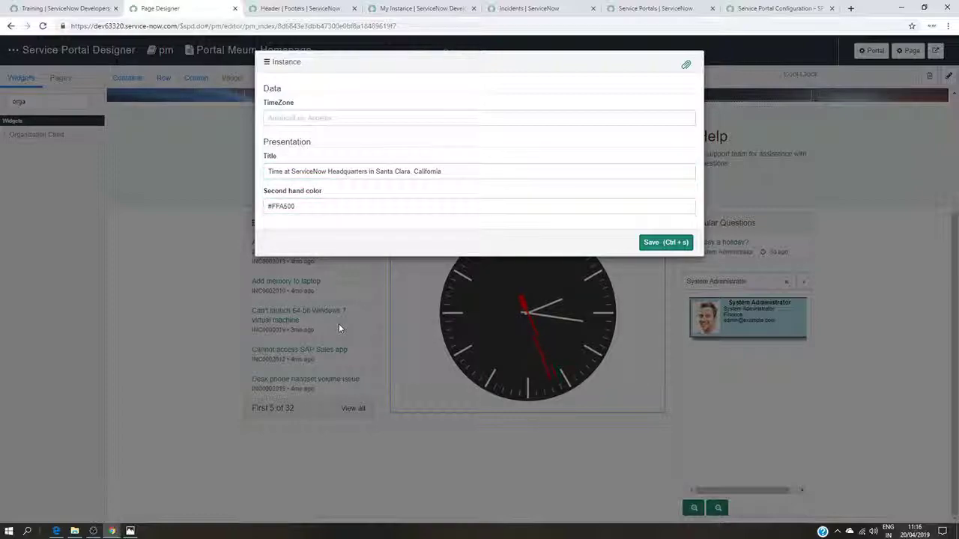
scroll(613, 408, "down", 3)
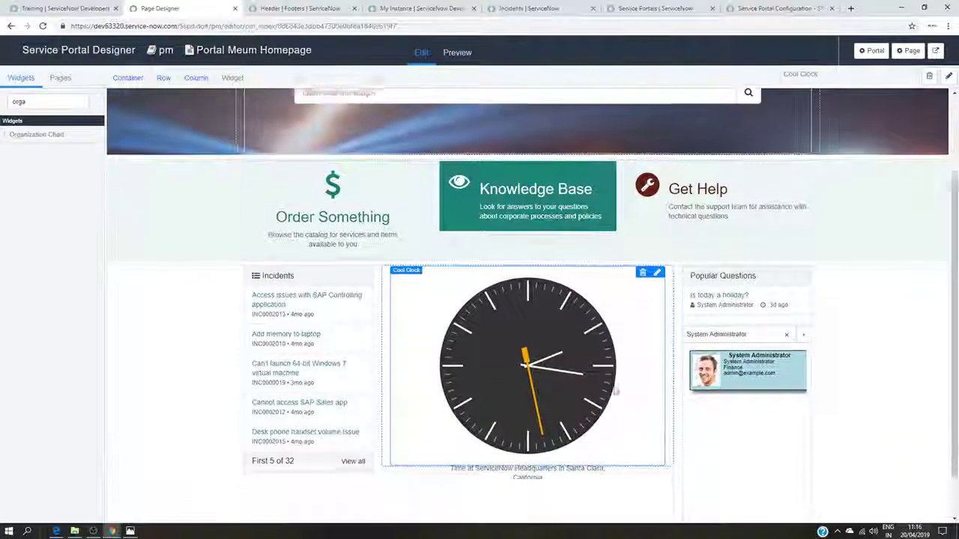
scroll(525, 300, "up", 3)
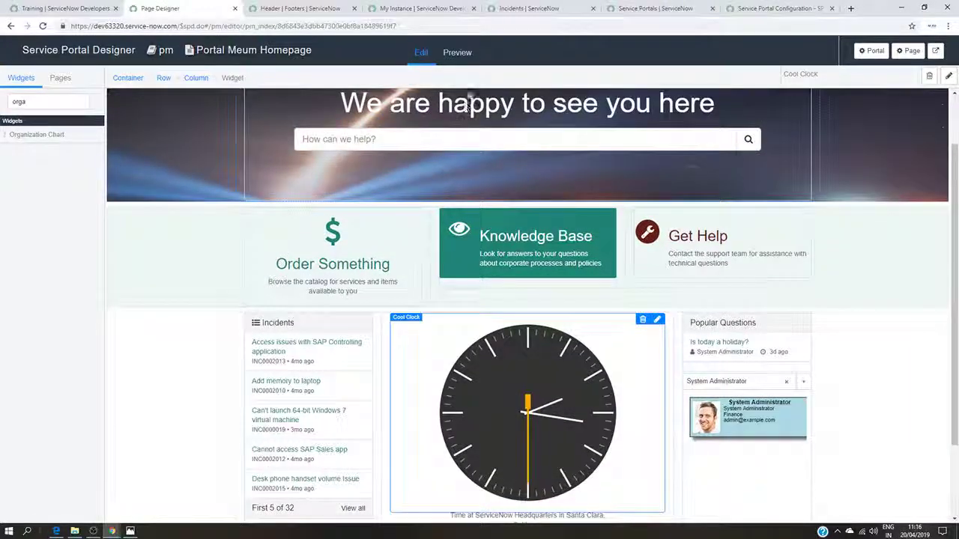
- Preview the homepage and test the Organization Chart by selecting two other users in its user picker, one of them found by searching
left_click(454, 52)
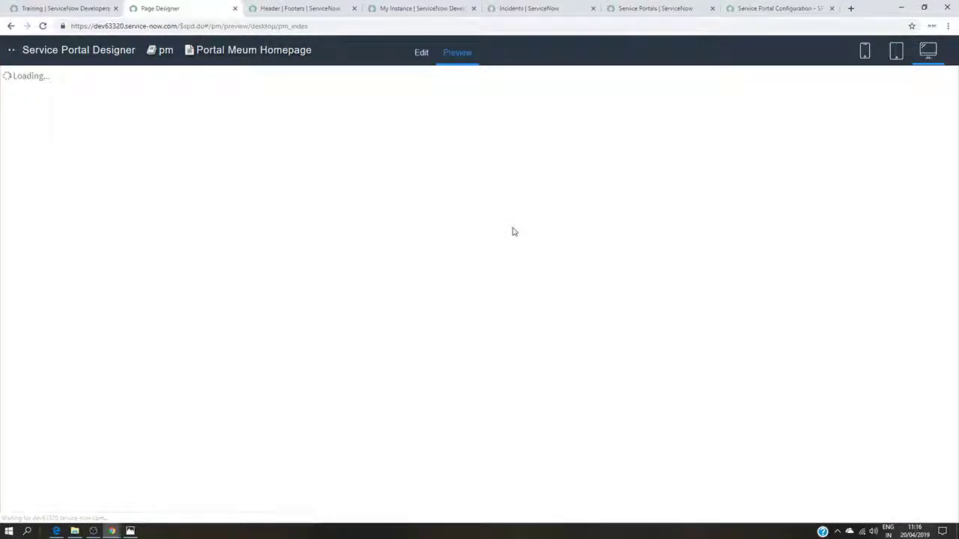
scroll(587, 245, "down", 3)
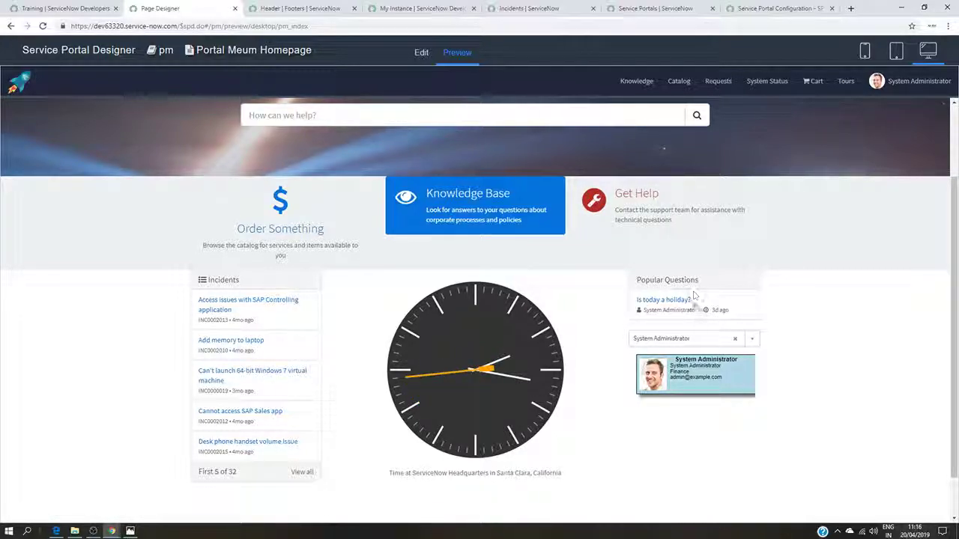
left_click(735, 339)
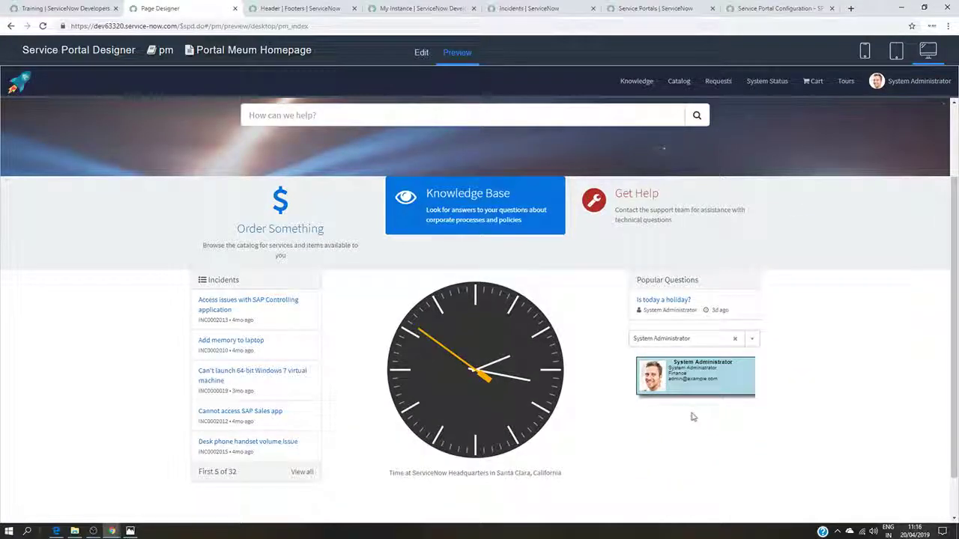
left_click(721, 339)
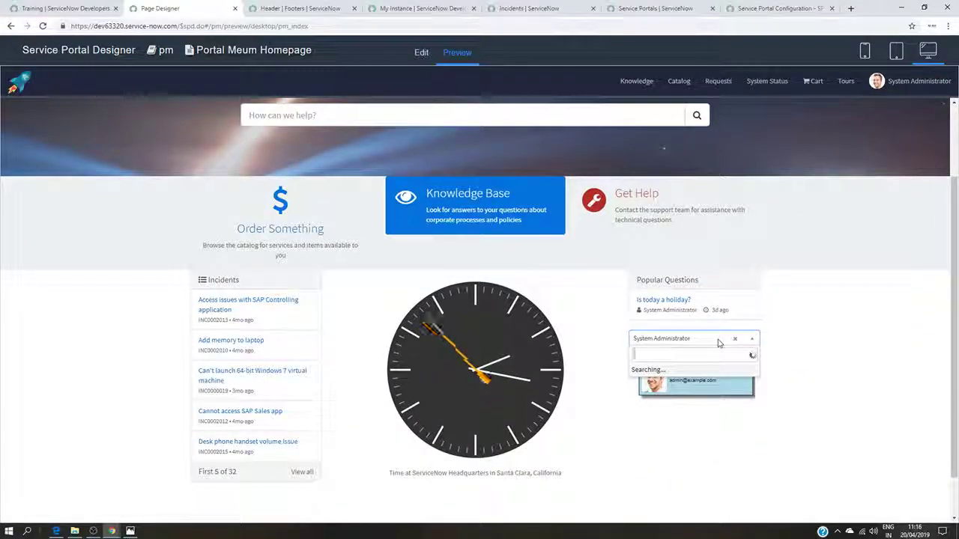
type("ade")
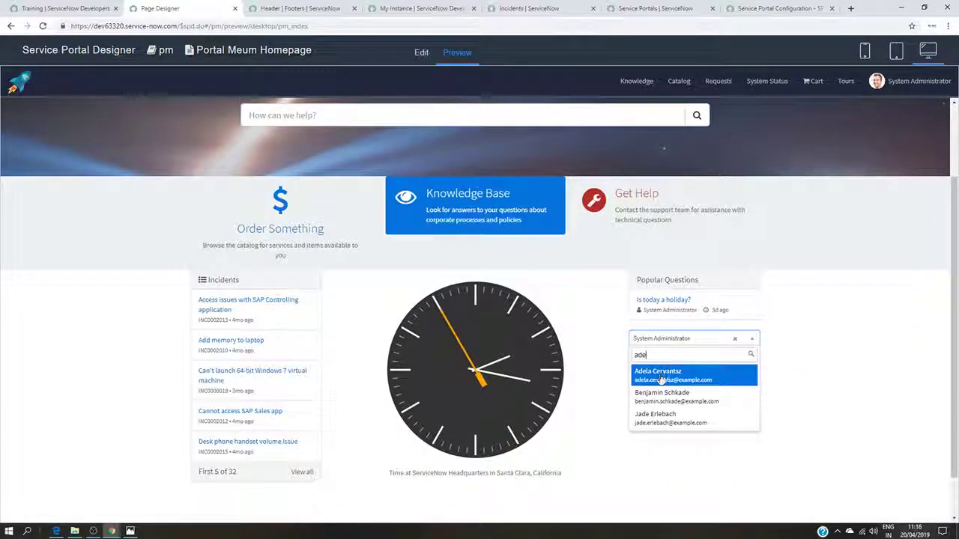
left_click(668, 399)
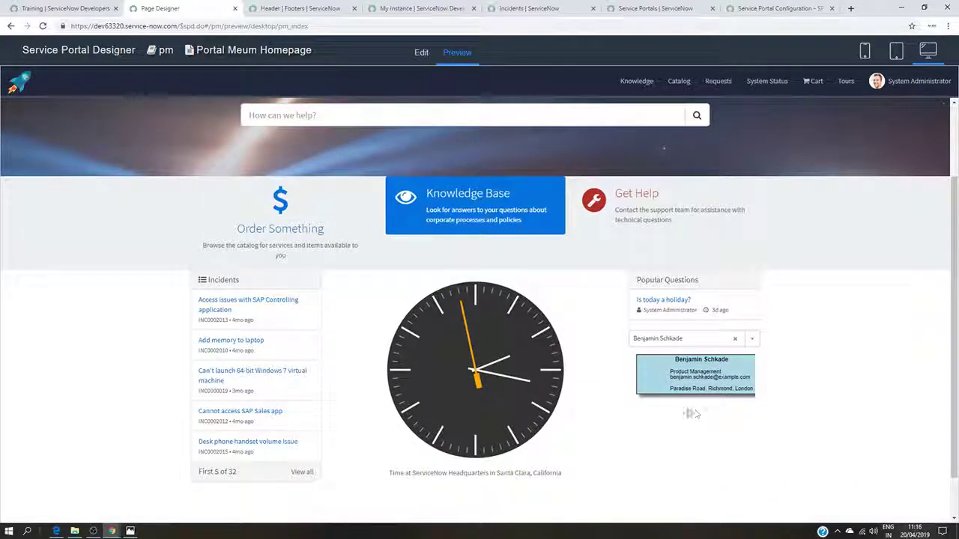
left_click(749, 341)
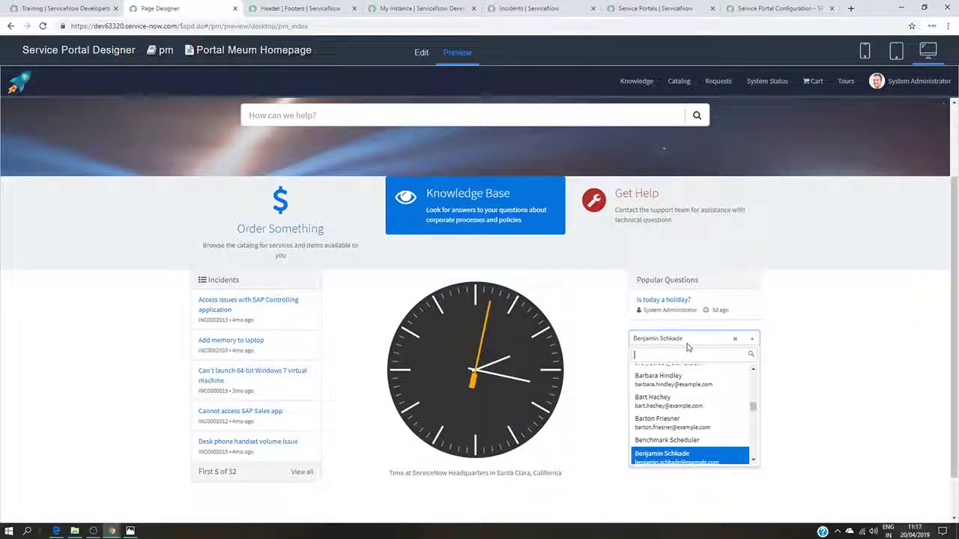
left_click(664, 419)
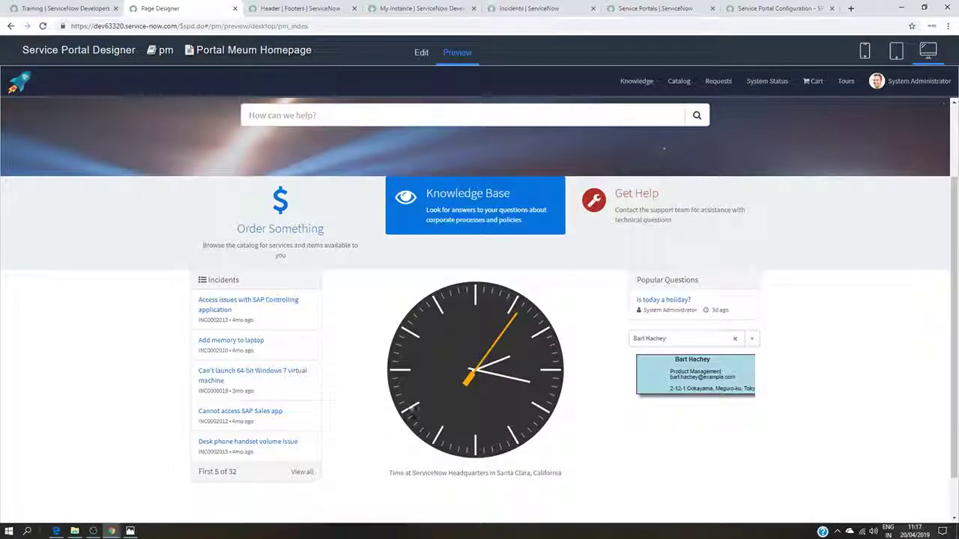
scroll(242, 346, "down", 1)
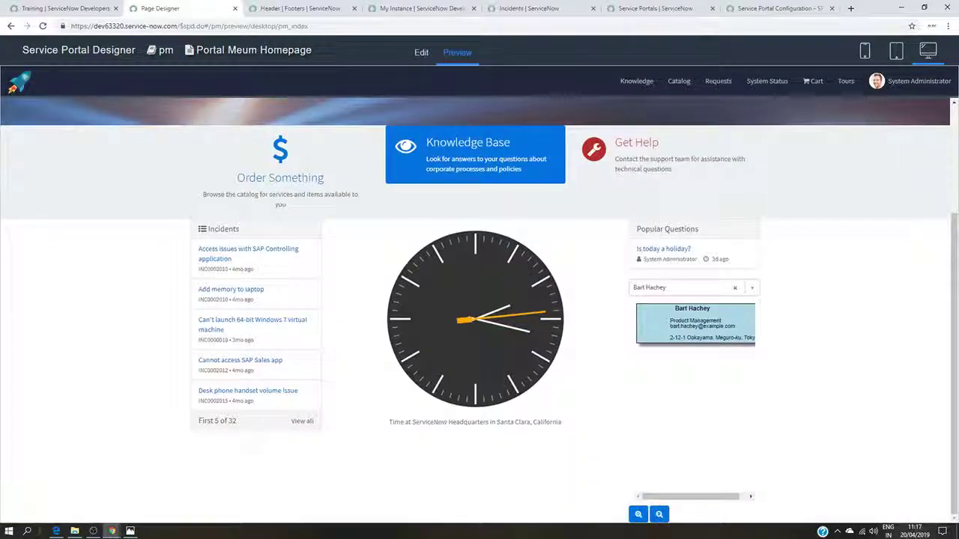
- Compare the preview with the Result.PNG reference image in Photos and return the homepage to edit mode
left_click(132, 531)
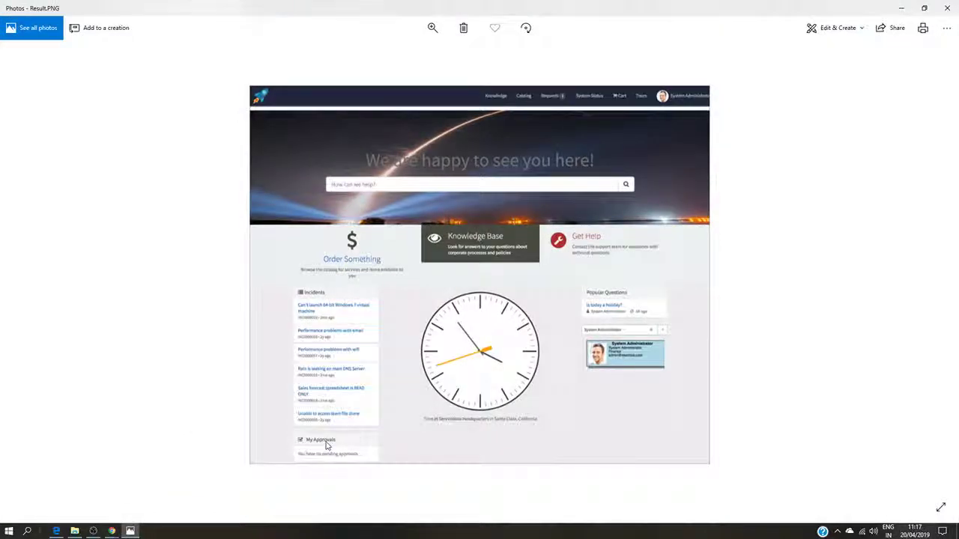
left_click(902, 9)
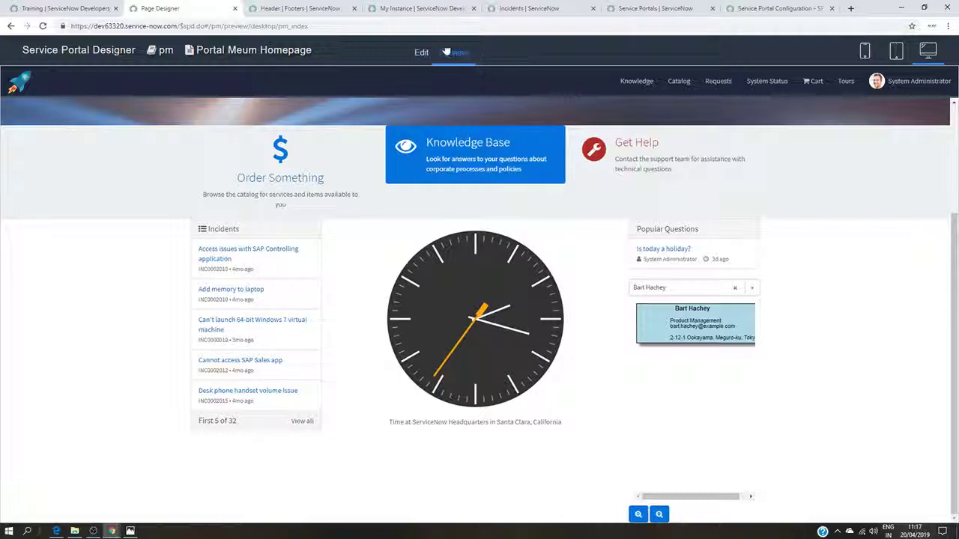
left_click(422, 52)
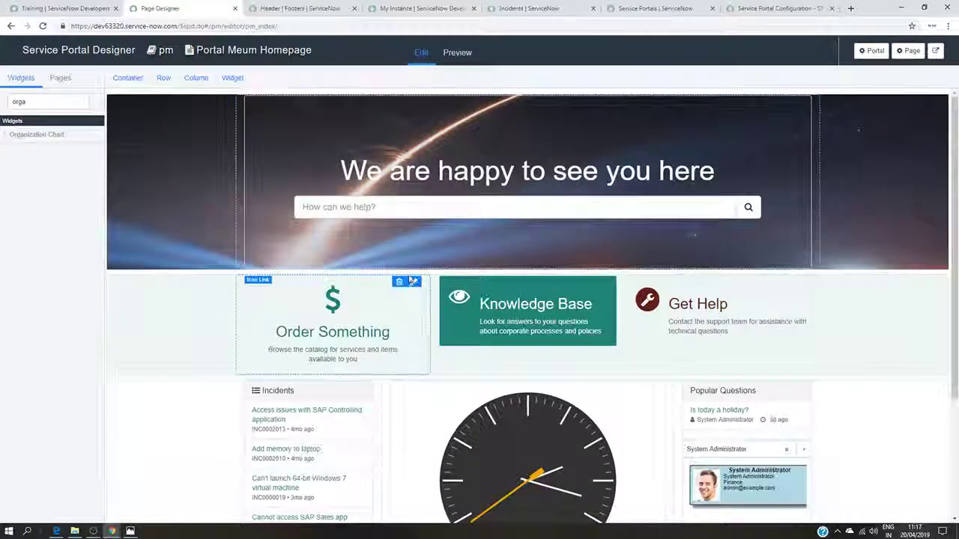
- Find the Approvals widget by searching "appro" and place it below the Incidents list in the same column
scroll(407, 263, "down", 2)
left_click(329, 483)
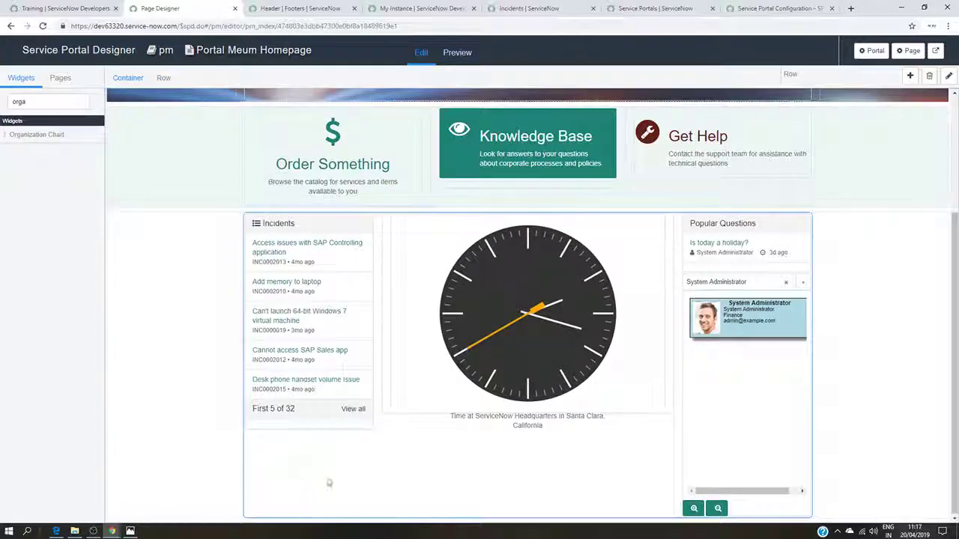
left_click(40, 101)
type("appro")
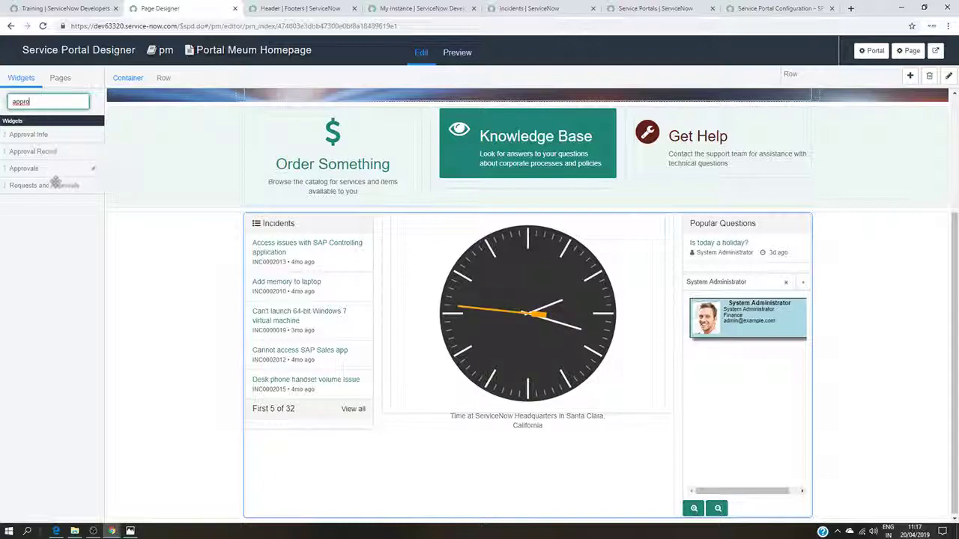
left_click_drag(56, 182, 302, 454)
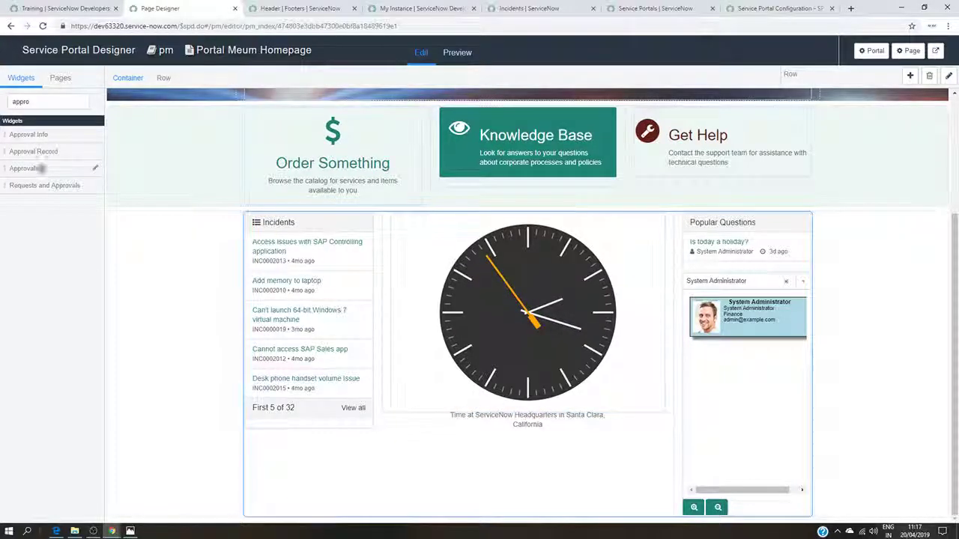
left_click_drag(37, 168, 297, 448)
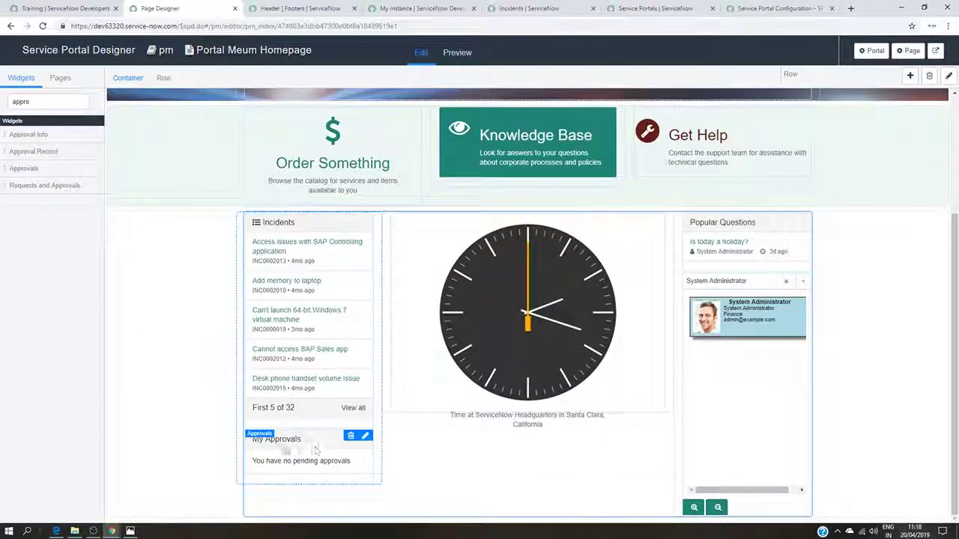
- Open the Approvals widget's instance options and give it the checked square glyph found by searching "square"
left_click(365, 436)
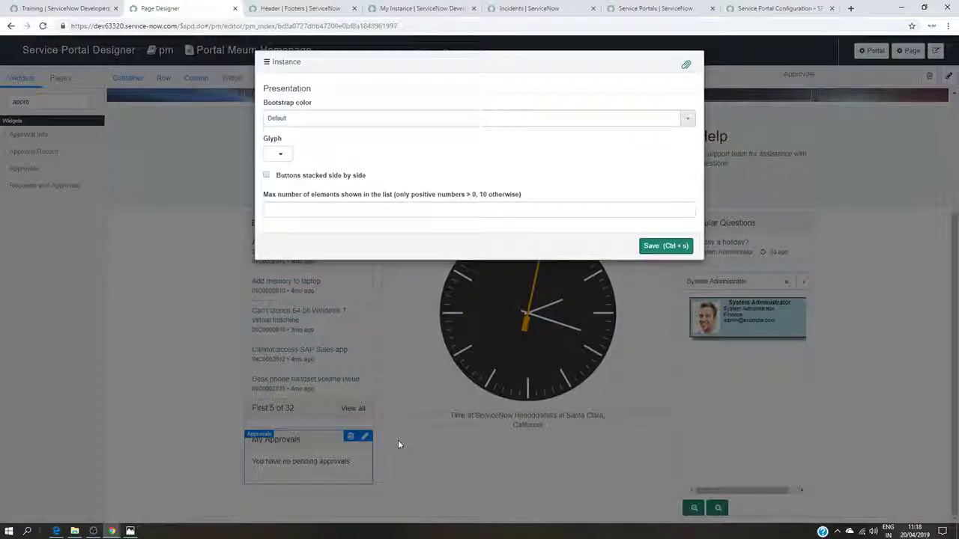
left_click(281, 156)
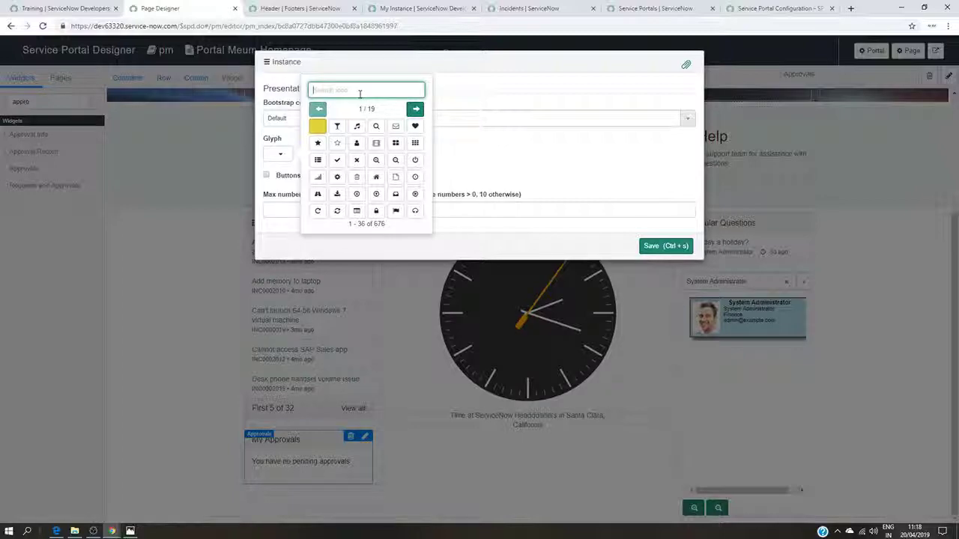
type("saue")
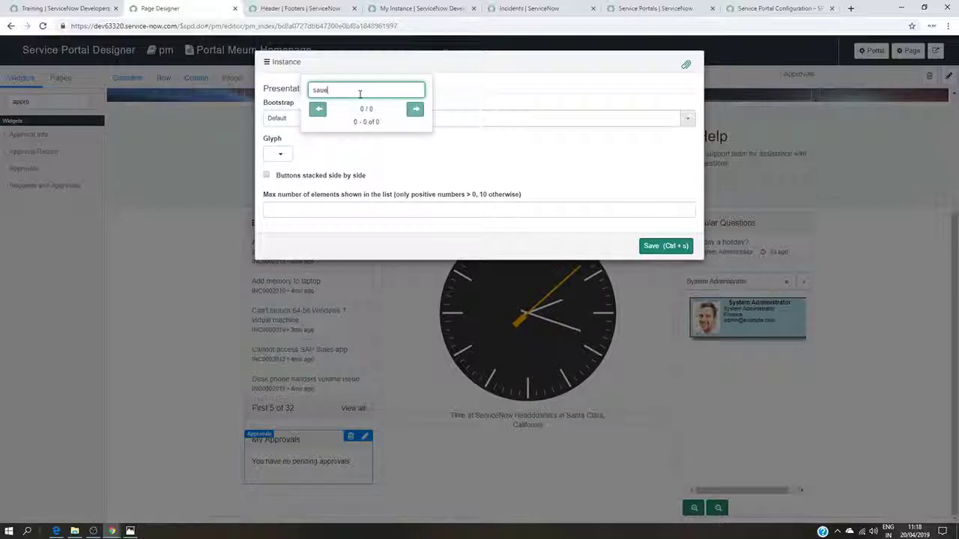
key("BackSpace")
key("BackSpace")
type("que")
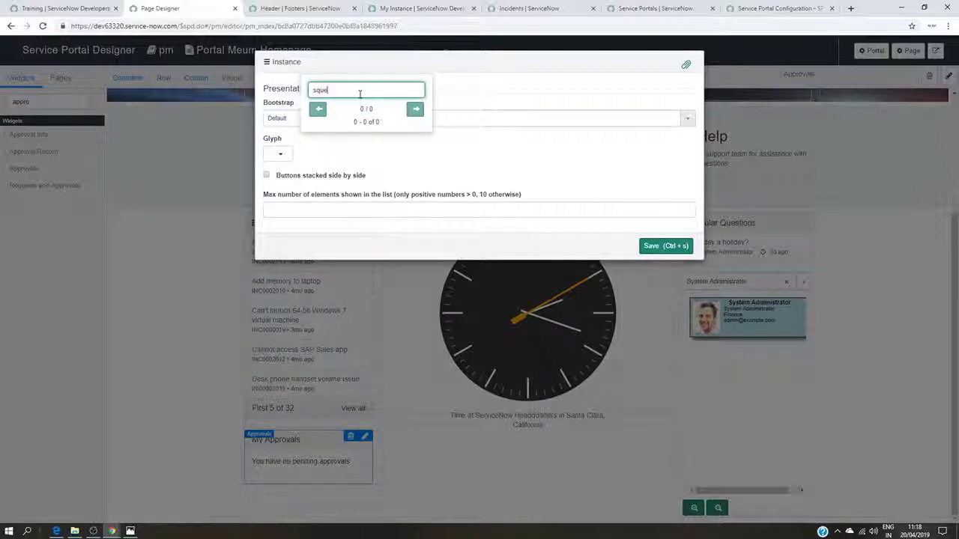
type("ar")
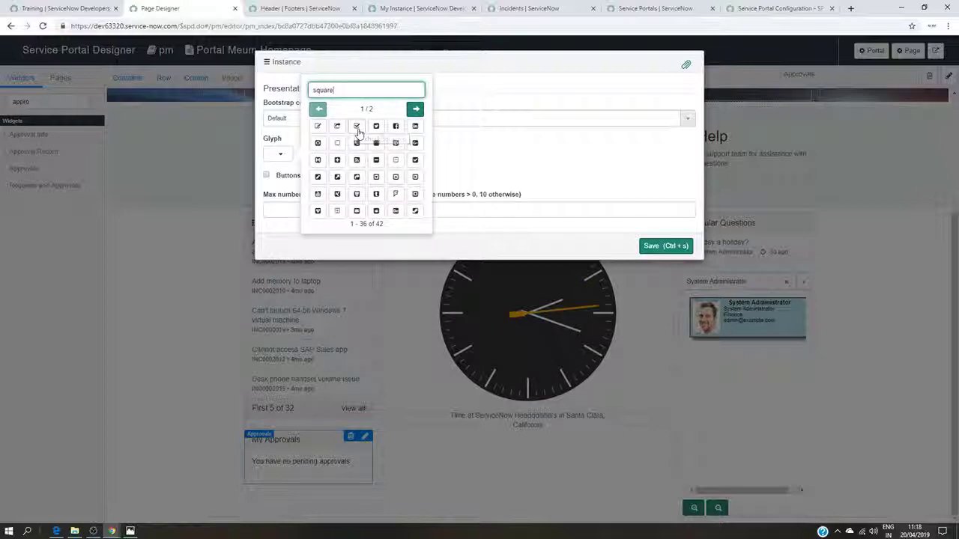
left_click(356, 126)
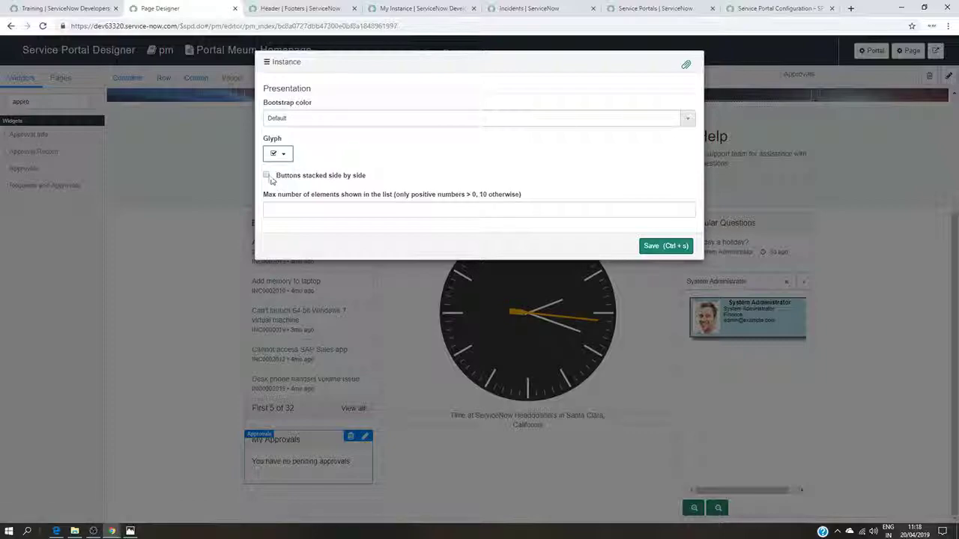
- Enable Buttons stacked side by side for the Approvals widget and save its instance options
left_click(266, 176)
left_click(266, 176)
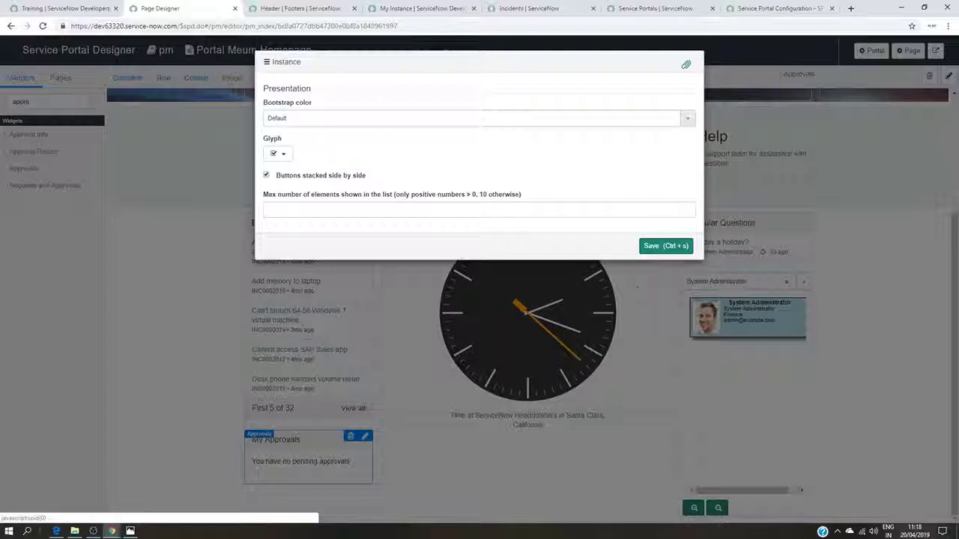
left_click(658, 250)
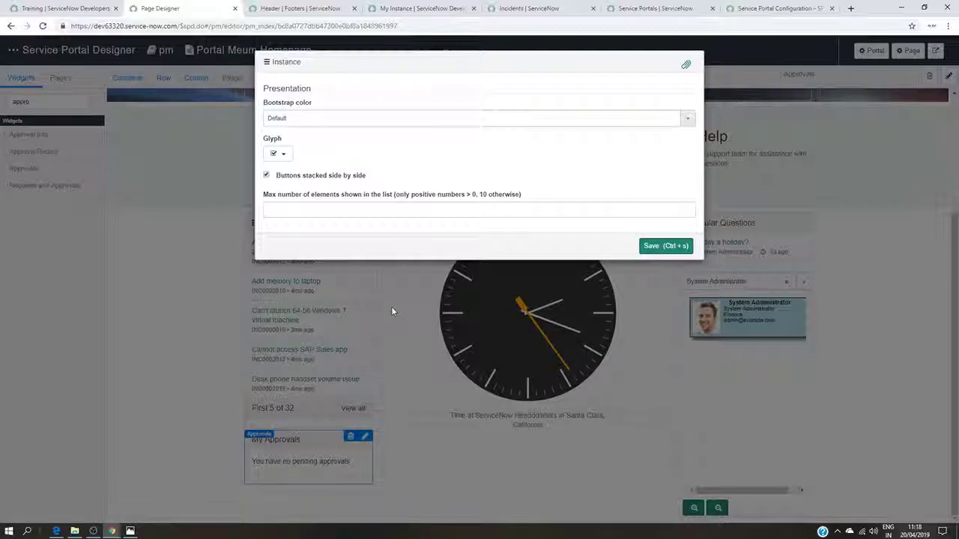
scroll(404, 330, "down", 2)
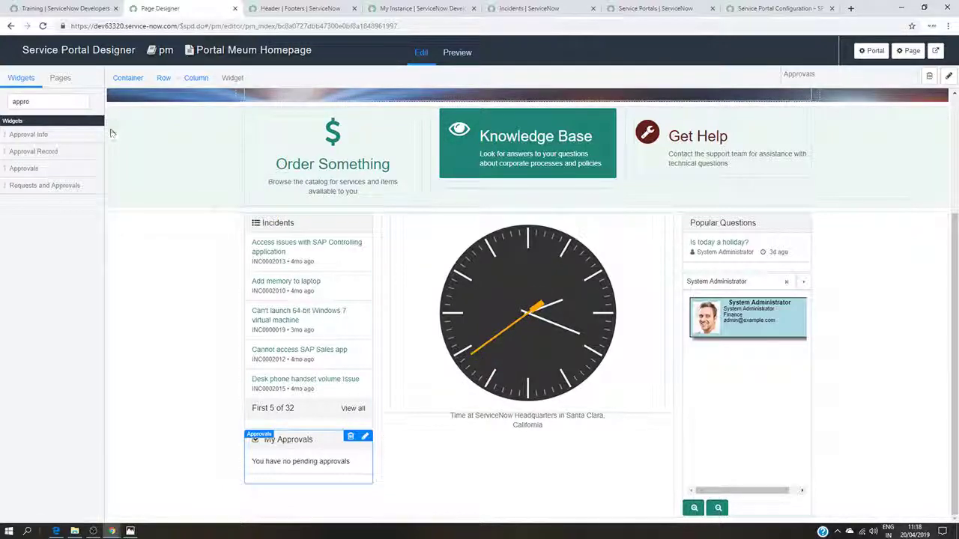
- Impersonate the last user in the recent impersonations list in the ServiceNow instance
left_click(90, 8)
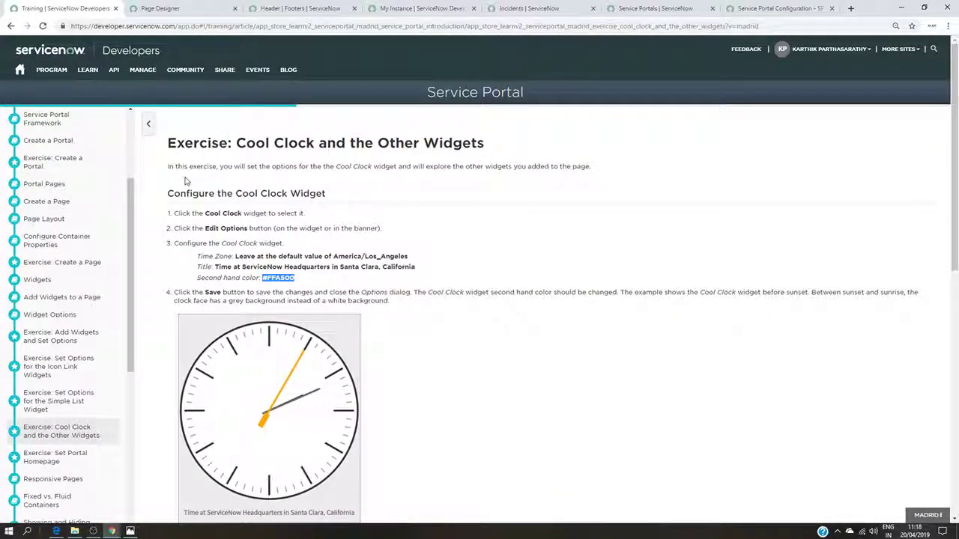
left_click(196, 8)
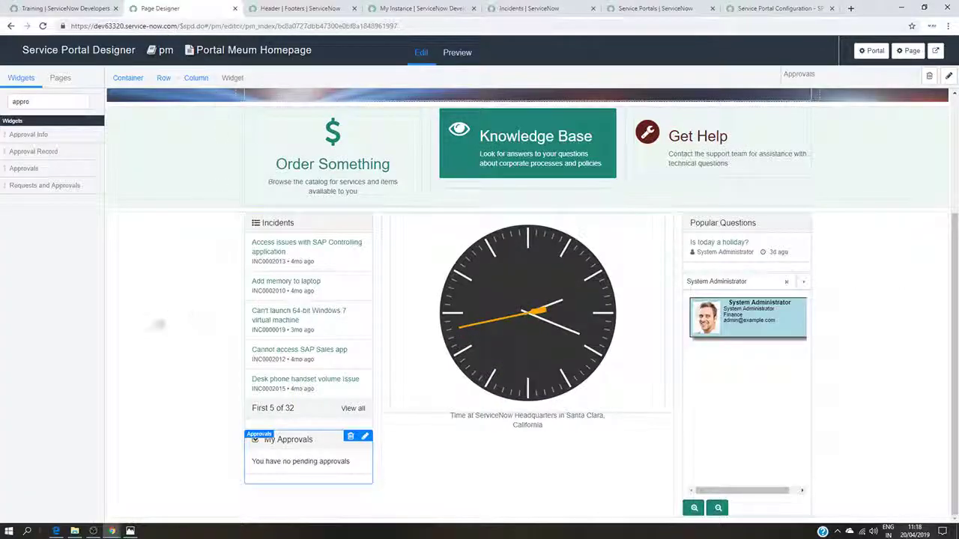
scroll(178, 292, "up", 2)
left_click(296, 9)
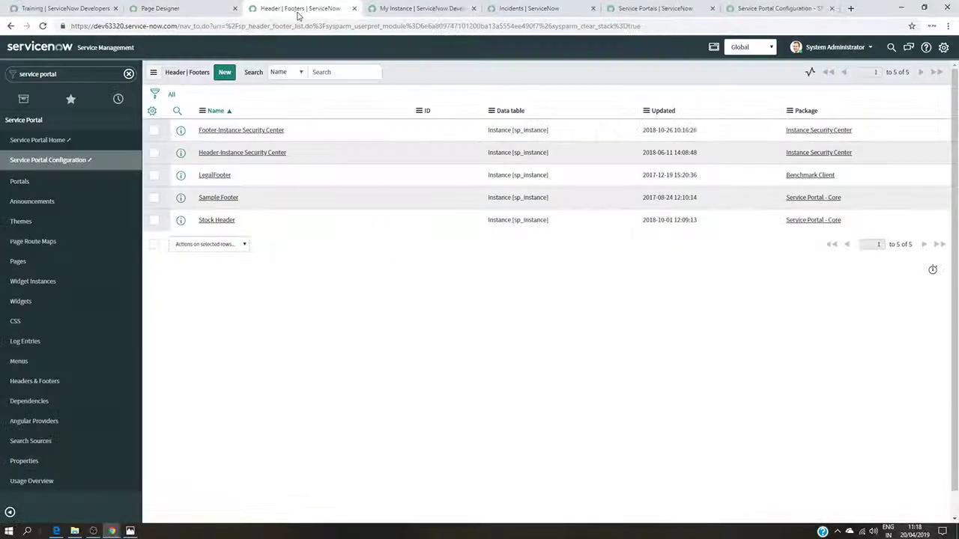
left_click(869, 48)
left_click(837, 77)
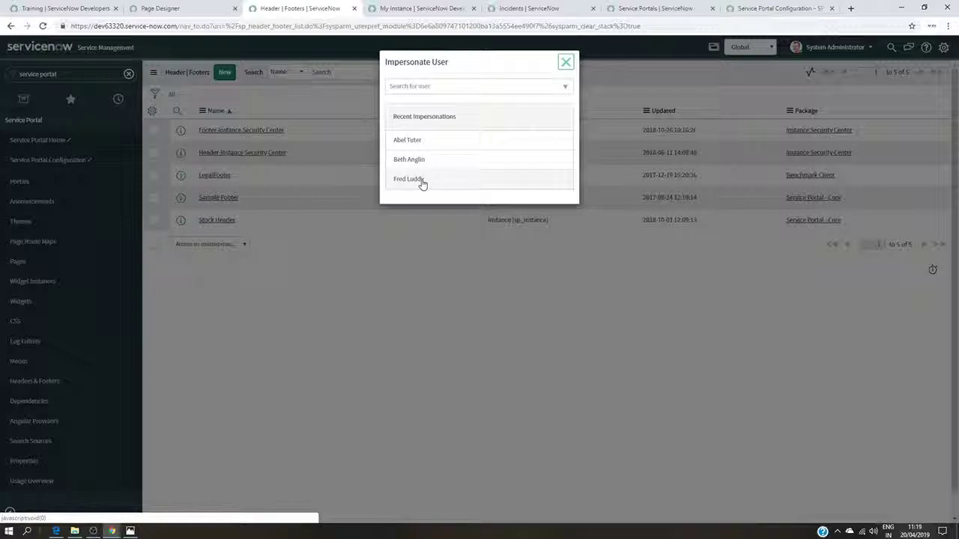
left_click(422, 182)
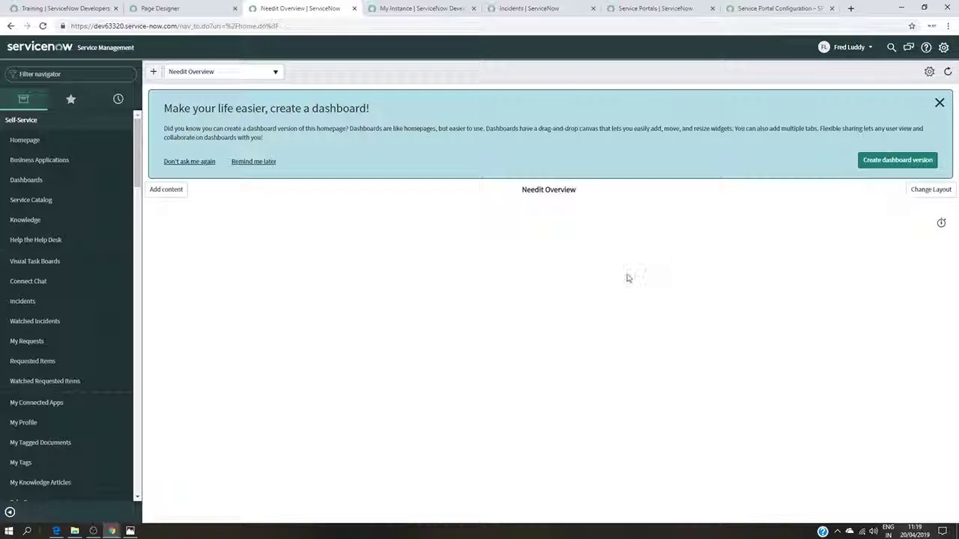
- Preview the Portal Meum homepage as the impersonated user and open the Rollback Oracle Version request from My Approvals
left_click(159, 8)
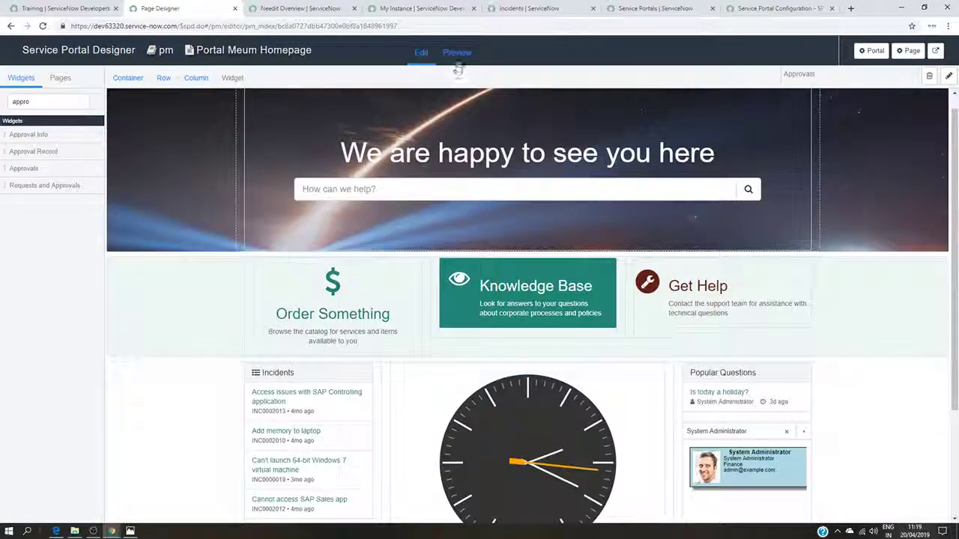
left_click(457, 63)
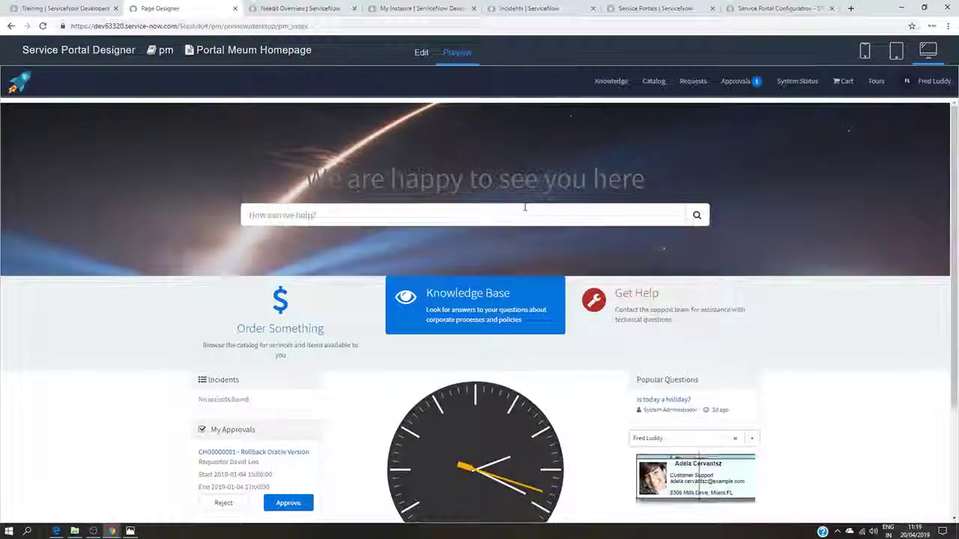
scroll(524, 209, "down", 2)
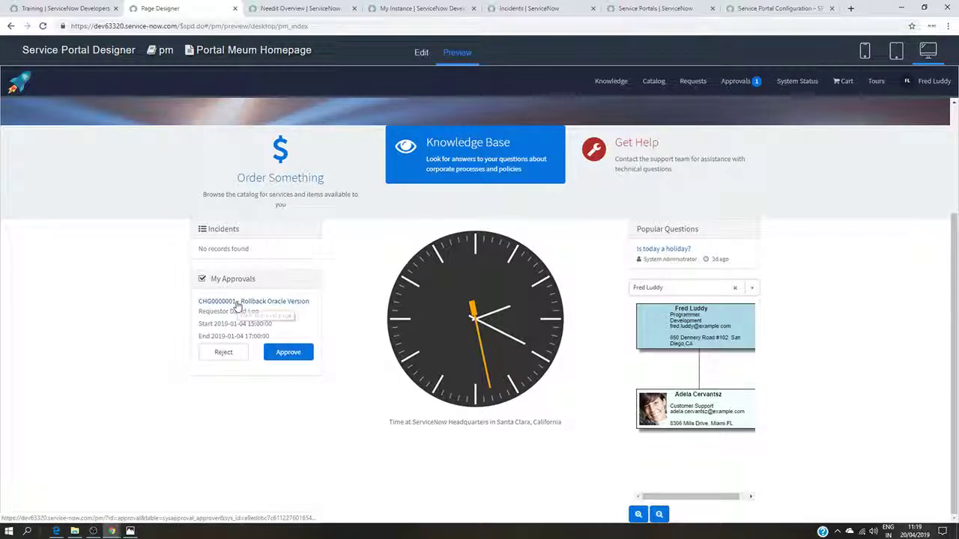
left_click(309, 302)
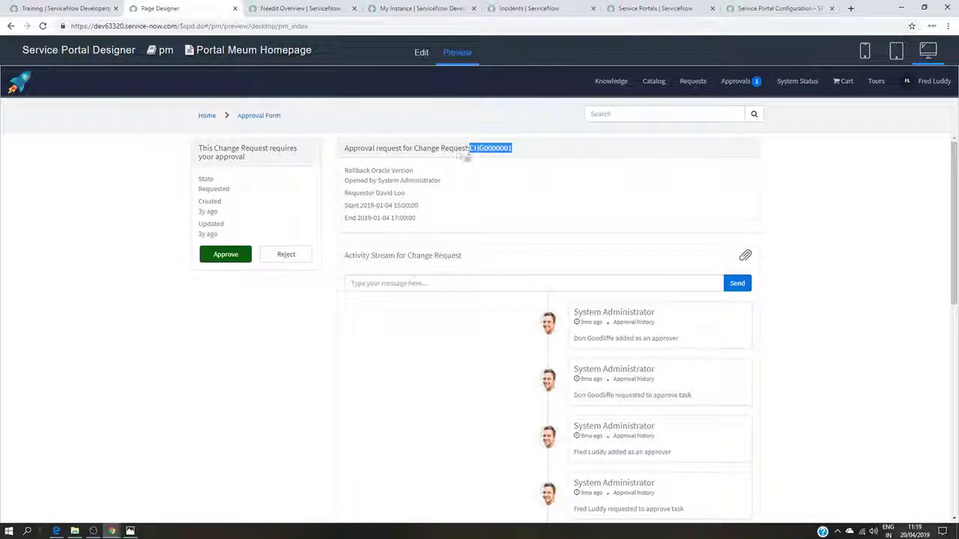
- Find change request CHG0000001 by number in the list of all change requests and open its record
left_click(523, 8)
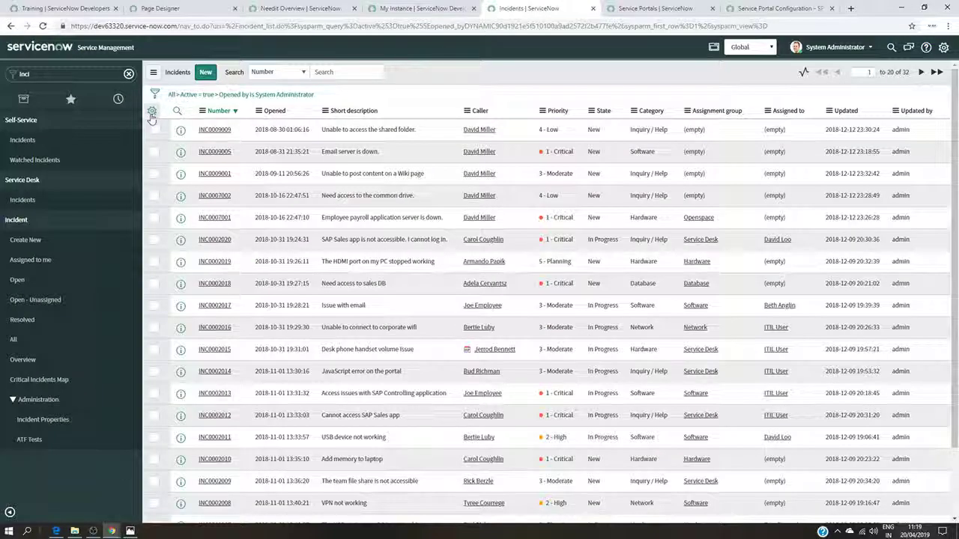
left_click(73, 73)
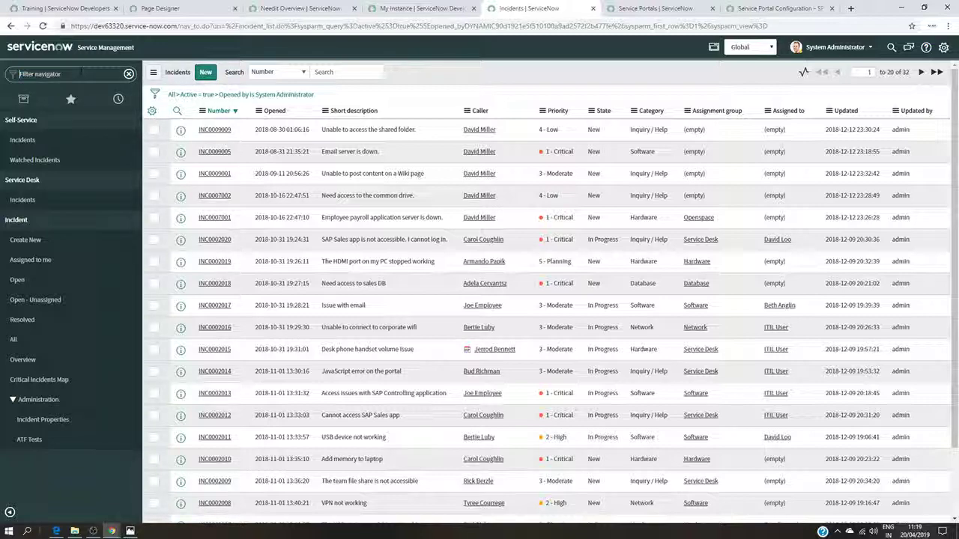
type("cha")
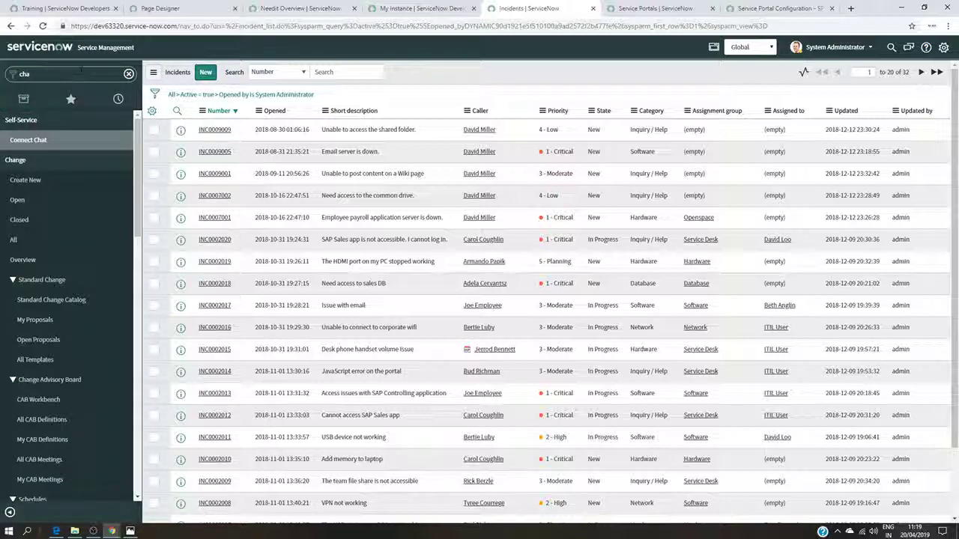
left_click(39, 235)
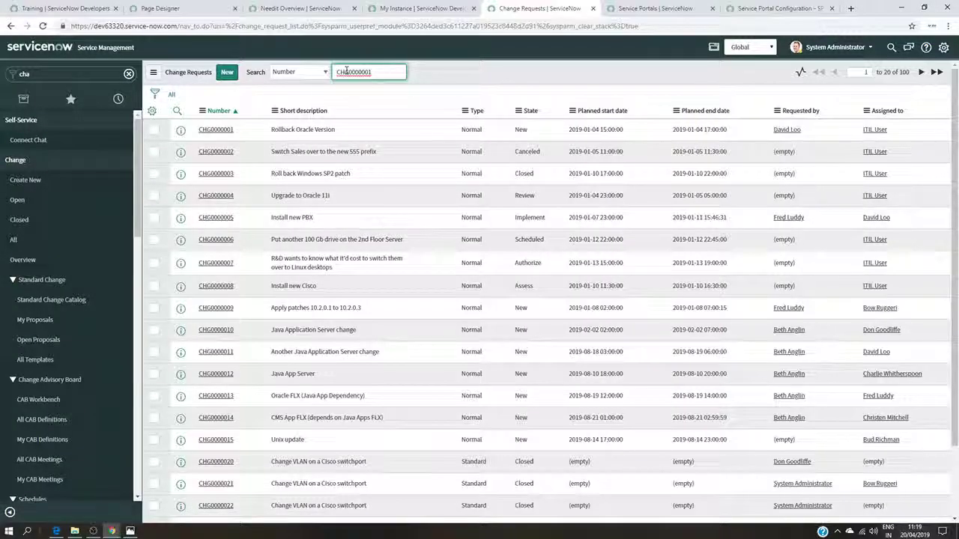
key("Return")
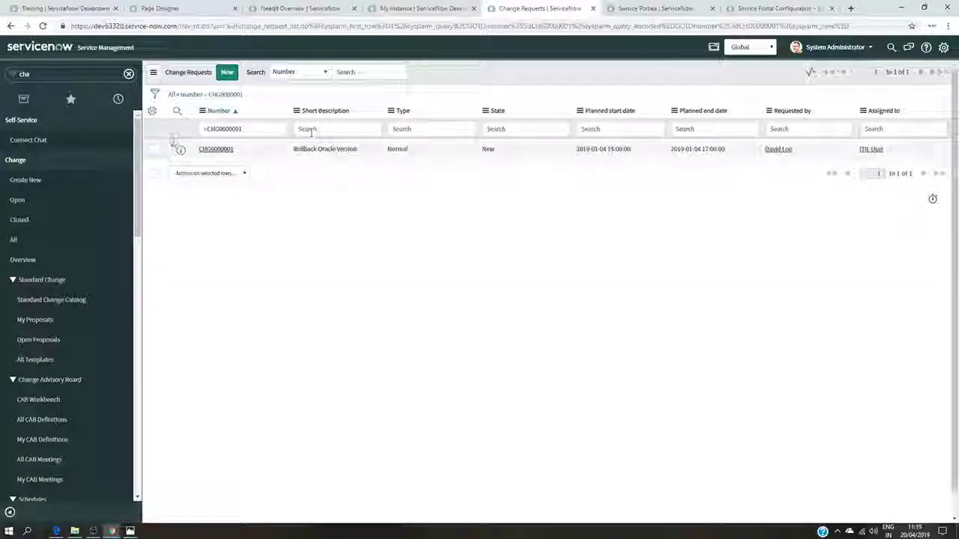
left_click(216, 149)
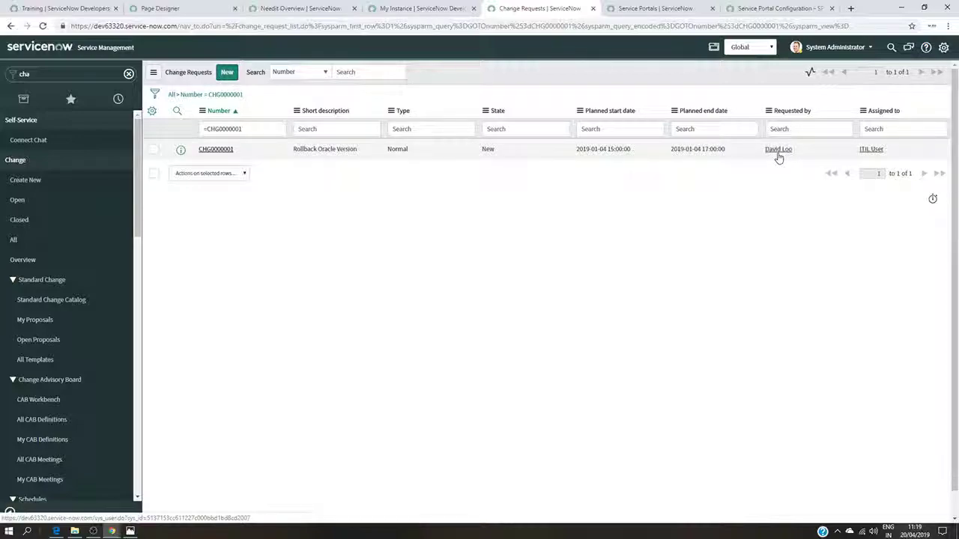
- Check the requestor on the portal approval form and examine the Approvers related list of change request CHG0000001
left_click(159, 9)
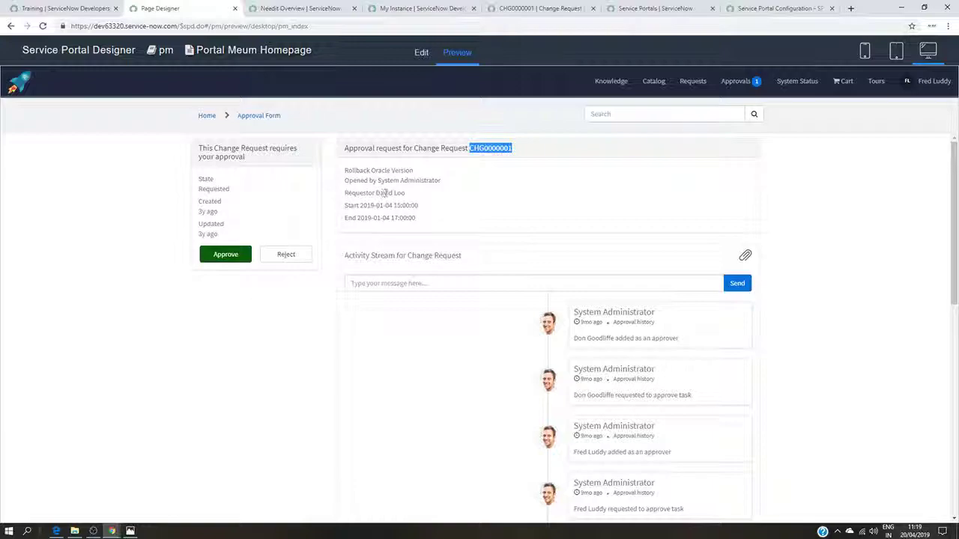
left_click(525, 8)
scroll(502, 280, "down", 6)
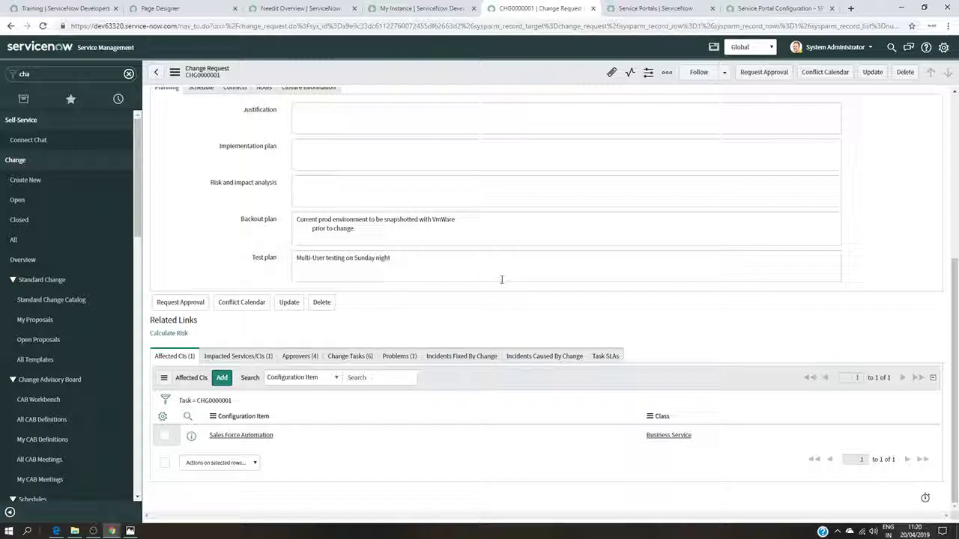
left_click(299, 356)
scroll(455, 330, "down", 3)
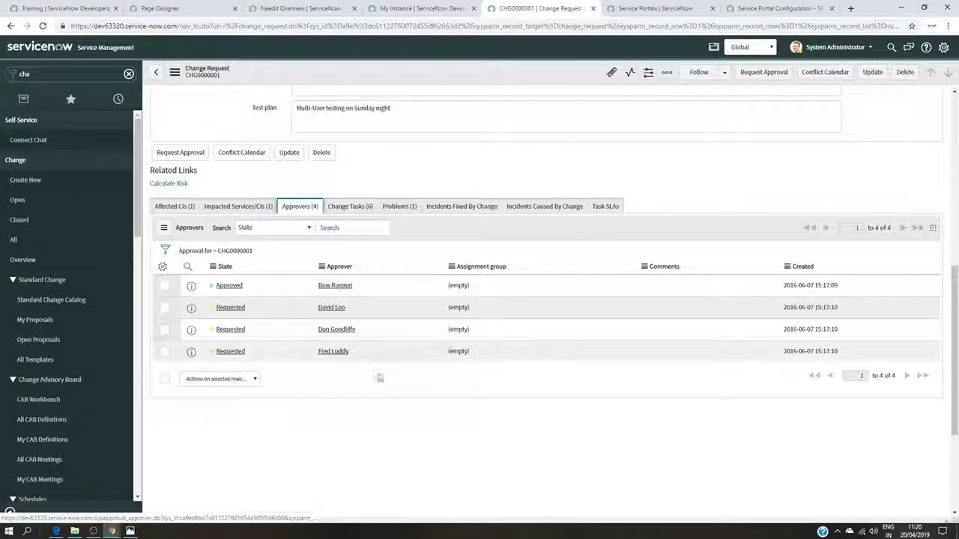
scroll(409, 361, "up", 10)
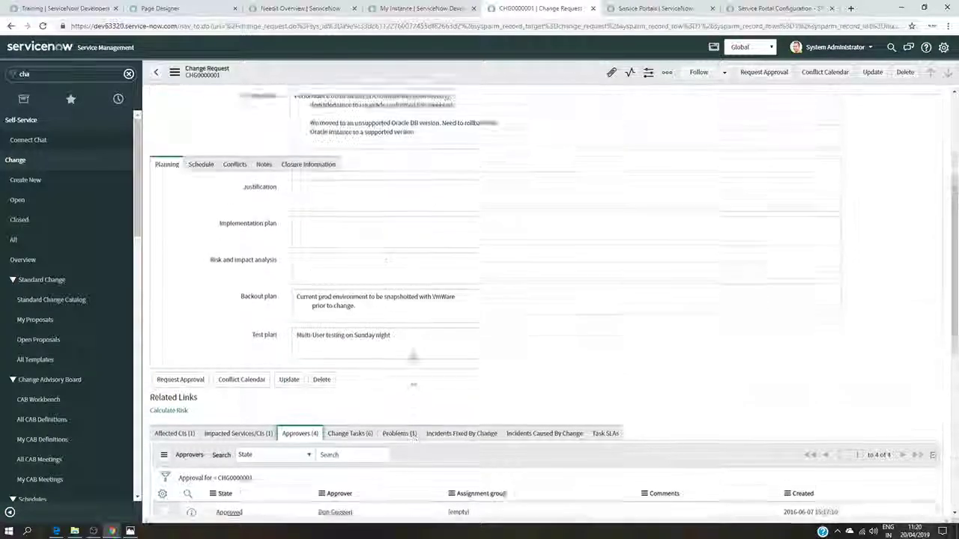
- Go back from the approval form to the homepage preview and review the My Approvals and surrounding widgets
left_click(159, 8)
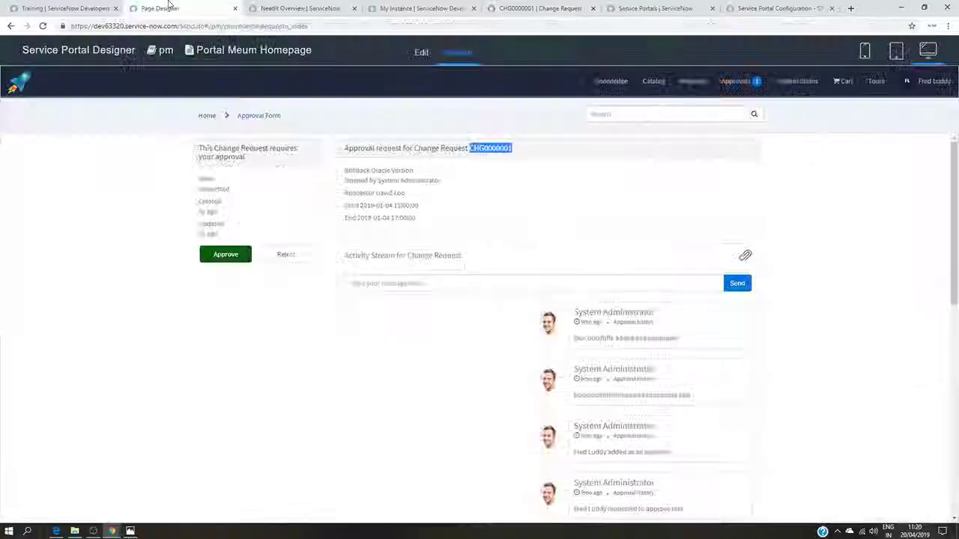
left_click(71, 8)
left_click(180, 8)
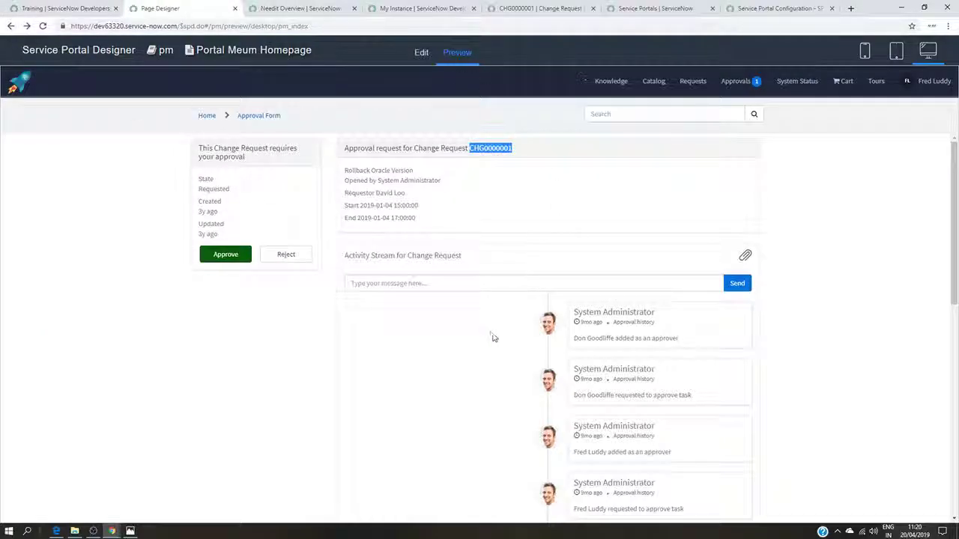
key("alt+Left")
scroll(487, 345, "down", 3)
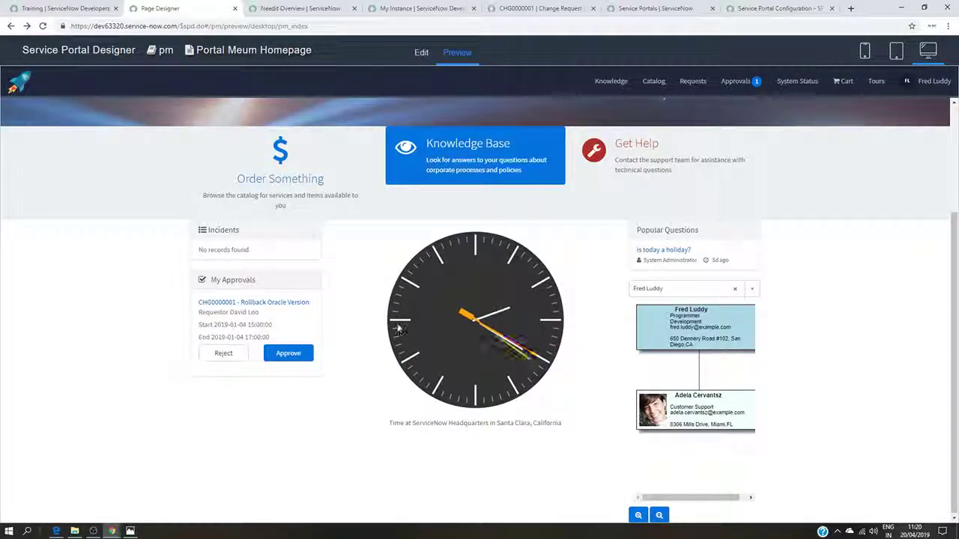
scroll(570, 361, "up", 2)
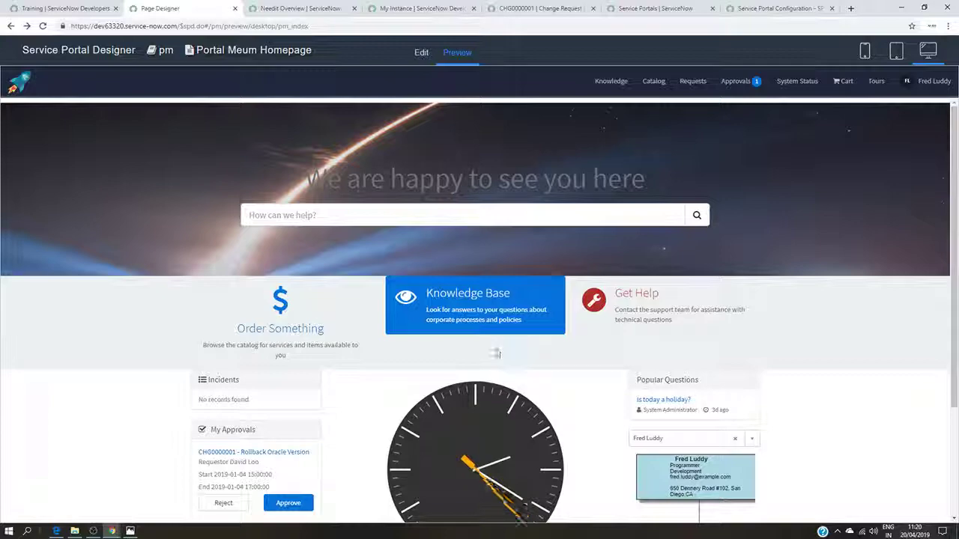
- Return the homepage to edit mode and compare it with the Result.PNG reference image in Photos
left_click(421, 53)
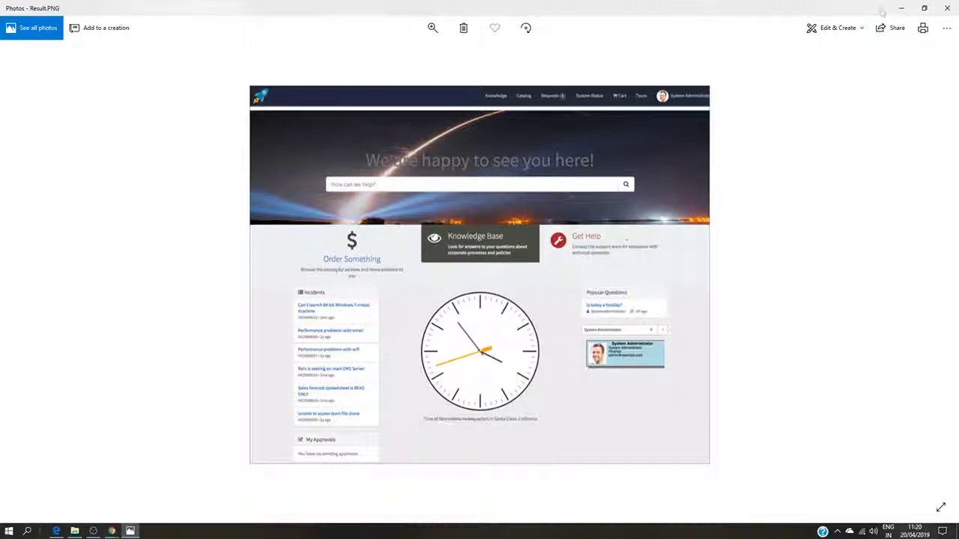
left_click(900, 9)
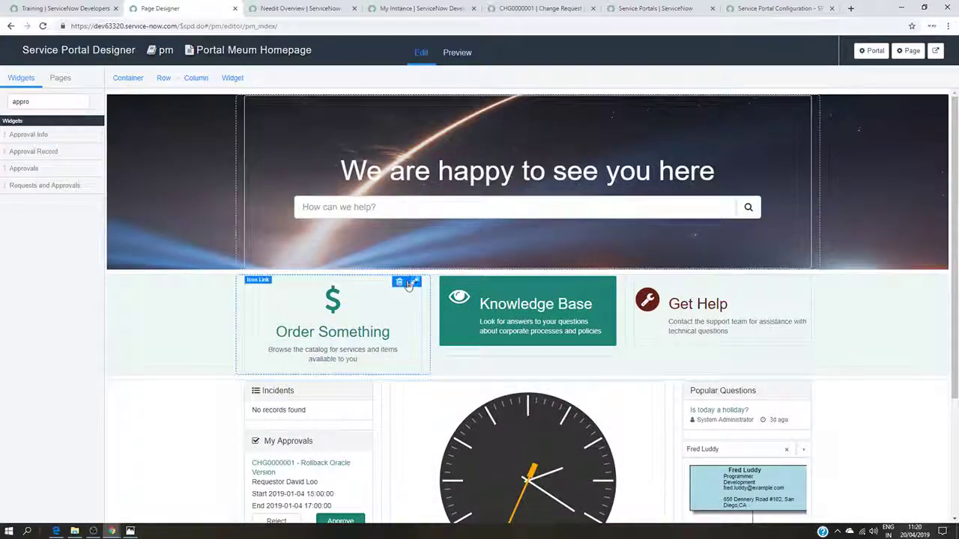
scroll(487, 314, "down", 3)
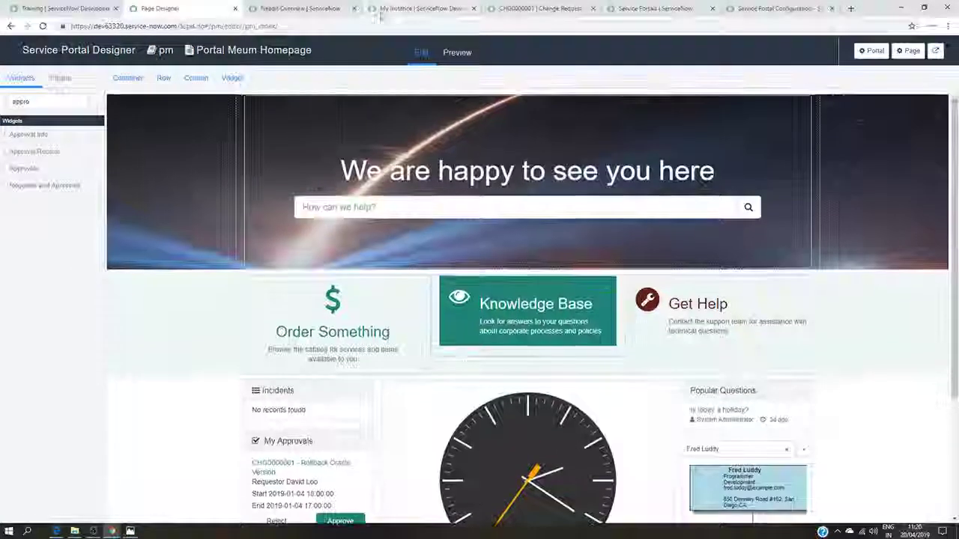
- End the impersonation by switching the ServiceNow session back to System Administrator
left_click(386, 8)
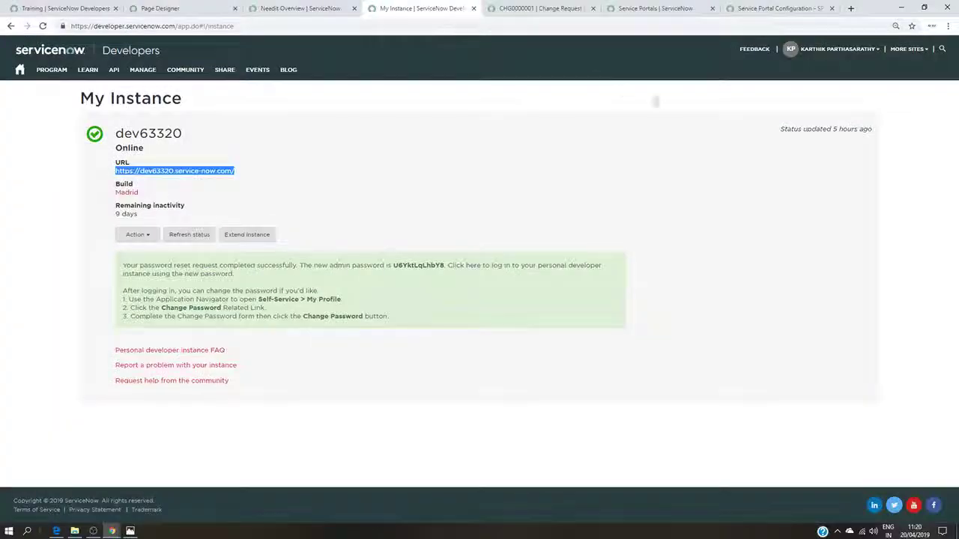
left_click(279, 6)
left_click(859, 48)
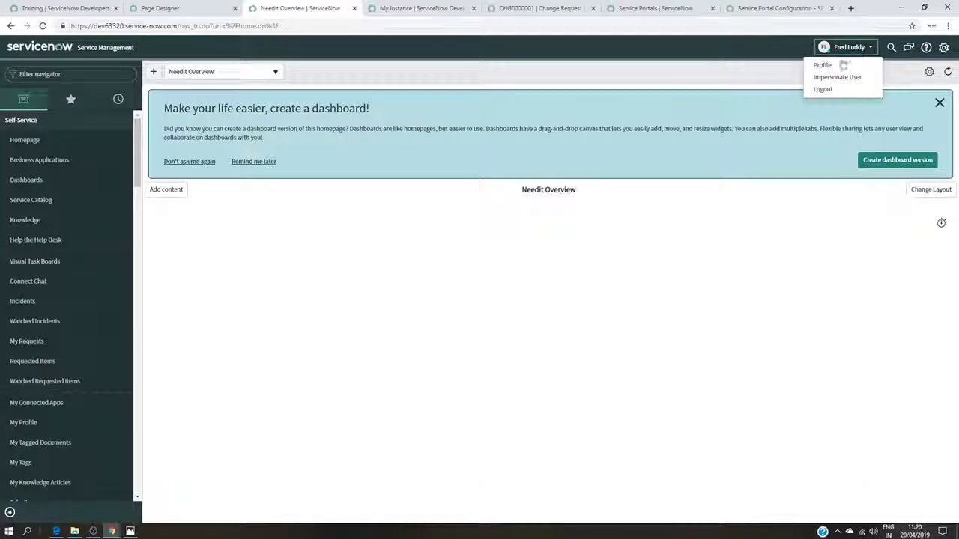
left_click(838, 75)
left_click(459, 140)
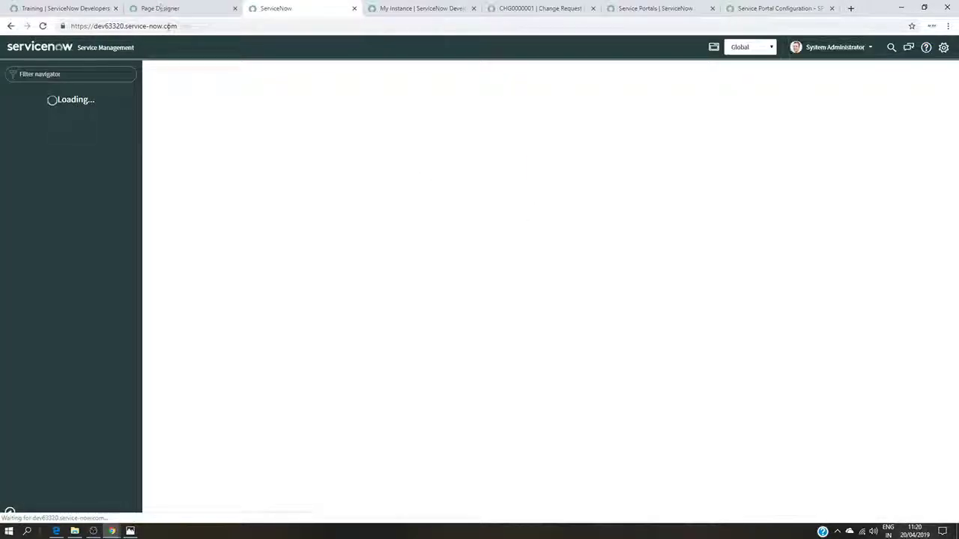
- Reload the homepage by switching to preview and back to edit mode, and review all its widgets as System Administrator
left_click(155, 6)
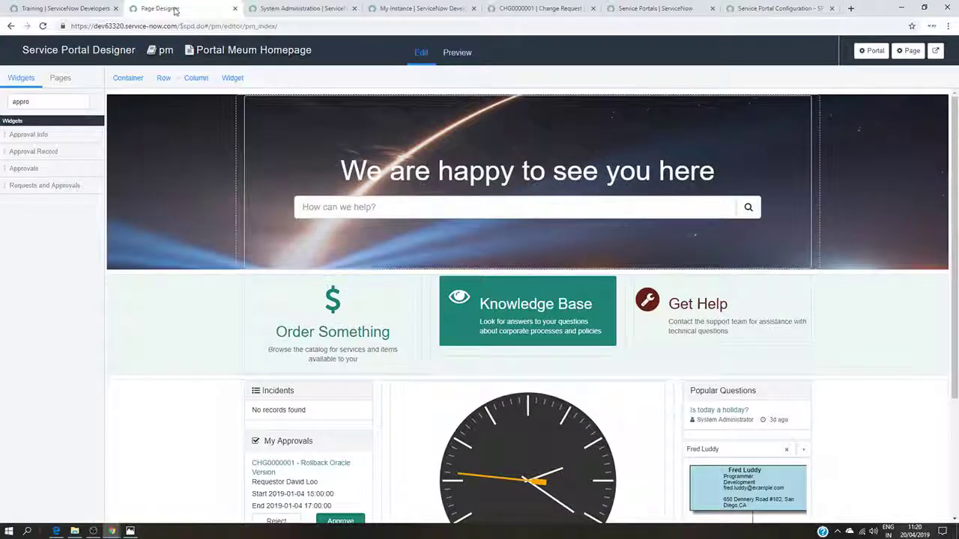
left_click(456, 53)
left_click(419, 53)
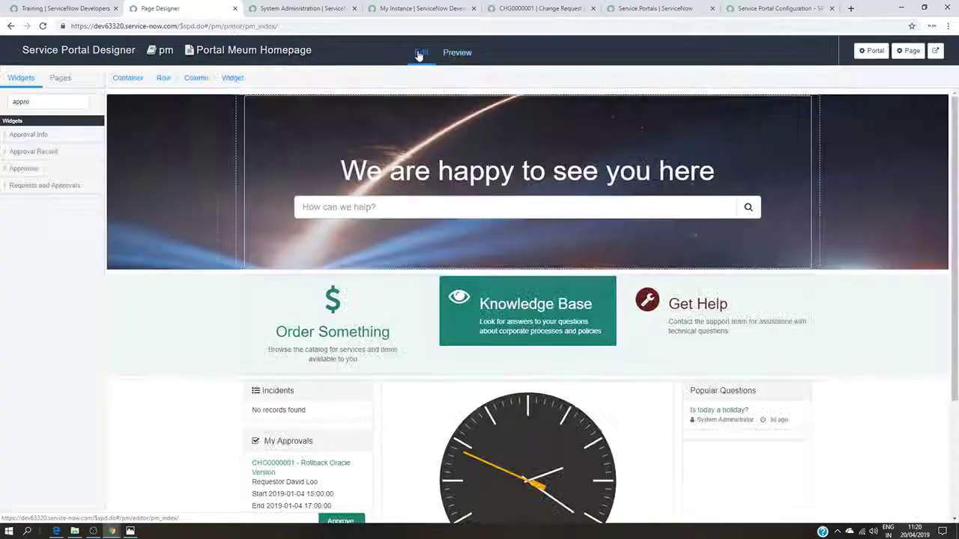
scroll(499, 196, "down", 3)
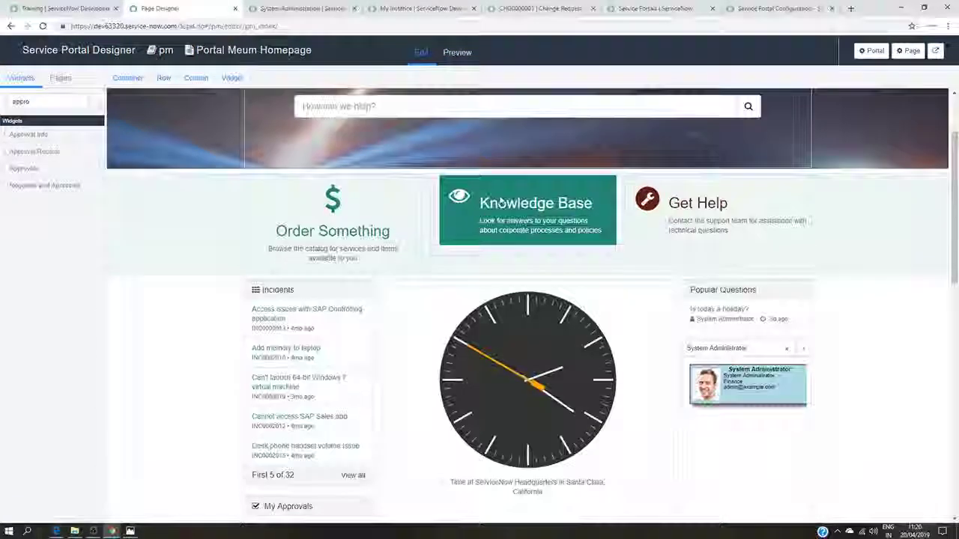
scroll(443, 257, "up", 1)
scroll(443, 257, "down", 4)
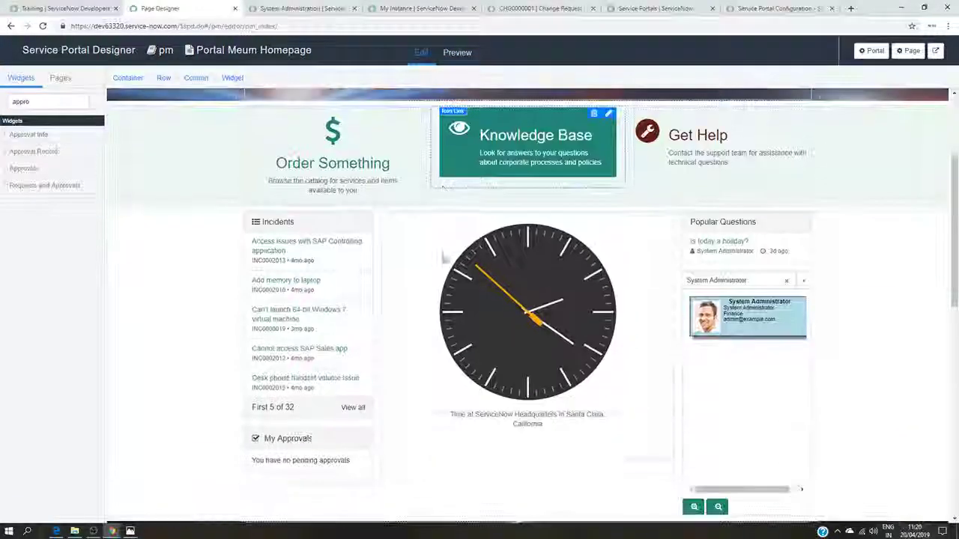
scroll(443, 257, "down", 5)
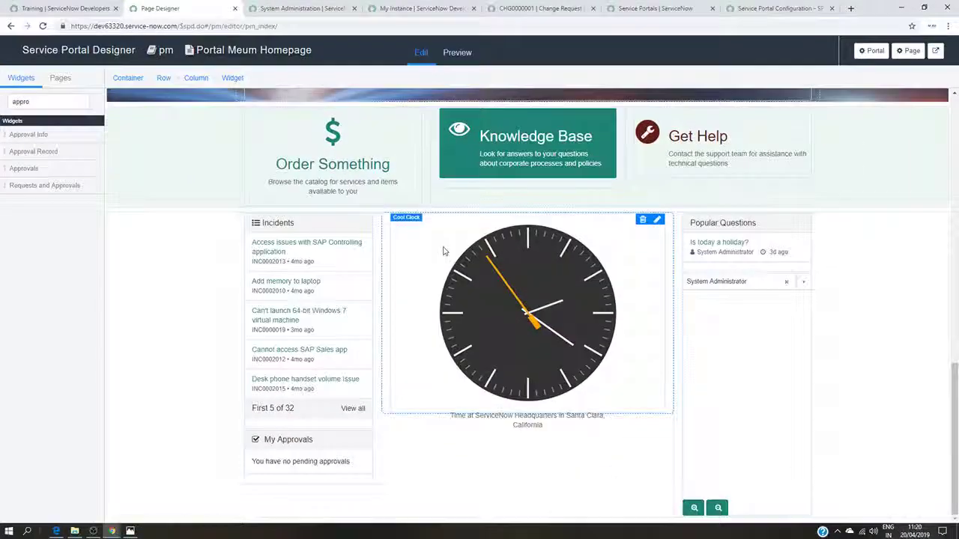
scroll(443, 251, "up", 6)
scroll(443, 251, "up", 4)
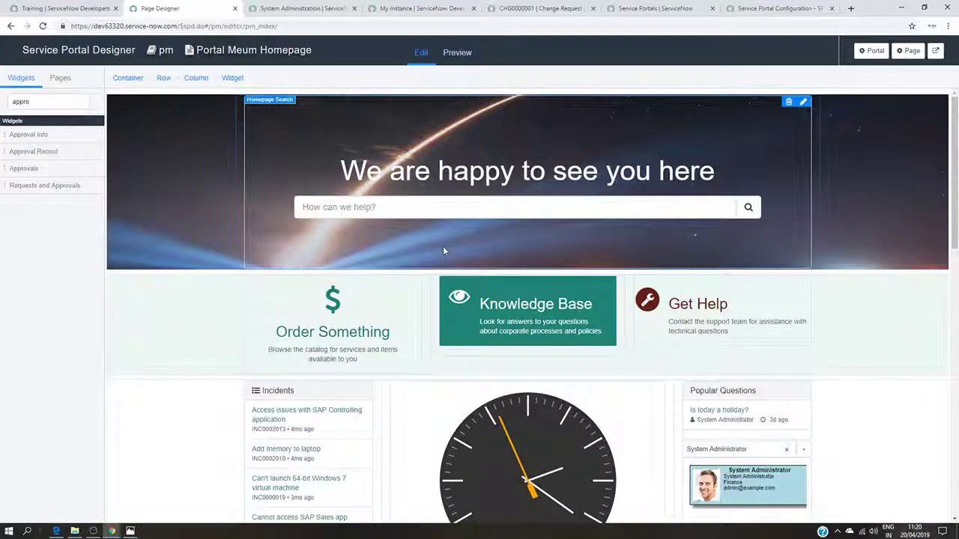
- Review the homepage layout from the search banner down to the widgets, both in edit mode and in preview
scroll(443, 251, "down", 3)
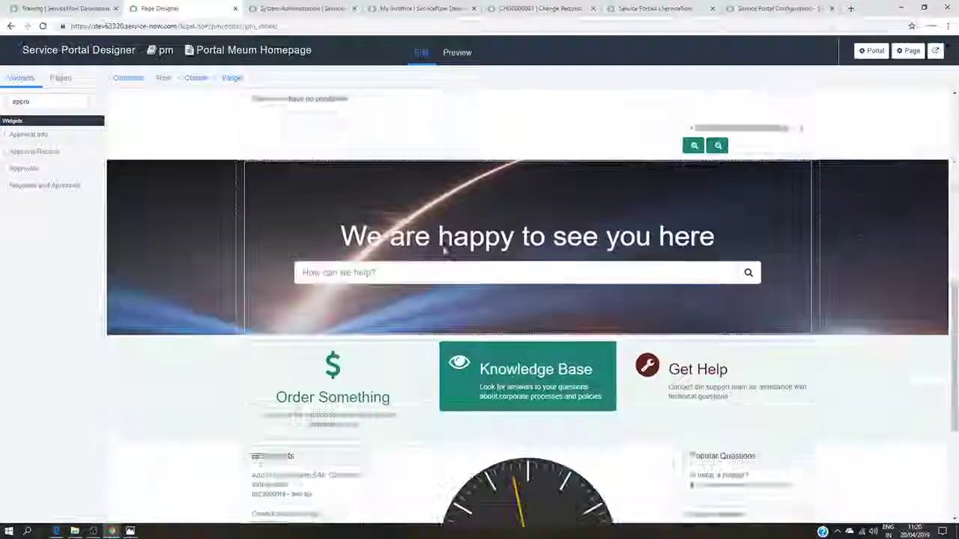
scroll(444, 249, "up", 3)
scroll(445, 249, "down", 3)
scroll(444, 249, "up", 3)
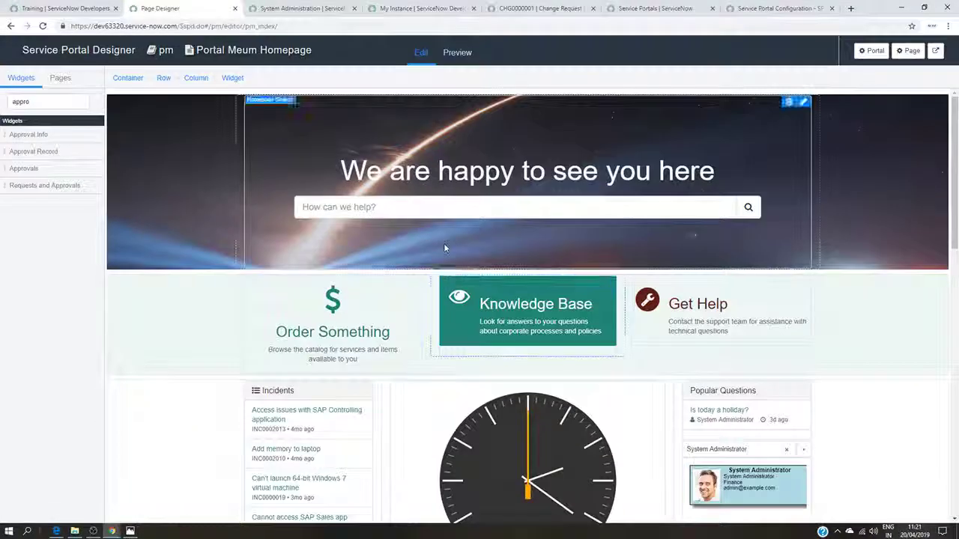
left_click(455, 55)
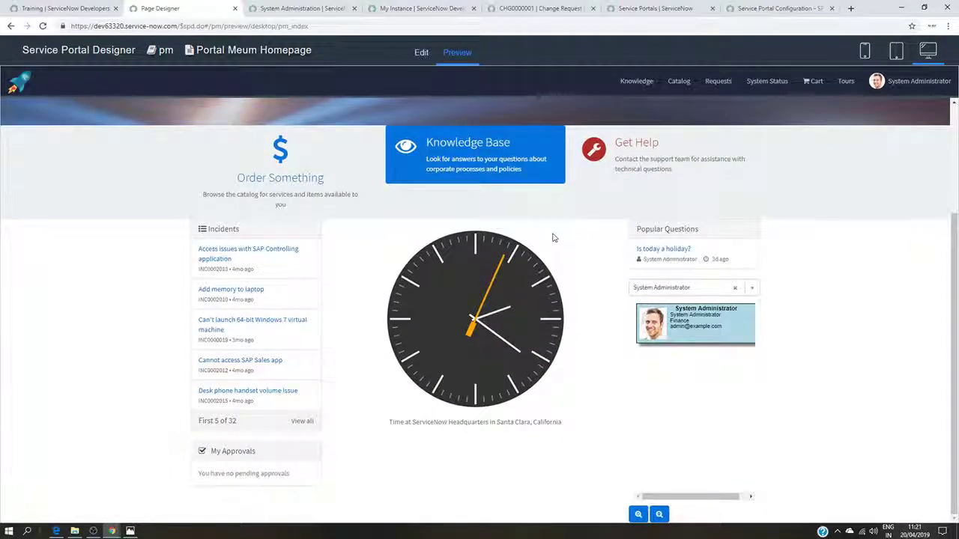
scroll(554, 237, "up", 4)
- Return the homepage to edit mode and examine the Incidents, My Approvals, clock and Popular Questions widgets
left_click(424, 55)
scroll(534, 252, "down", 10)
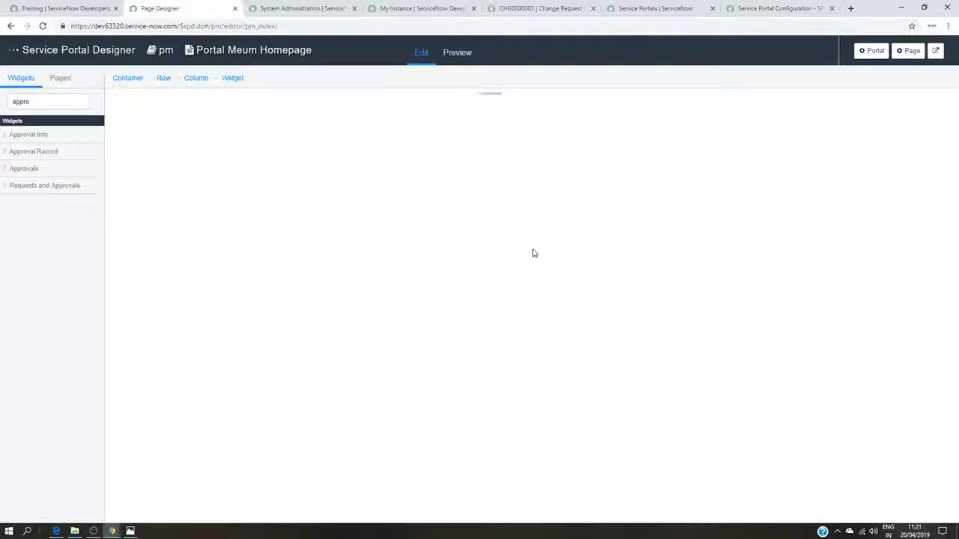
scroll(533, 248, "down", 3)
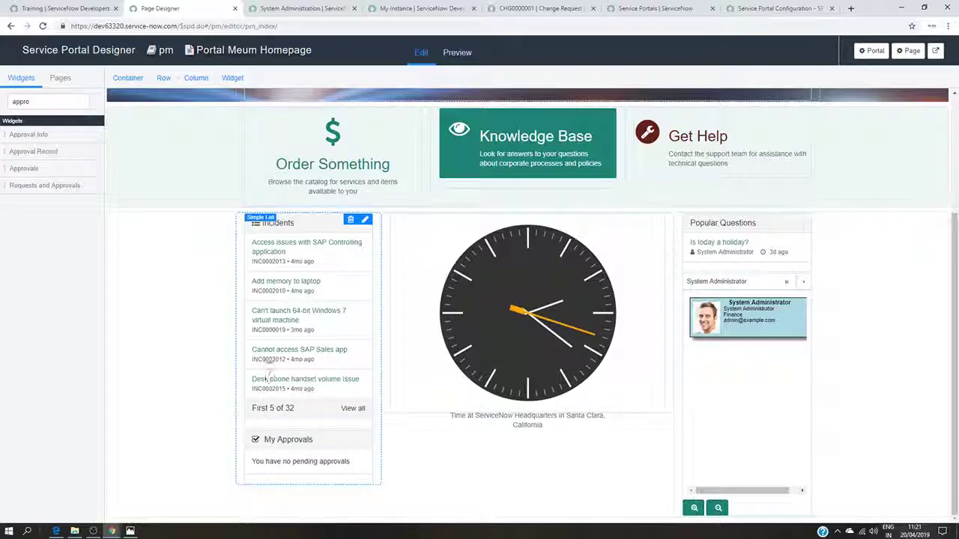
scroll(430, 272, "up", 3)
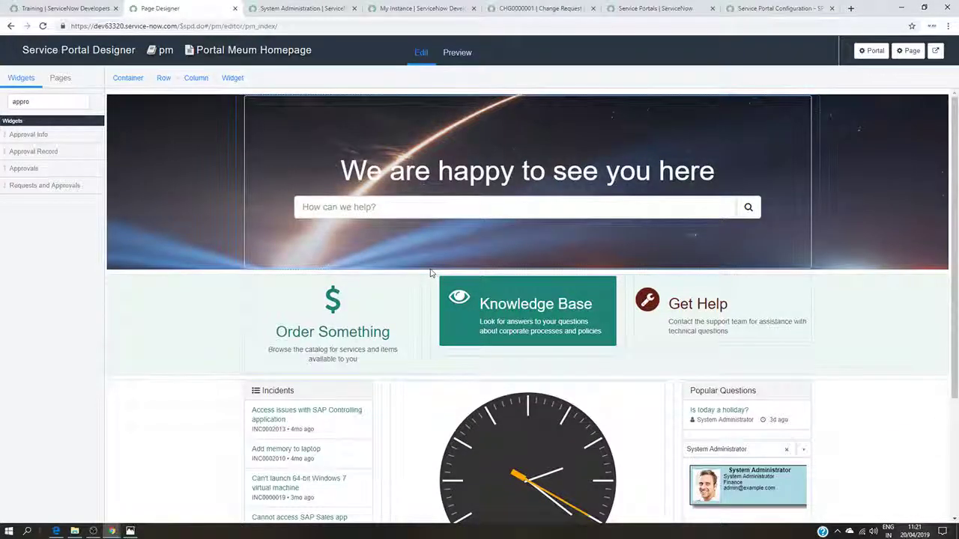
scroll(432, 274, "down", 2)
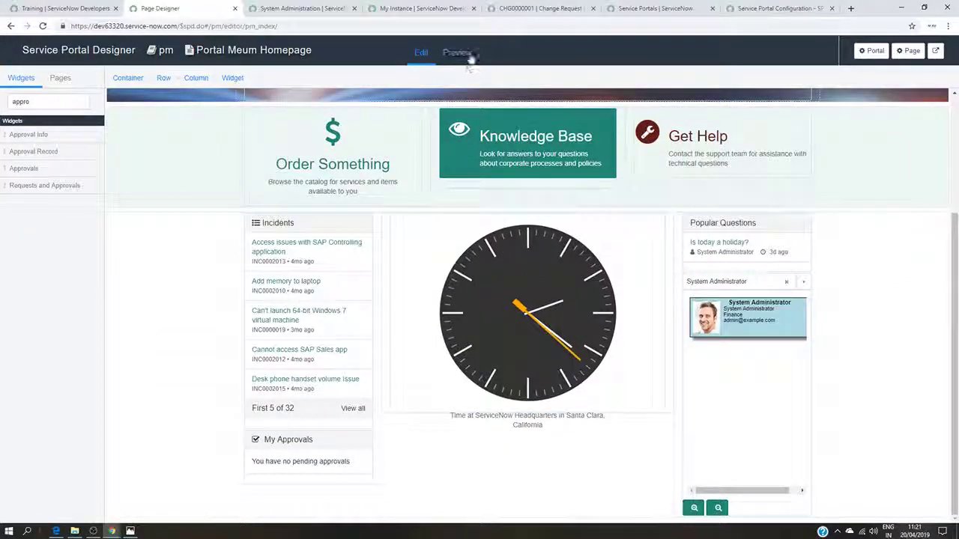
- Preview the homepage once more to check its full layout, and go back to edit mode
left_click(466, 54)
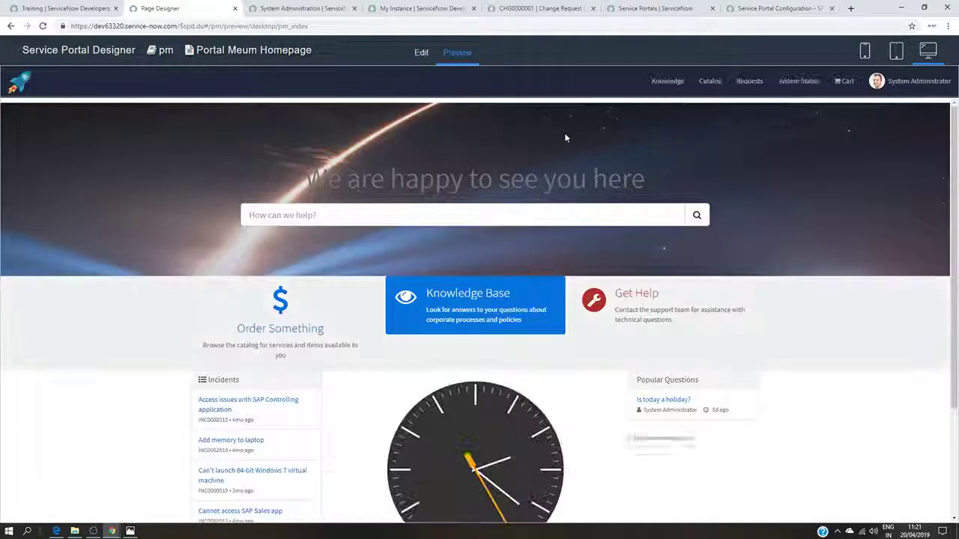
scroll(518, 204, "down", 2)
scroll(520, 206, "up", 2)
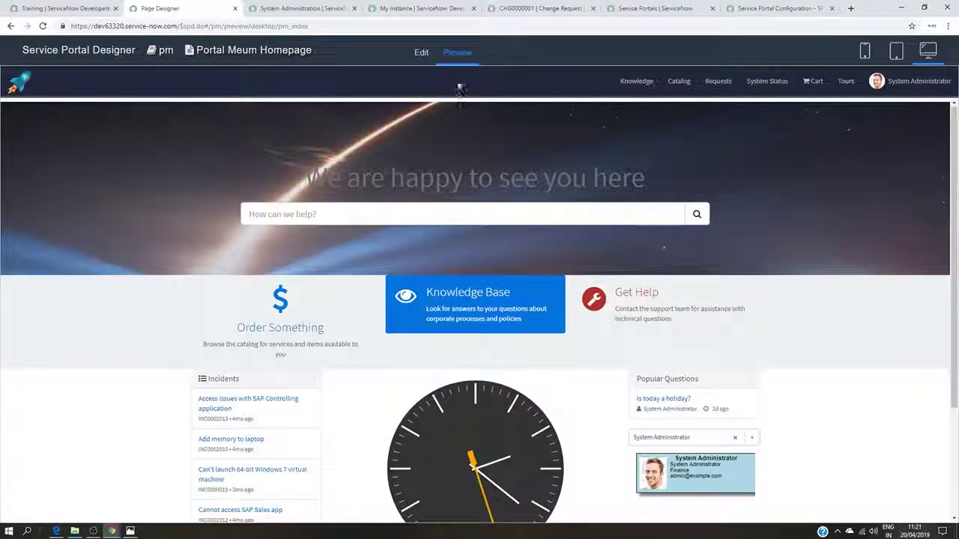
left_click(421, 53)
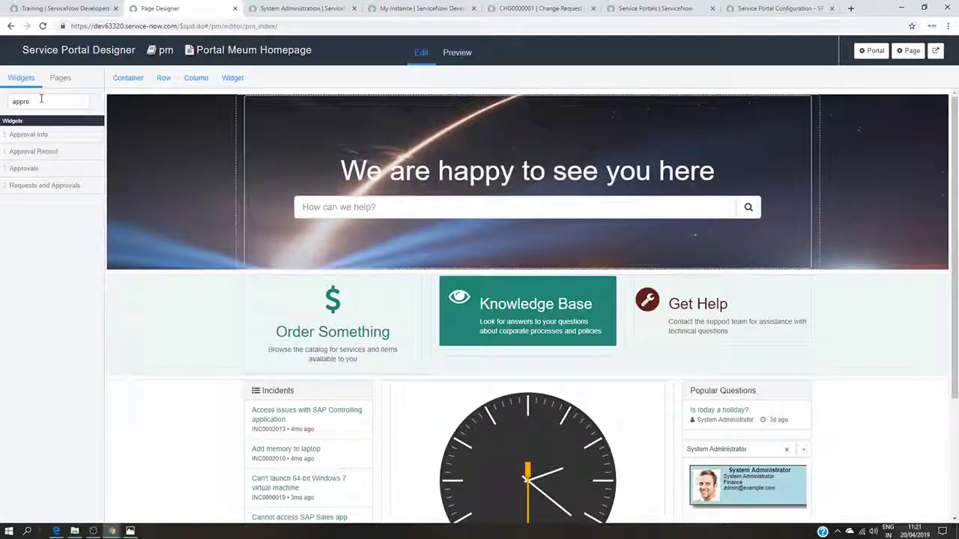
- Clear the "appro" widget filter so the complete list of layouts and widgets is available
left_click(42, 101)
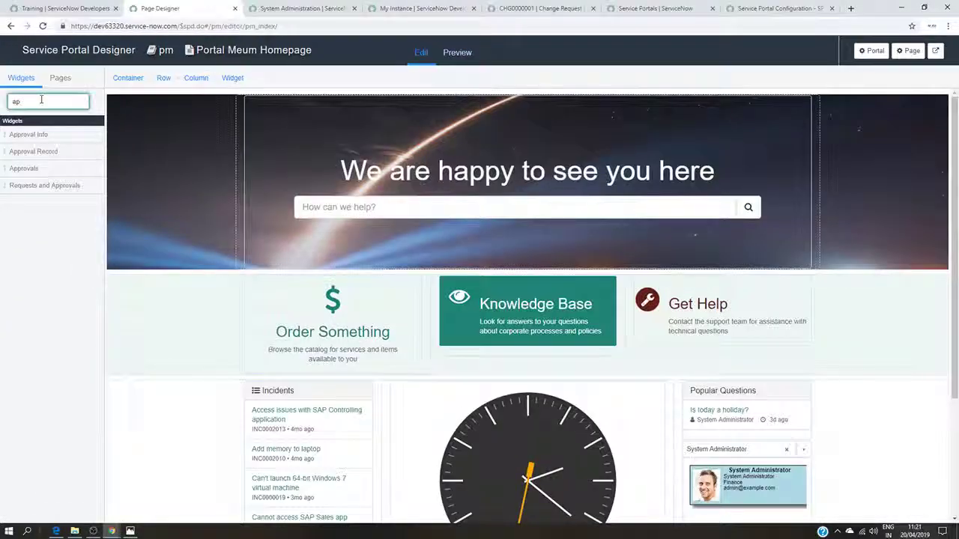
key("BackSpace")
key("BackSpace")
- Filter the System Administration navigator for "service port" and open Service Portal Configuration
left_click(281, 9)
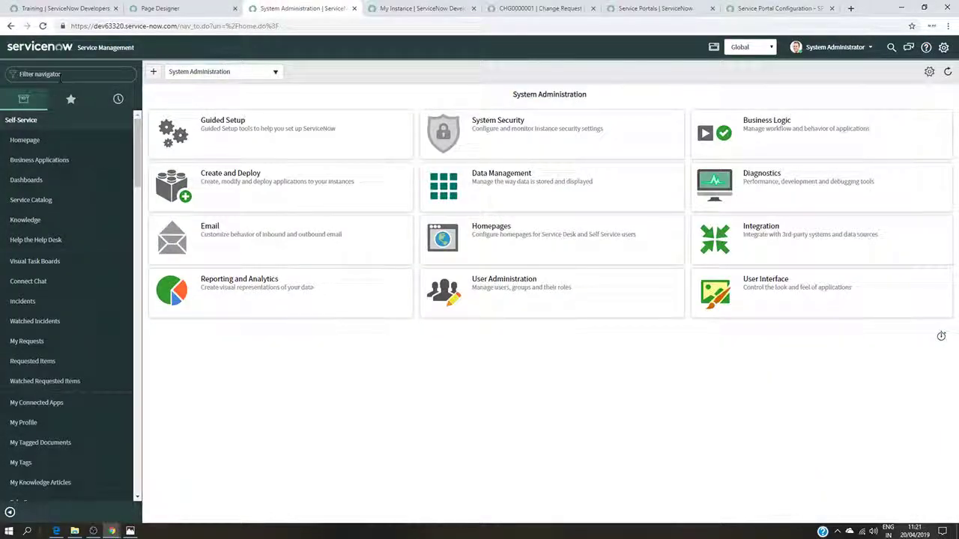
left_click(93, 67)
type("servic")
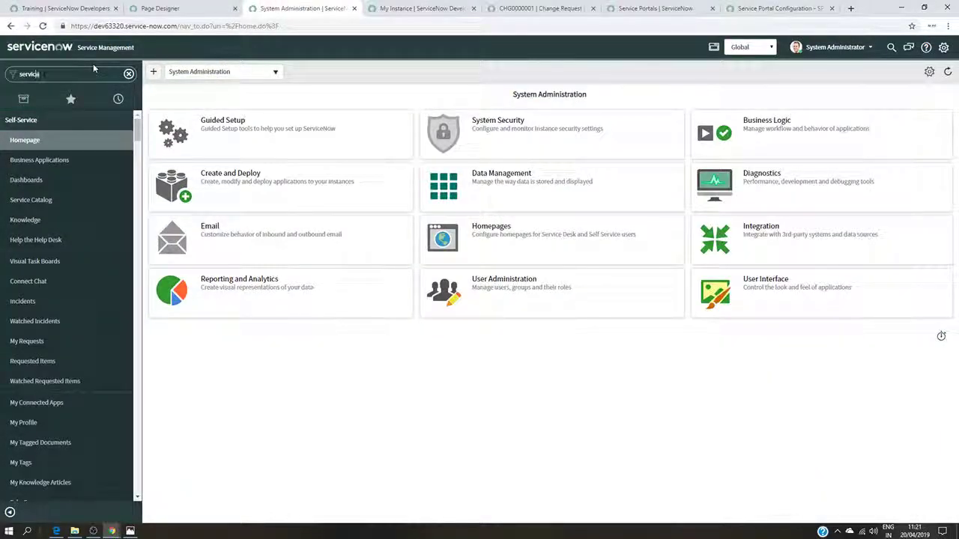
type("e")
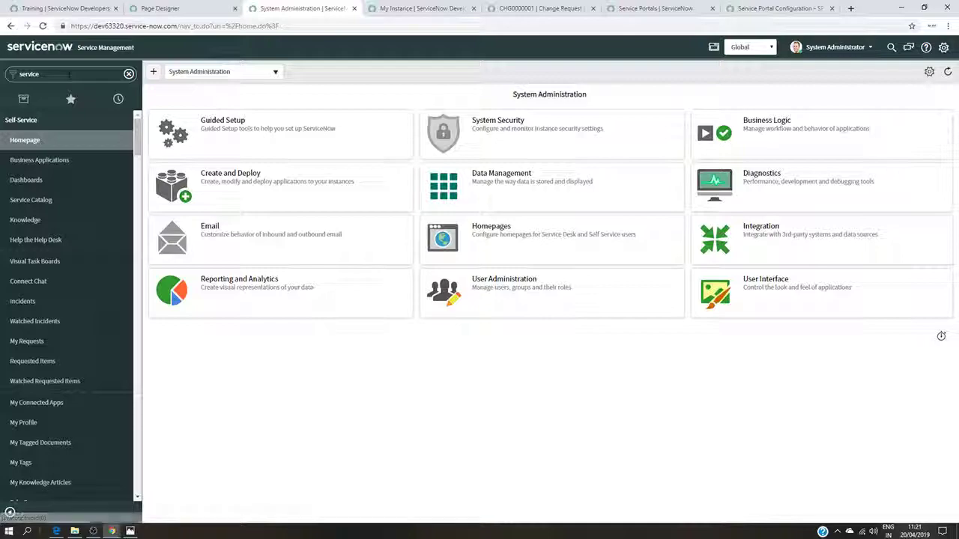
type(" port")
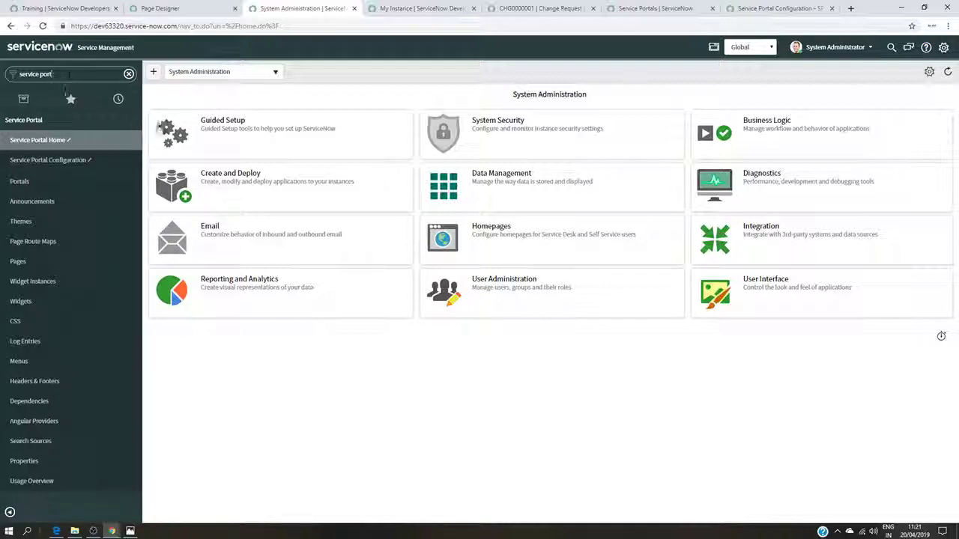
left_click(45, 159)
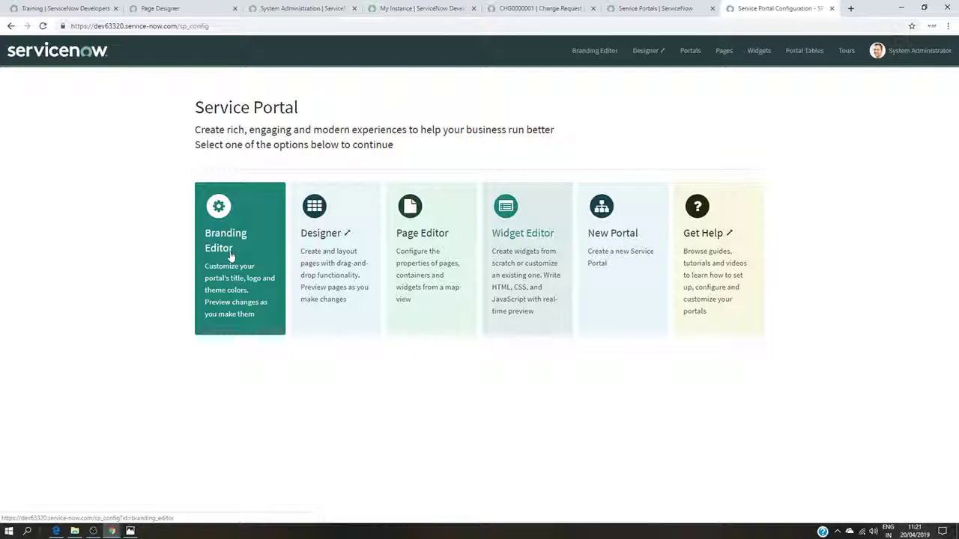
- Open the Branding Editor and choose Portal Meum as the portal
left_click(231, 256)
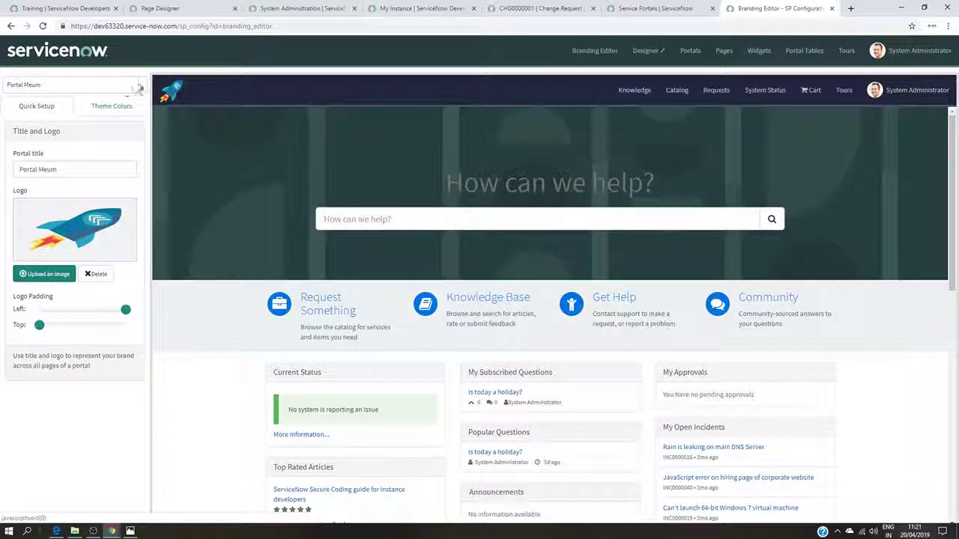
left_click(139, 88)
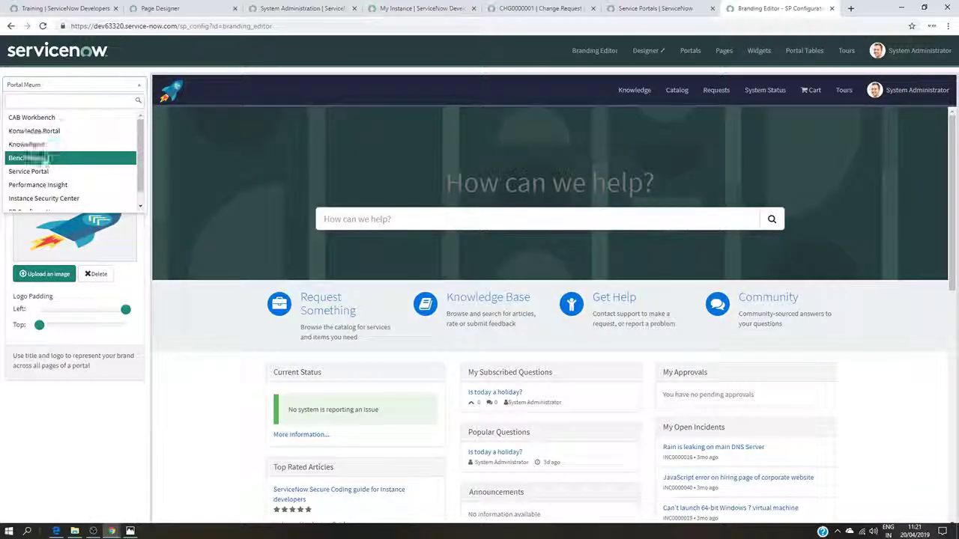
left_click(49, 158)
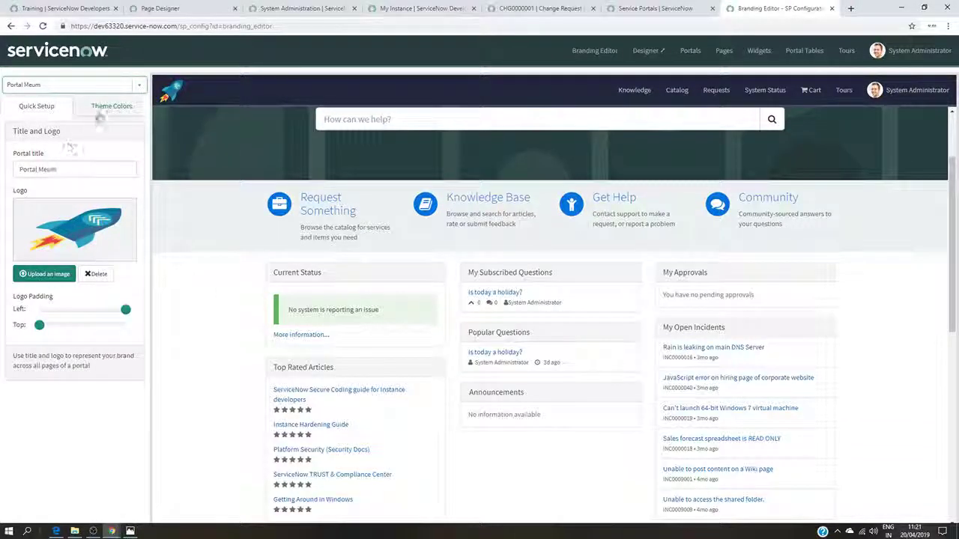
- Examine Portal Meum's theme colors and quick setup settings in the Branding Editor, along with the list of portals
left_click(112, 106)
left_click(39, 107)
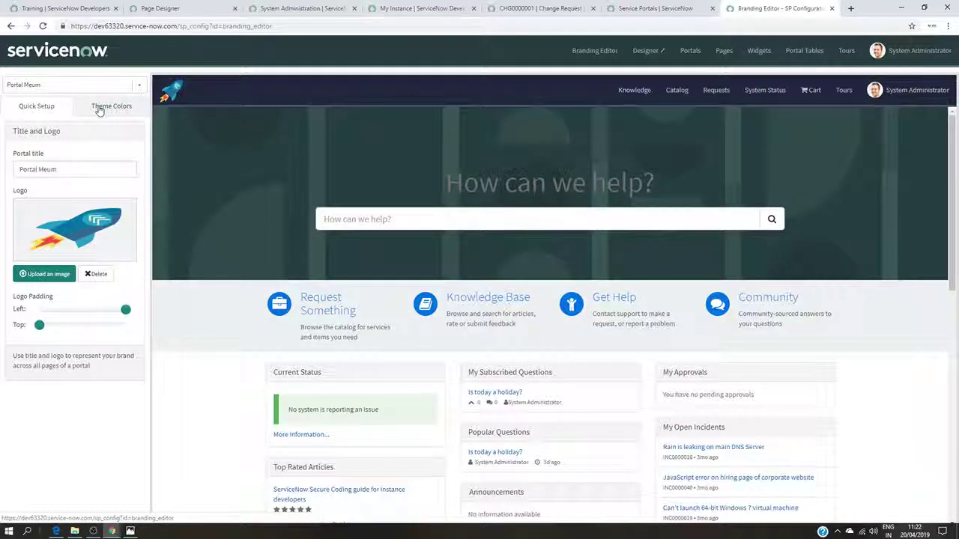
left_click(99, 109)
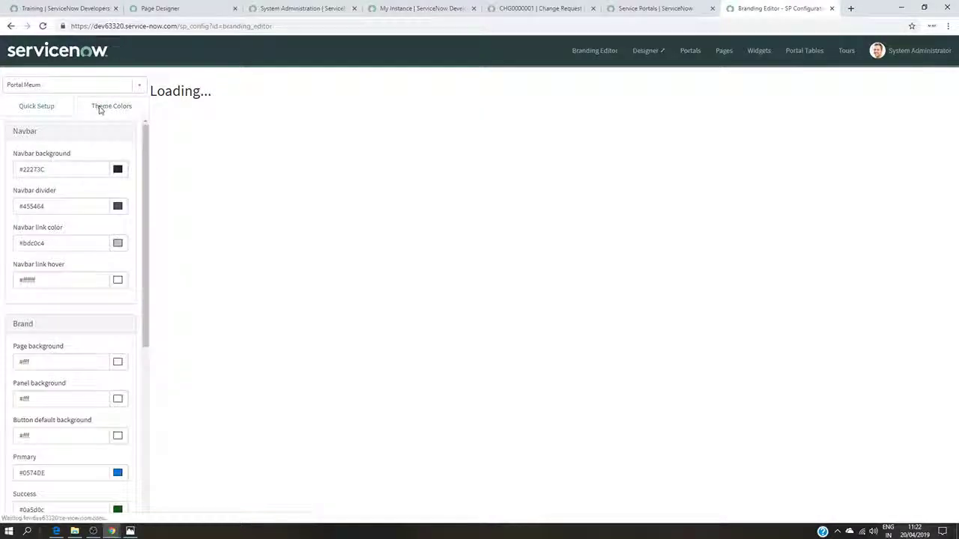
left_click(49, 109)
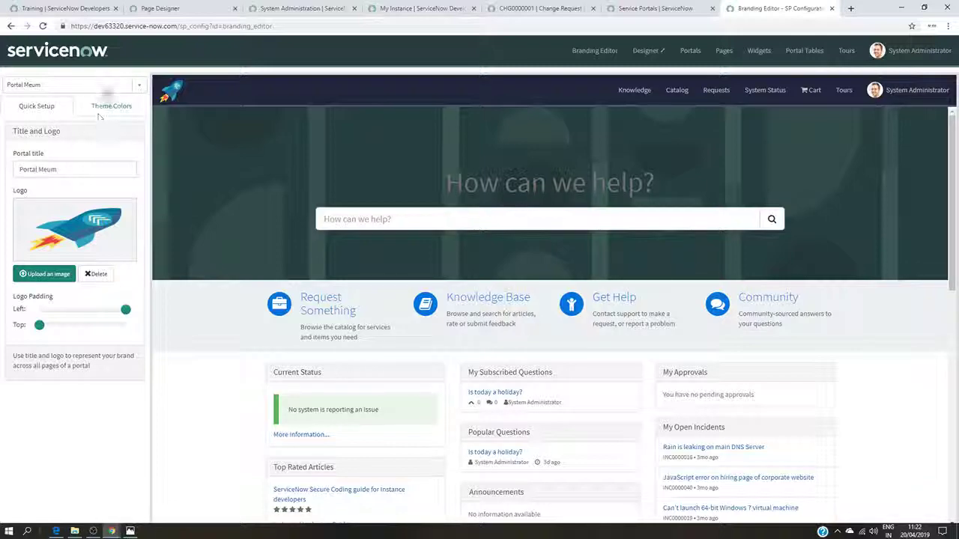
left_click(136, 87)
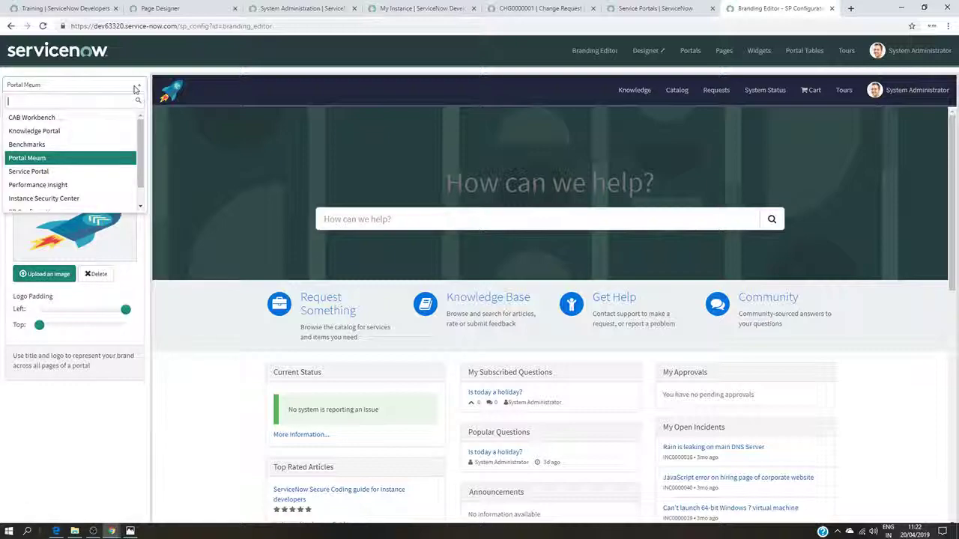
left_click(136, 90)
- Compare the designed homepage and the Cool Clock training exercise with the Portal Meum preview in the Branding Editor
left_click(159, 8)
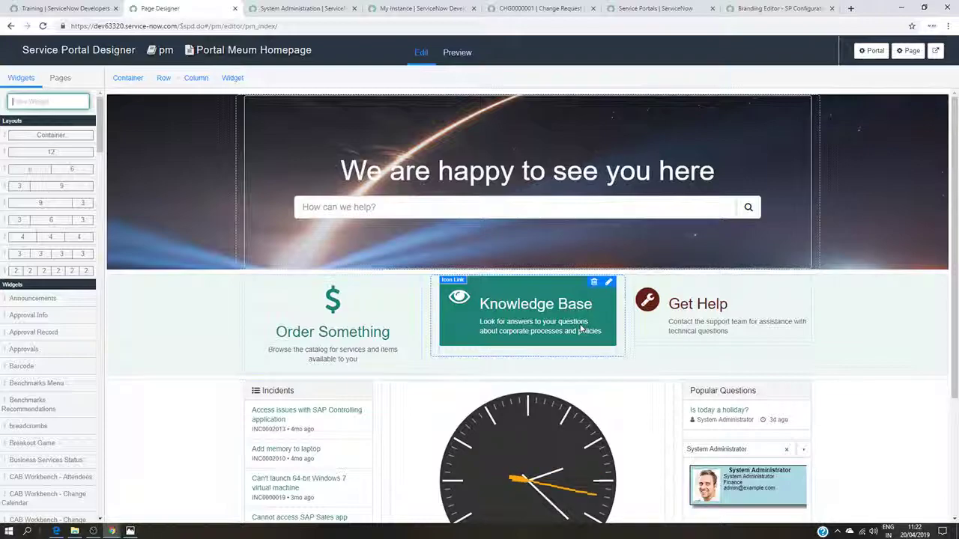
left_click(68, 8)
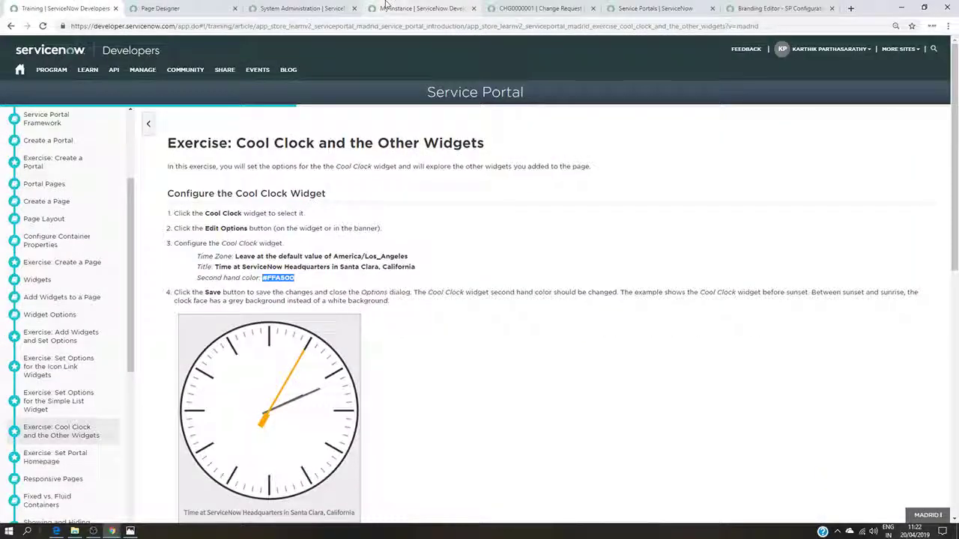
left_click(194, 6)
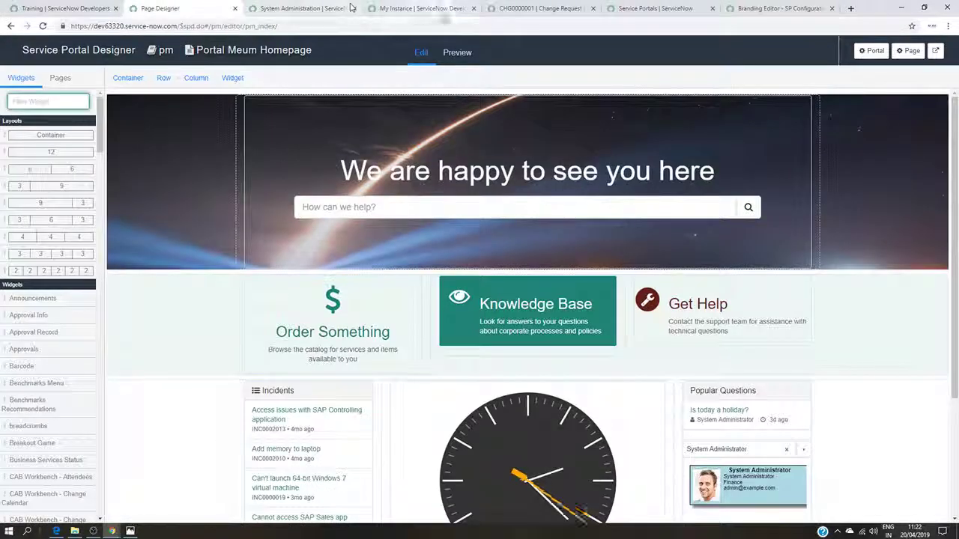
left_click(775, 7)
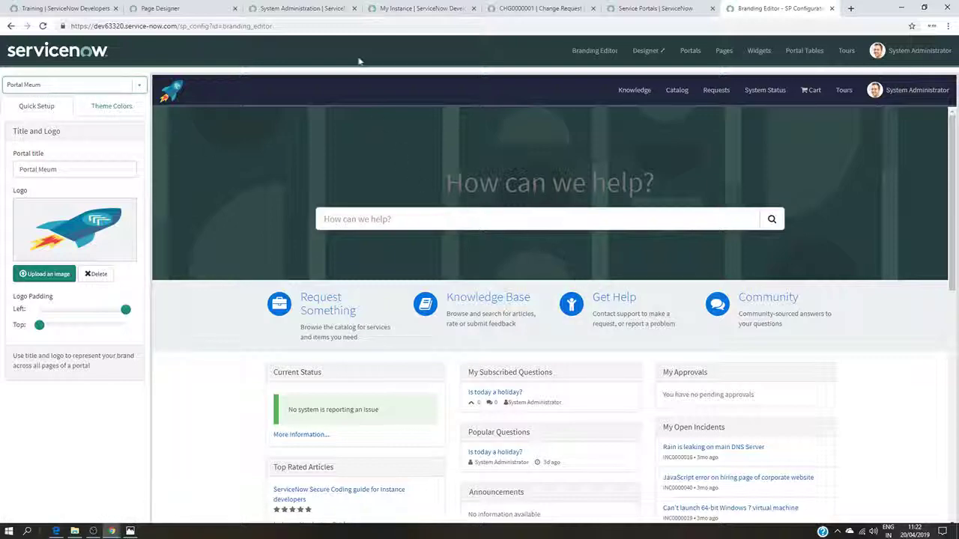
- In the Page Designer, set Portal Meum's homepage to pm_index in the portal properties and save them
left_click(159, 6)
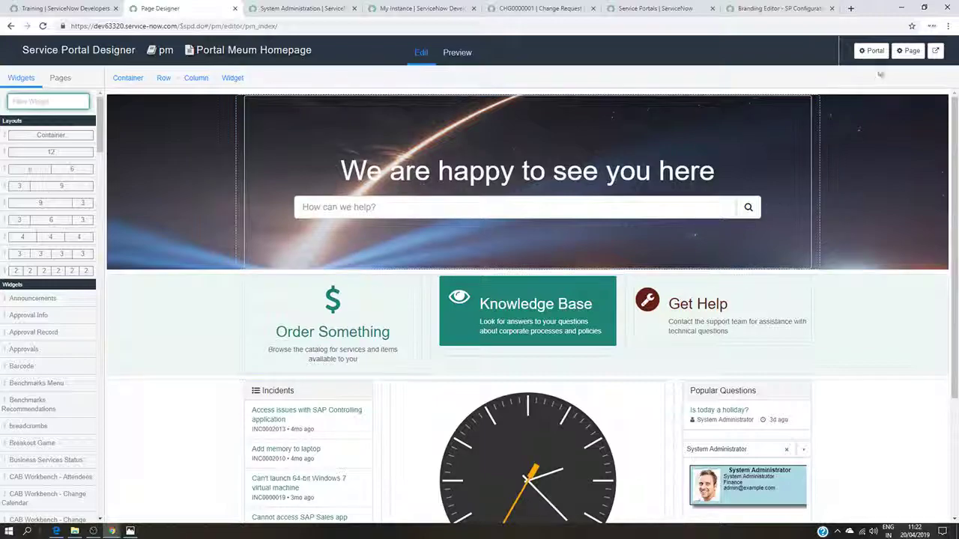
left_click(872, 51)
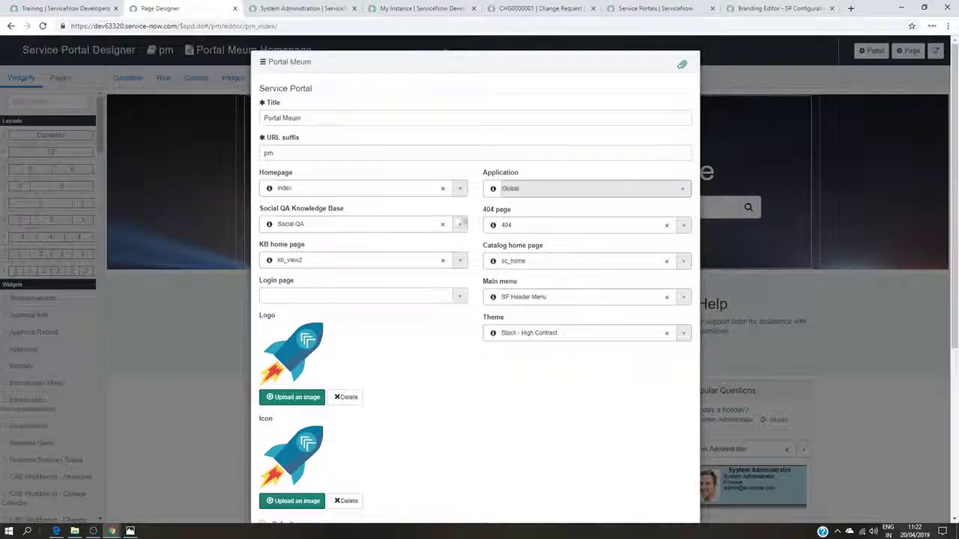
left_click(443, 191)
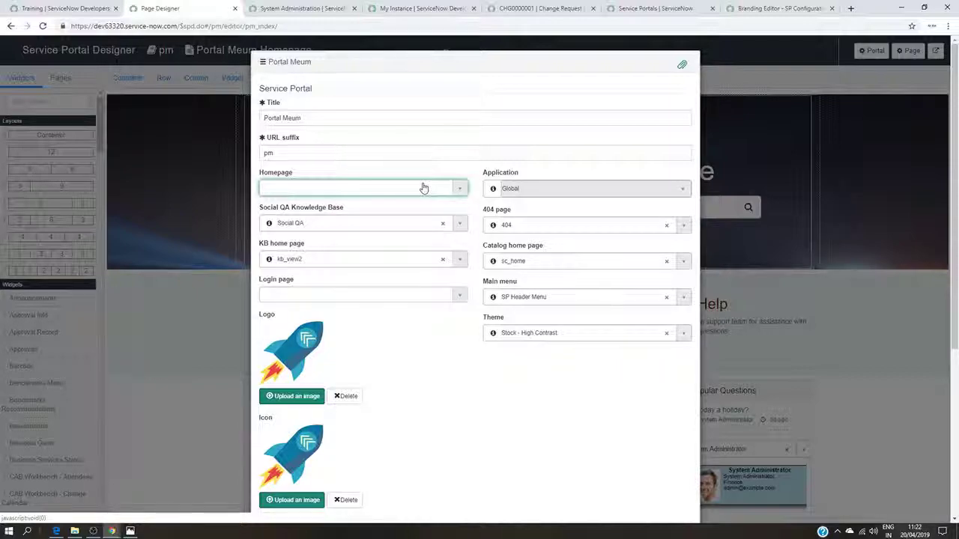
left_click(383, 189)
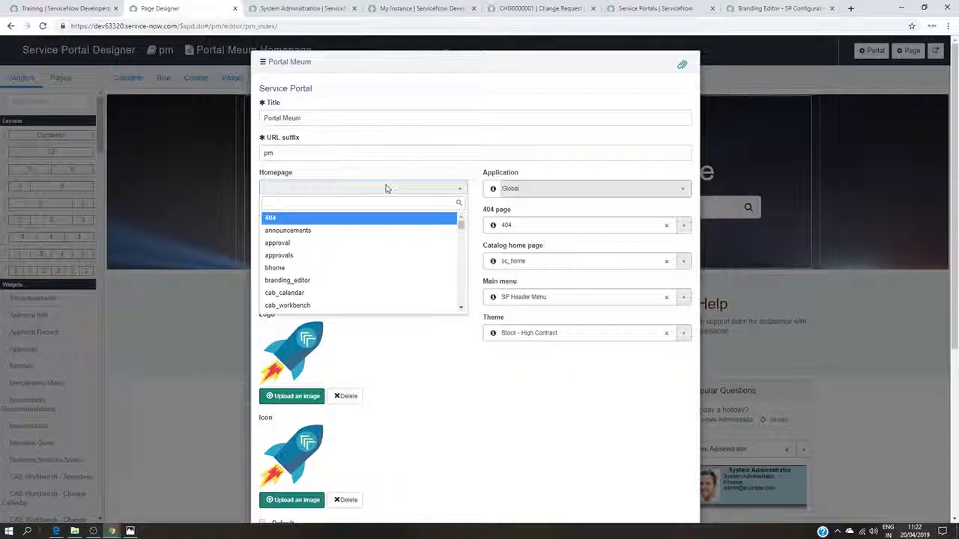
type("pm")
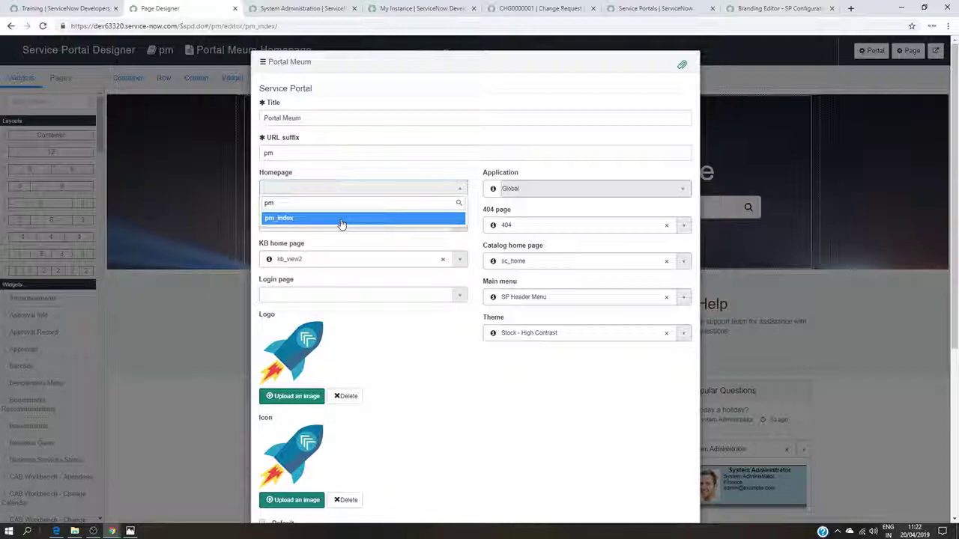
left_click(341, 219)
scroll(847, 377, "down", 2)
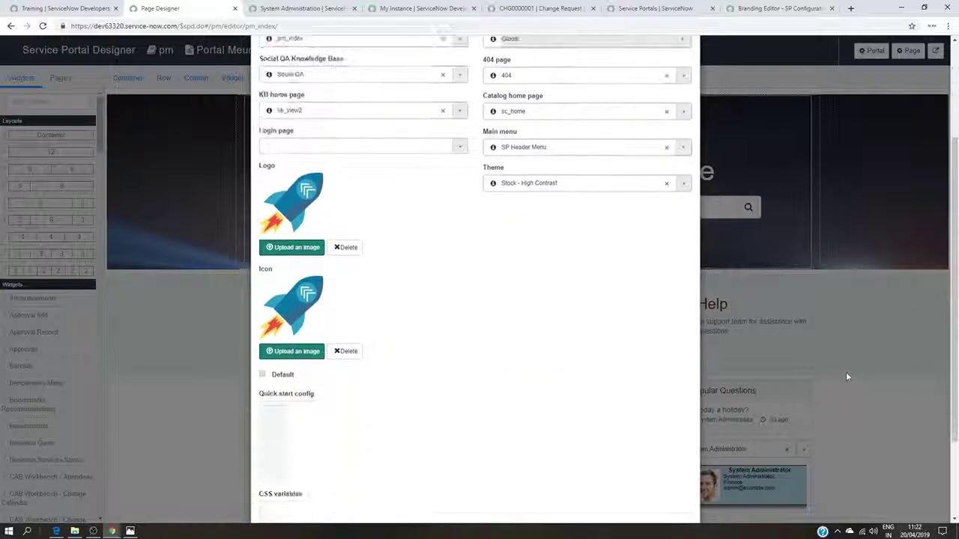
scroll(846, 377, "down", 2)
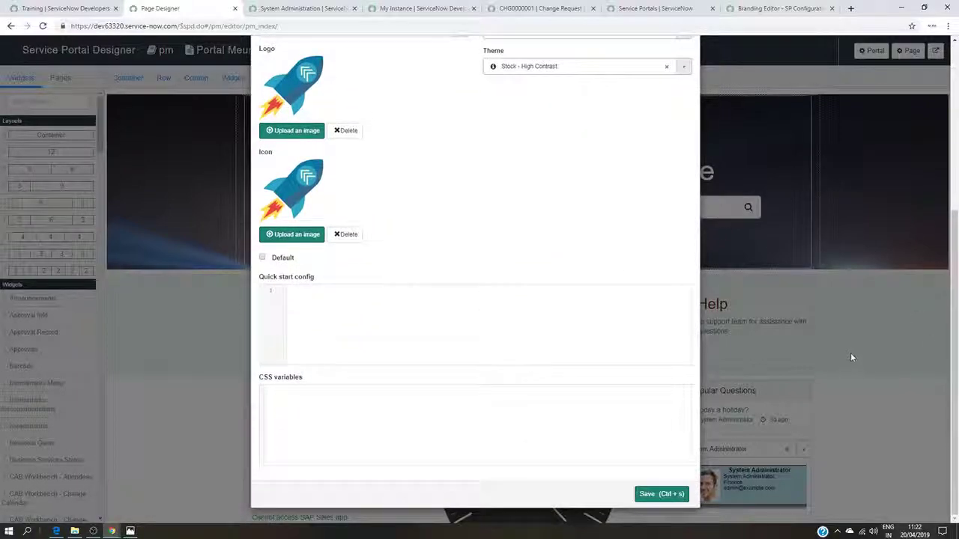
left_click(651, 494)
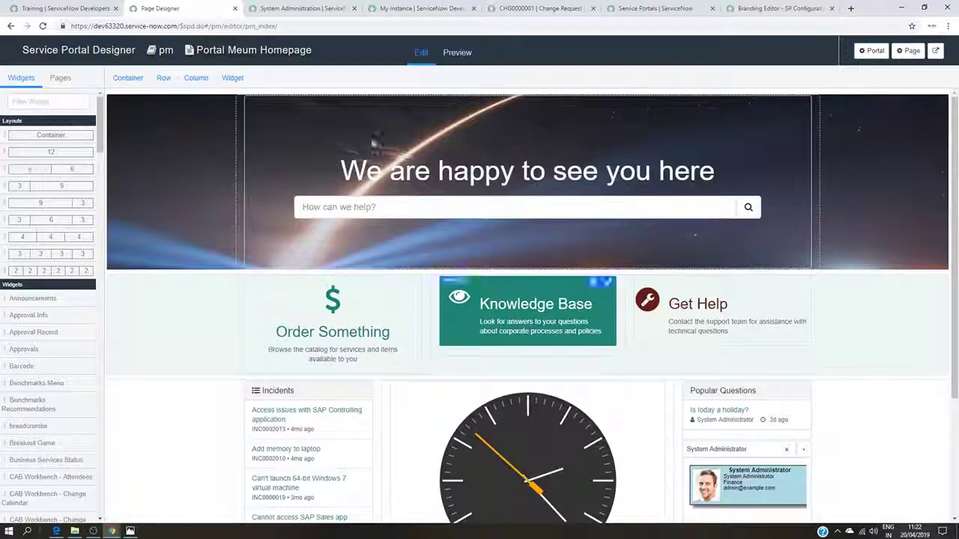
- Reload the Branding Editor with Portal Meum selected and inspect the homepage preview from the banner to the lower widgets
left_click(749, 9)
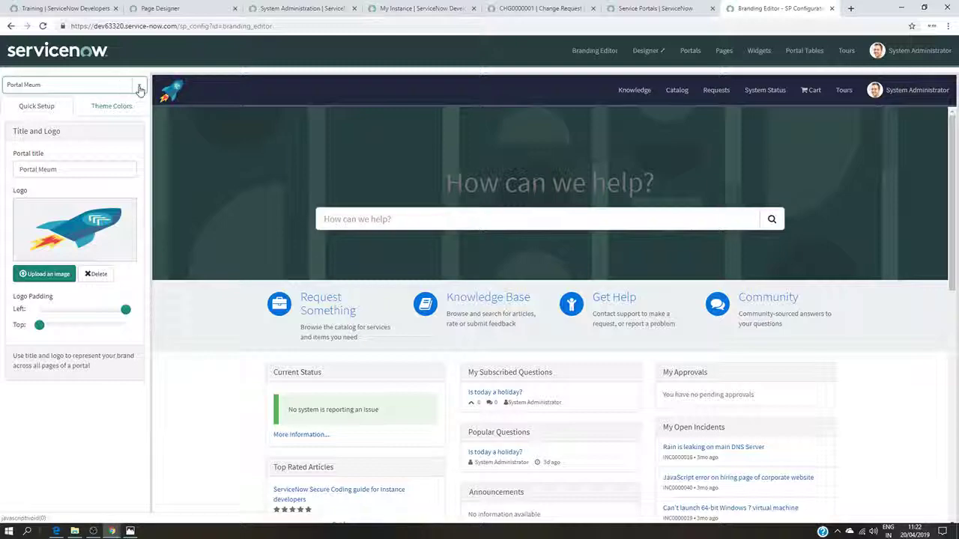
left_click(75, 86)
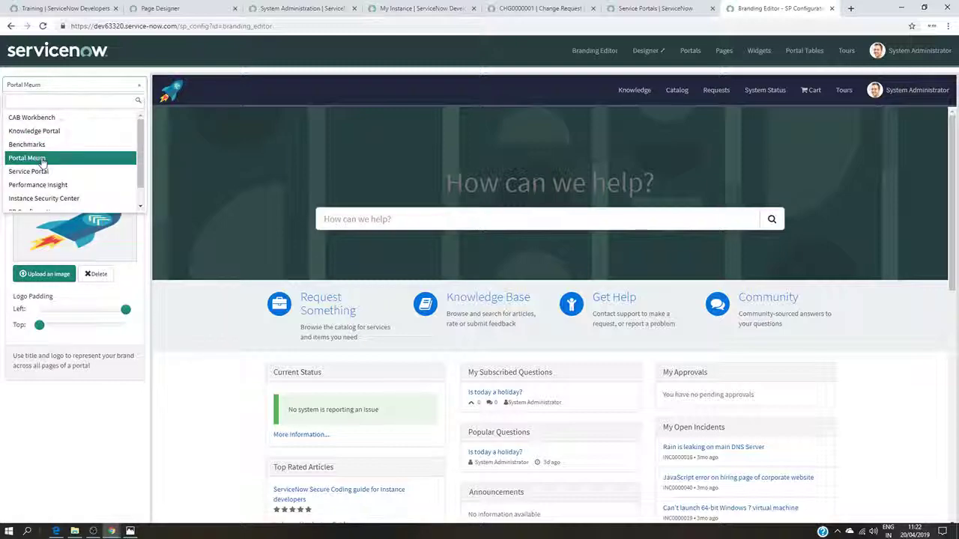
left_click(124, 158)
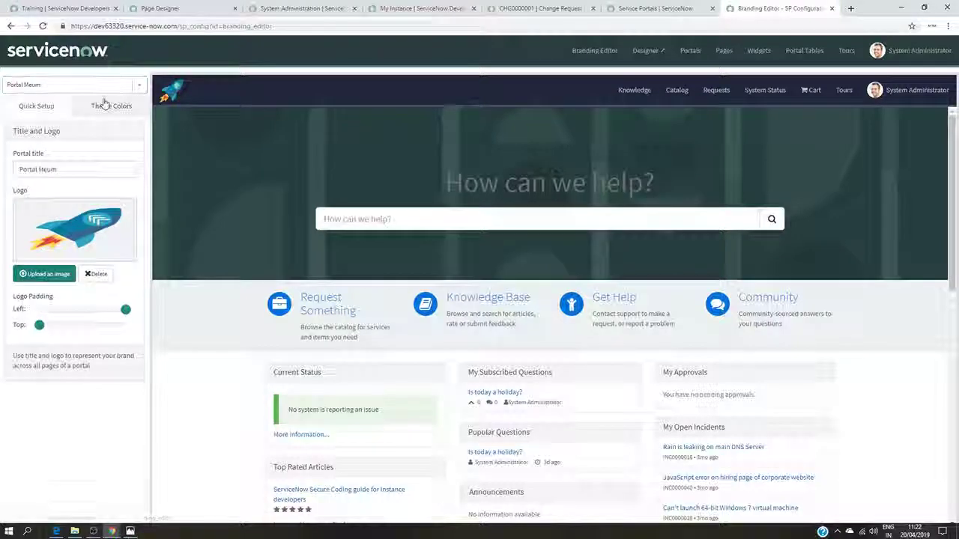
left_click(104, 105)
left_click(45, 108)
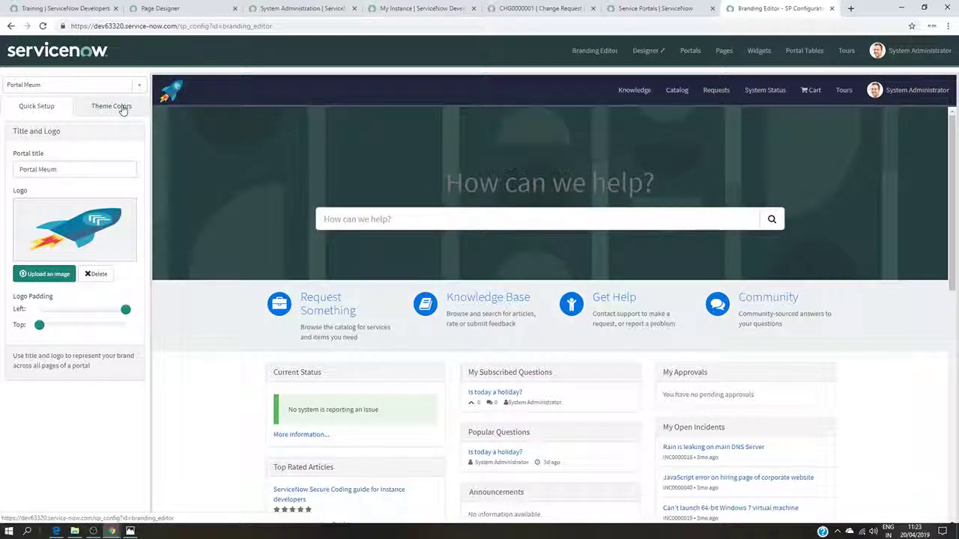
left_click(43, 25)
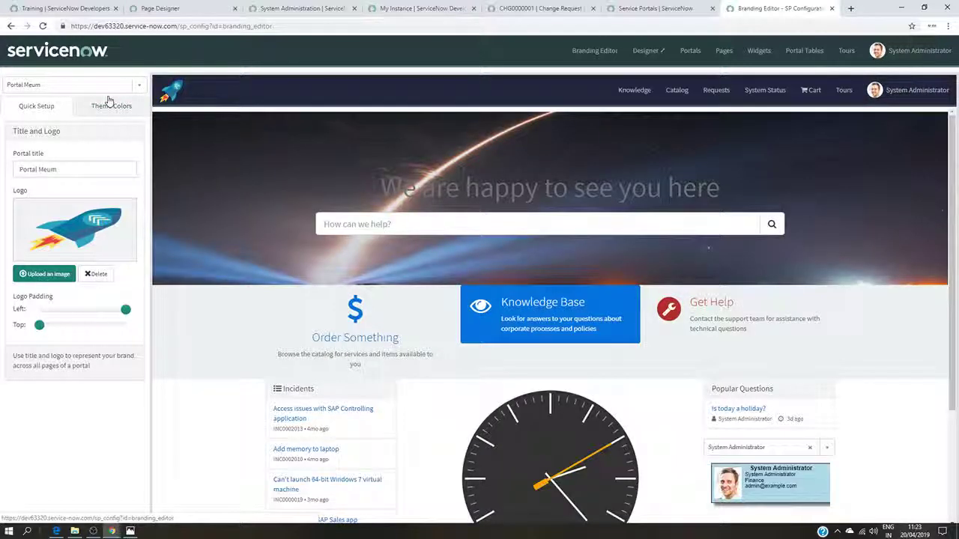
scroll(550, 369, "down", 3)
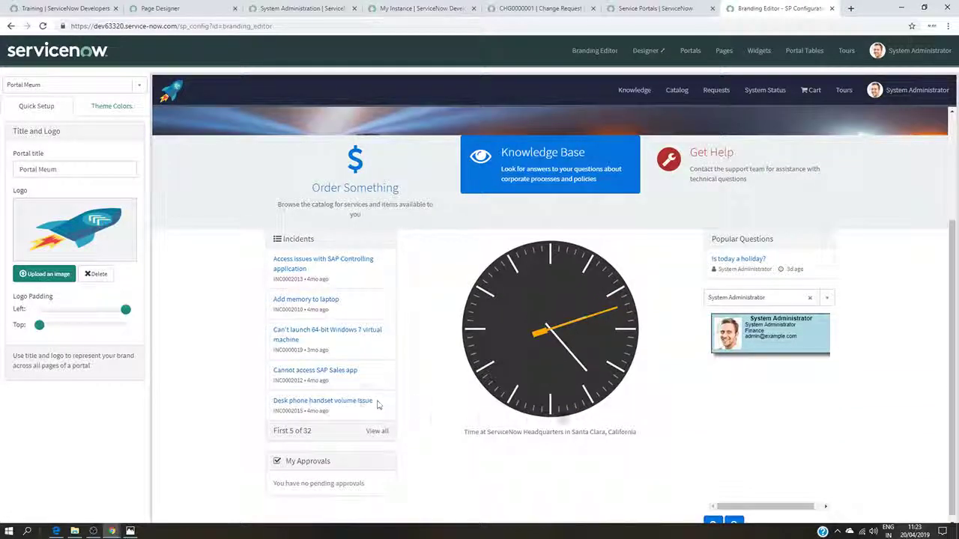
scroll(379, 405, "up", 3)
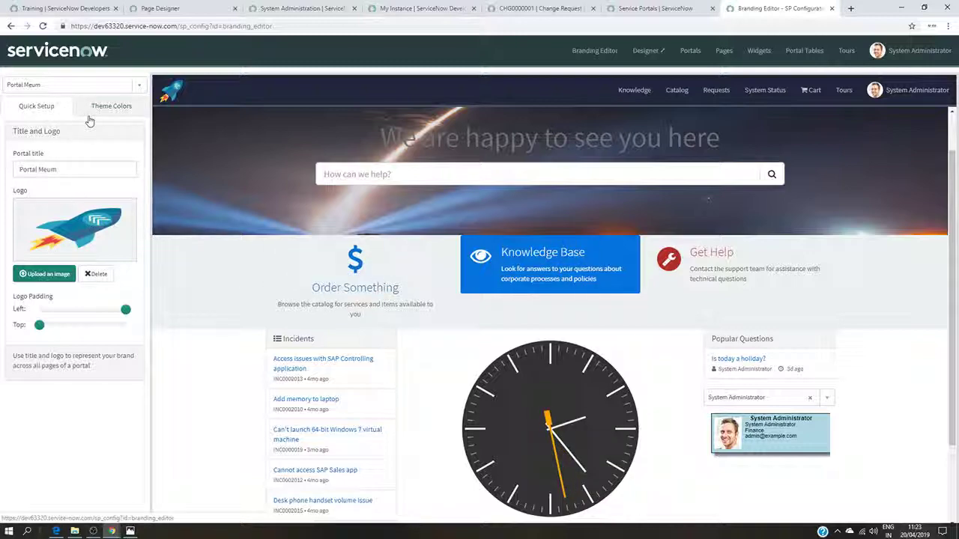
- In the Page Designer, review the options of the Order Something and Knowledge Base icon links without changing them
left_click(642, 47)
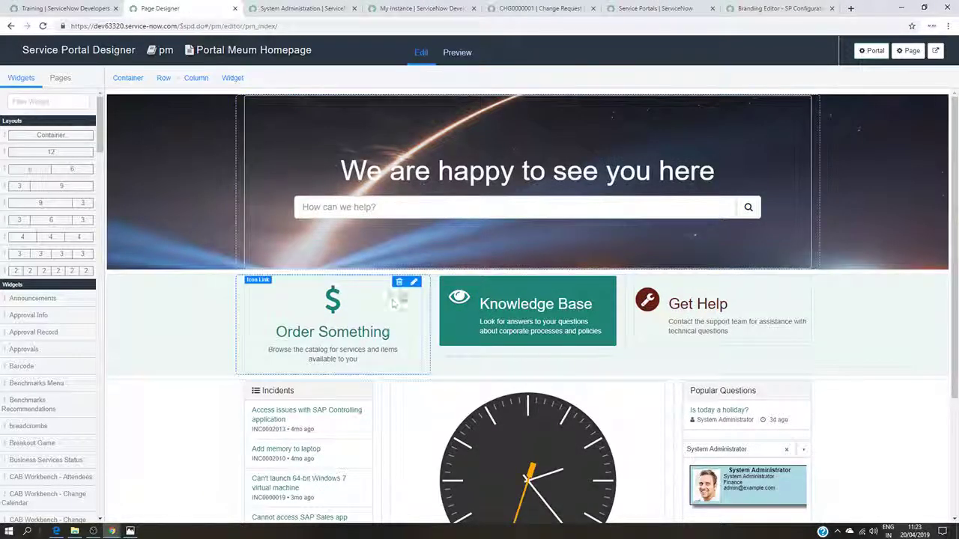
left_click(415, 284)
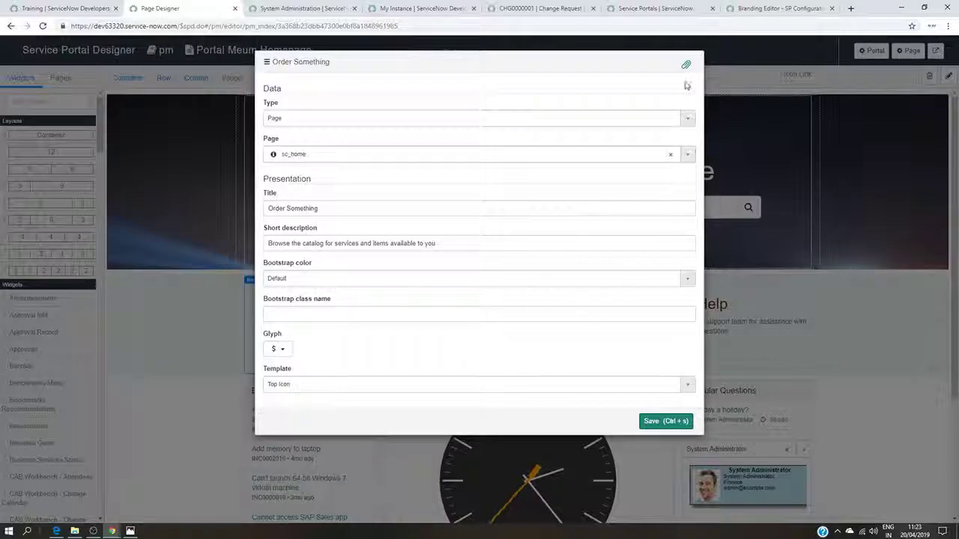
left_click(843, 322)
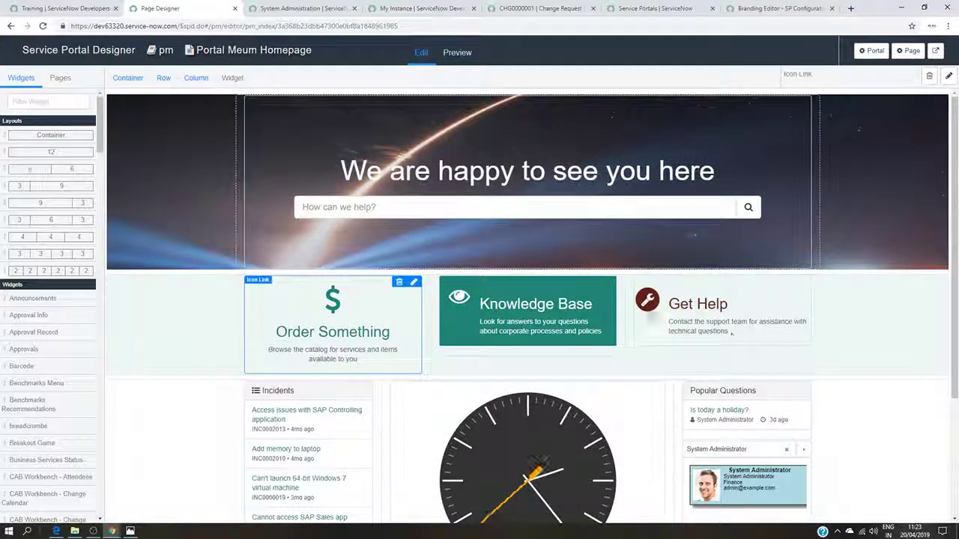
left_click(609, 284)
left_click(608, 284)
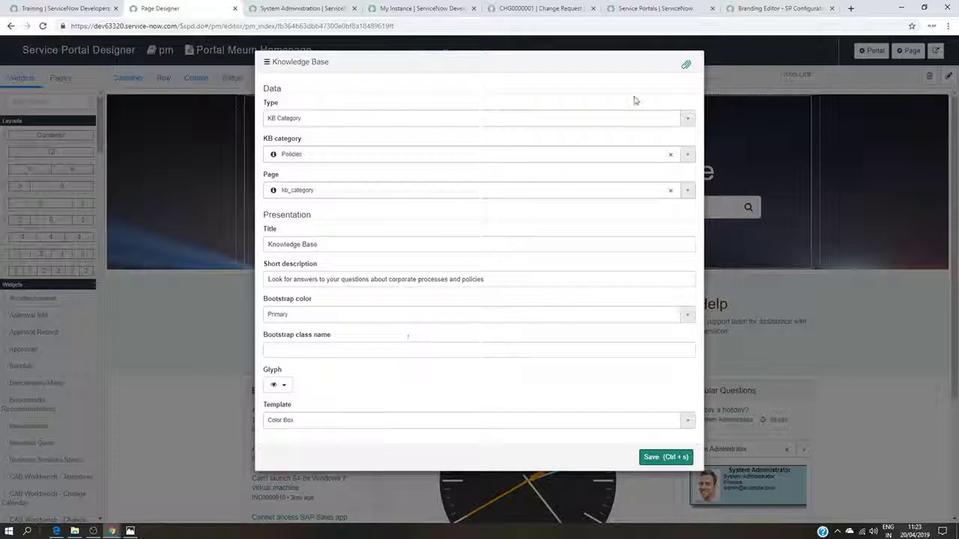
key("Escape")
- Return to the Branding Editor and examine Portal Meum's navbar and brand theme colors, including the Primary color value
left_click(315, 8)
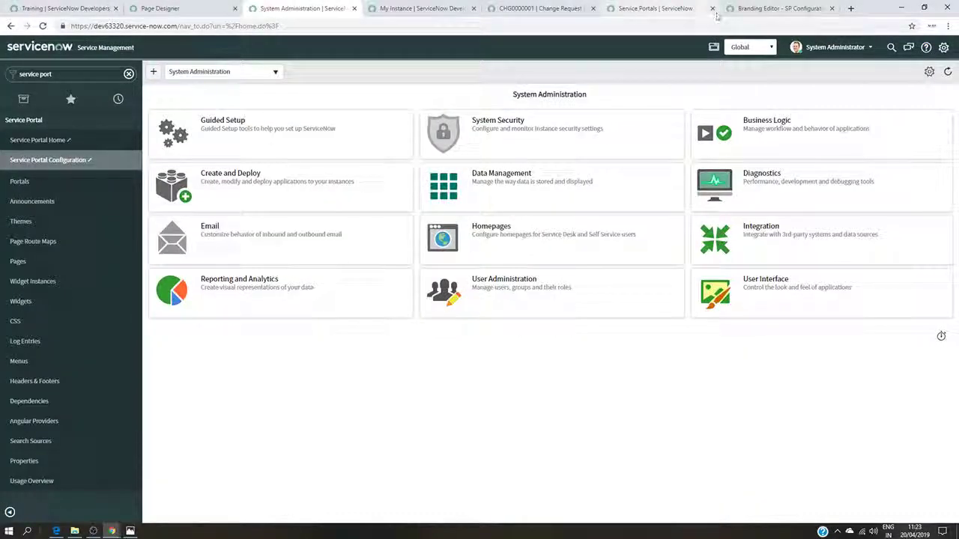
left_click(771, 8)
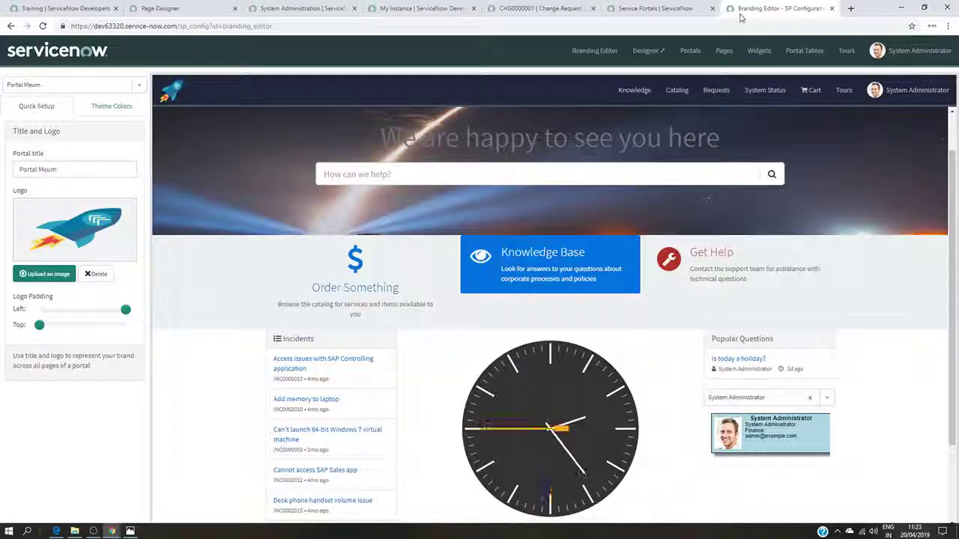
left_click(105, 105)
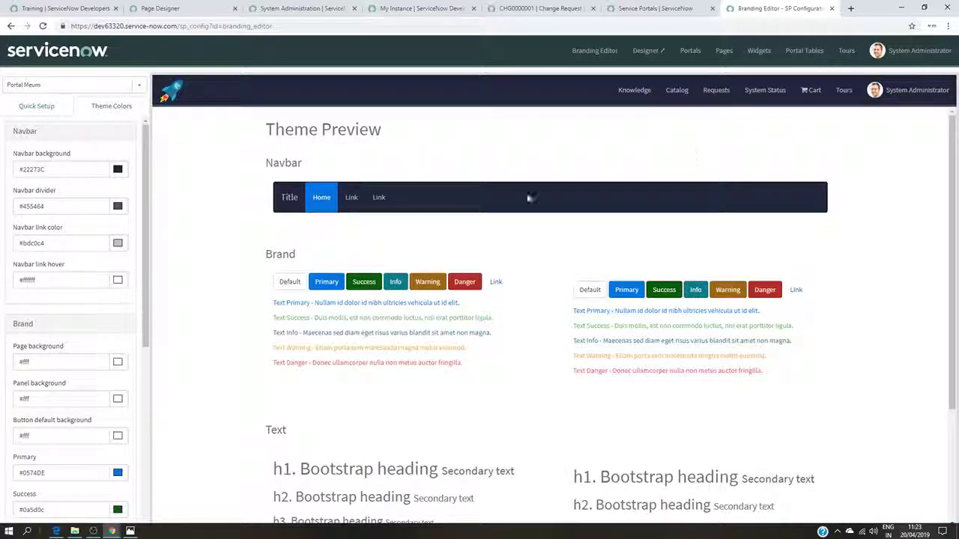
scroll(47, 345, "down", 1)
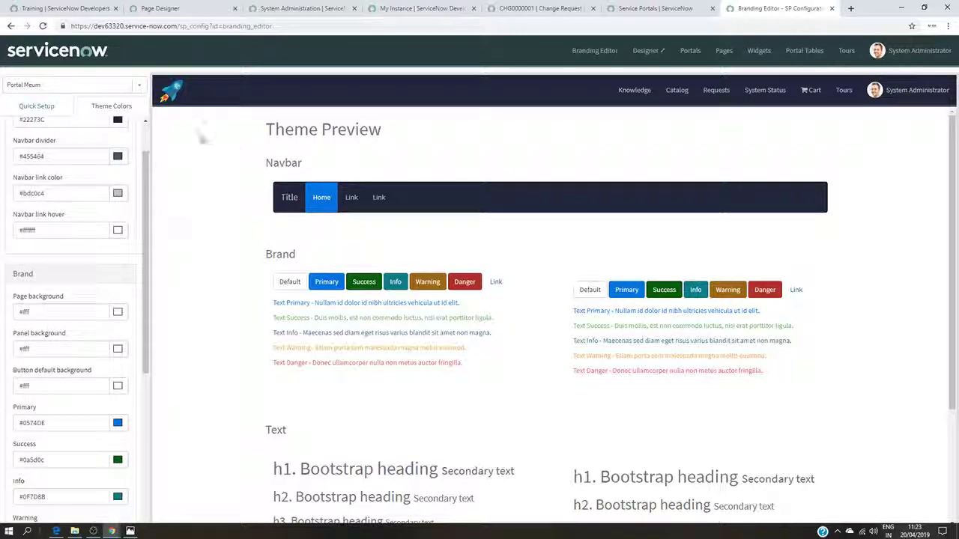
scroll(33, 291, "down", 2)
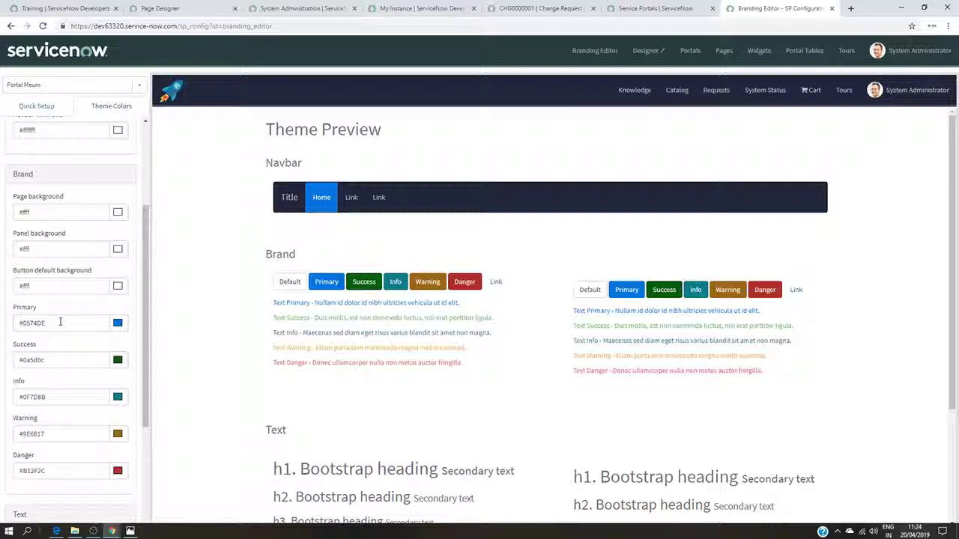
scroll(44, 449, "down", 2)
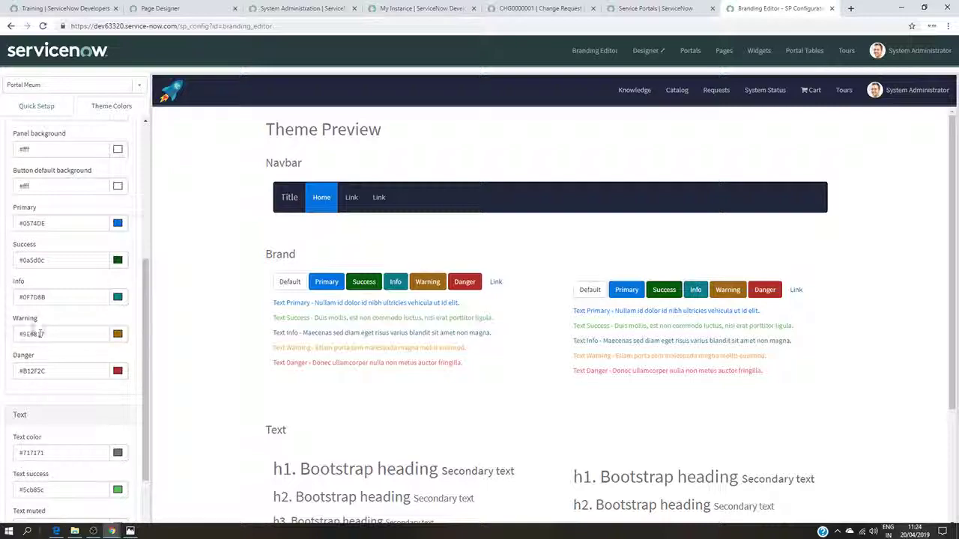
triple_click(63, 226)
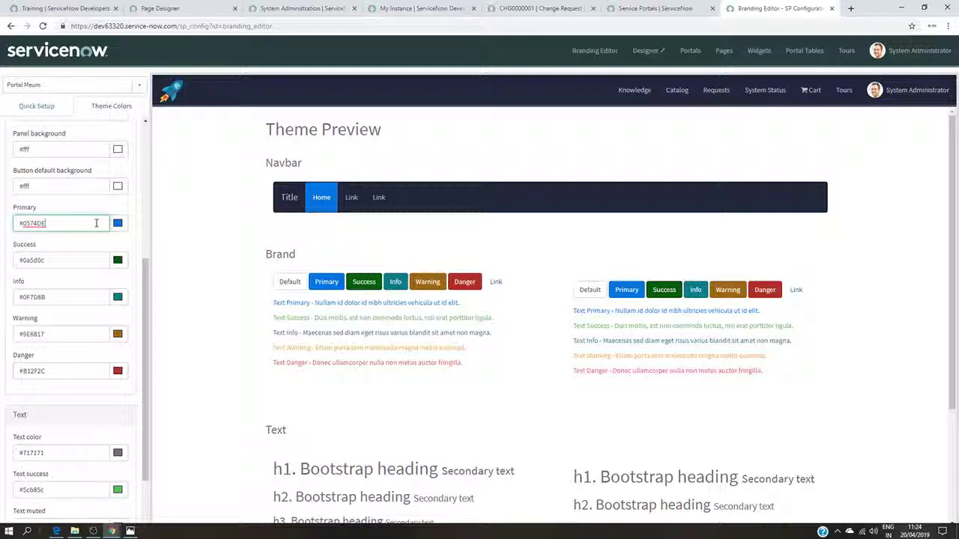
- Switch to the ServiceNow Developers training and open the Branding a Service Portal lesson
left_click(64, 8)
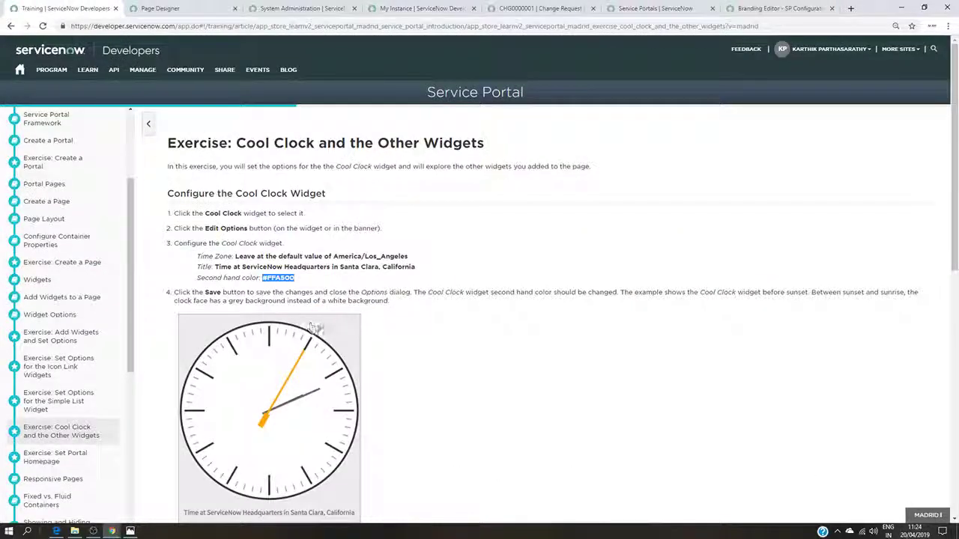
scroll(313, 327, "down", 2)
scroll(82, 402, "down", 1)
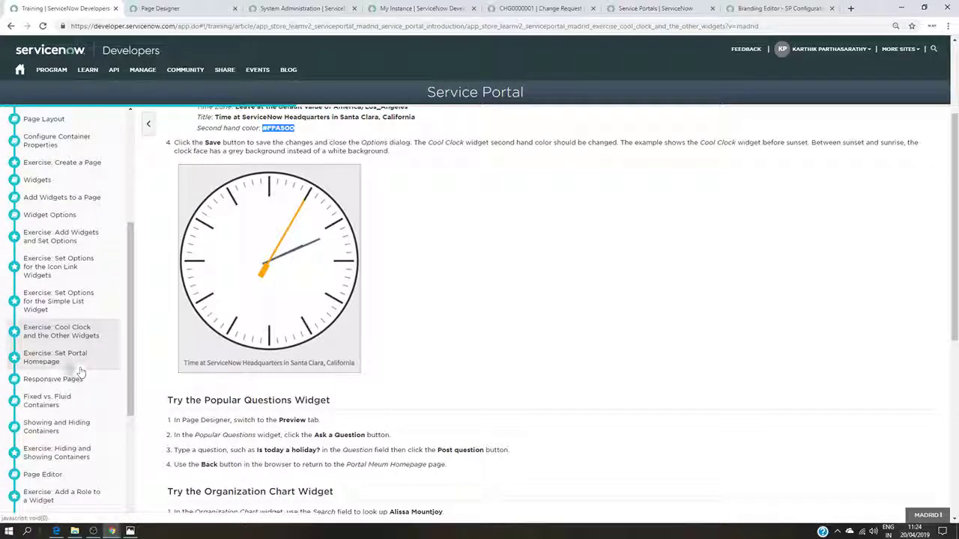
scroll(74, 371, "down", 1)
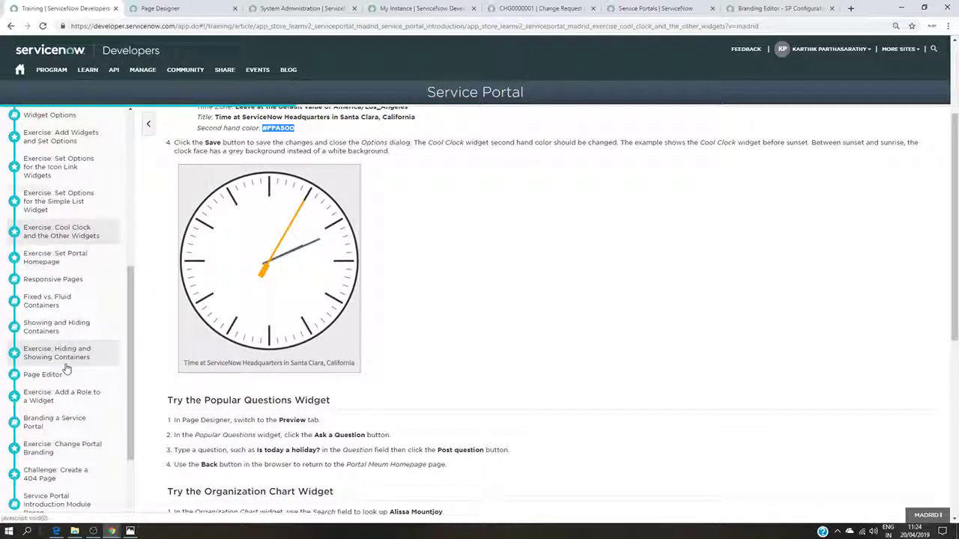
scroll(66, 368, "down", 1)
left_click(65, 369)
- Read the lesson's sections on Quick Setup, Themes, Theme Preview and resetting theme changes
scroll(337, 367, "down", 2)
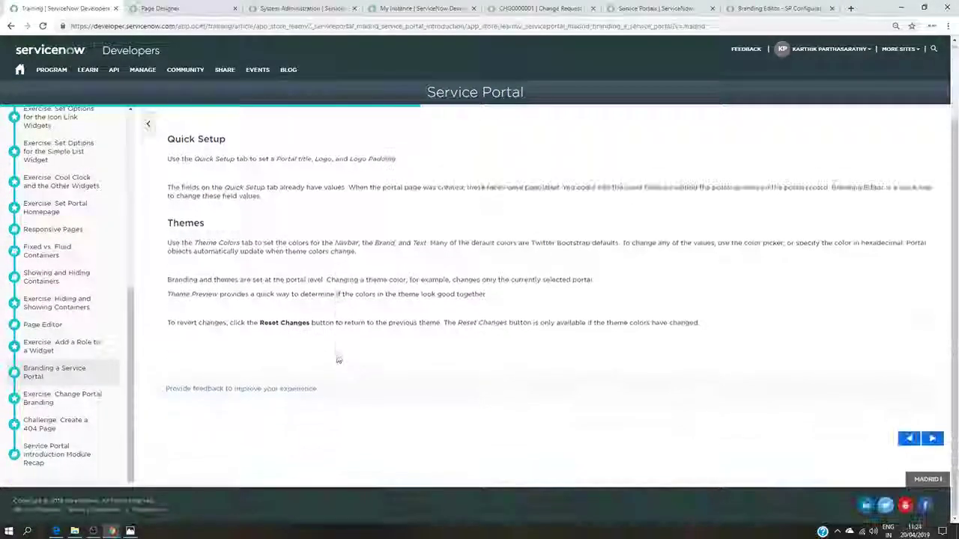
scroll(337, 358, "down", 5)
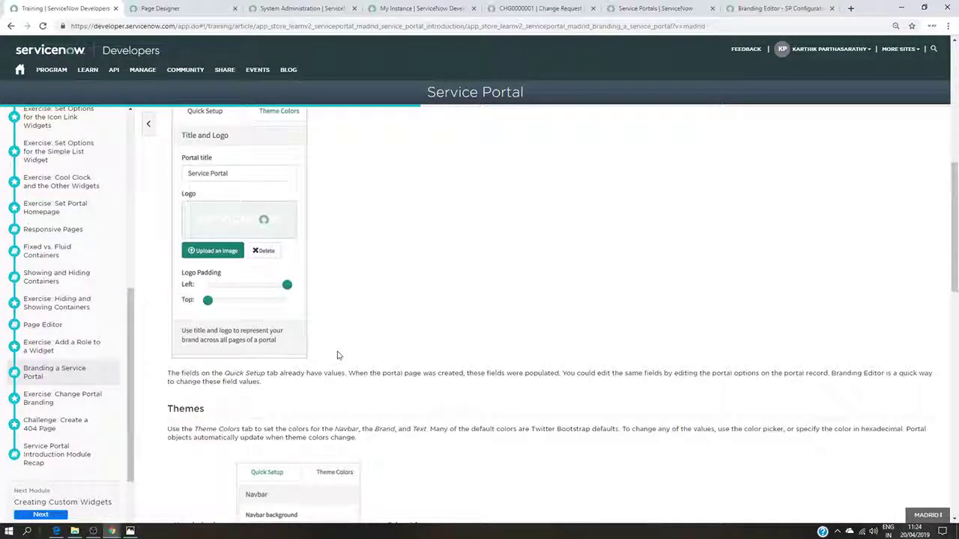
scroll(336, 352, "up", 1)
scroll(339, 352, "down", 3)
scroll(339, 350, "down", 2)
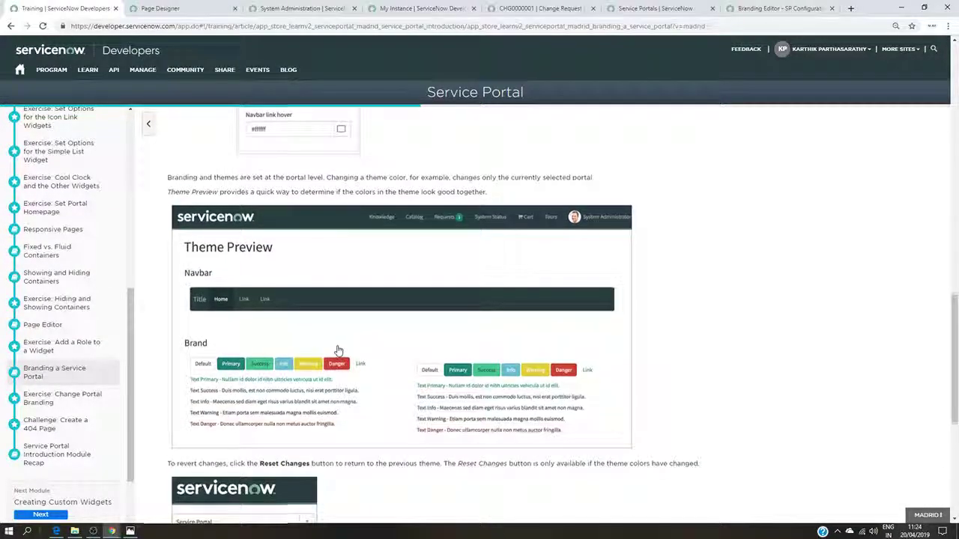
scroll(337, 345, "up", 6)
scroll(336, 341, "down", 1)
scroll(336, 341, "down", 10)
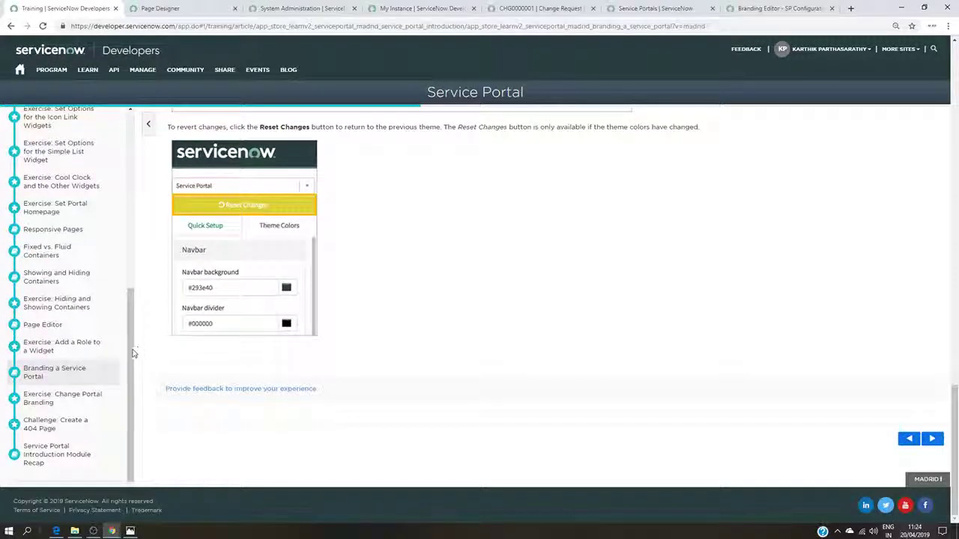
- Look through the Page Editor lesson and the exercises on hiding and showing containers and adding a role to a widget
left_click(64, 328)
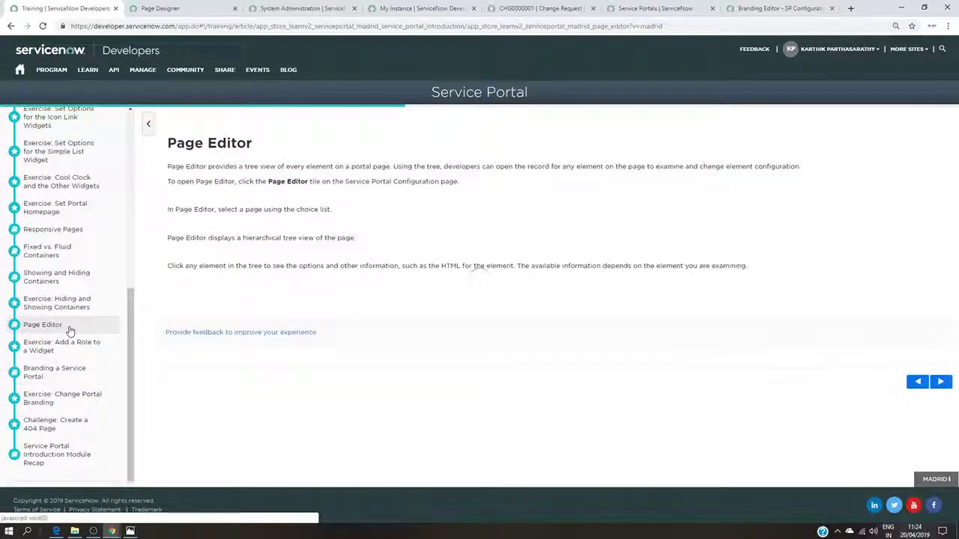
left_click(63, 304)
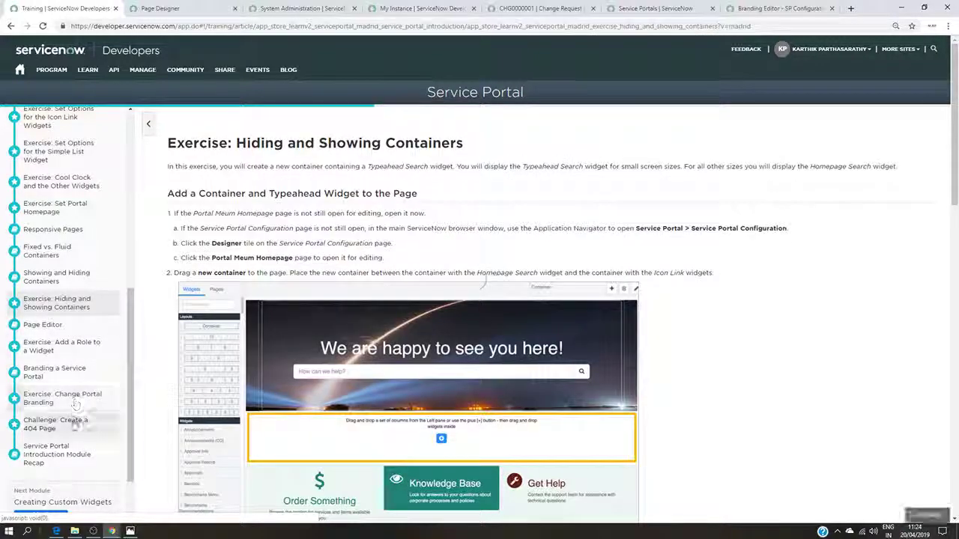
left_click(60, 396)
left_click(57, 372)
left_click(57, 347)
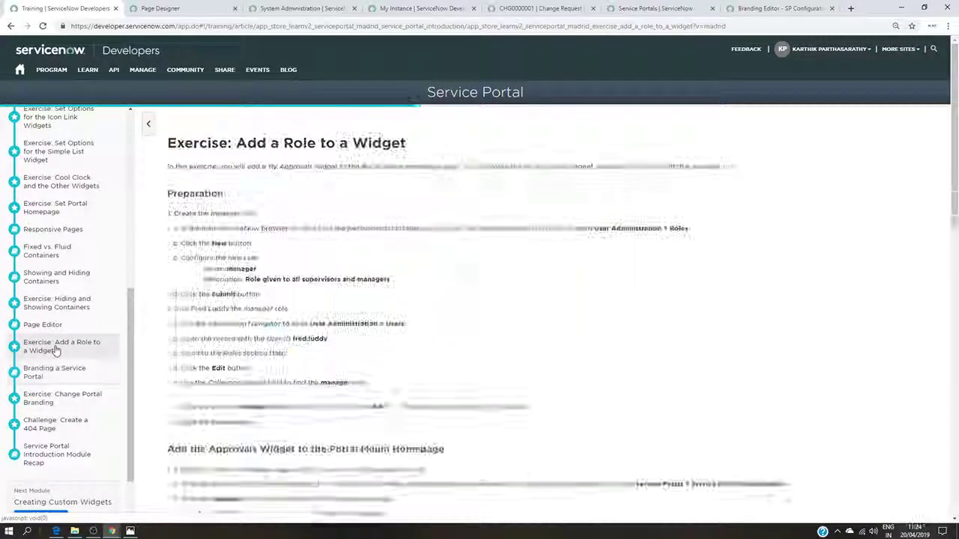
scroll(245, 346, "down", 2)
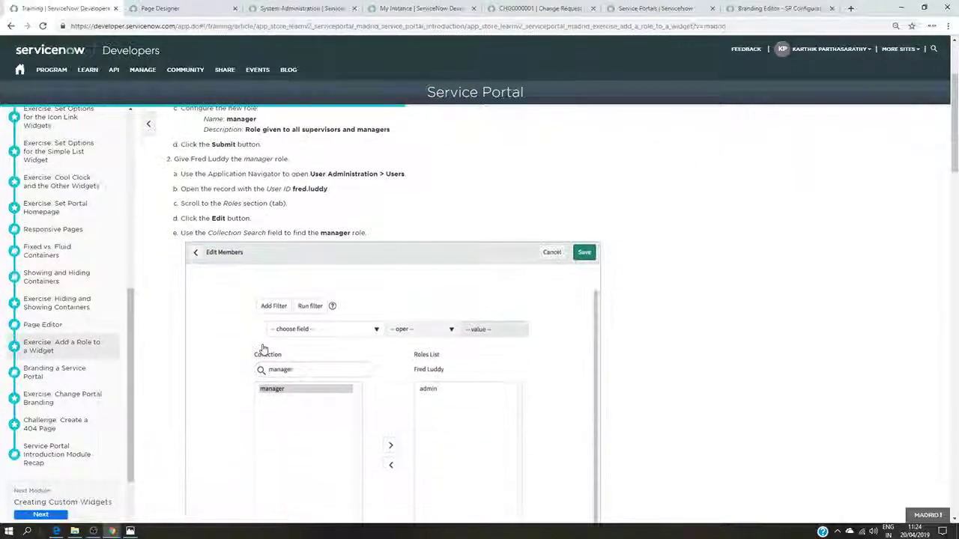
- Review the Showing and Hiding Containers lesson and open the Set Portal Homepage exercise
left_click(60, 277)
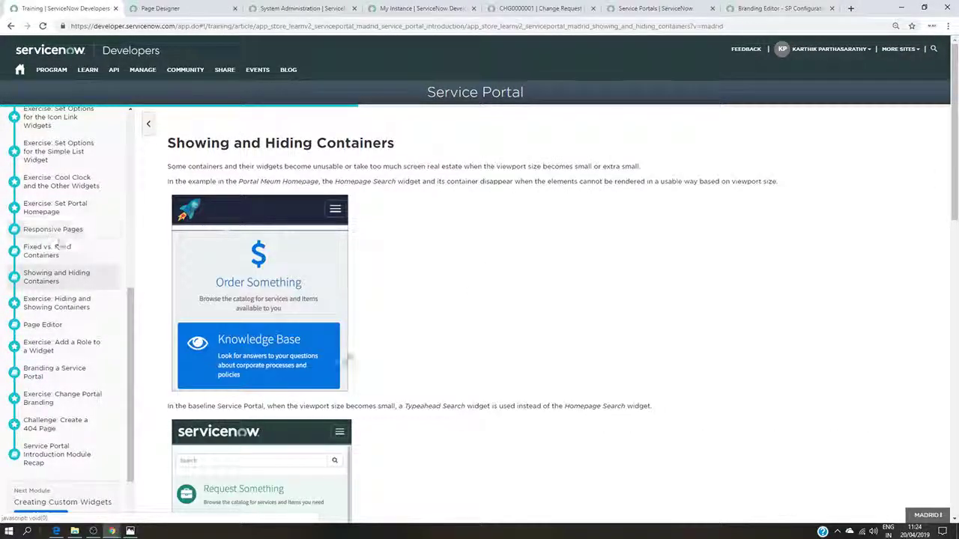
scroll(75, 314, "down", 3)
scroll(98, 360, "up", 1)
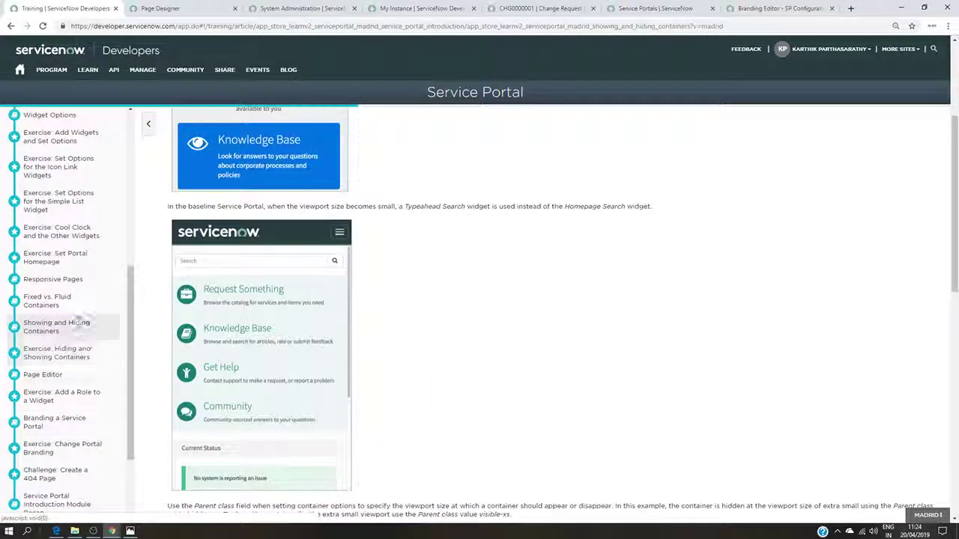
left_click(66, 257)
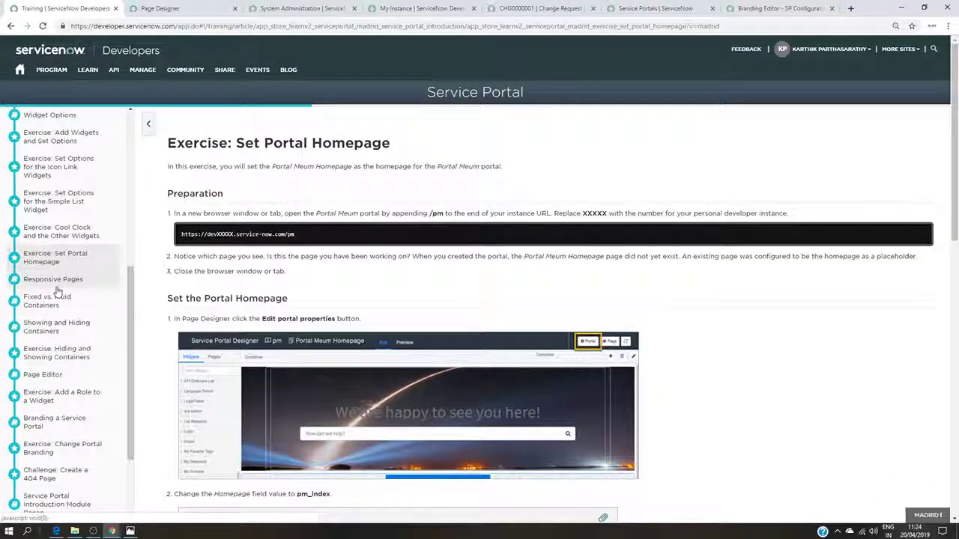
- Review the Add a Role to a Widget exercise and the Branding a Service Portal lesson through its section on reverting theme changes
left_click(68, 396)
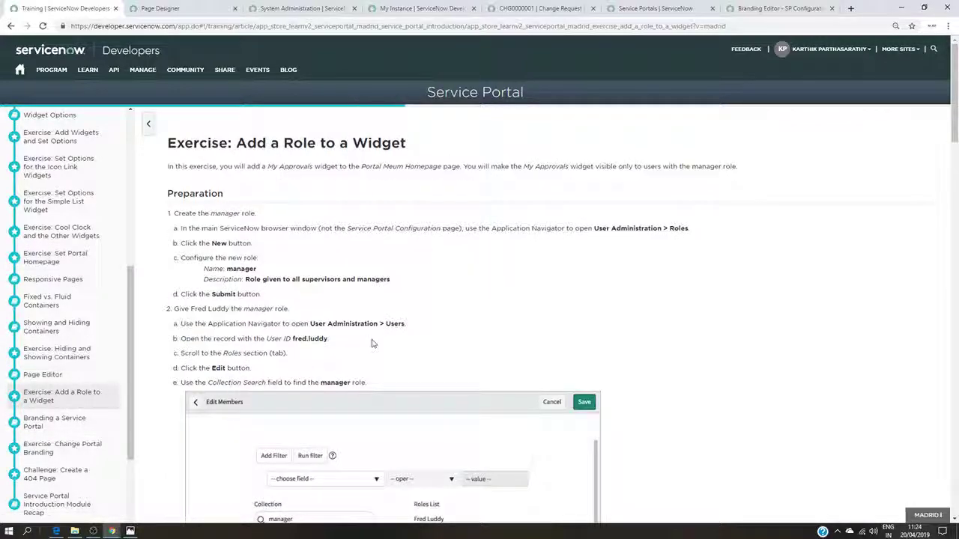
scroll(372, 343, "down", 5)
left_click(63, 424)
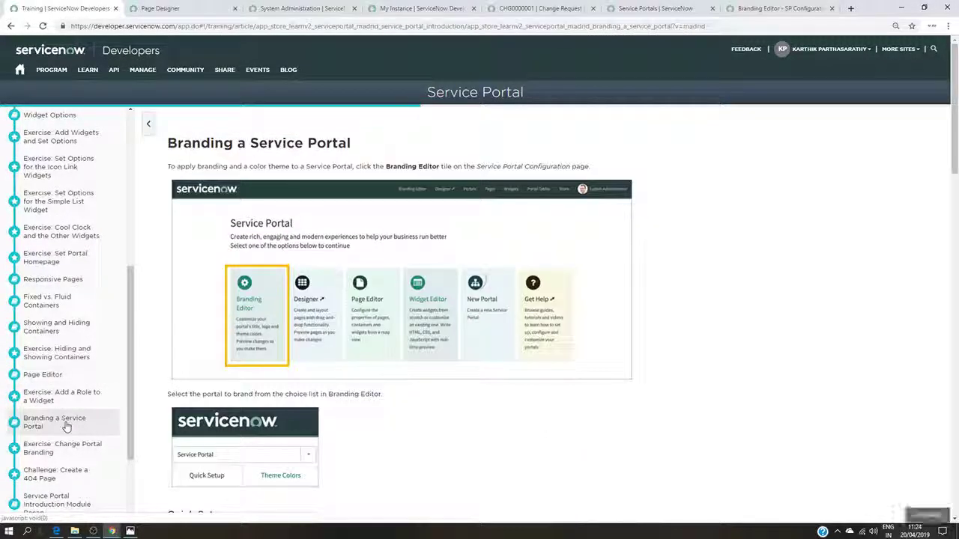
scroll(330, 387, "down", 7)
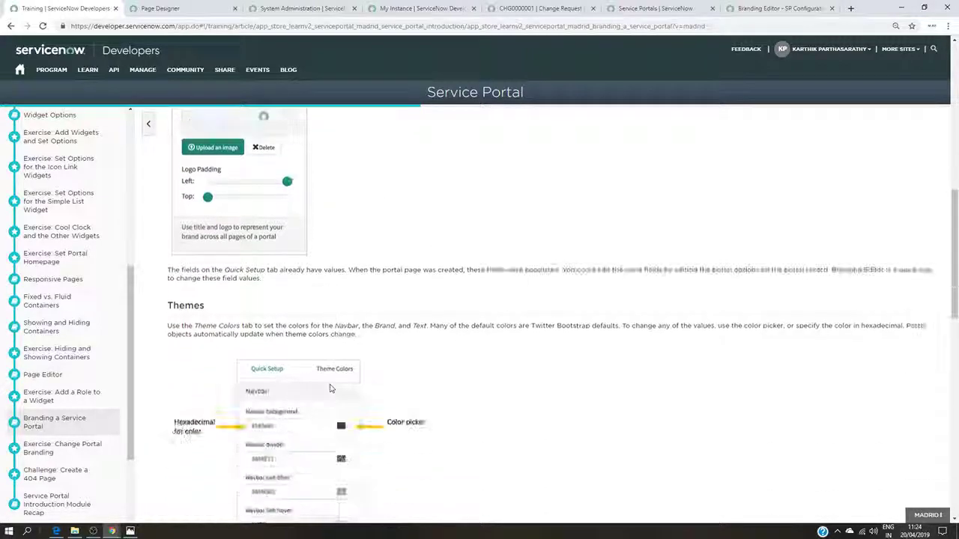
scroll(330, 388, "down", 10)
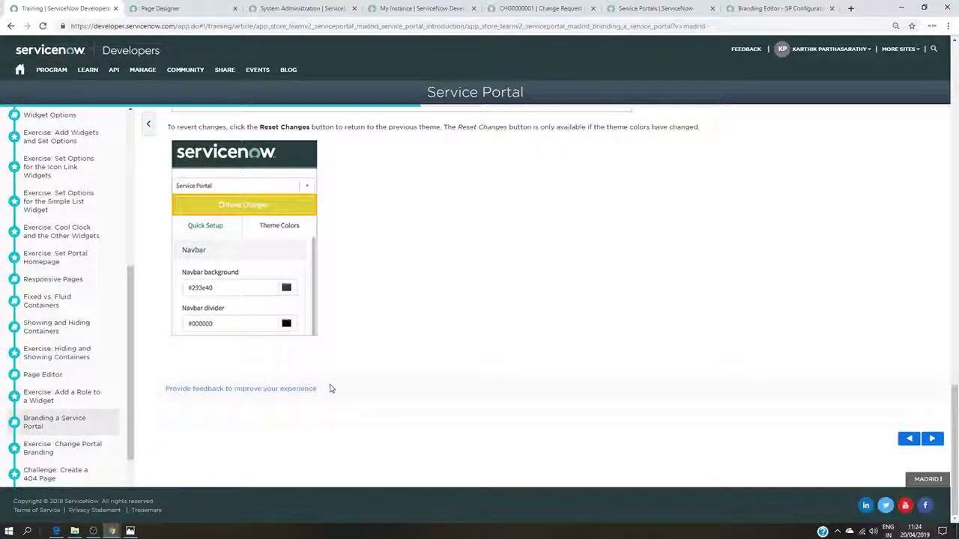
scroll(86, 370, "down", 3)
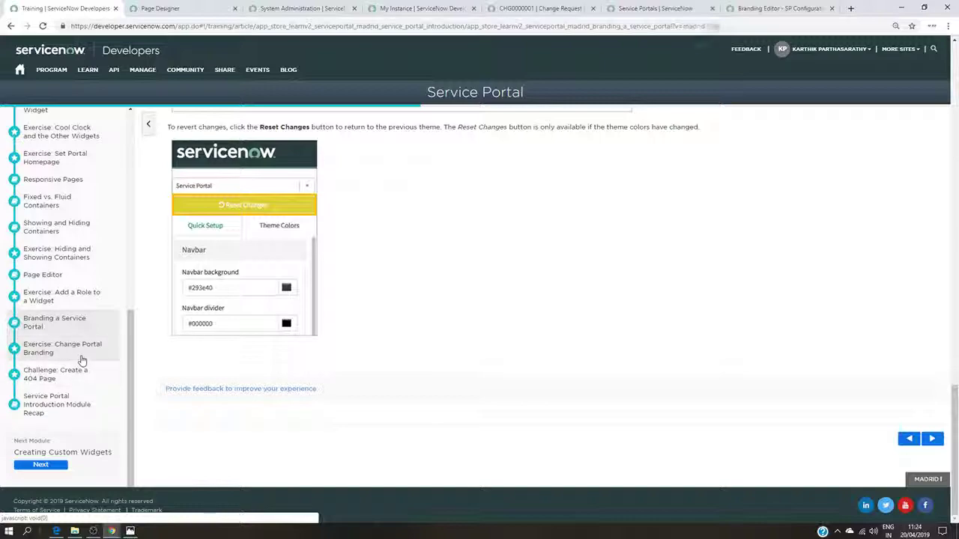
- Open the Change Portal Branding exercise and copy the hexadecimal value #48424C given for the Primary color
left_click(75, 350)
scroll(445, 334, "down", 5)
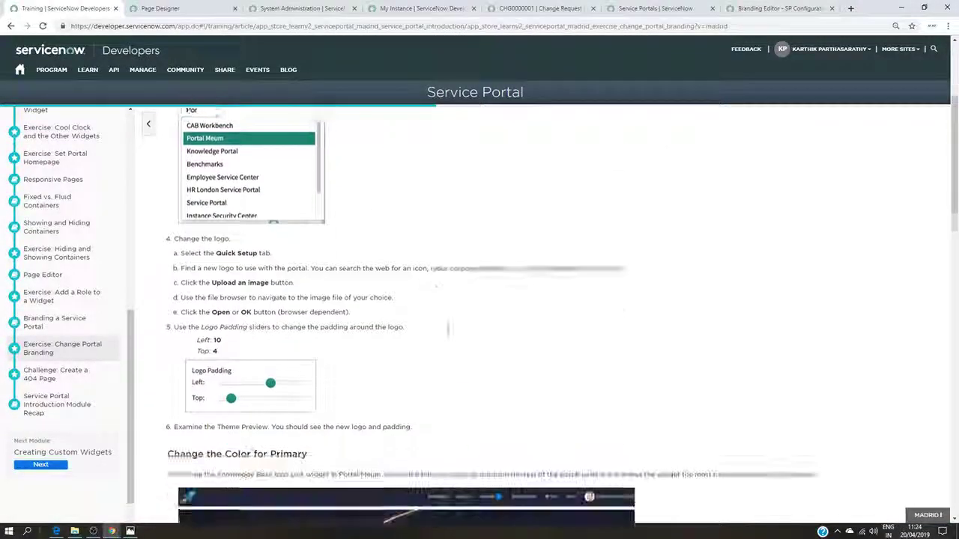
scroll(450, 330, "down", 8)
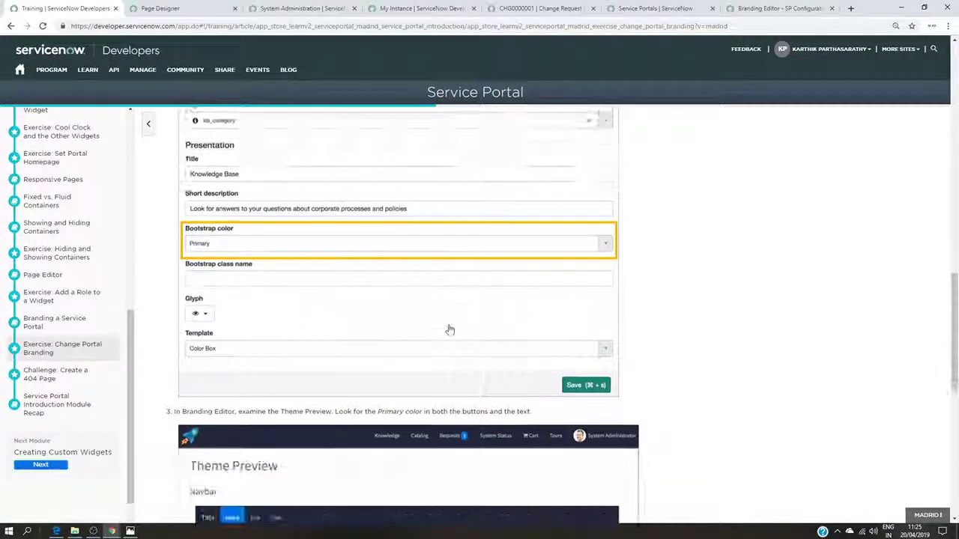
scroll(450, 329, "down", 8)
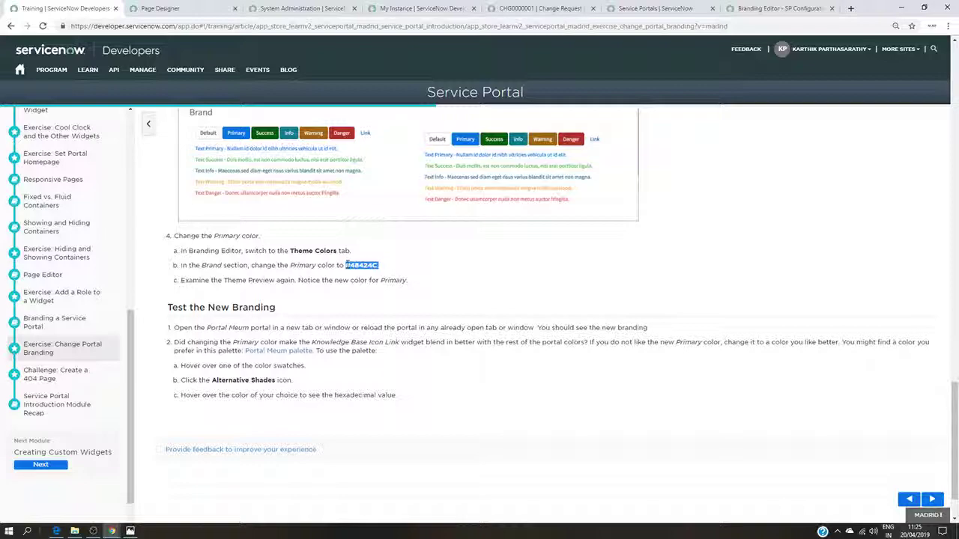
- In the Branding Editor, set Portal Meum's Primary brand color to #48424C and return to the Quick Setup settings
left_click(178, 9)
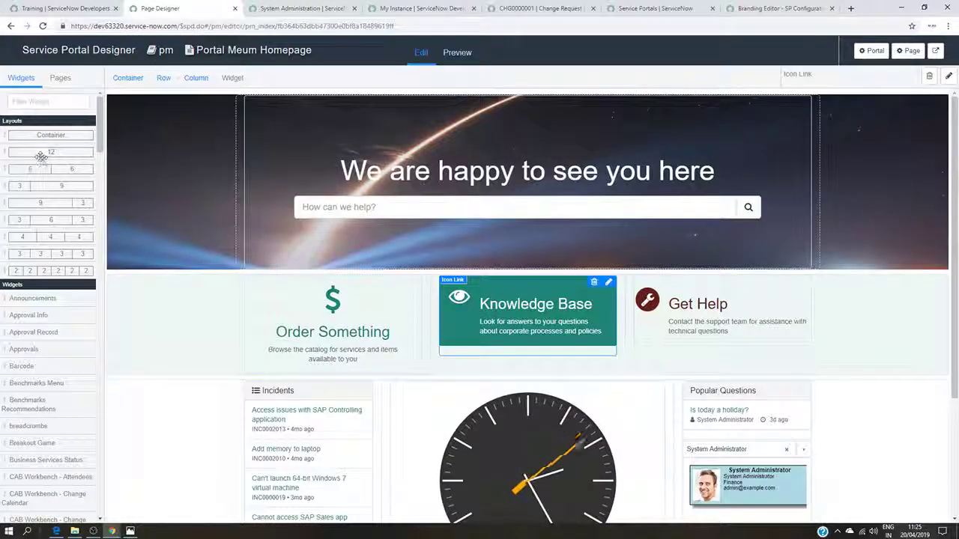
left_click(780, 8)
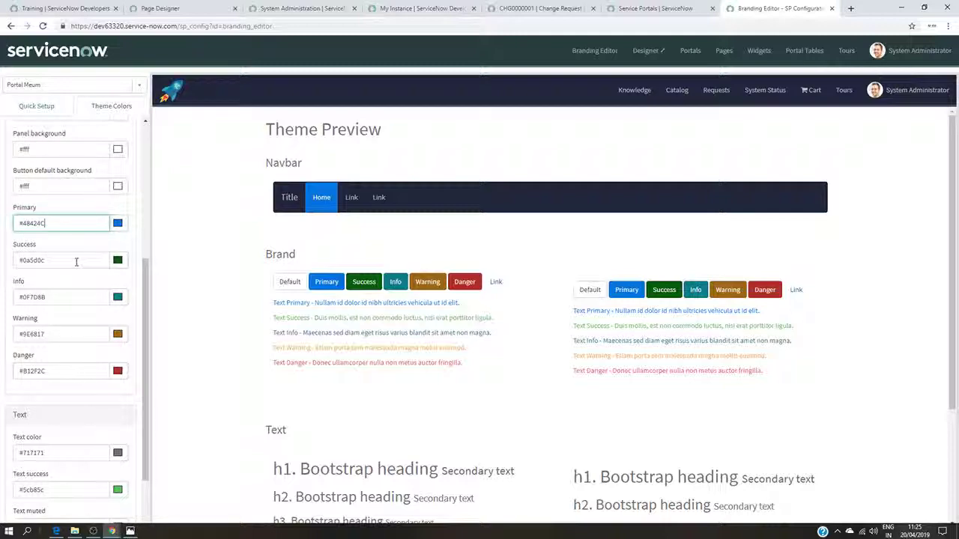
left_click(65, 112)
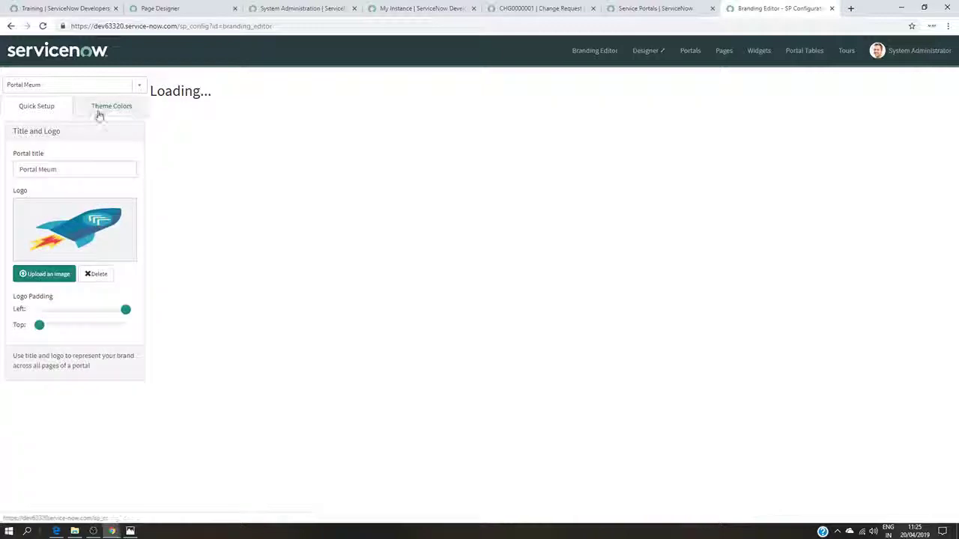
left_click(99, 114)
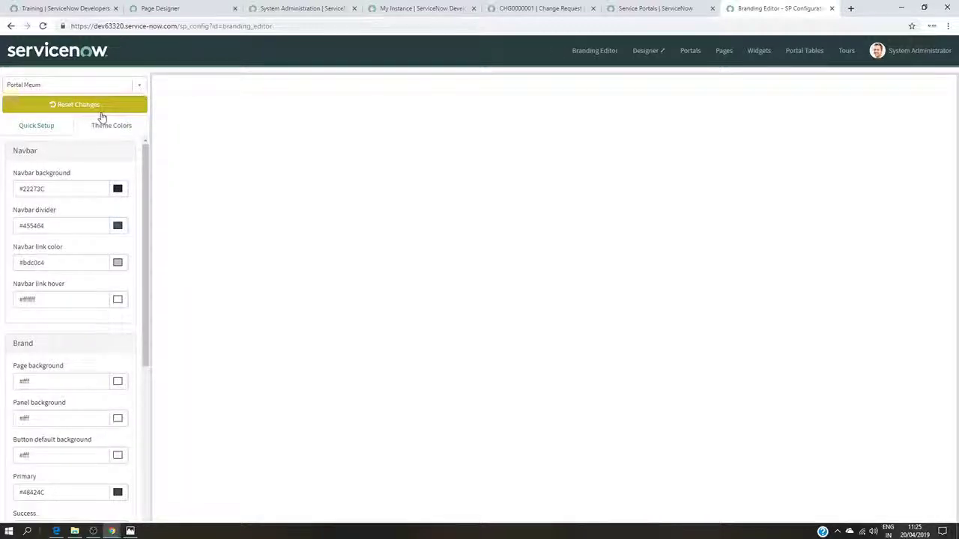
left_click(38, 125)
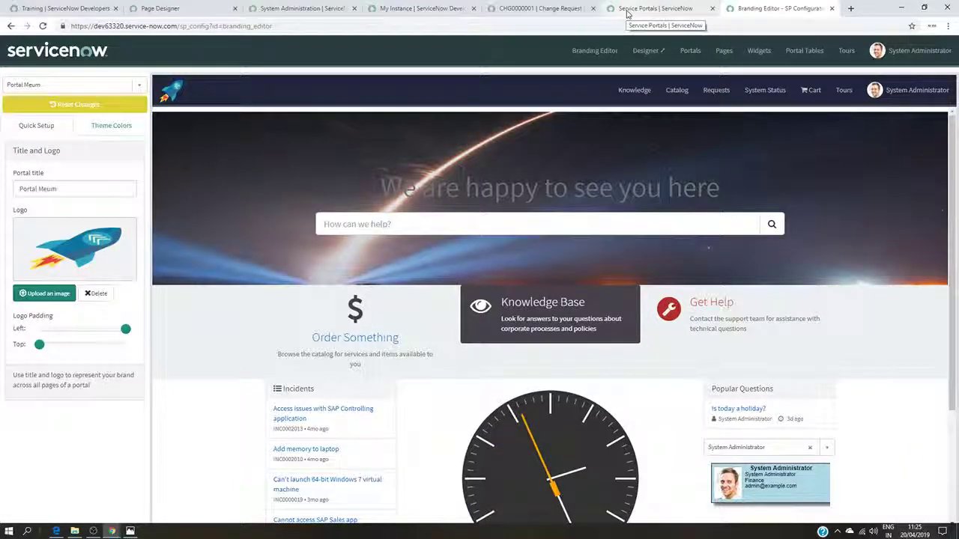
- Switch to Photos and view the reference image Result.PNG to compare it with the branded portal homepage
left_click(627, 14)
left_click(131, 531)
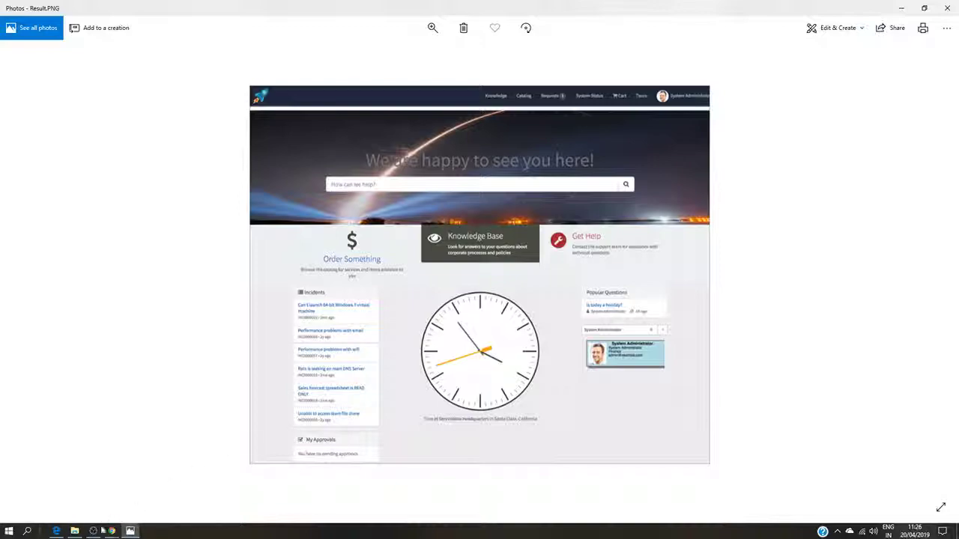
left_click(91, 532)
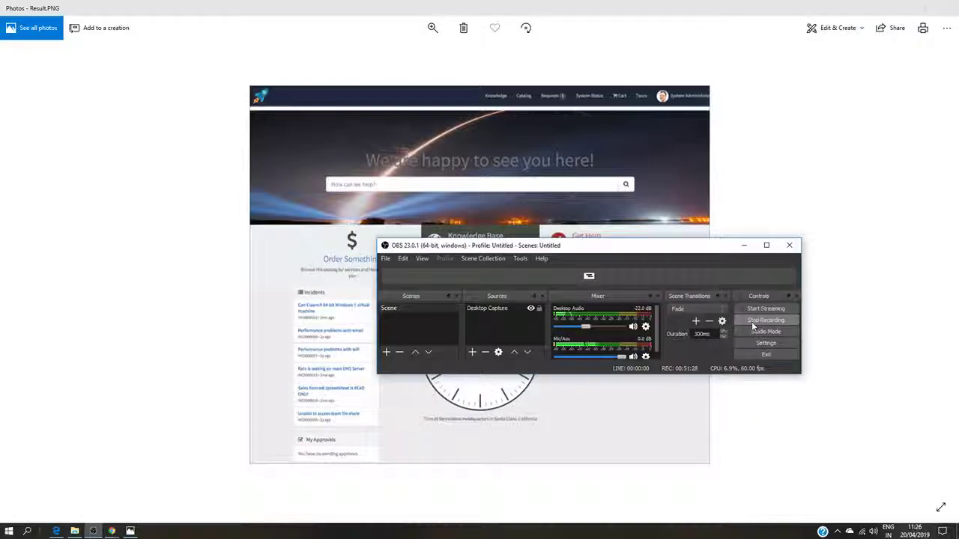